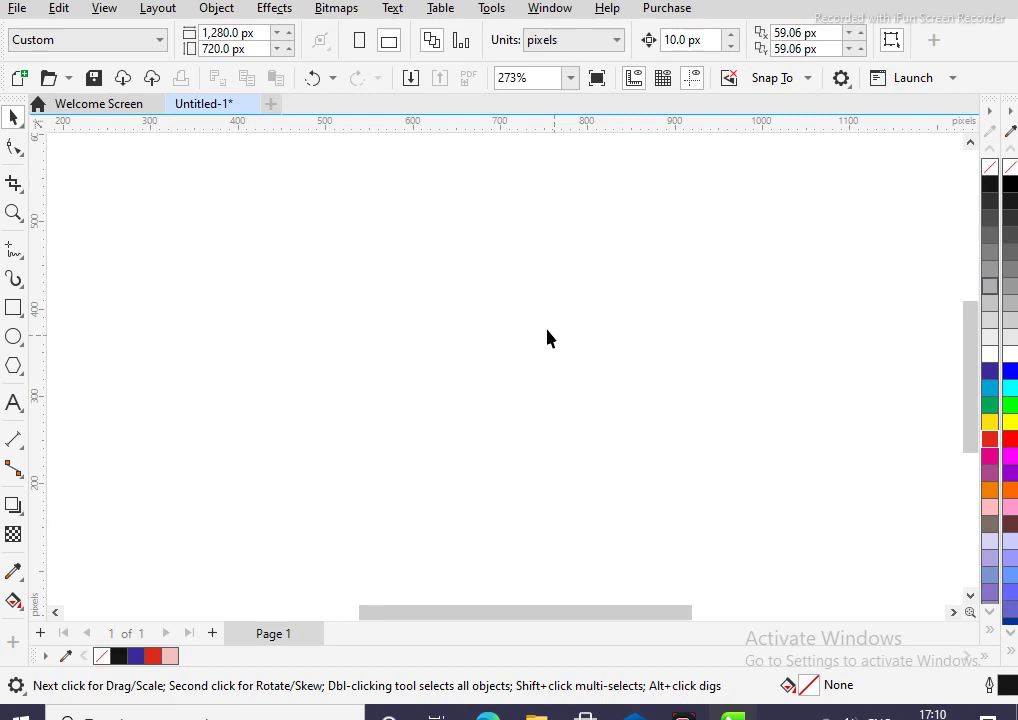
Draw an upright ellipse about 320 px wide and 375 px high mid-page and set its outline width to 1.0 pt
scroll(264, 182, "down", 2)
scroll(284, 146, "up", 2)
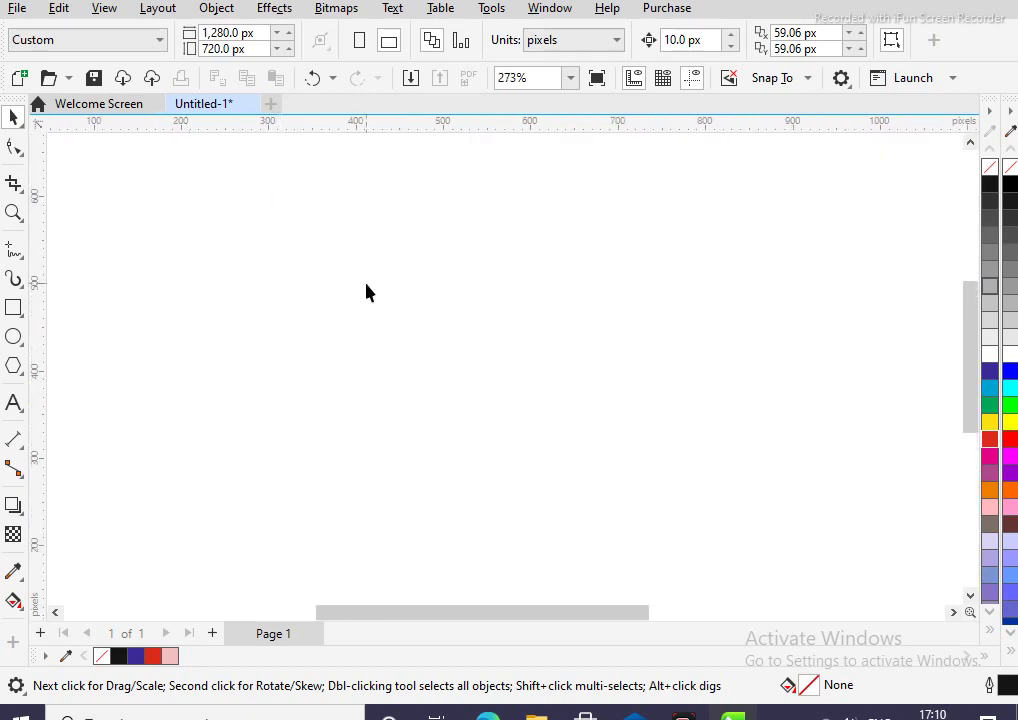
left_click(13, 337)
left_click_drag(379, 251, 653, 584)
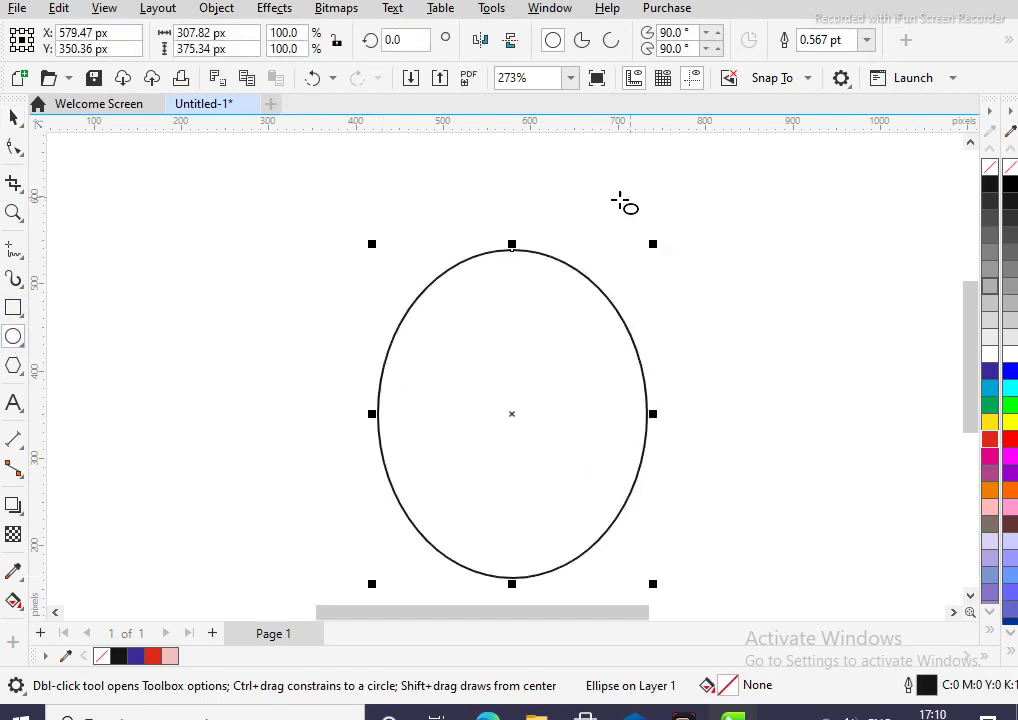
mouse_move(652, 413)
left_mouse_down()
mouse_move(683, 415)
mouse_move(634, 411)
mouse_move(672, 413)
mouse_move(663, 413)
left_mouse_up()
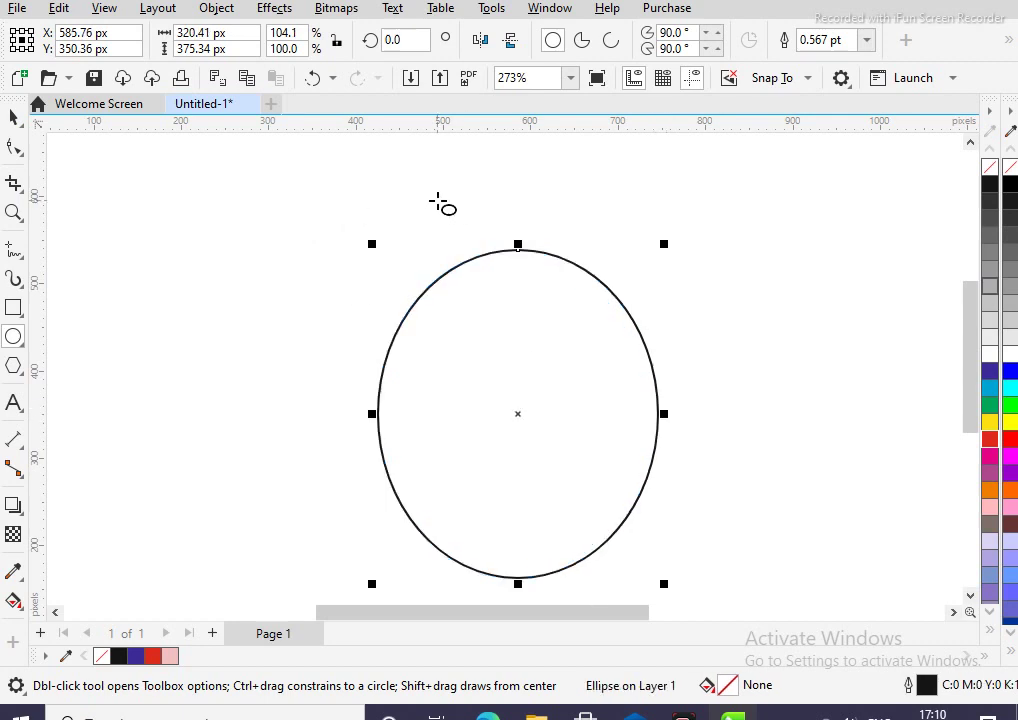
left_click(866, 40)
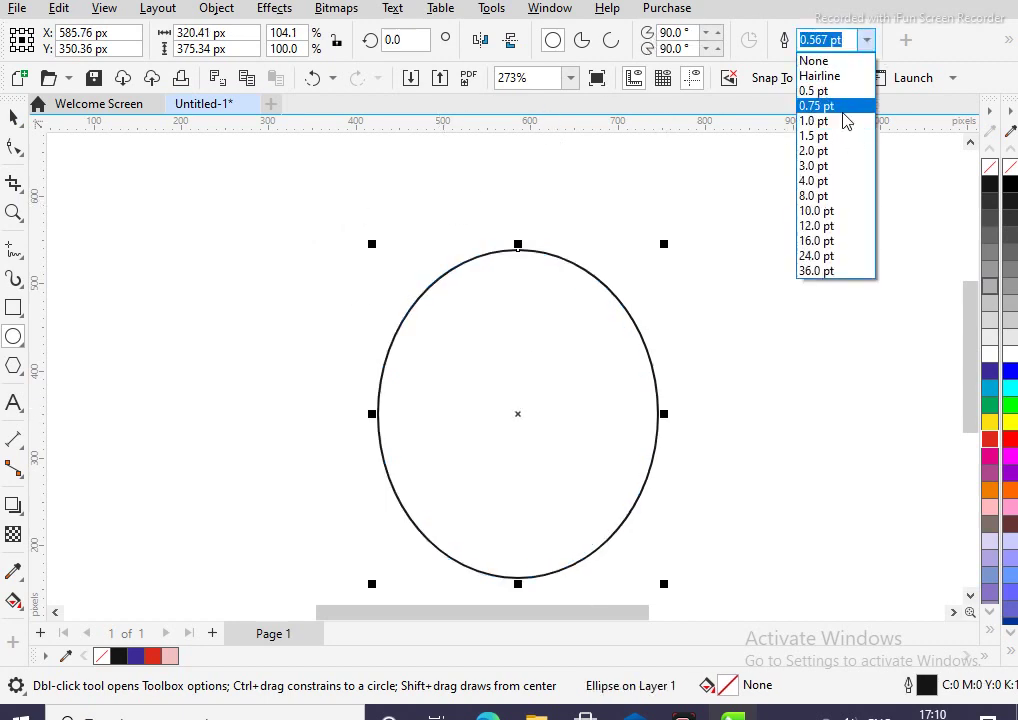
left_click(850, 121)
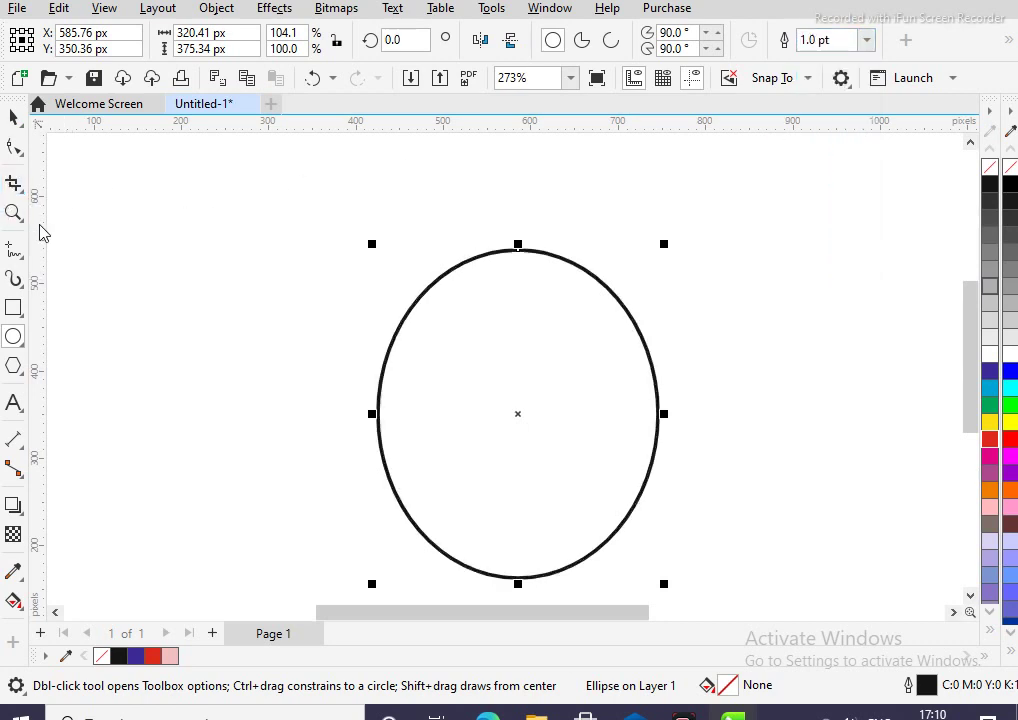
Sketch two closed freehand teardrop shapes at the ellipse's upper edge, about 114 × 84 px on top and 145 × 92 px beside it
left_click(23, 261)
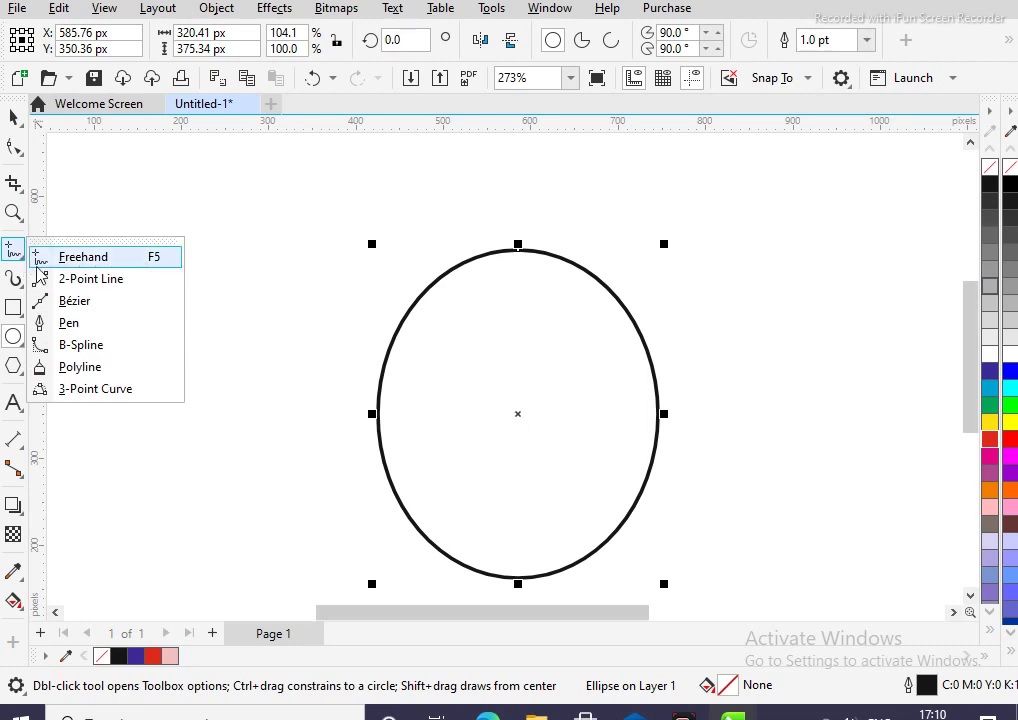
left_click(99, 258)
scroll(502, 210, "up", 4)
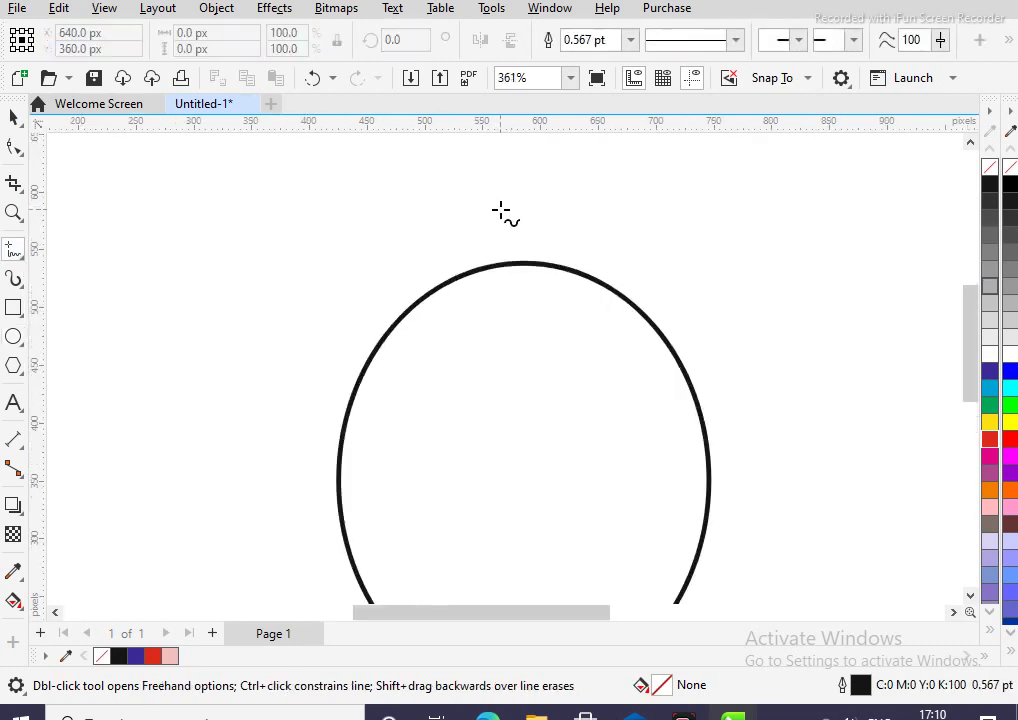
scroll(485, 199, "up", 1)
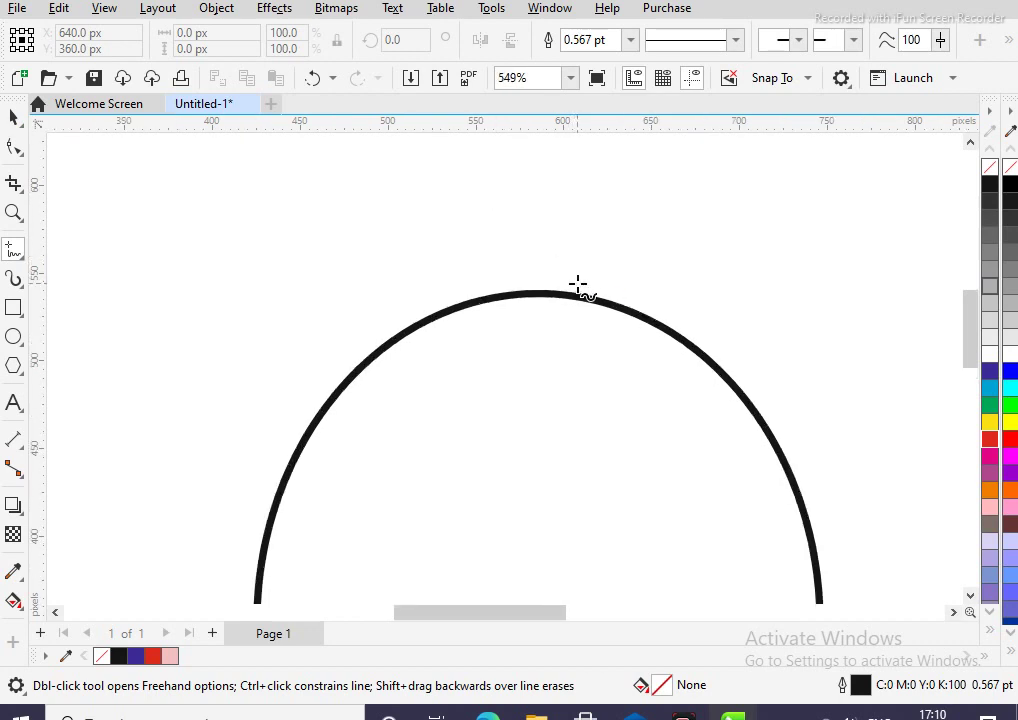
mouse_move(578, 283)
left_mouse_down()
mouse_move(559, 216)
mouse_move(534, 173)
mouse_move(505, 156)
mouse_move(420, 152)
mouse_move(384, 175)
mouse_move(383, 236)
mouse_move(409, 259)
mouse_move(480, 295)
mouse_move(578, 284)
left_mouse_up()
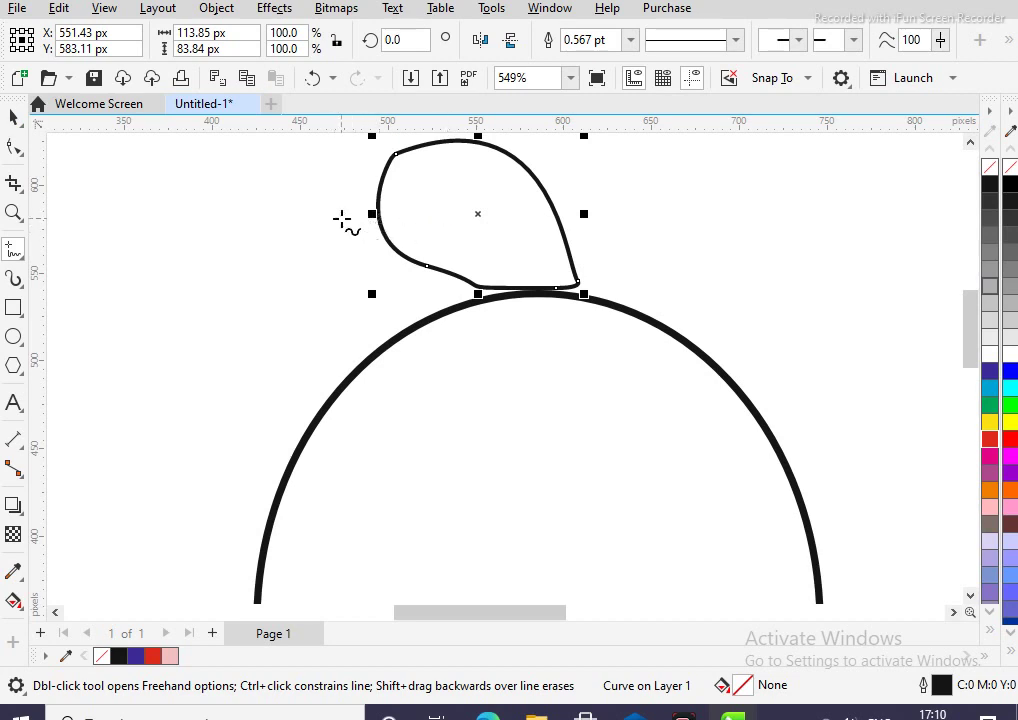
mouse_move(437, 300)
left_mouse_down()
mouse_move(323, 191)
mouse_move(298, 186)
mouse_move(235, 194)
mouse_move(199, 226)
mouse_move(182, 279)
mouse_move(248, 328)
mouse_move(318, 345)
mouse_move(372, 342)
mouse_move(409, 313)
mouse_move(436, 312)
mouse_move(438, 300)
left_mouse_up()
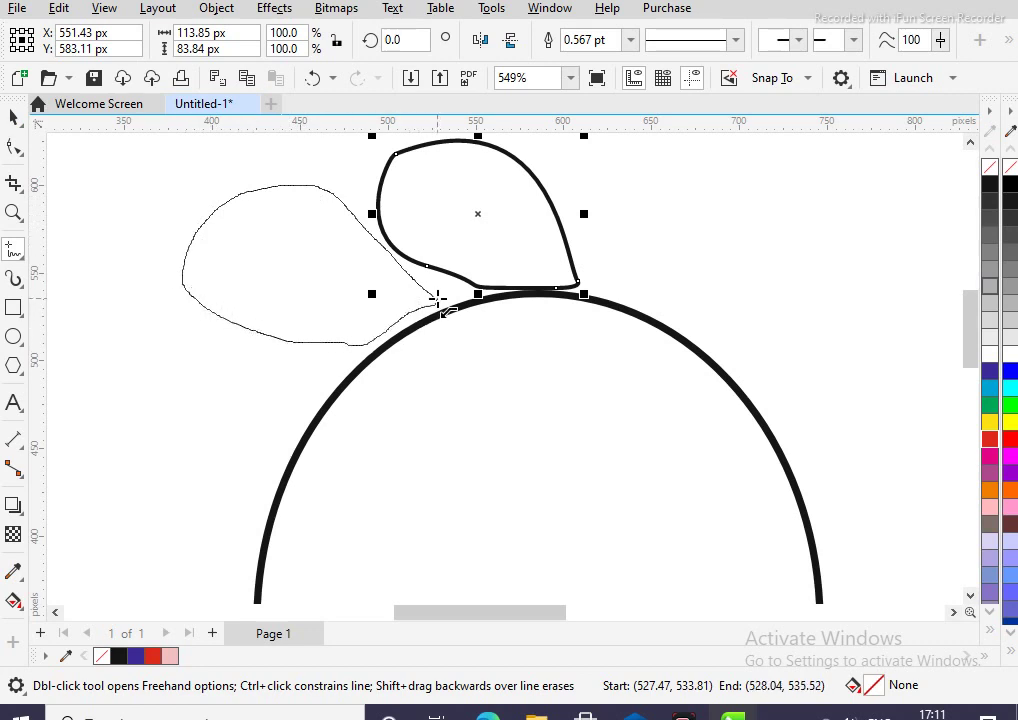
scroll(458, 213, "down", 1)
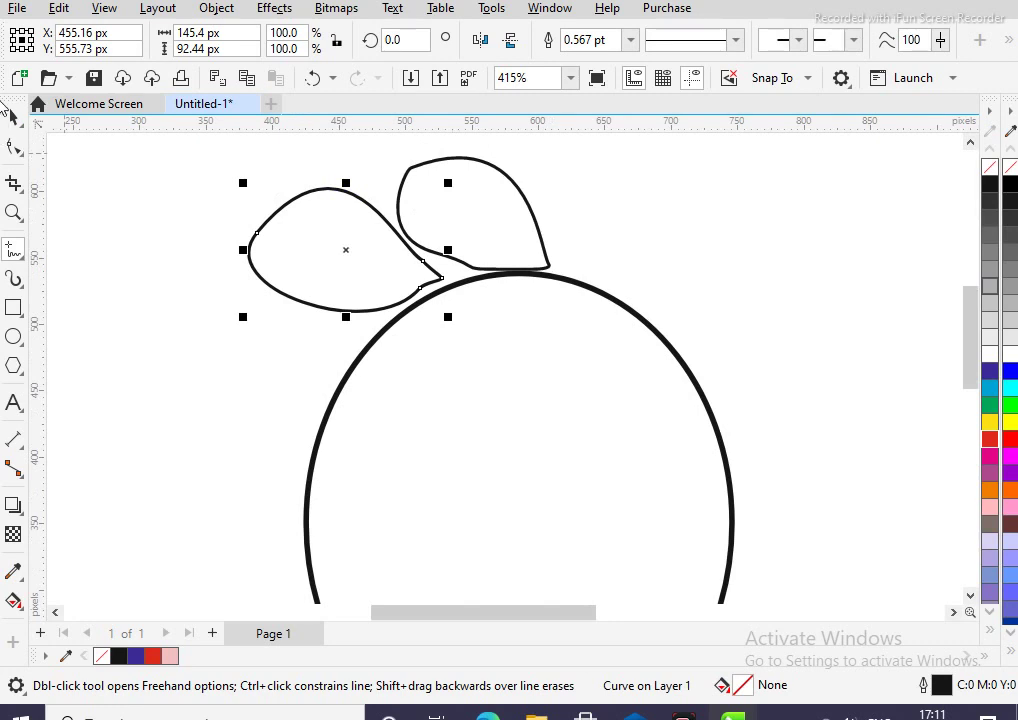
Reshape the base of the top teardrop so its tip and lower edge sit on the ellipse, replacing its bottom node
left_click(14, 147)
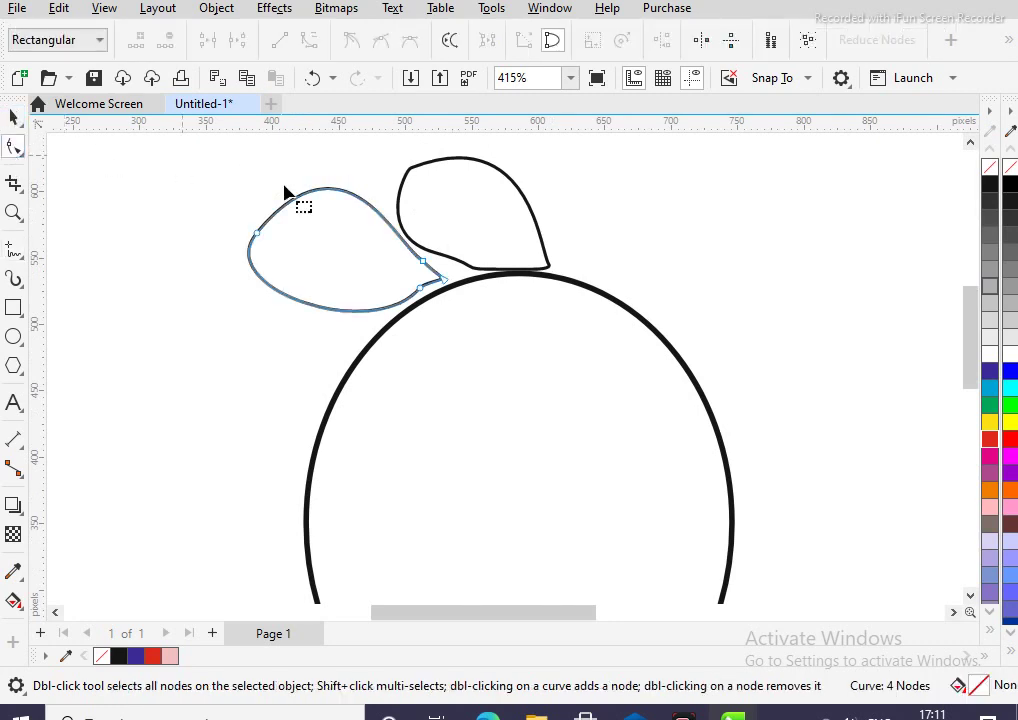
left_click(459, 208)
scroll(482, 216, "up", 1)
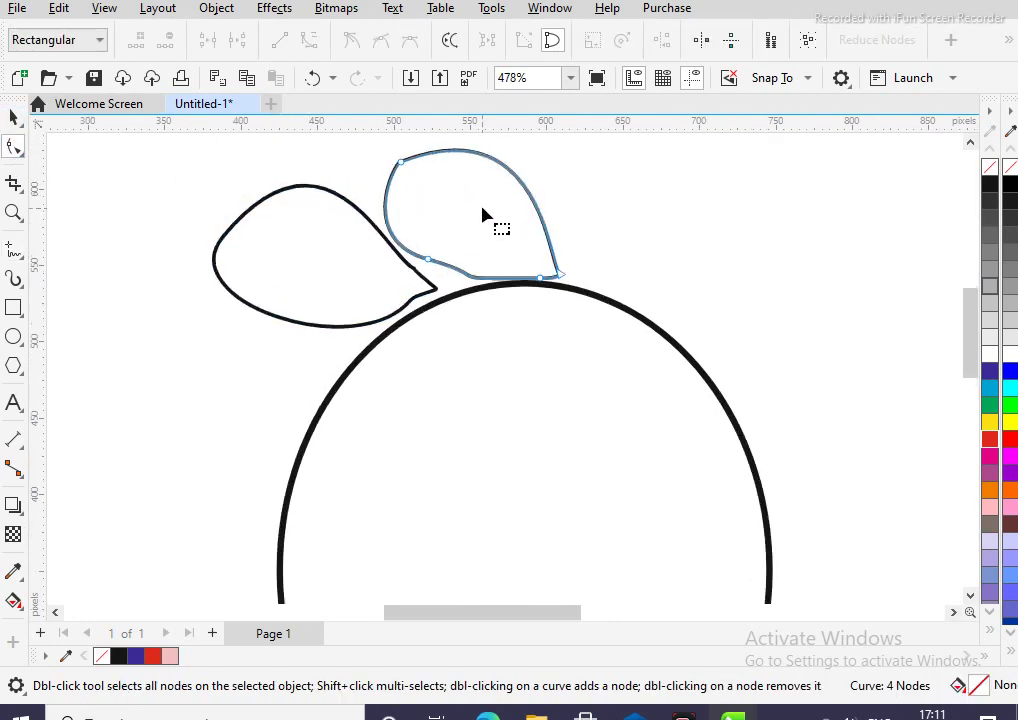
scroll(482, 216, "up", 1)
scroll(577, 292, "up", 1)
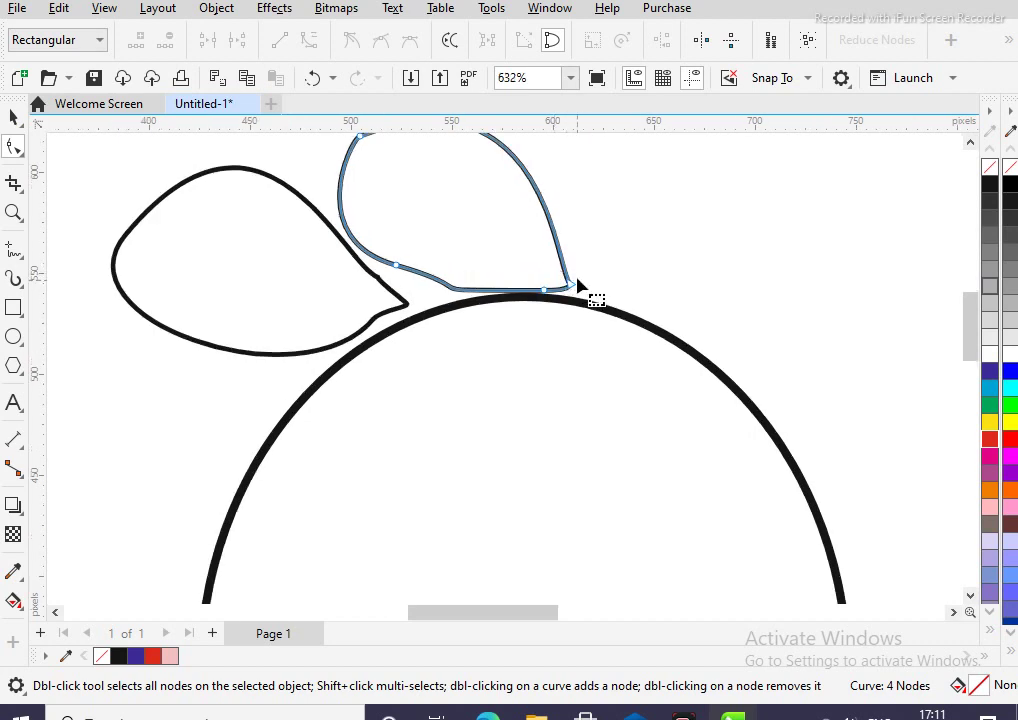
left_click_drag(570, 287, 588, 300)
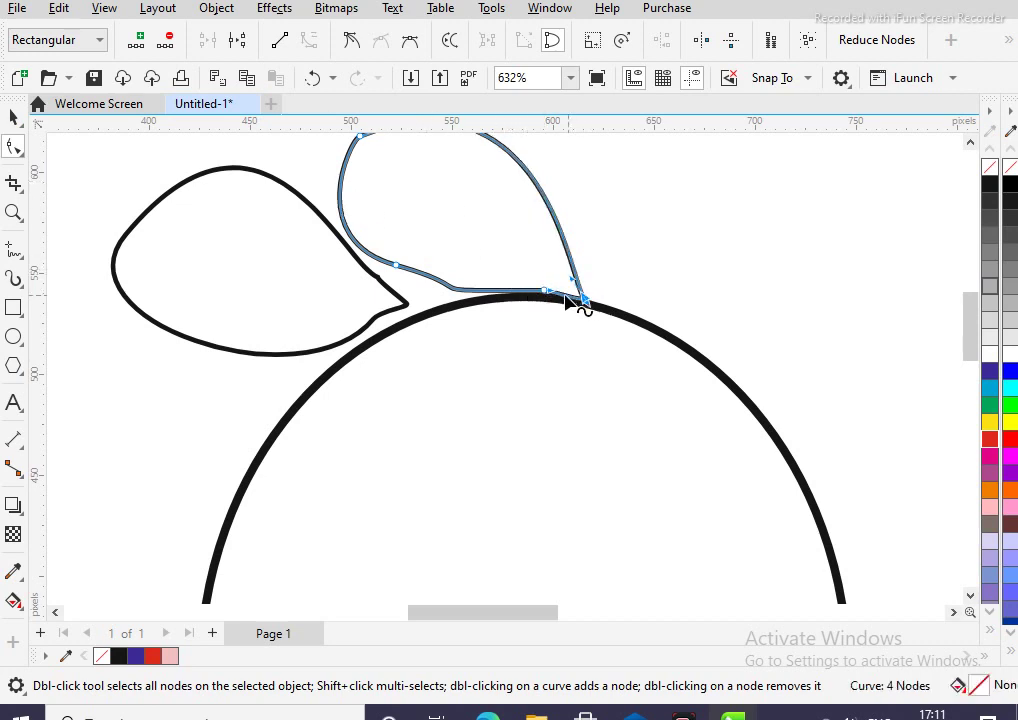
left_click_drag(463, 299, 463, 302)
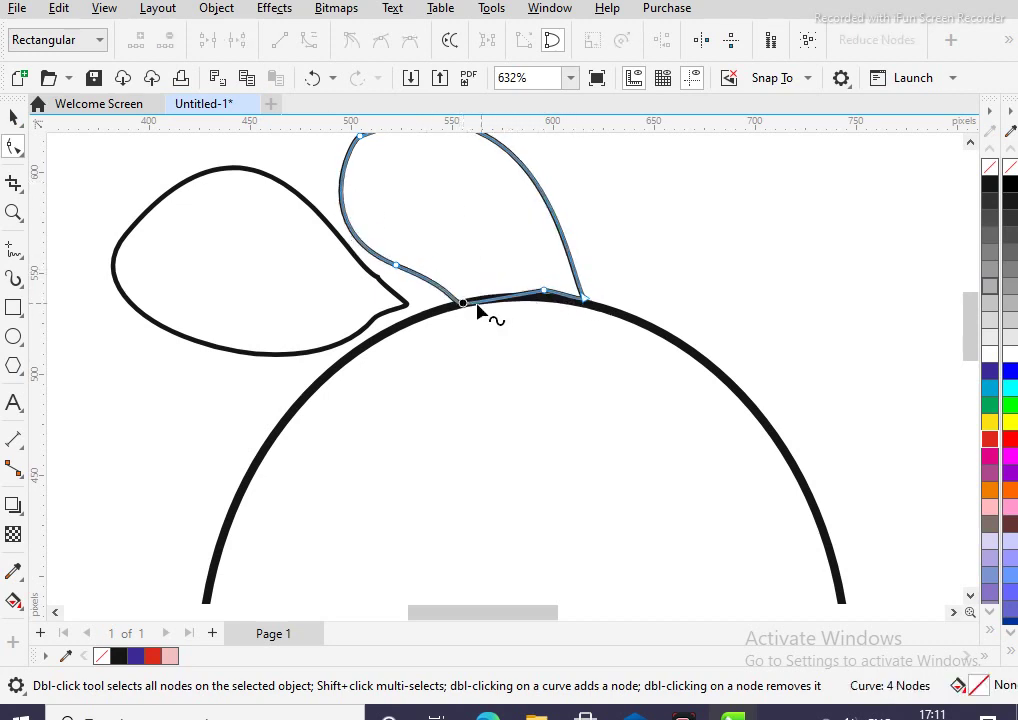
double_click(545, 291)
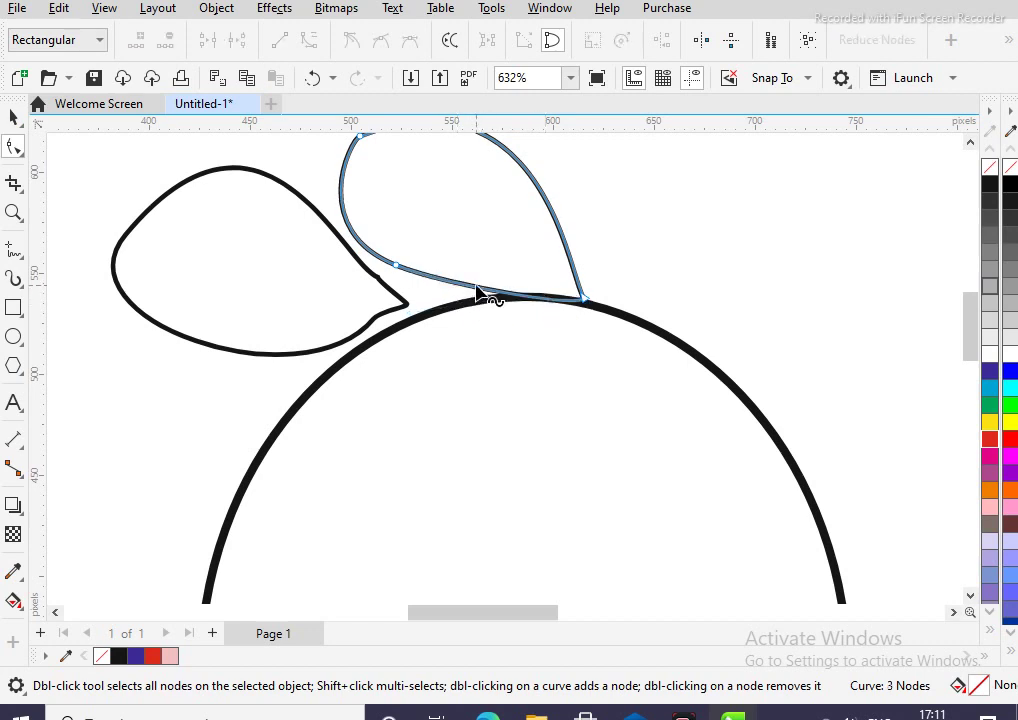
double_click(476, 291)
left_click_drag(475, 292, 537, 298)
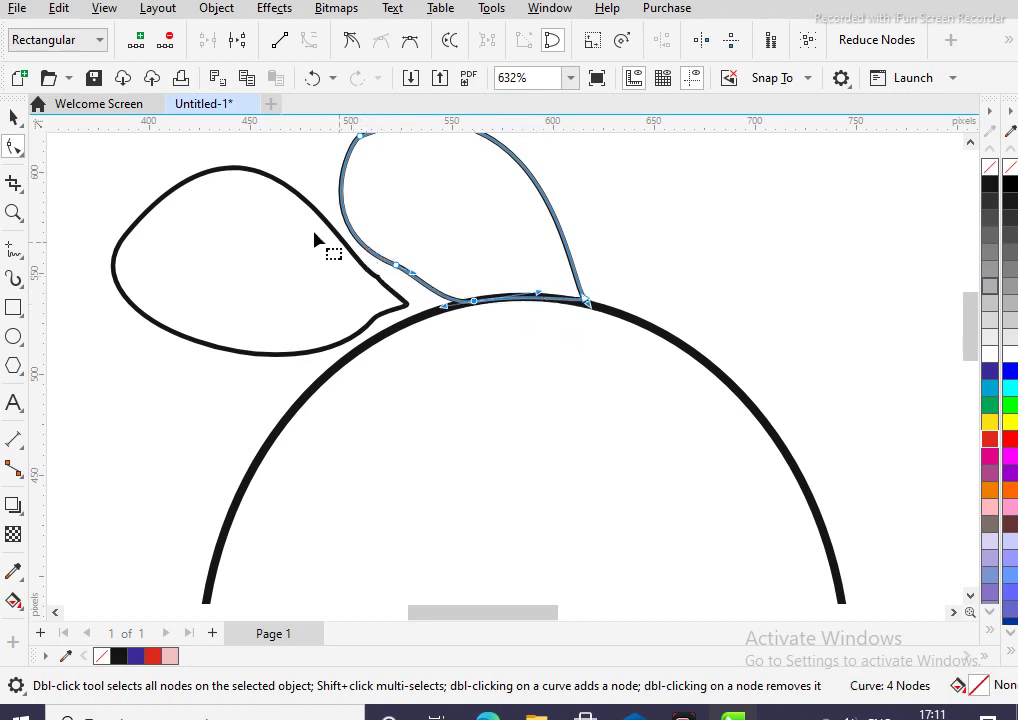
Remove the top teardrop's two left-side nodes, then add a node on its right edge and bow that edge outward
left_click(396, 266)
double_click(396, 268)
scroll(390, 234, "down", 2)
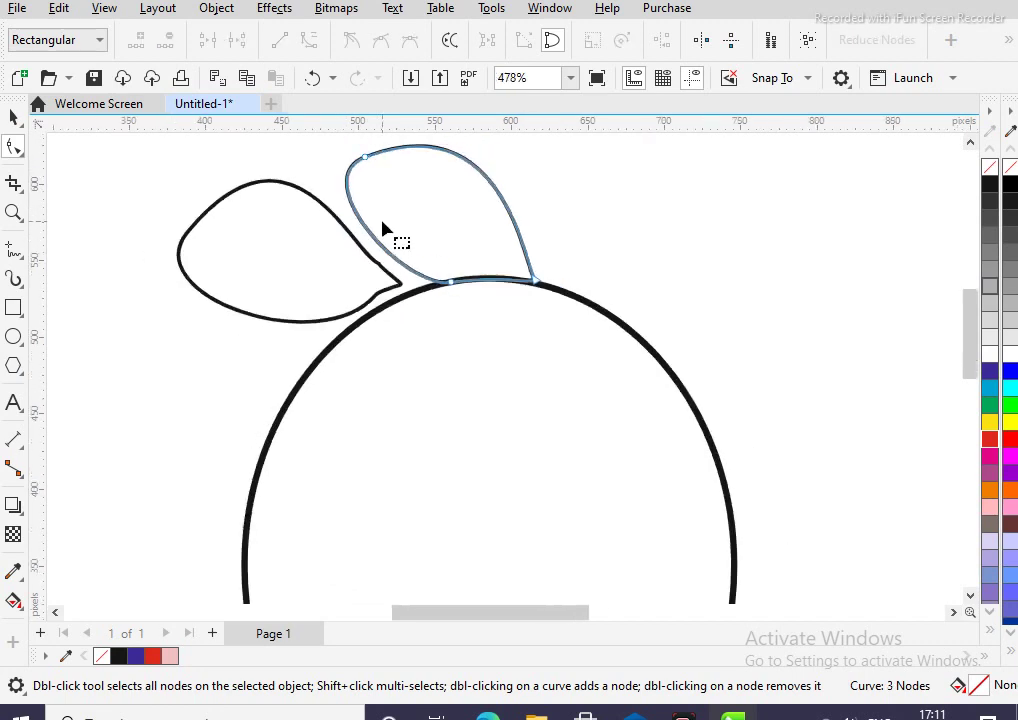
left_click(365, 158)
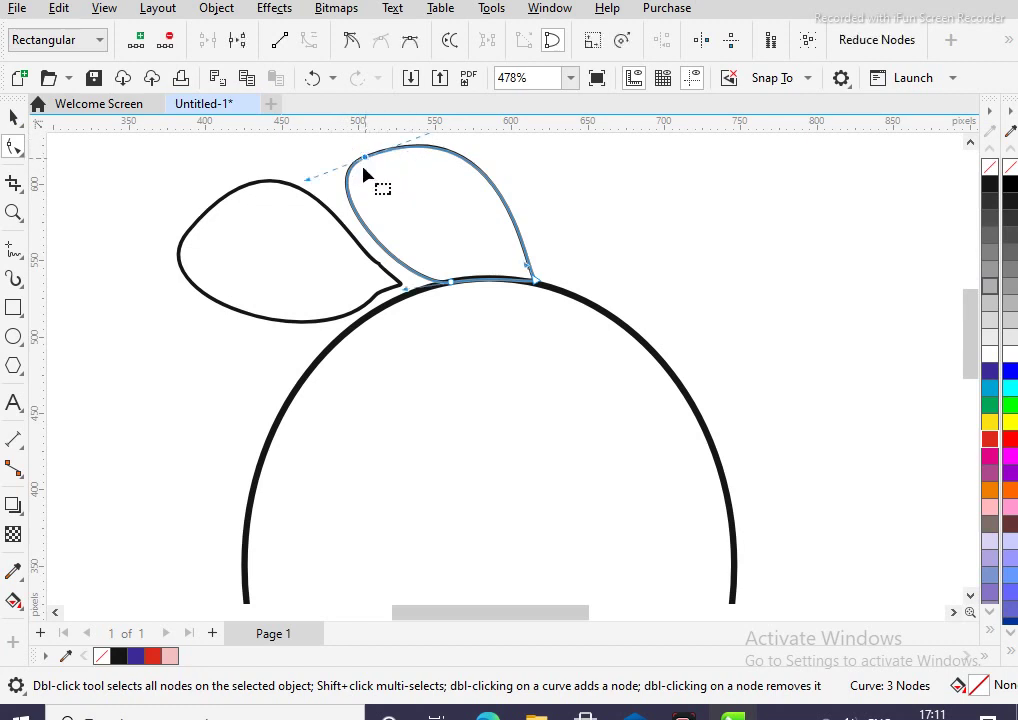
double_click(365, 159)
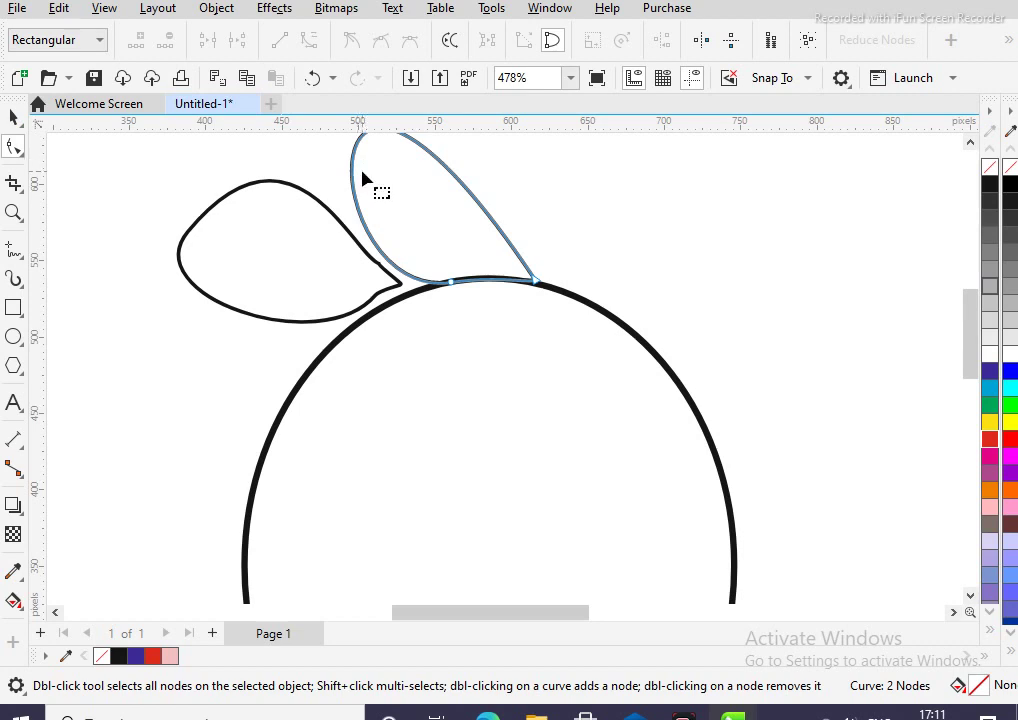
double_click(466, 190)
left_click_drag(466, 190, 476, 182)
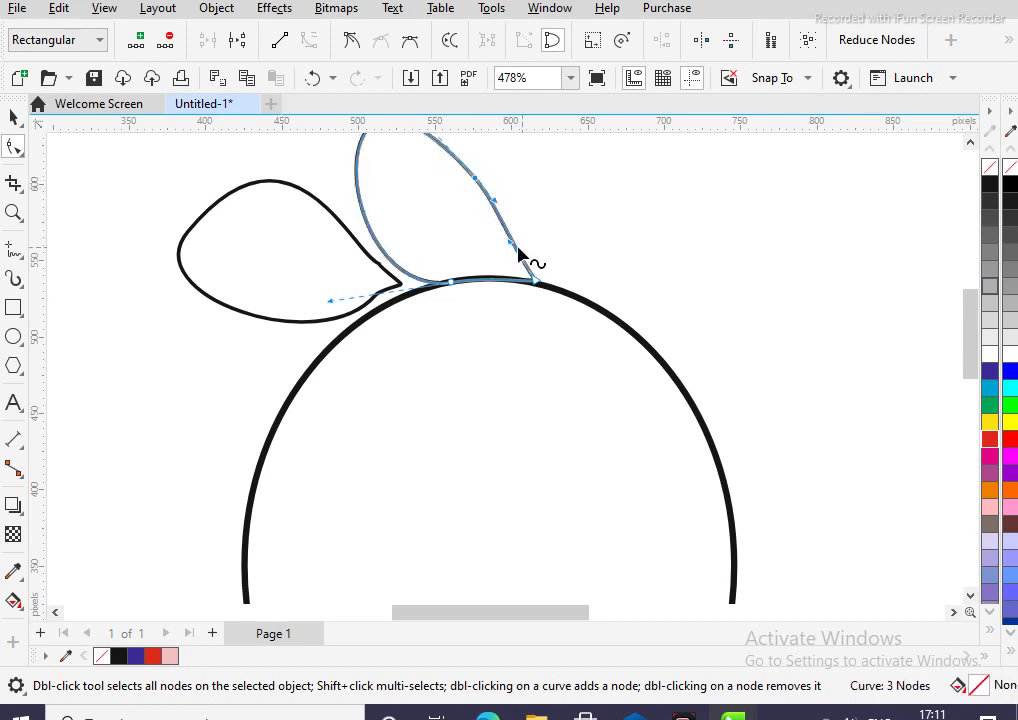
left_click_drag(516, 243, 523, 236)
scroll(516, 182, "down", 1)
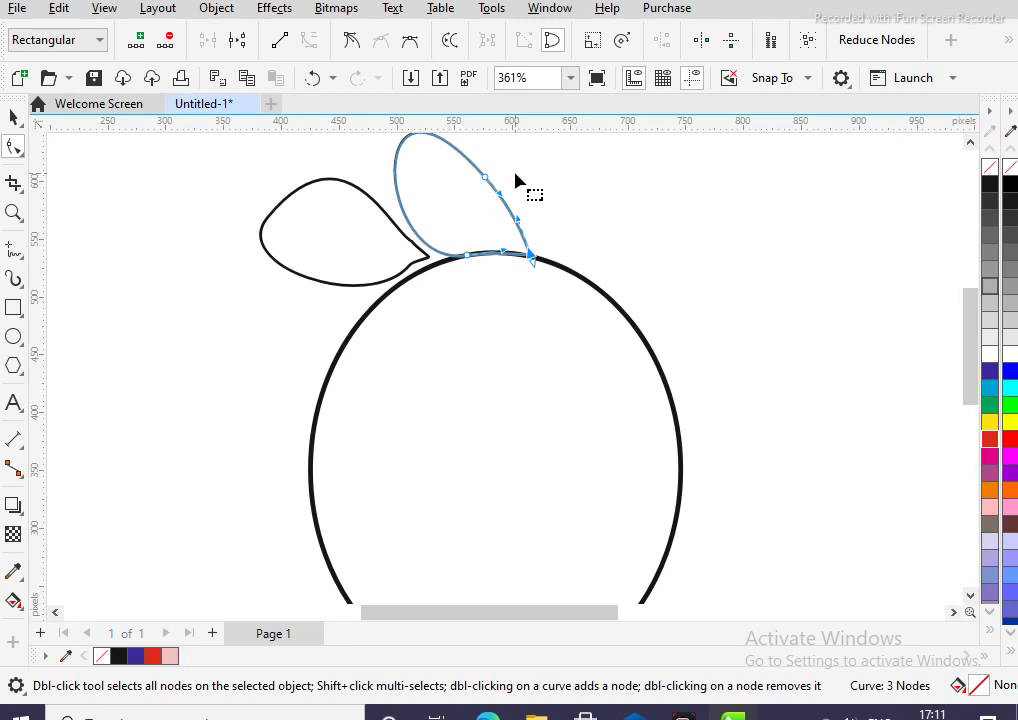
Add a node at the upper left of the top teardrop's outline and move it outward to round that end
scroll(516, 182, "up", 1)
scroll(509, 175, "down", 2)
scroll(455, 150, "up", 1)
scroll(462, 152, "up", 1)
scroll(463, 150, "down", 2)
scroll(470, 150, "up", 1)
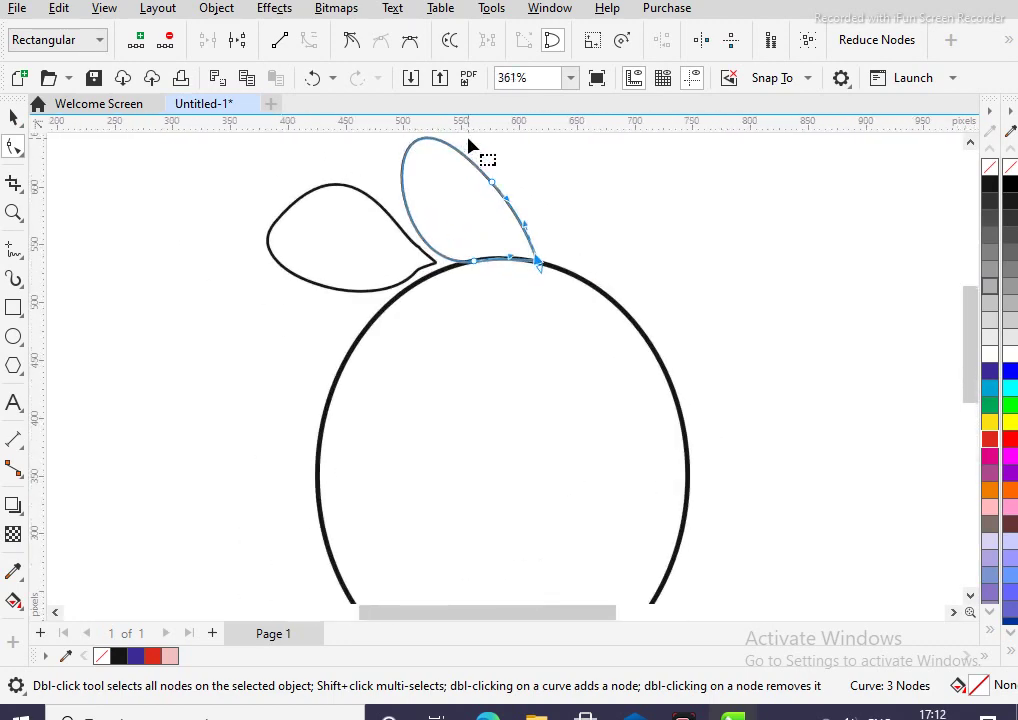
scroll(470, 147, "up", 1)
double_click(398, 155)
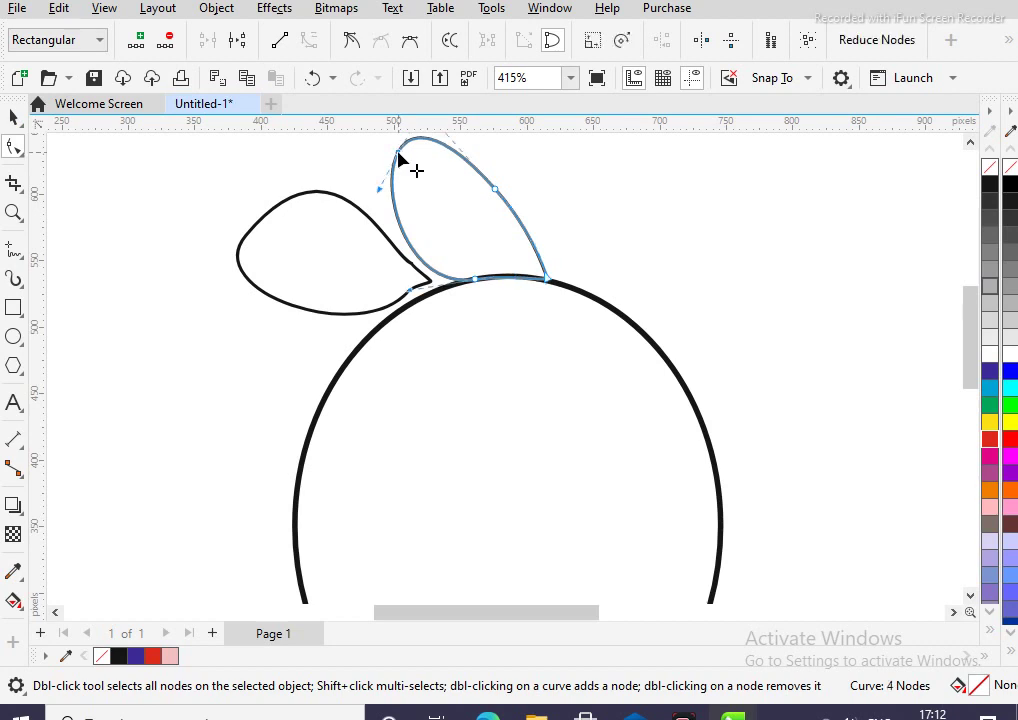
mouse_move(398, 155)
left_mouse_down()
mouse_move(392, 177)
mouse_move(386, 169)
left_mouse_up()
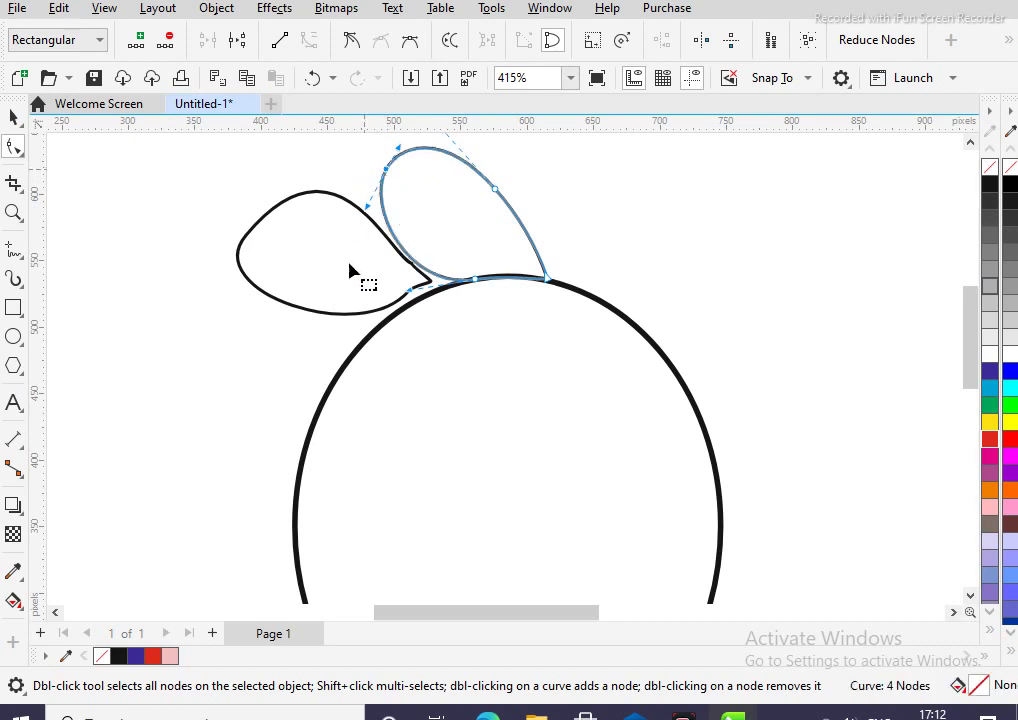
Move the left teardrop's tip and its two neighbouring nodes to meet the ellipse and the adjoining teardrop
left_click(434, 288)
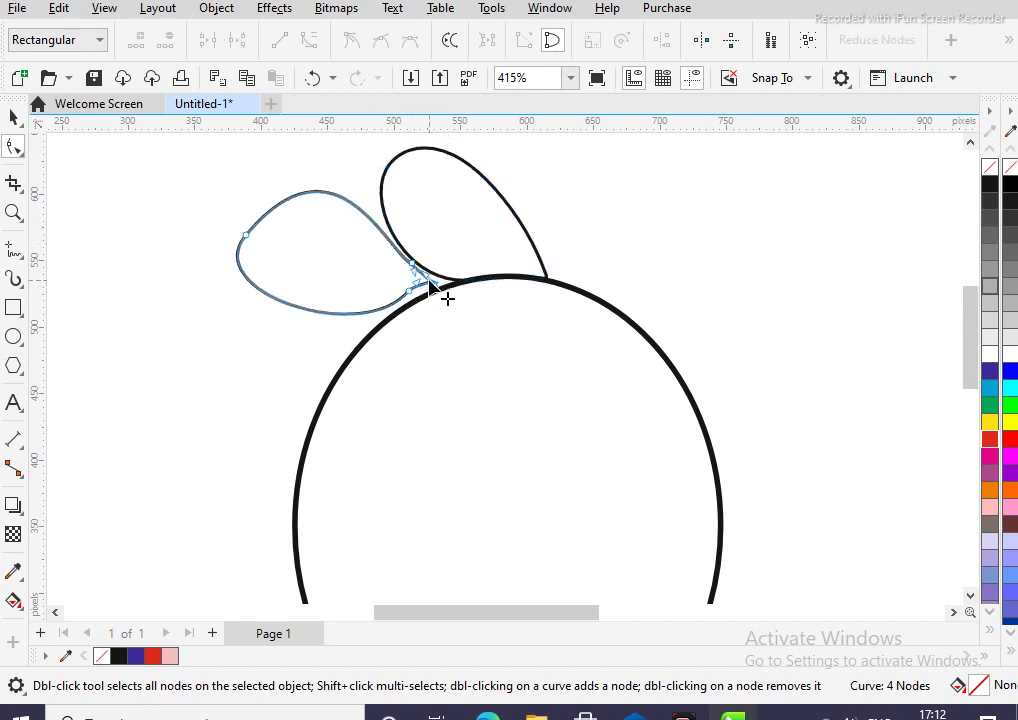
left_click_drag(432, 286, 455, 287)
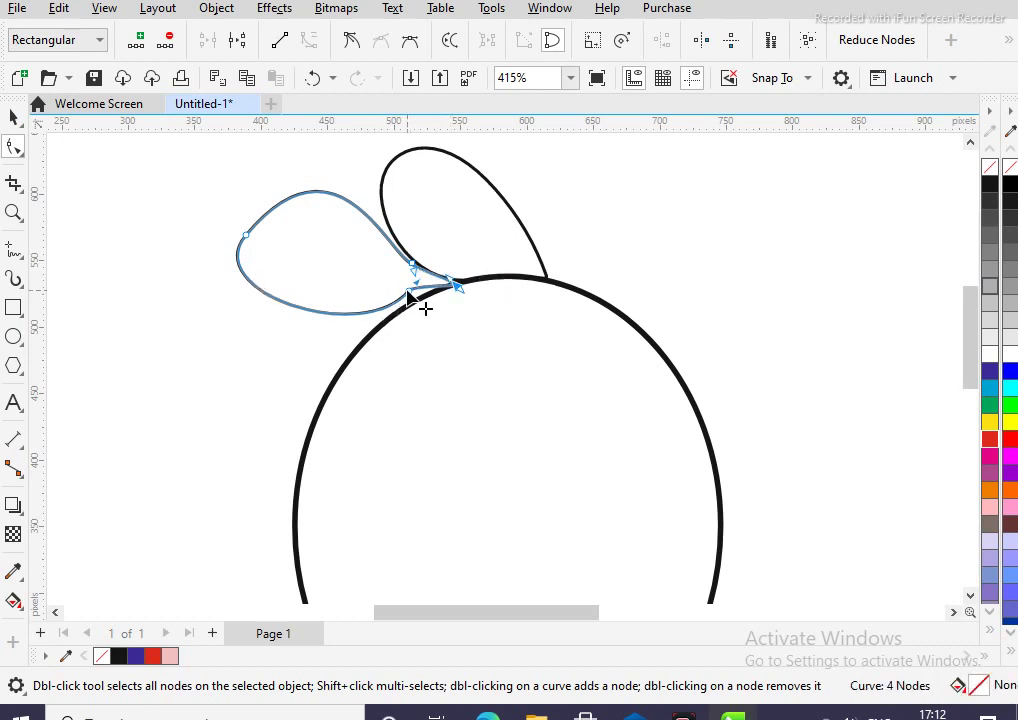
scroll(424, 308, "up", 2)
left_click_drag(412, 291, 419, 303)
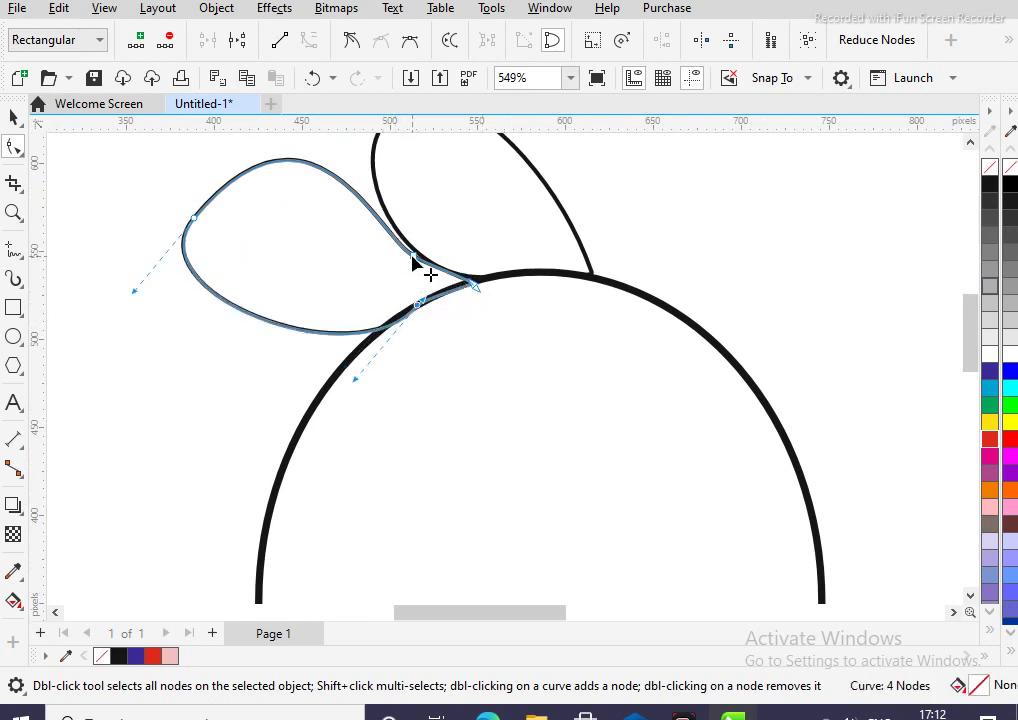
mouse_move(413, 256)
left_mouse_down()
mouse_move(415, 242)
mouse_move(415, 251)
left_mouse_up()
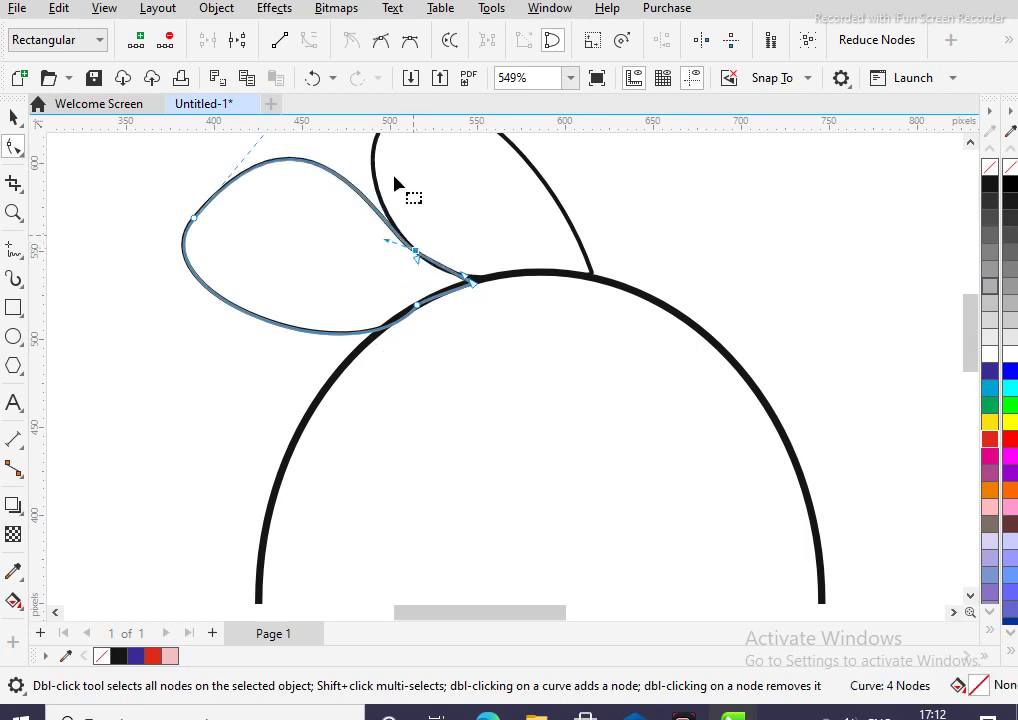
Adjust the curve handles of the left teardrop's node above the tip to follow the adjoining teardrop's edge
left_click_drag(418, 259, 439, 277)
left_click_drag(385, 241, 348, 161)
scroll(391, 187, "down", 1)
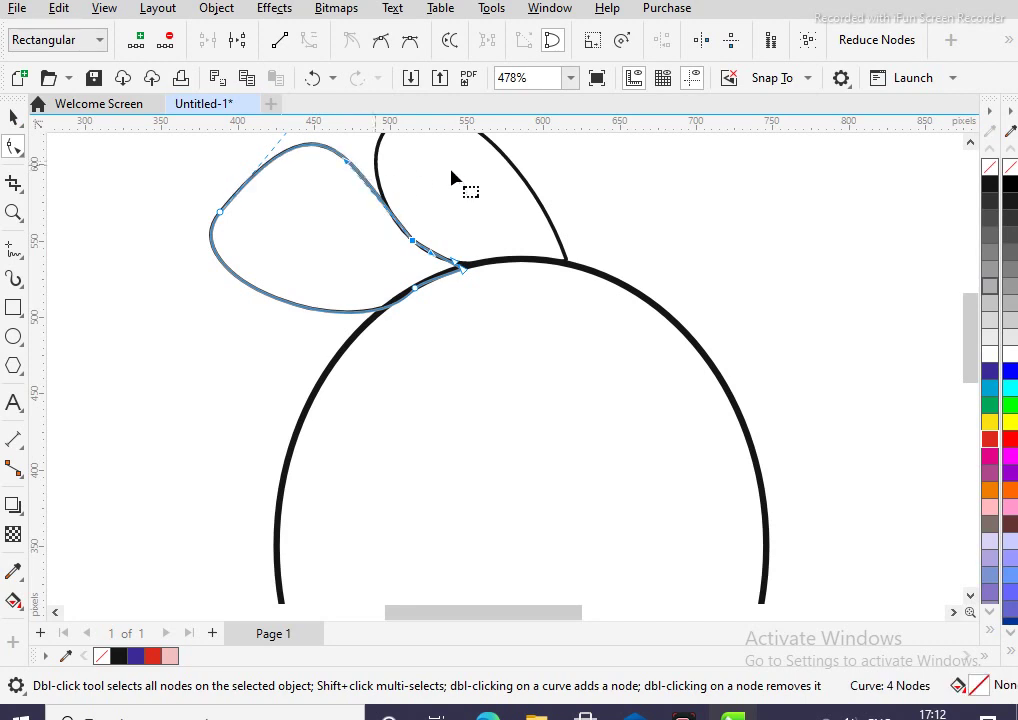
left_click_drag(348, 170, 386, 159)
scroll(398, 176, "down", 1)
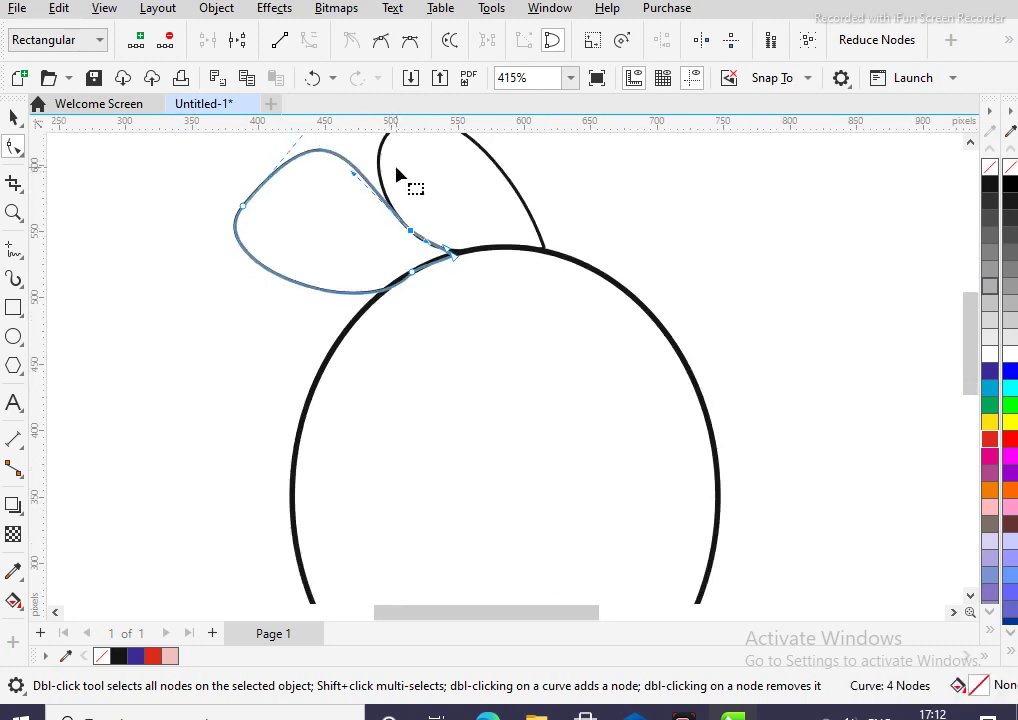
Add a node on the left teardrop's right edge and bend the curve there to match the adjoining teardrop's outline
scroll(397, 172, "up", 4)
double_click(359, 196)
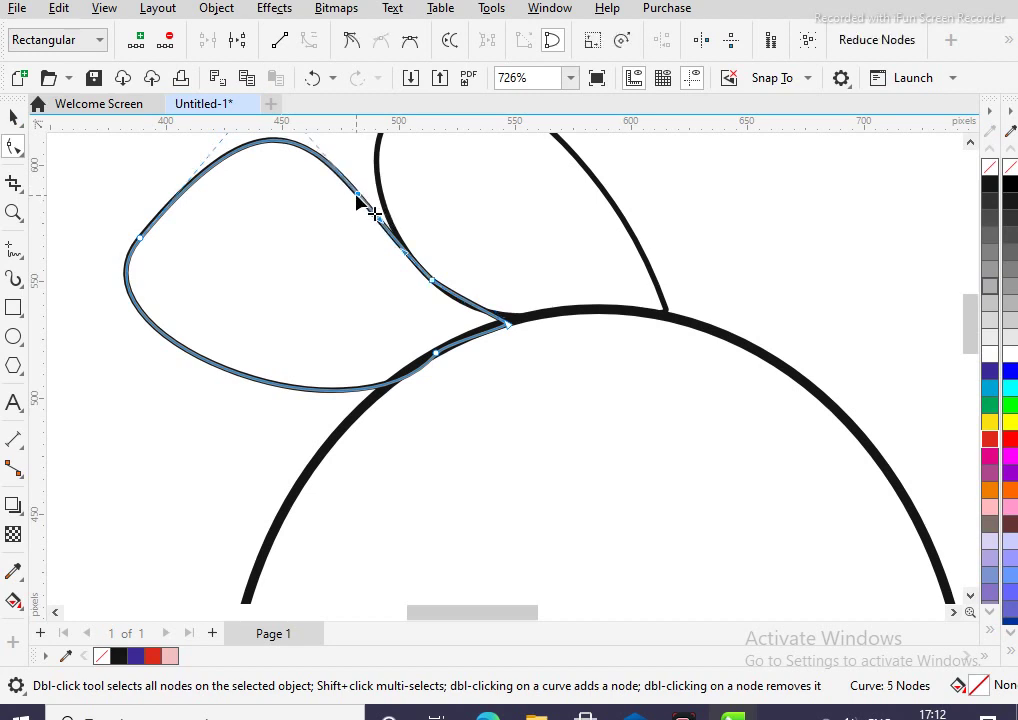
mouse_move(357, 195)
left_mouse_down()
mouse_move(386, 199)
mouse_move(369, 191)
left_mouse_up()
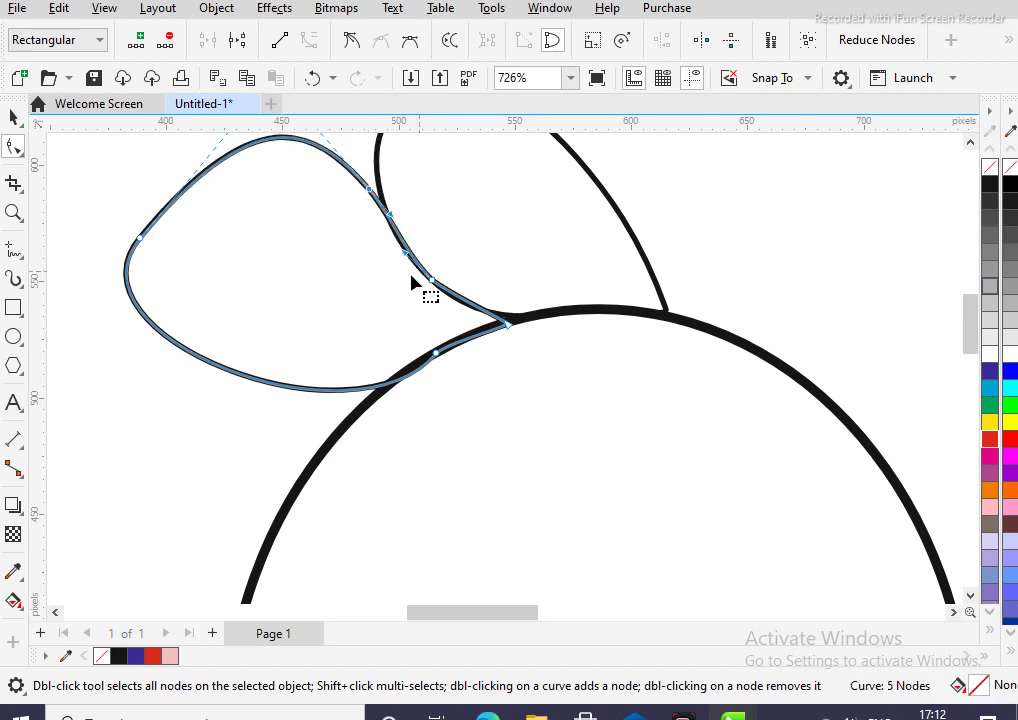
left_click_drag(405, 252, 394, 245)
scroll(400, 184, "down", 2)
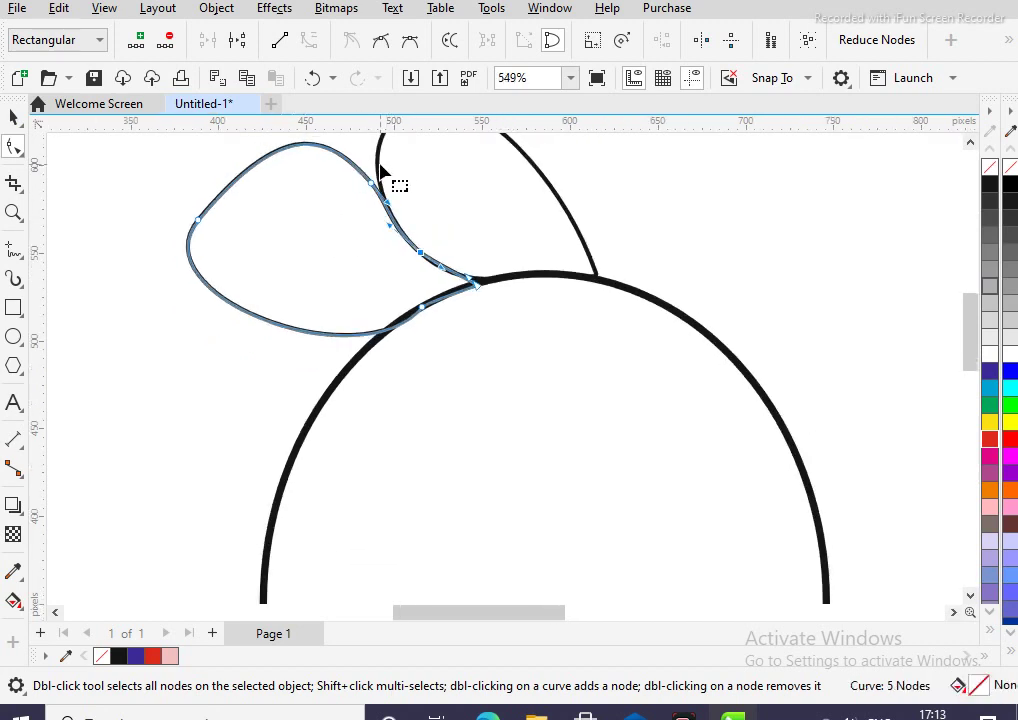
Replace the left teardrop's leftmost node with a new one moved outward on its upper-left edge to round that end
scroll(258, 150, "up", 2)
double_click(256, 172)
left_click_drag(256, 170, 243, 149)
left_click_drag(179, 246, 199, 257)
double_click(200, 245)
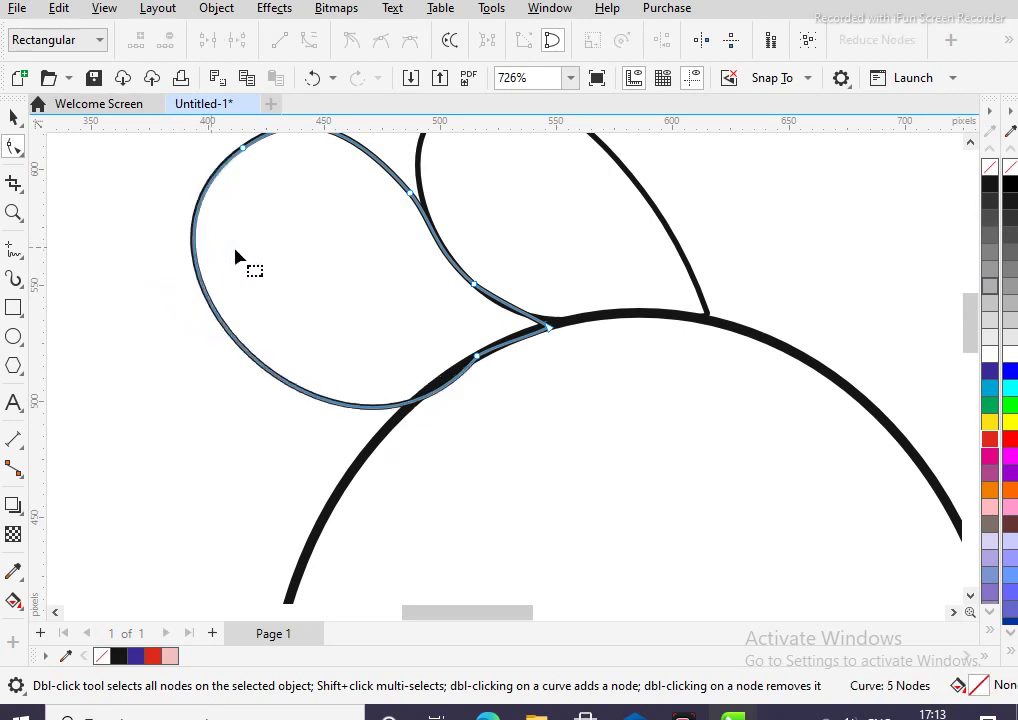
Add a node where the left teardrop's lower edge meets the ellipse and remove the extra node beside it
scroll(262, 258, "down", 2)
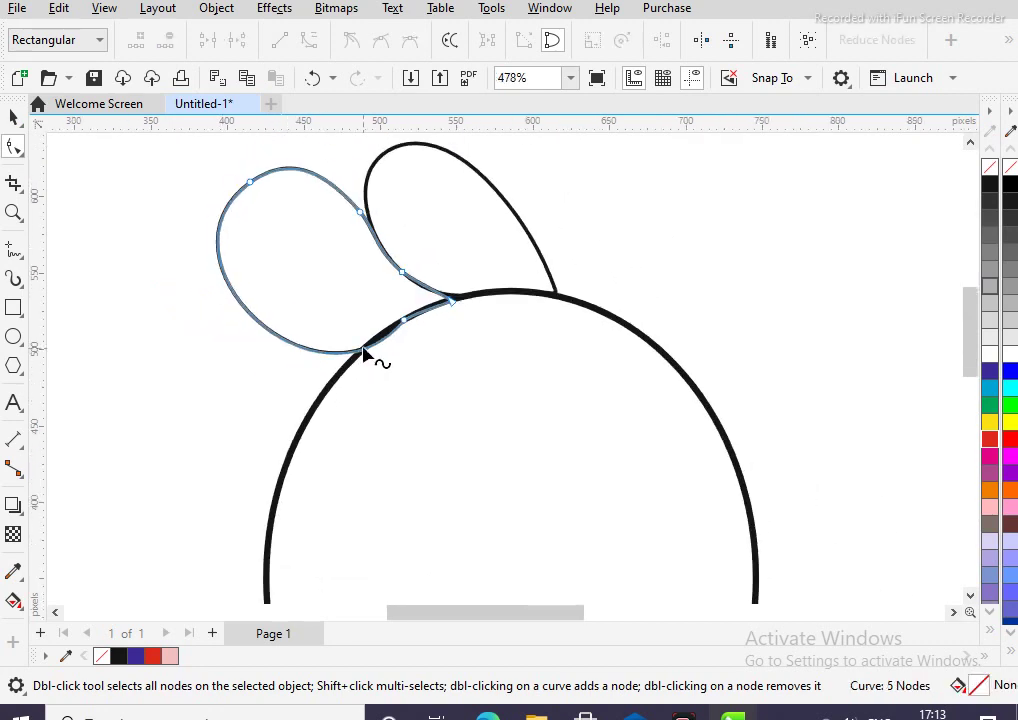
scroll(370, 358, "up", 3)
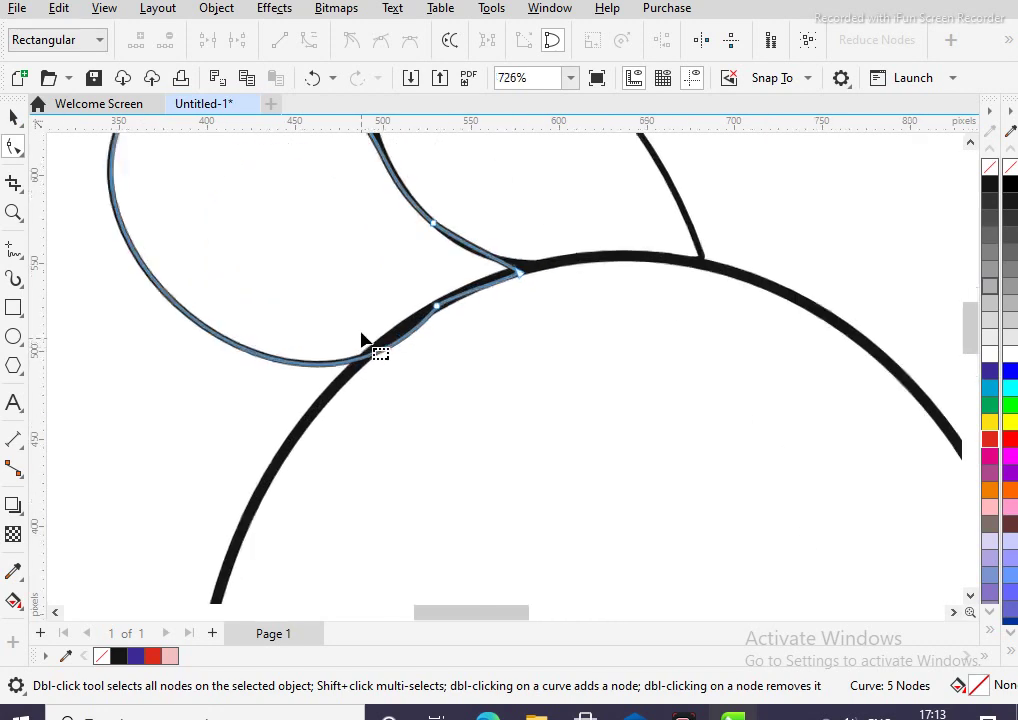
left_click(403, 339)
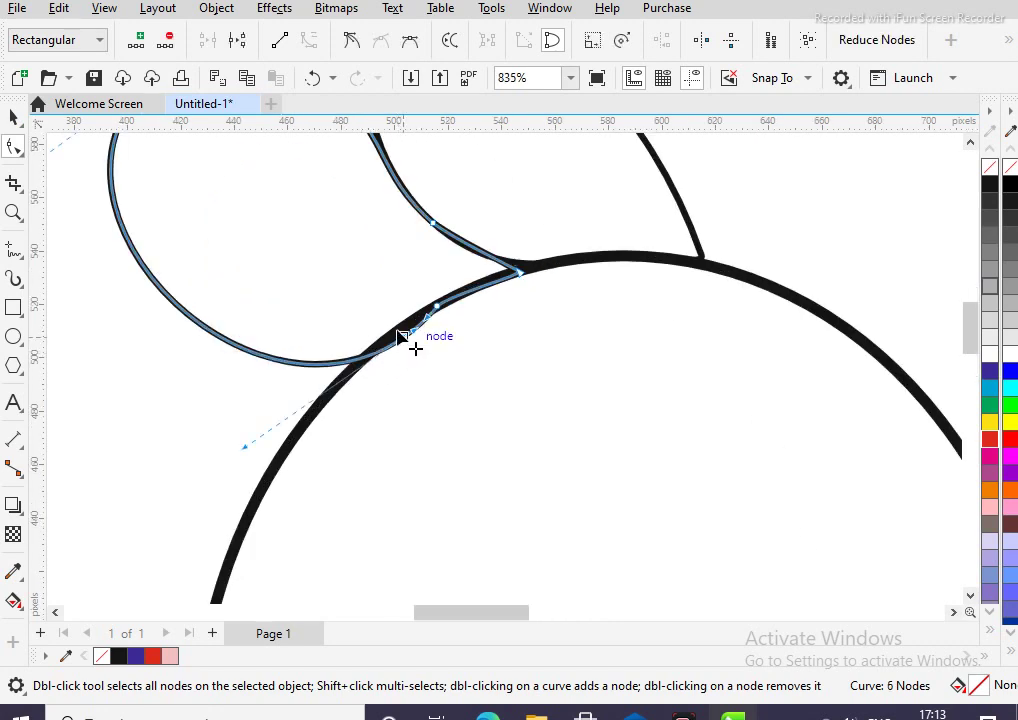
left_click_drag(403, 339, 360, 357)
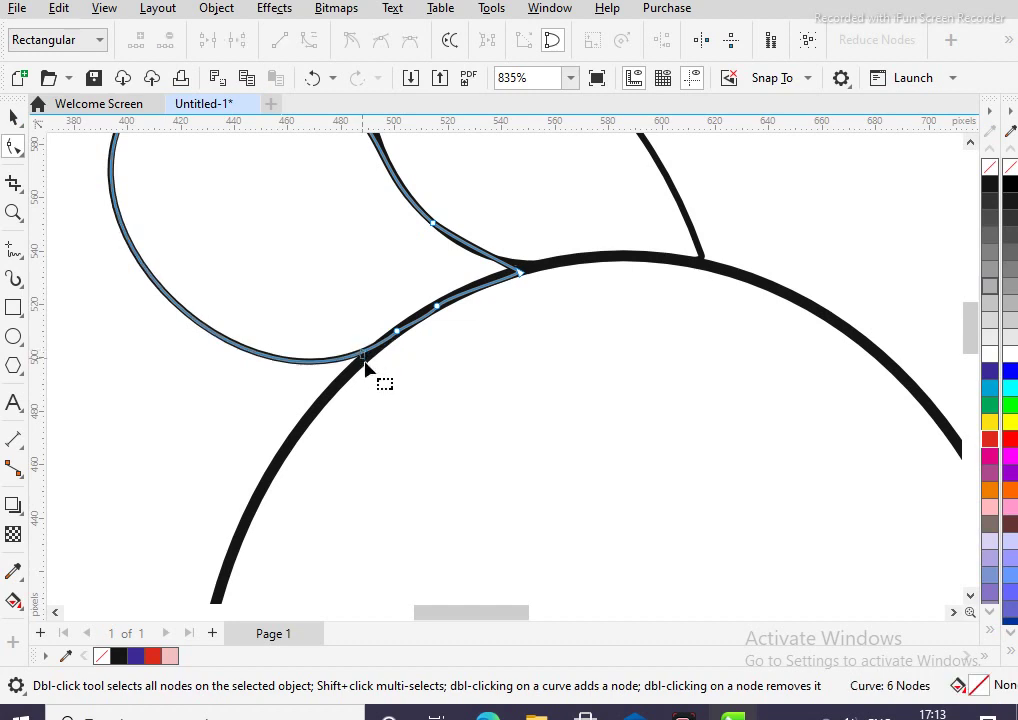
left_click_drag(360, 354, 368, 358)
scroll(291, 282, "down", 2)
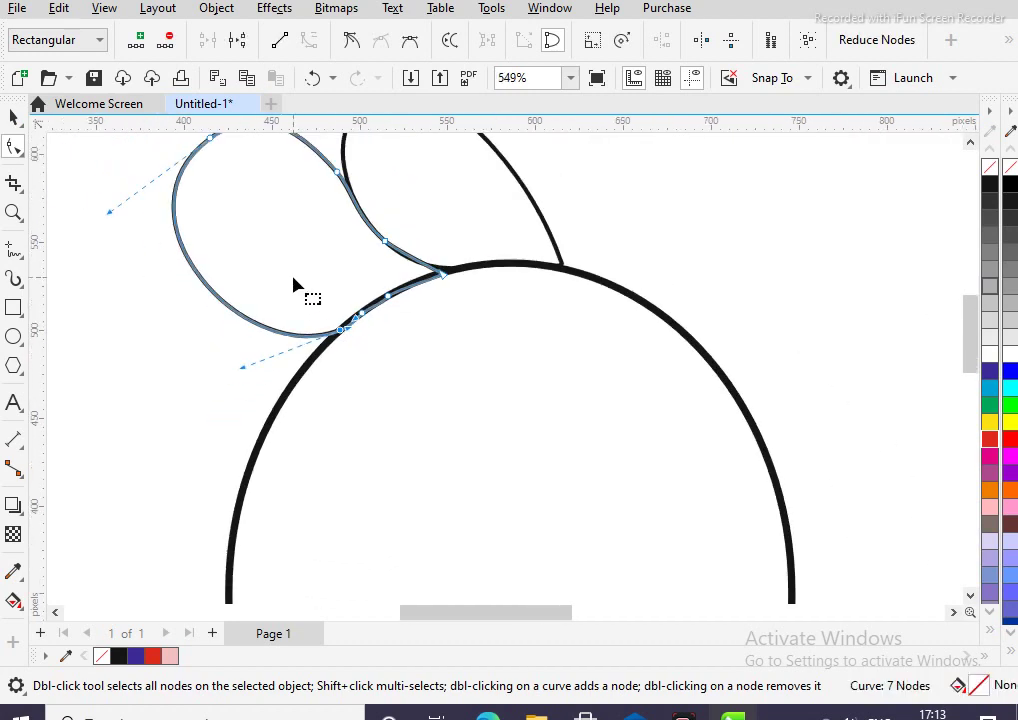
double_click(364, 316)
scroll(376, 300, "up", 2)
scroll(376, 301, "down", 6)
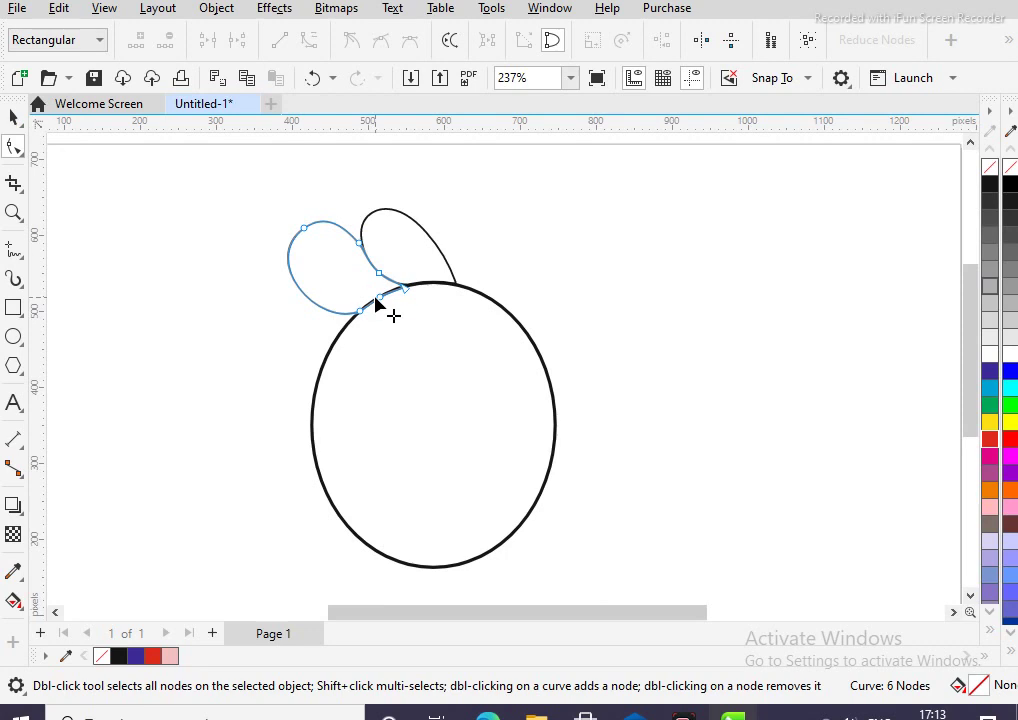
Replace the left teardrop's upper-left node with one lower on its left side, and move that node inward
scroll(270, 212, "up", 4)
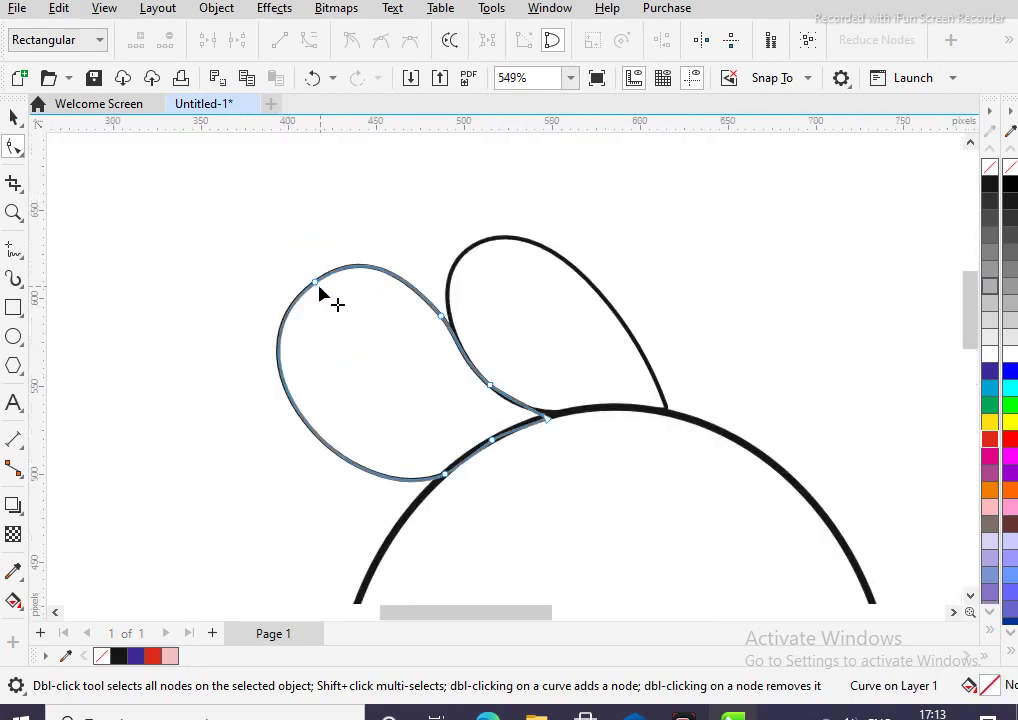
double_click(282, 336)
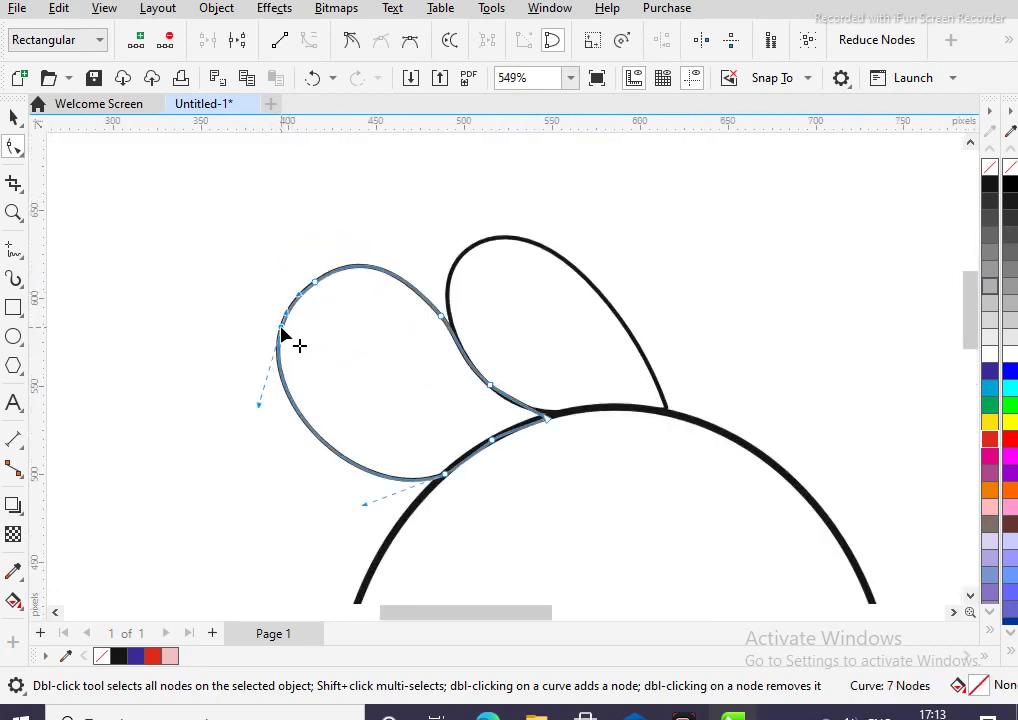
double_click(315, 283)
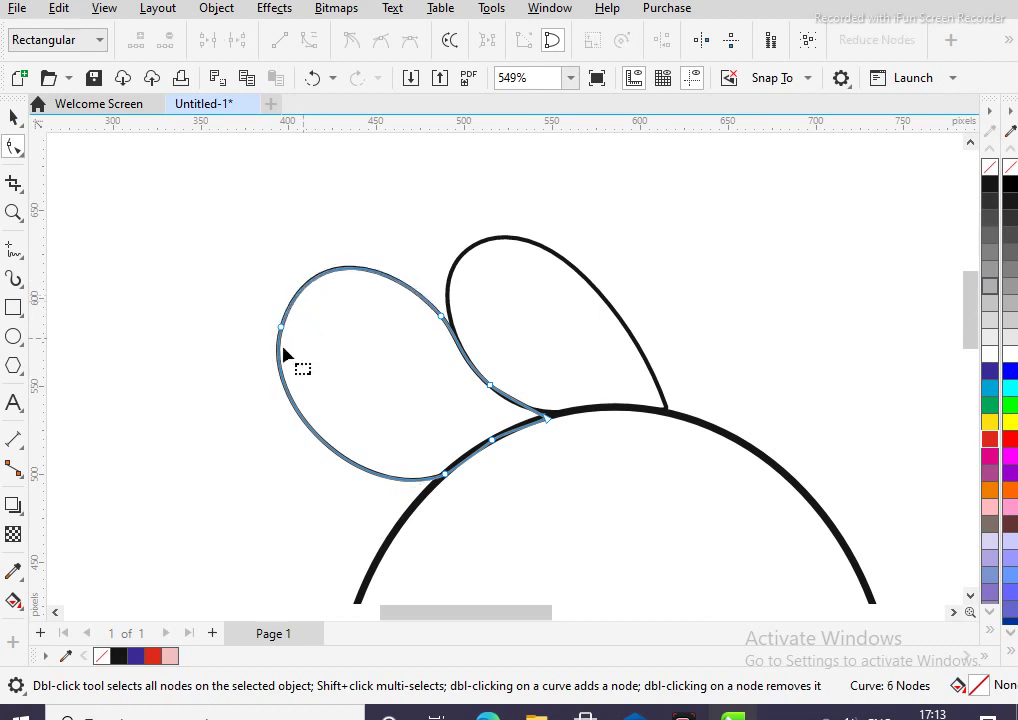
left_click_drag(283, 328, 311, 383)
Lower the left teardrop's top curve, add a node on its upper-left edge and delete the left-side node
left_click_drag(391, 257, 384, 318)
double_click(366, 302)
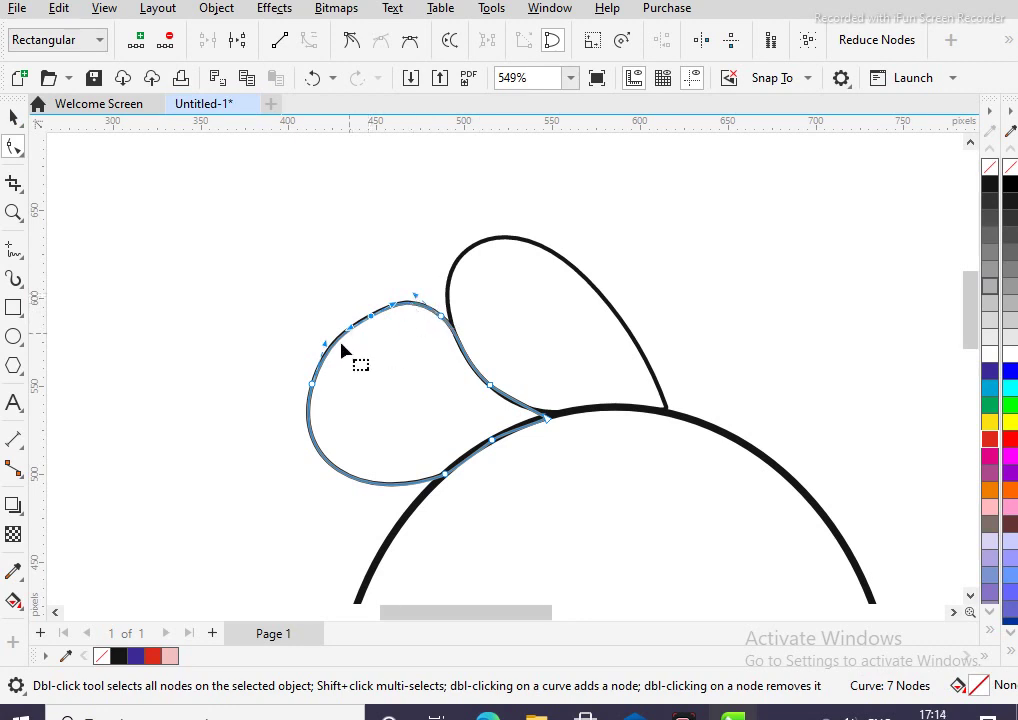
left_click(313, 388)
key("Delete")
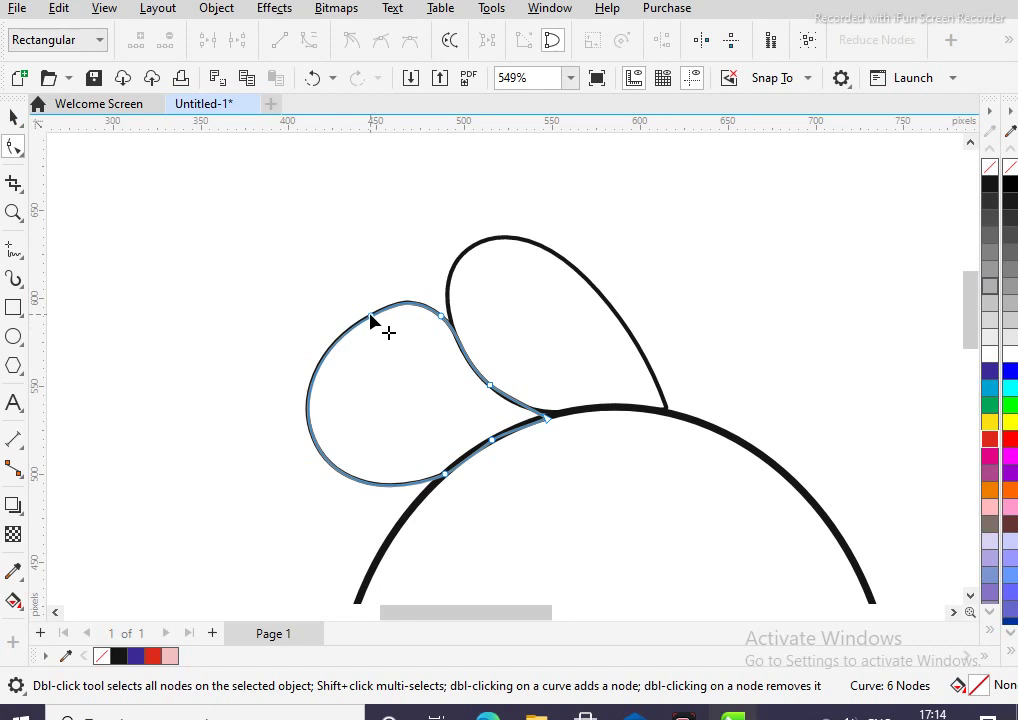
Add a node at the left teardrop's leftmost point, move it inward and adjust the bottom curve's handle near the ellipse
double_click(308, 409)
mouse_move(308, 409)
left_mouse_down()
mouse_move(334, 407)
mouse_move(320, 400)
left_mouse_up()
mouse_move(359, 508)
left_mouse_down()
mouse_move(355, 479)
mouse_move(359, 495)
mouse_move(368, 484)
mouse_move(365, 495)
left_mouse_up()
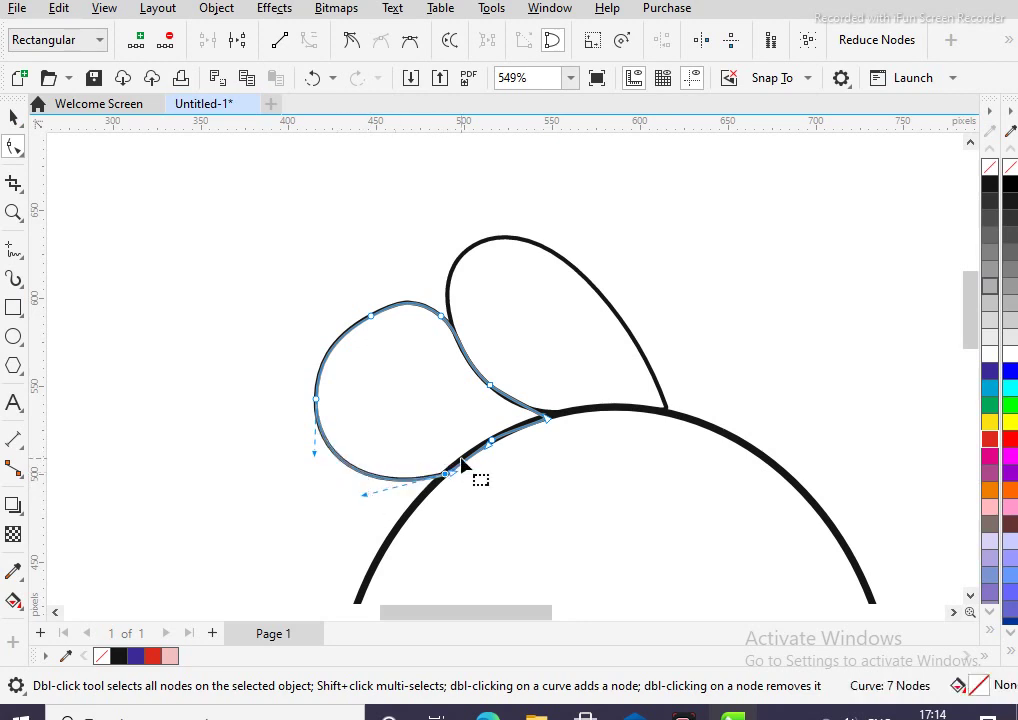
Add a node on the left teardrop's edge along the ellipse and move it onto the ellipse's outline
scroll(463, 470, "up", 2)
left_click(478, 464)
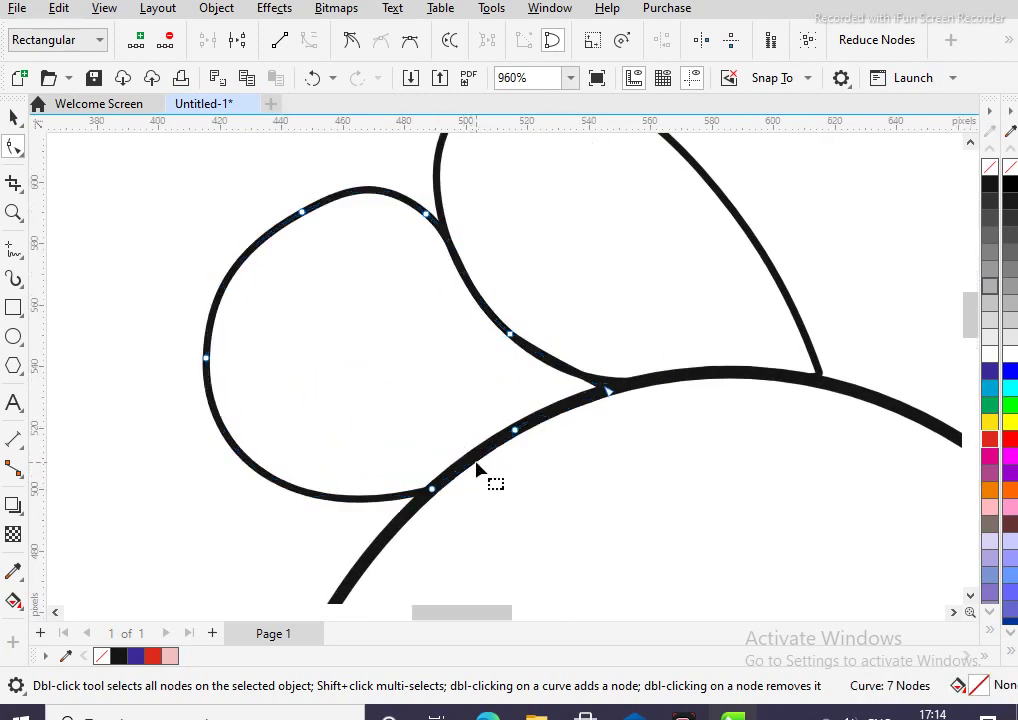
double_click(477, 463)
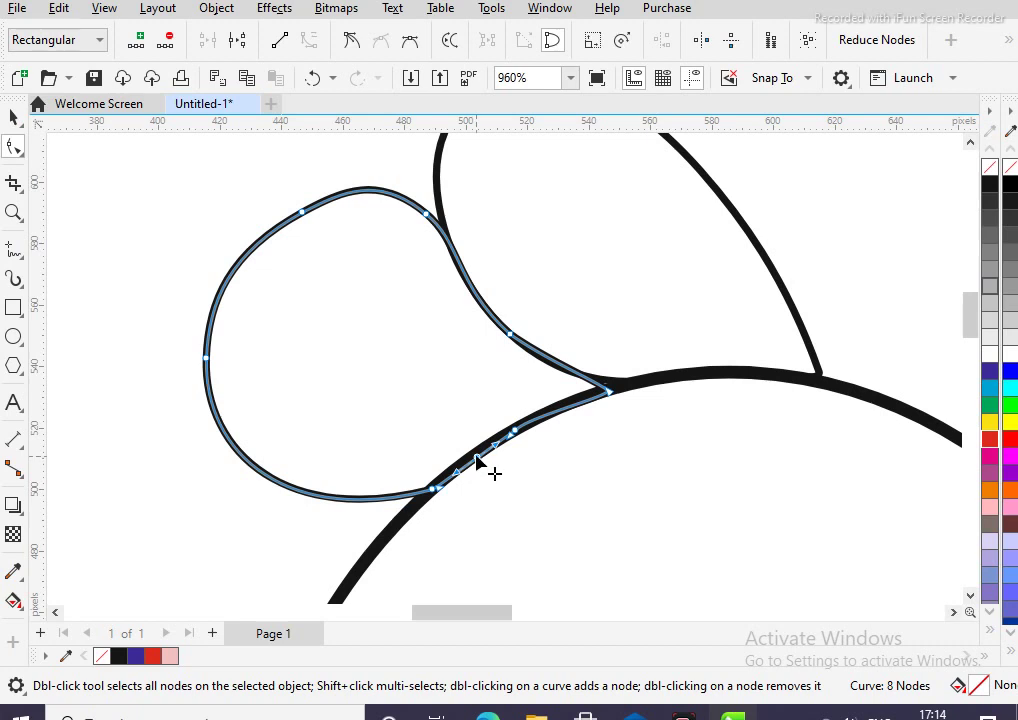
left_click(478, 460)
left_click_drag(478, 452, 495, 470)
scroll(165, 392, "down", 1)
scroll(180, 392, "down", 4)
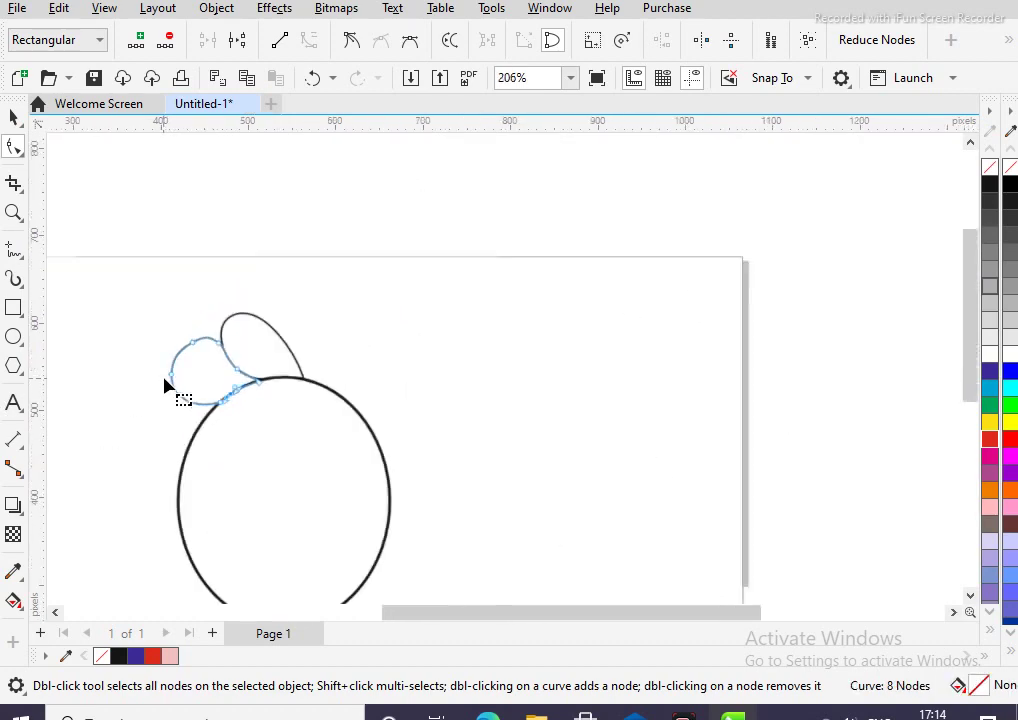
scroll(170, 378, "up", 2)
scroll(170, 378, "up", 2)
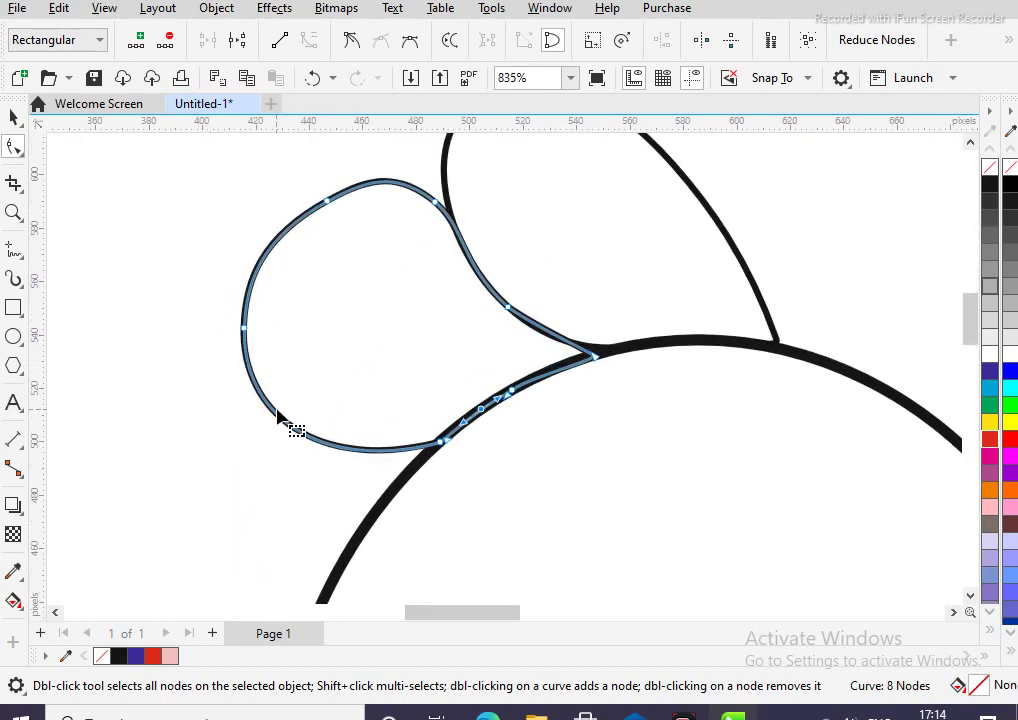
mouse_move(277, 422)
left_mouse_down()
mouse_move(302, 404)
mouse_move(266, 426)
mouse_move(277, 416)
left_mouse_up()
double_click(280, 422)
left_click(243, 328)
mouse_move(243, 328)
left_mouse_down()
mouse_move(265, 327)
mouse_move(245, 328)
left_mouse_up()
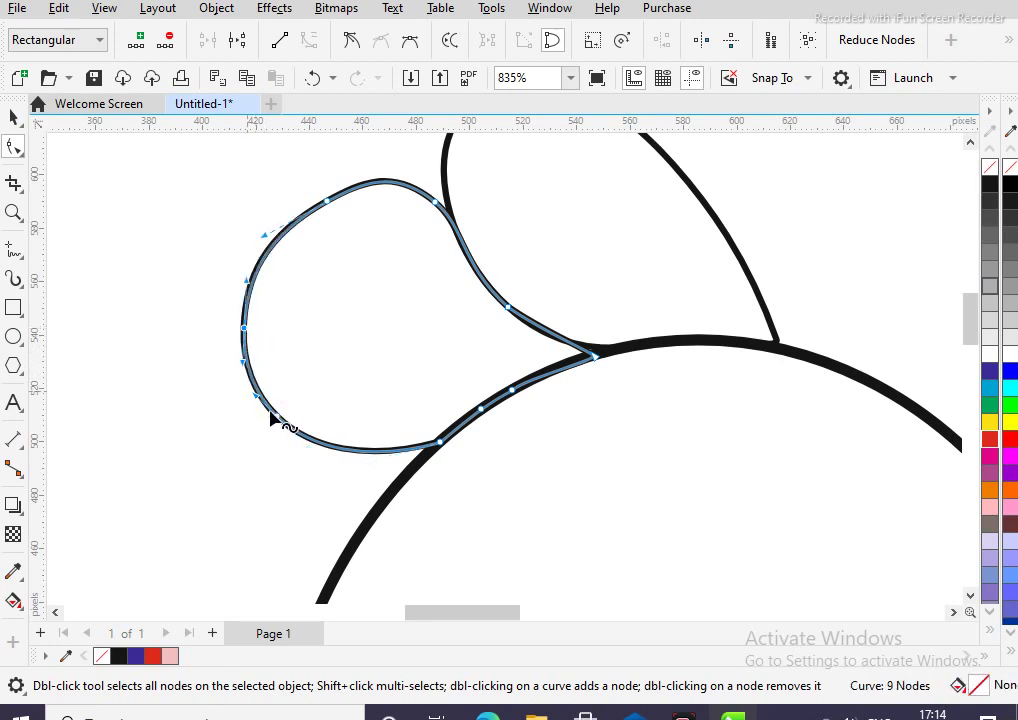
double_click(277, 418)
Move the left teardrop's leftmost node inward and delete the node on its upper-left edge
left_click(243, 338)
left_click_drag(243, 334, 279, 332)
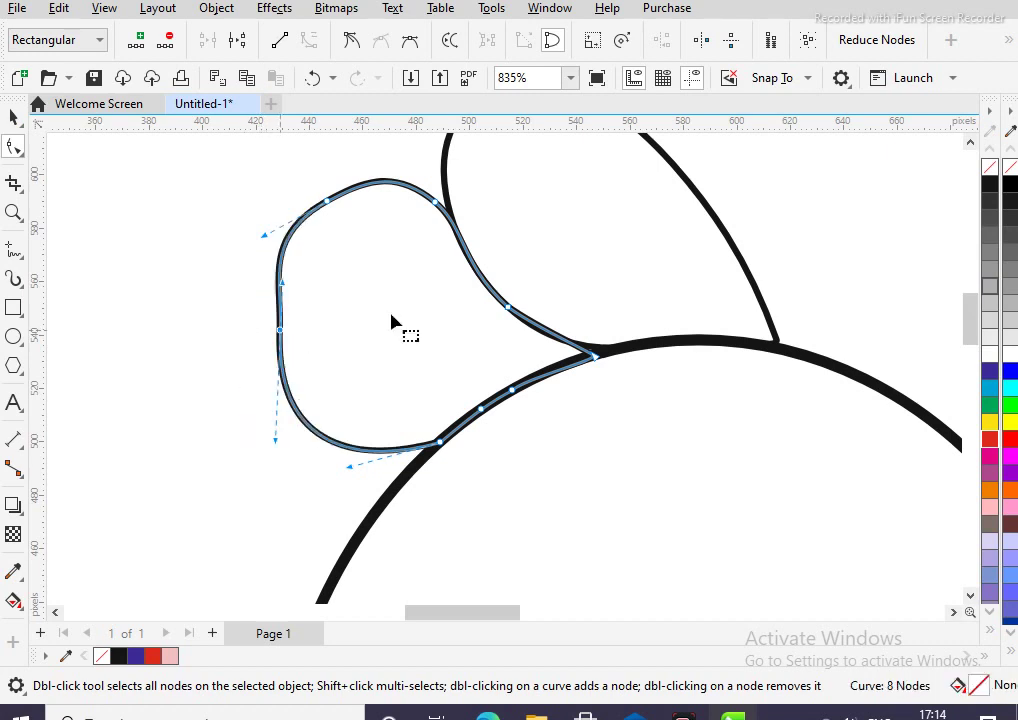
double_click(329, 201)
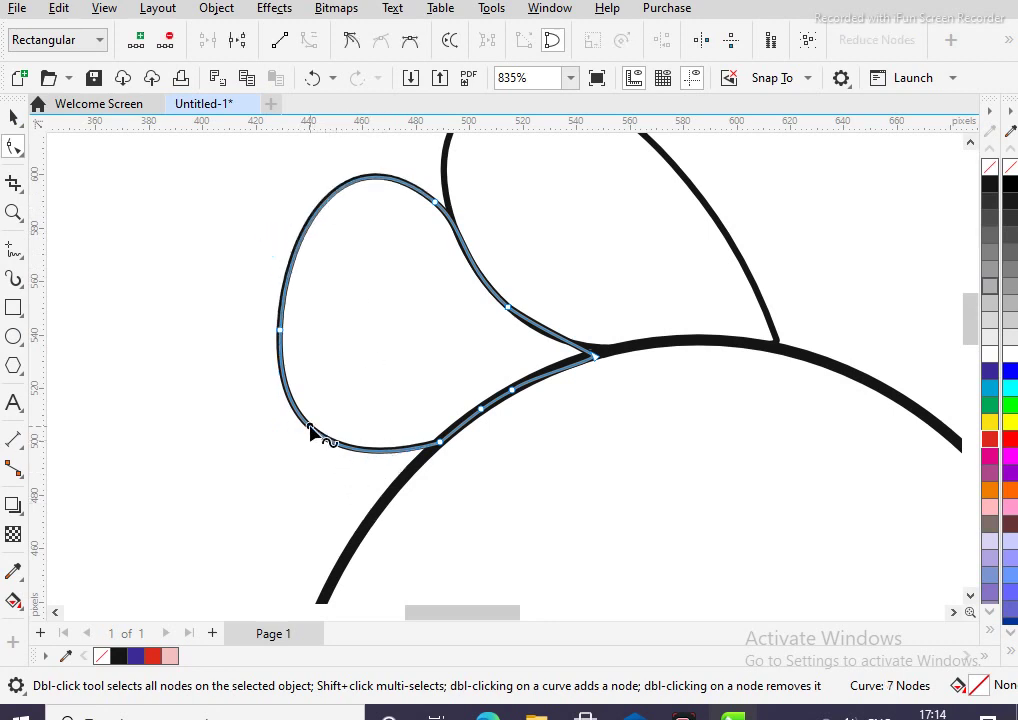
Replace the left teardrop's leftmost node with two inward-moved nodes, one on the lower-left edge and one on the upper-left edge
double_click(313, 430)
left_click_drag(313, 430, 331, 414)
left_click(351, 195)
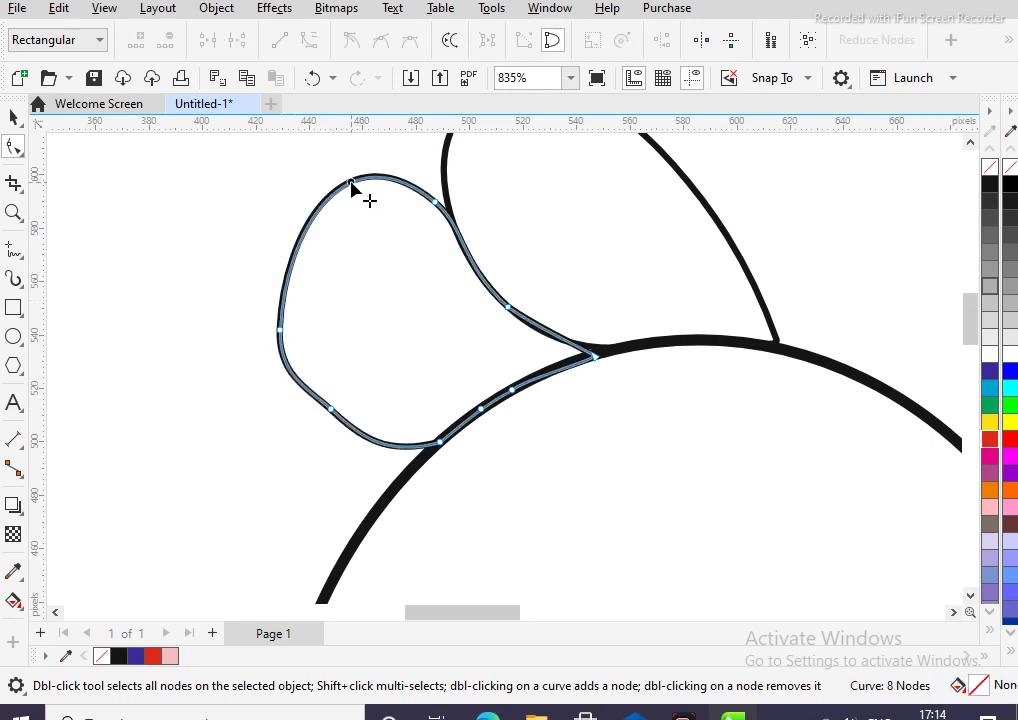
double_click(352, 186)
left_click_drag(352, 186, 361, 217)
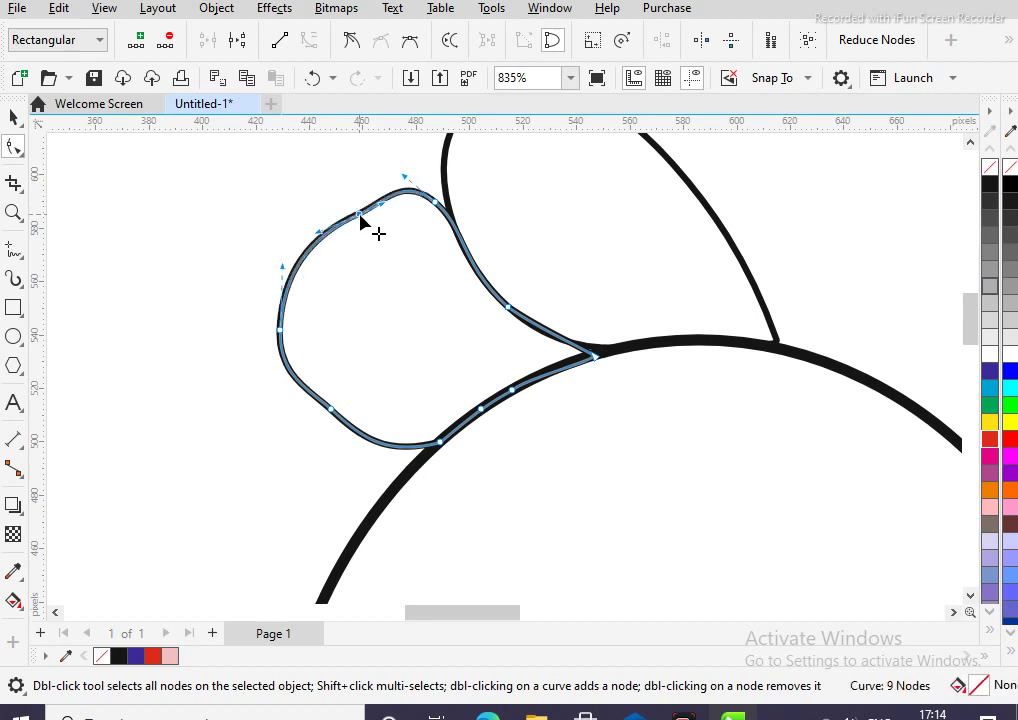
double_click(282, 331)
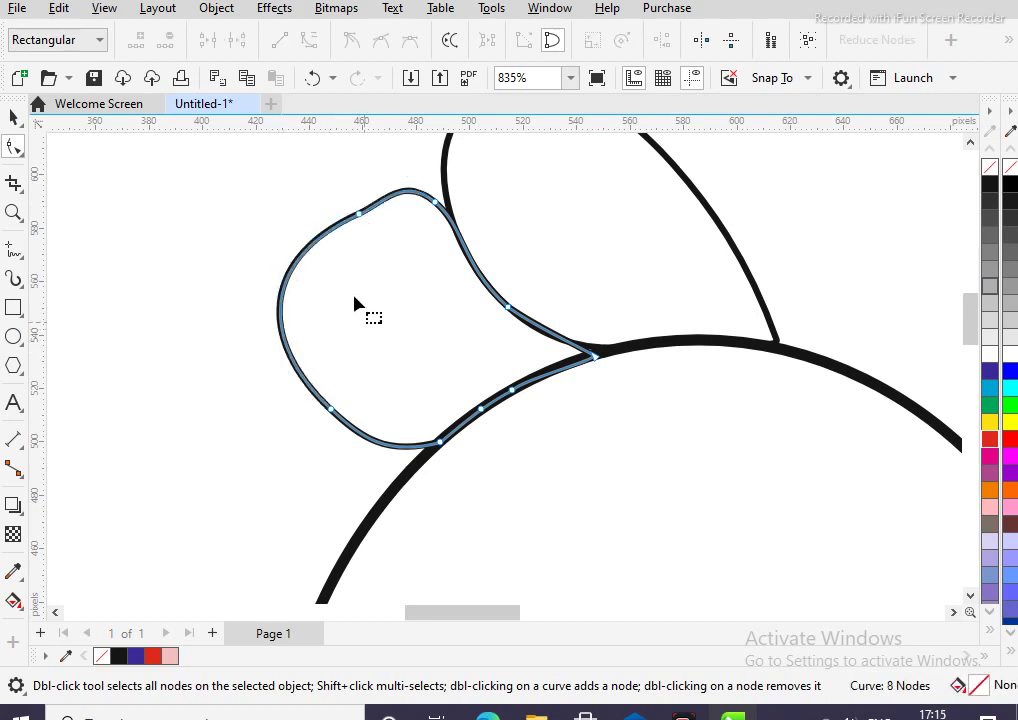
Replace the left teardrop's upper-right node with one at the adjoining teardrop's edge, and delete the upper-left node
double_click(437, 204)
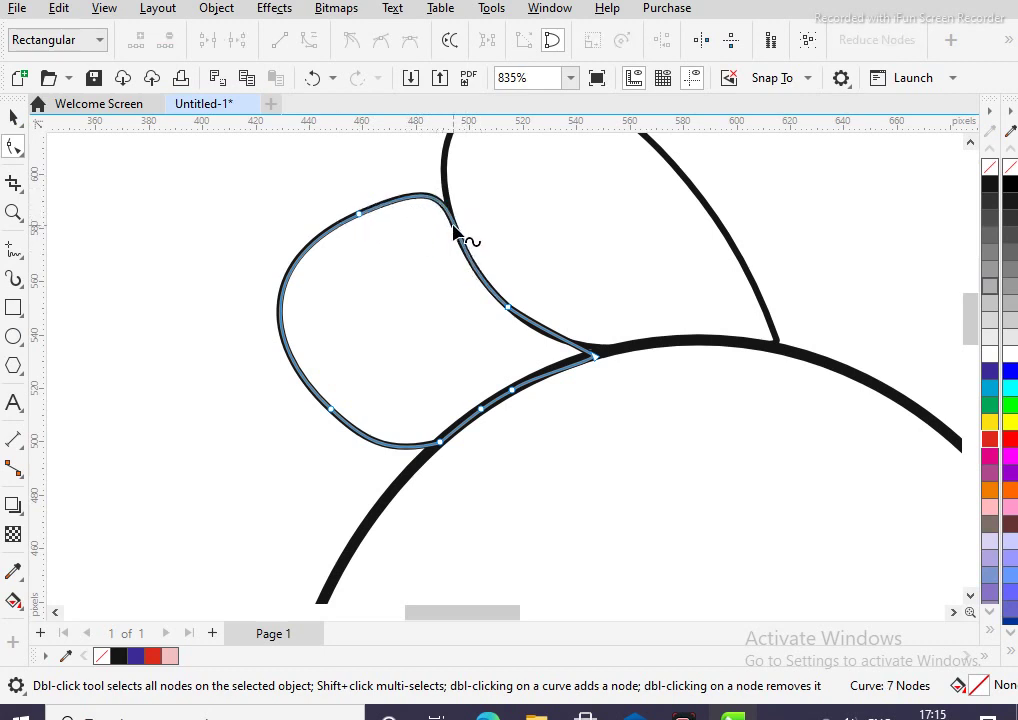
key("ctrl+z")
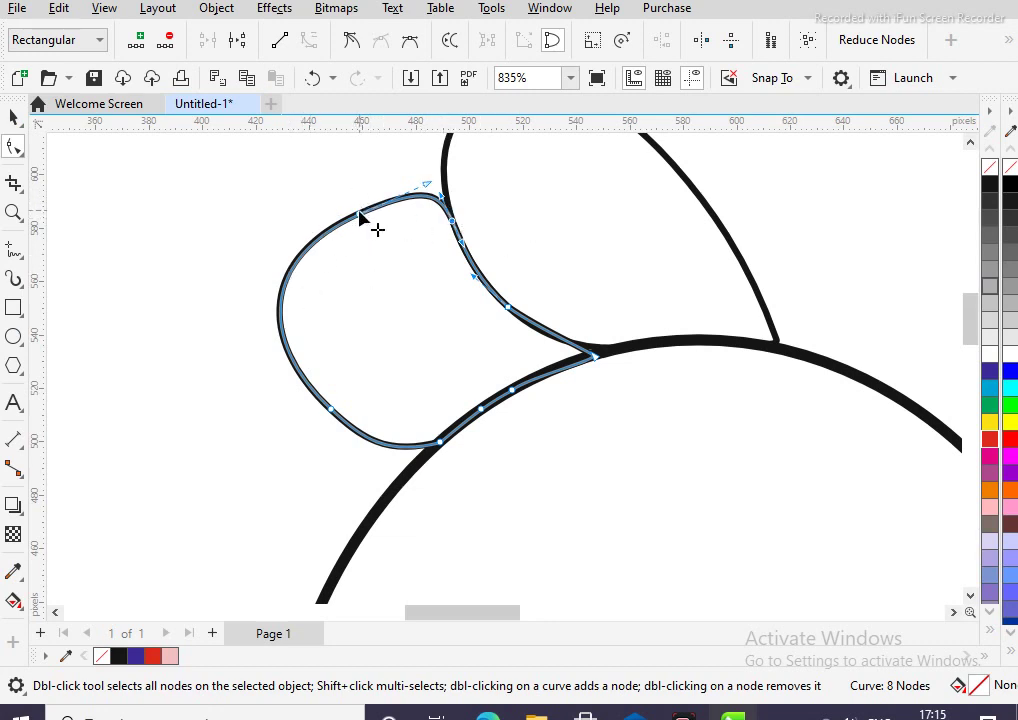
key("Delete")
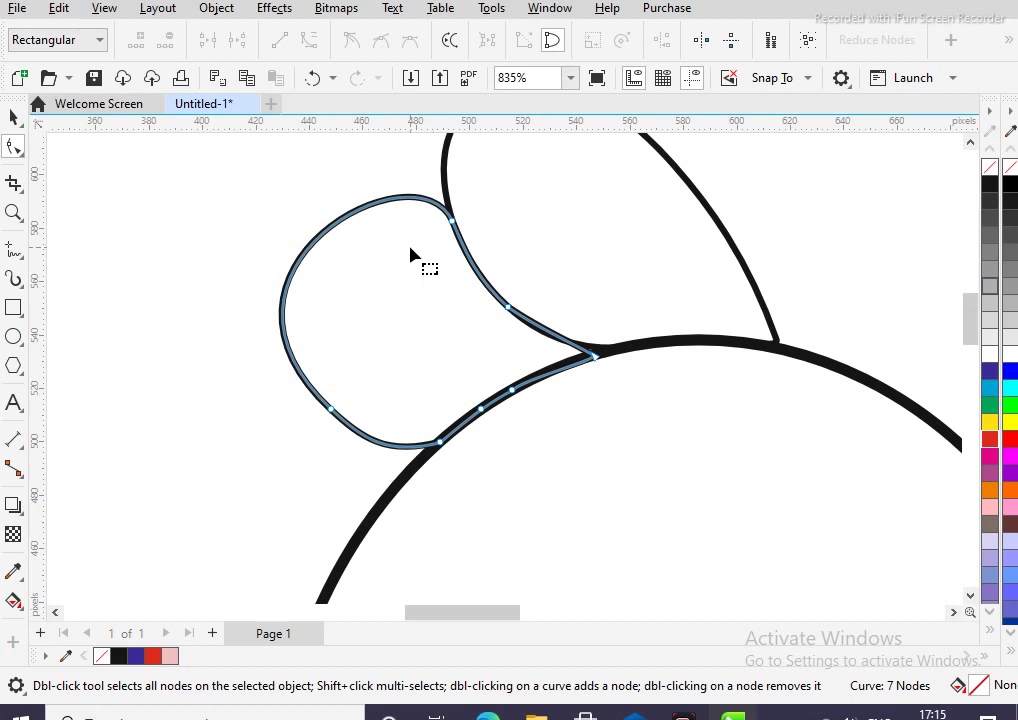
Add a raised node on the left teardrop's bottom edge, and replace the lower-left node with one on the left side
double_click(381, 445)
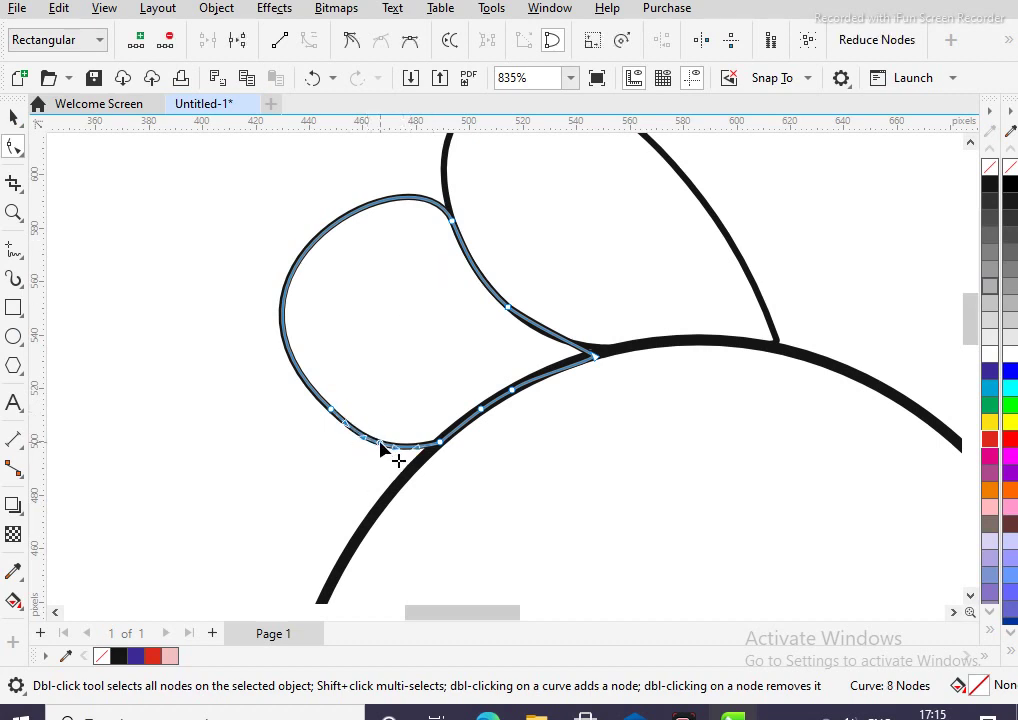
left_click_drag(381, 445, 380, 434)
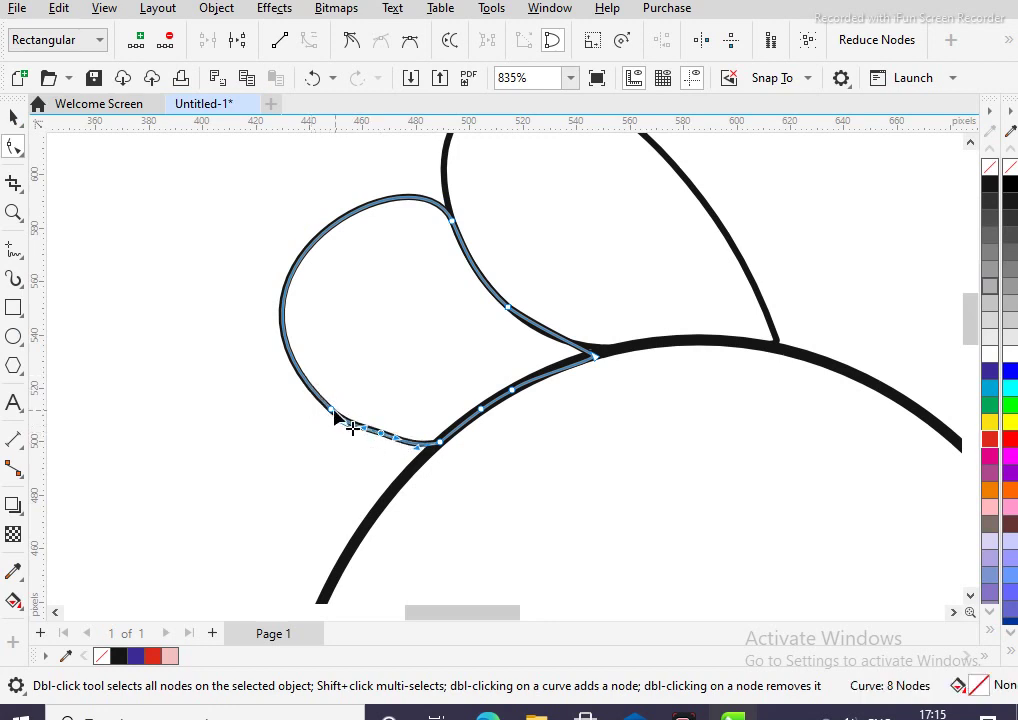
double_click(290, 352)
left_click(333, 418)
key("Delete")
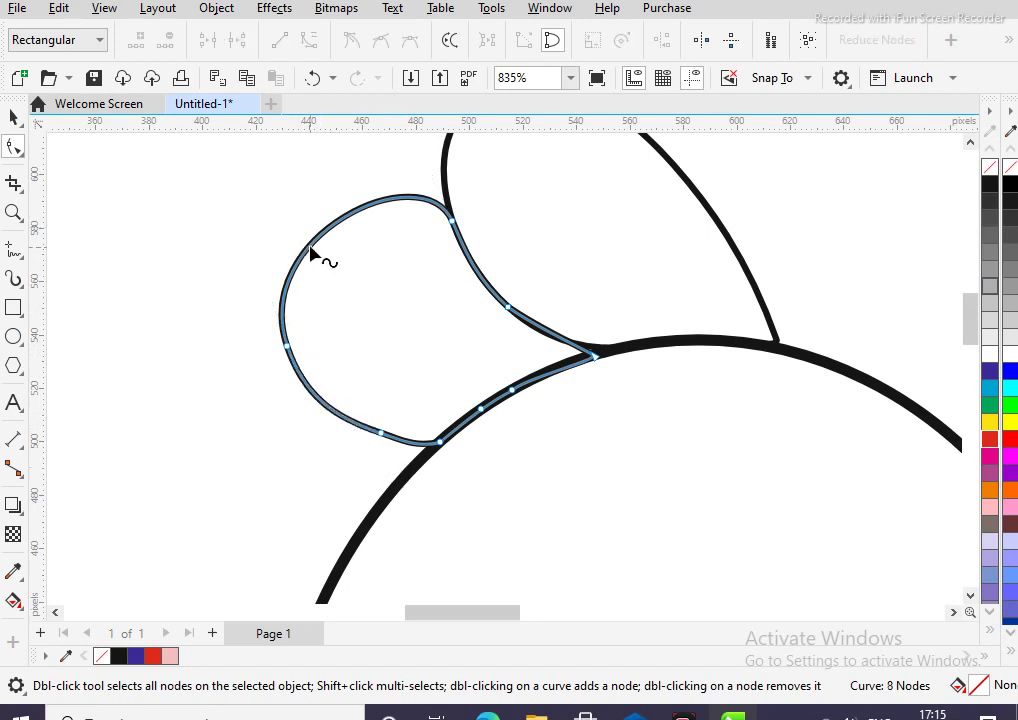
Try a 1.5 pt outline on the left teardrop and settle its outline width at 1.0 pt
scroll(311, 254, "down", 1)
scroll(311, 254, "down", 1)
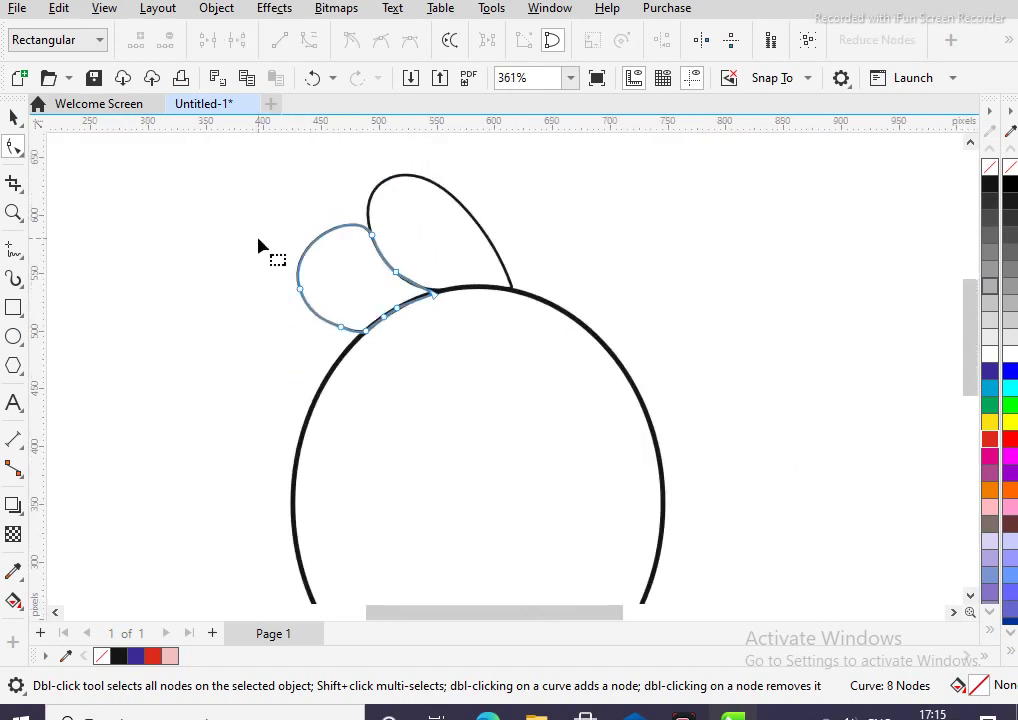
left_click(14, 118)
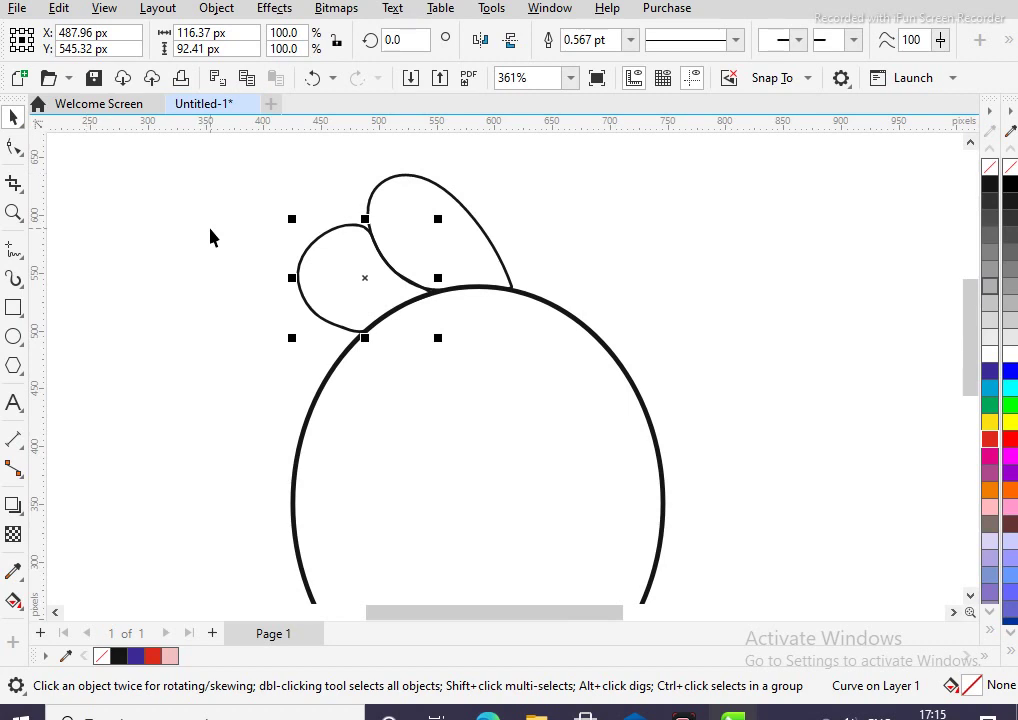
scroll(210, 237, "down", 1)
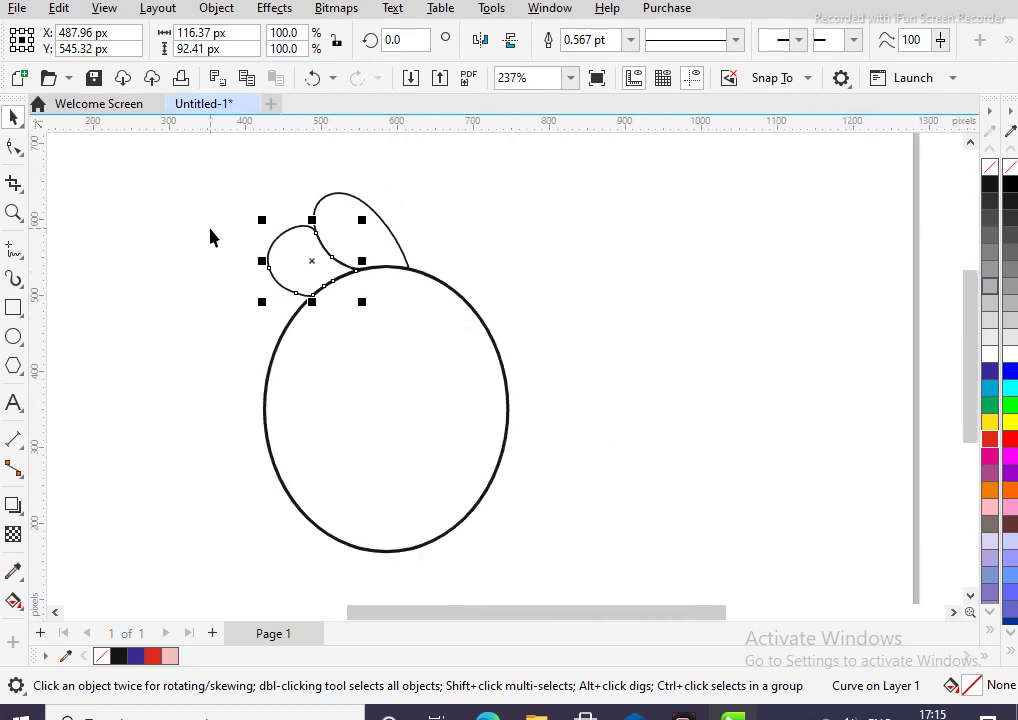
scroll(210, 237, "up", 1)
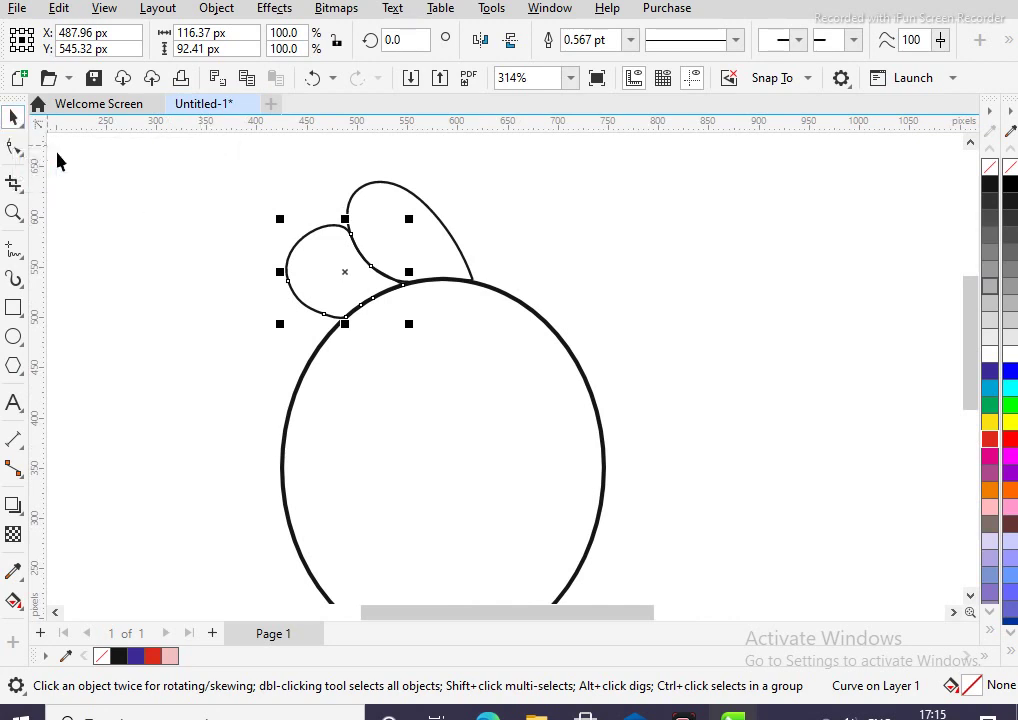
scroll(68, 164, "up", 1)
scroll(69, 168, "down", 1)
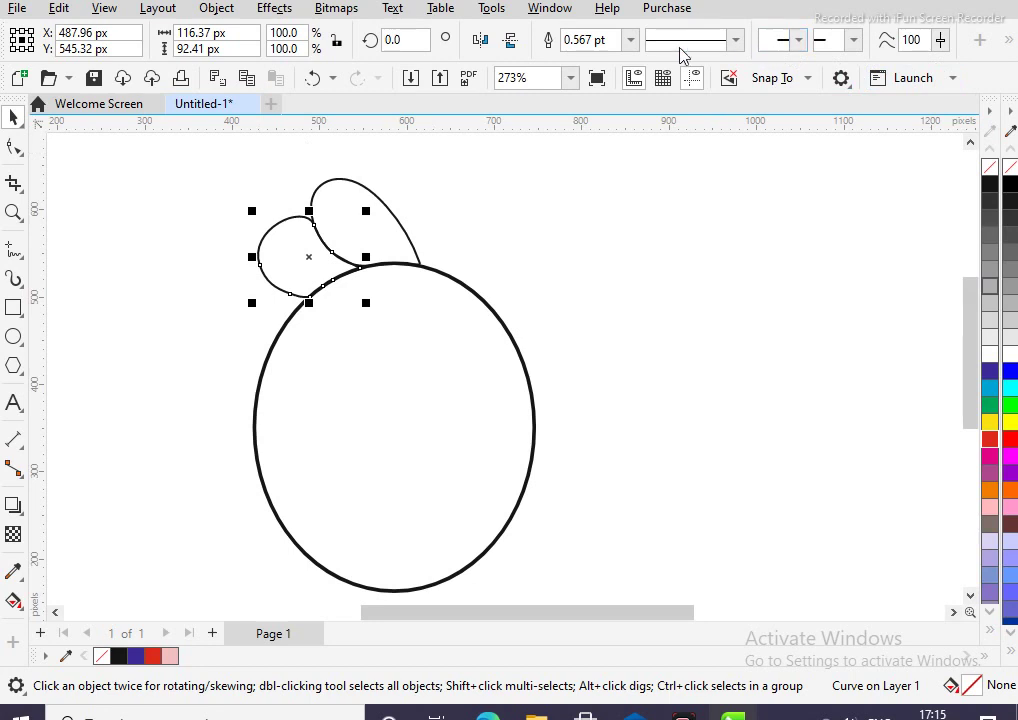
left_click(631, 40)
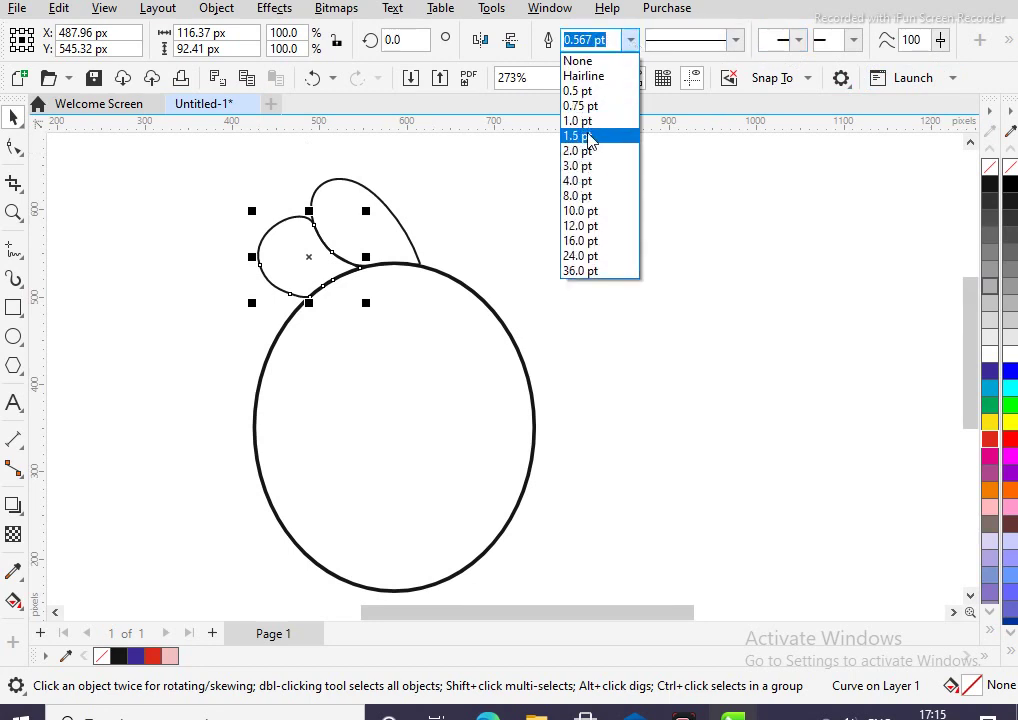
left_click(595, 136)
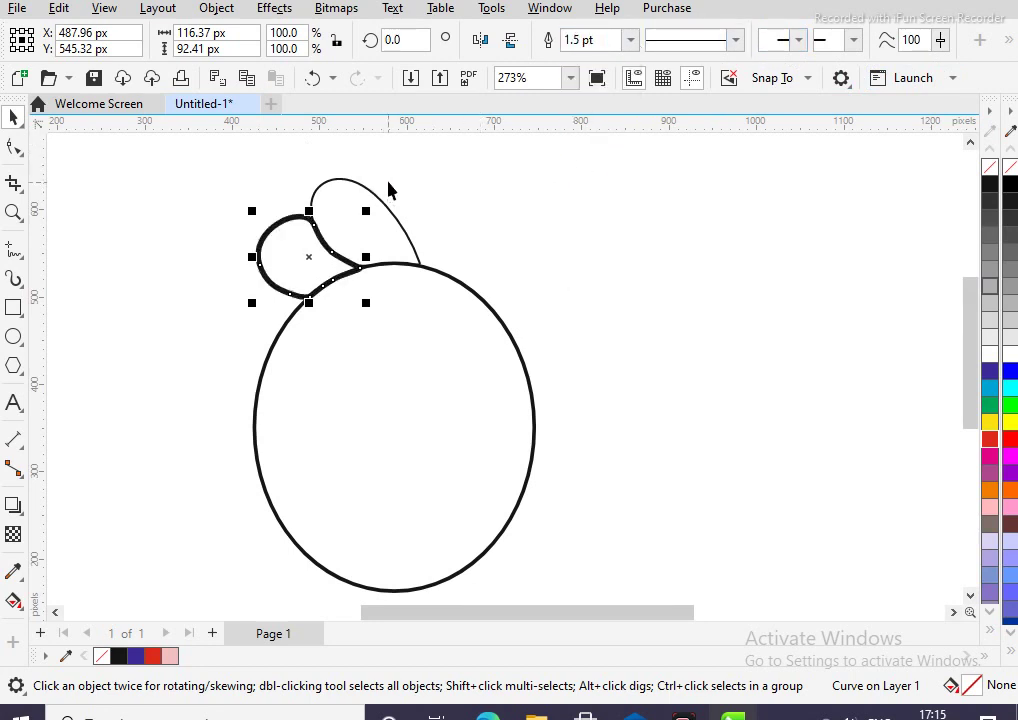
left_click(631, 40)
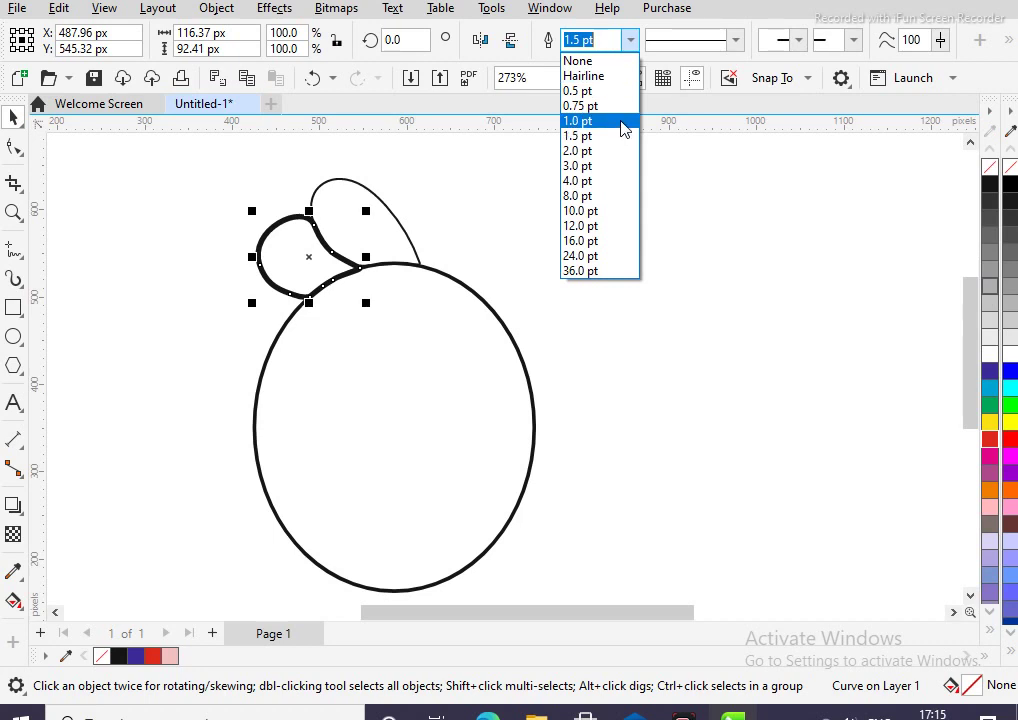
left_click(590, 121)
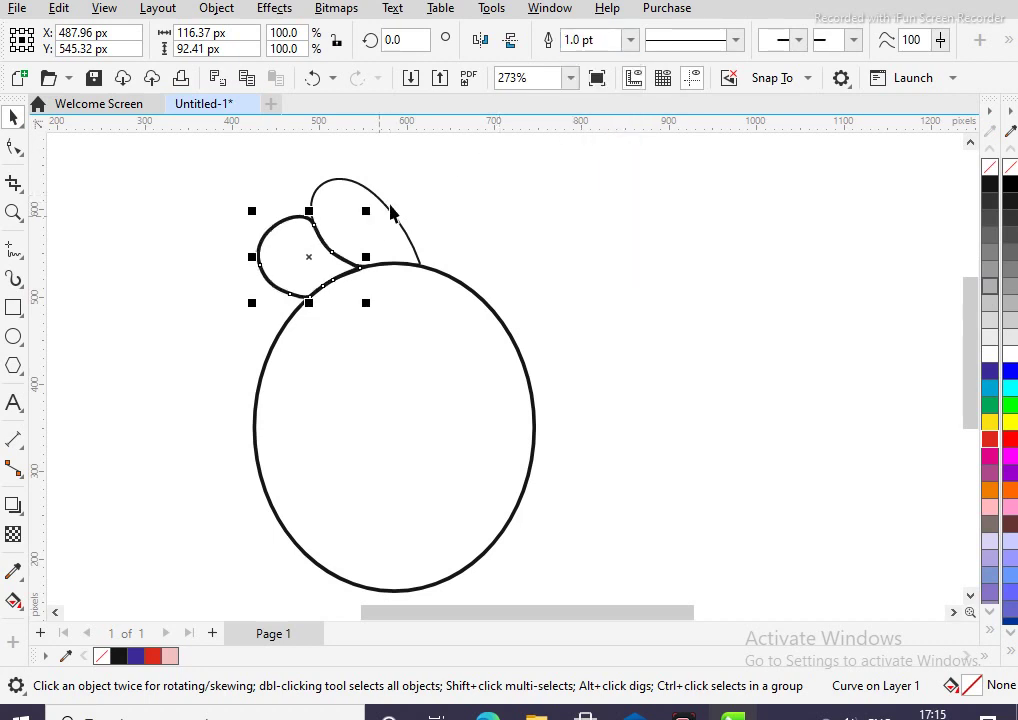
Set the upper teardrop's outline width to 1.0 pt and select the large ellipse
left_click(389, 214)
left_click(632, 40)
left_click(590, 119)
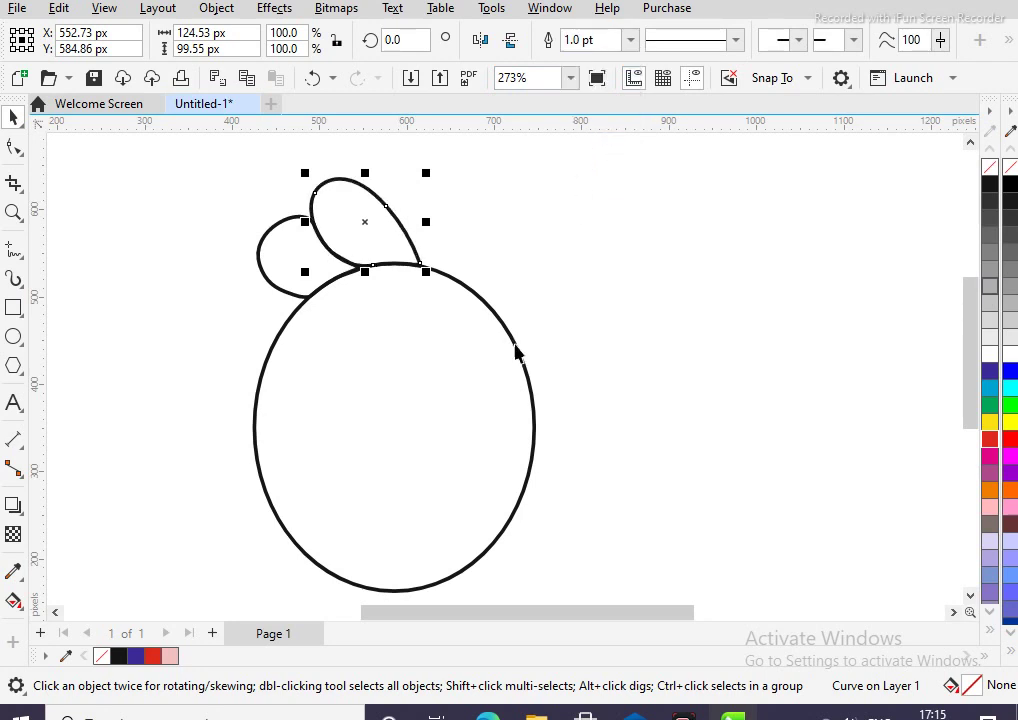
left_click(497, 318)
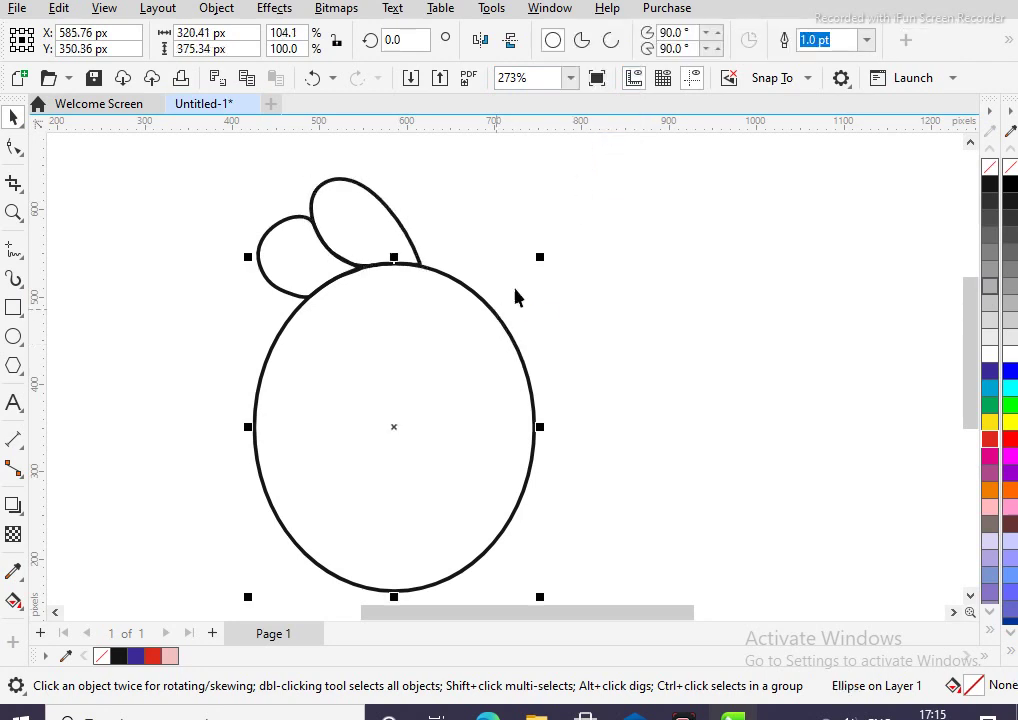
scroll(418, 237, "up", 1)
scroll(418, 237, "down", 1)
scroll(393, 395, "down", 1)
scroll(393, 391, "up", 1)
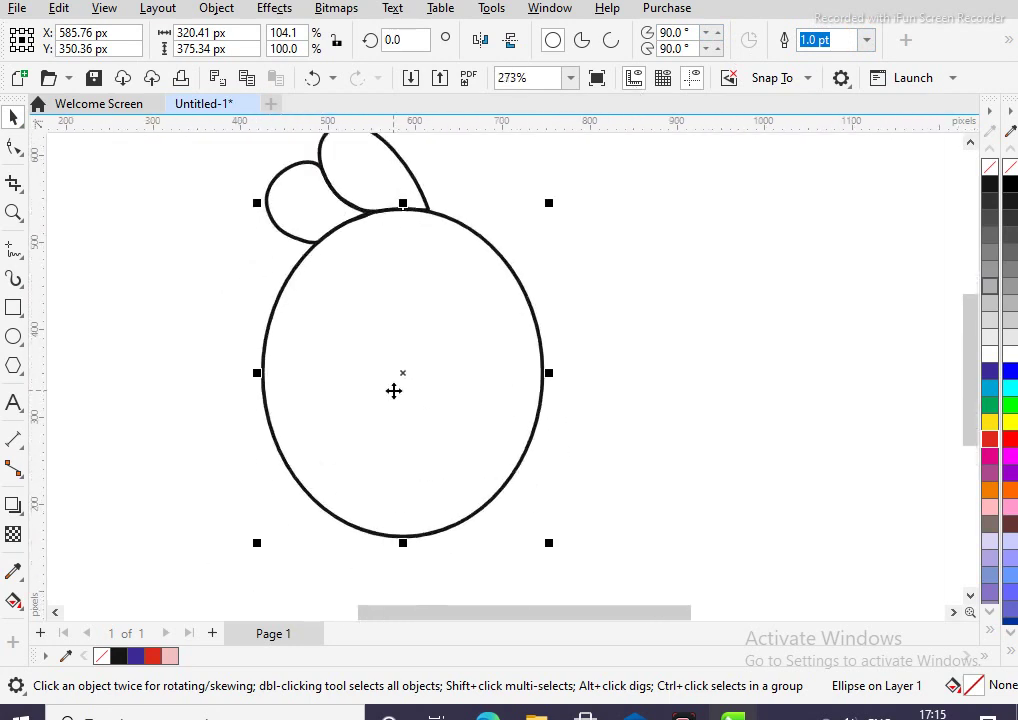
scroll(402, 329, "down", 1)
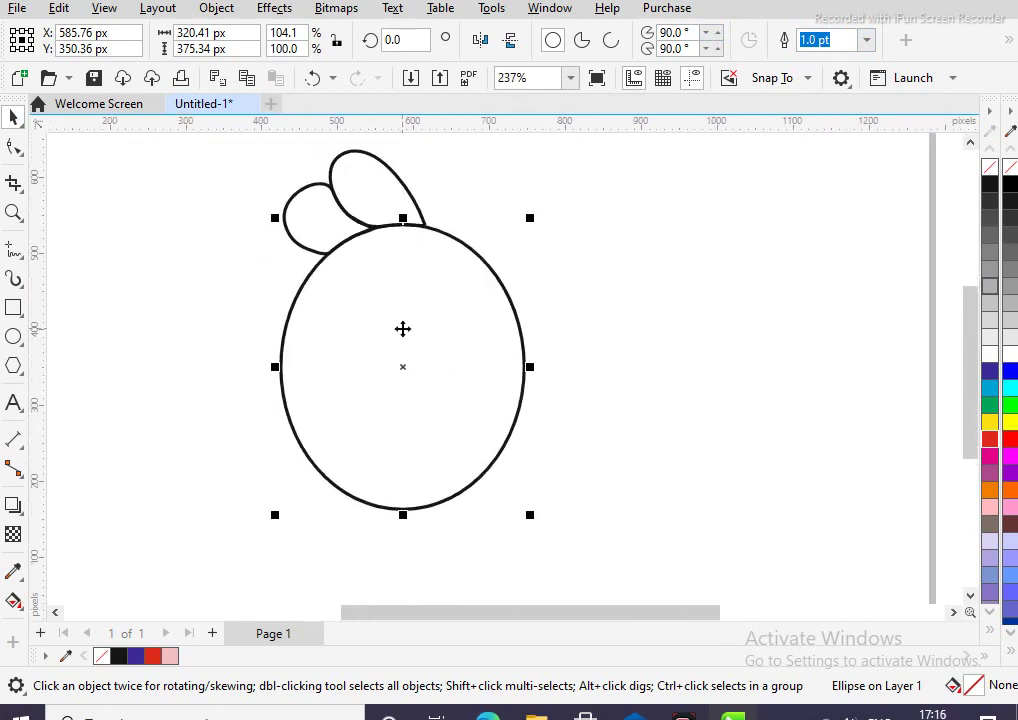
scroll(404, 232, "up", 2)
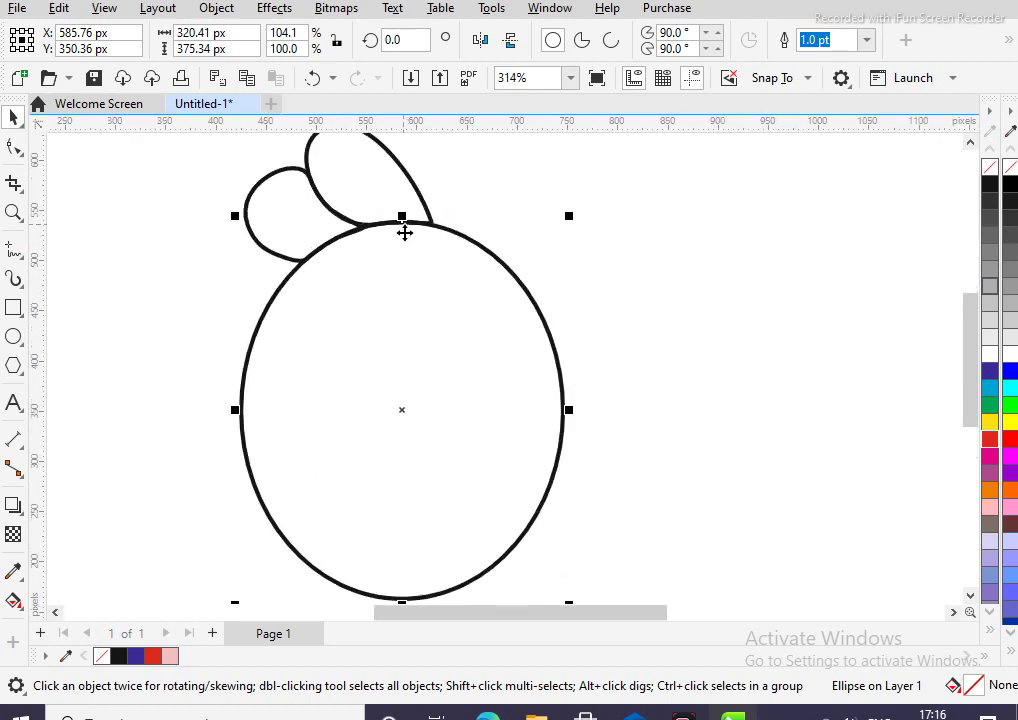
scroll(404, 232, "down", 1)
scroll(404, 232, "up", 1)
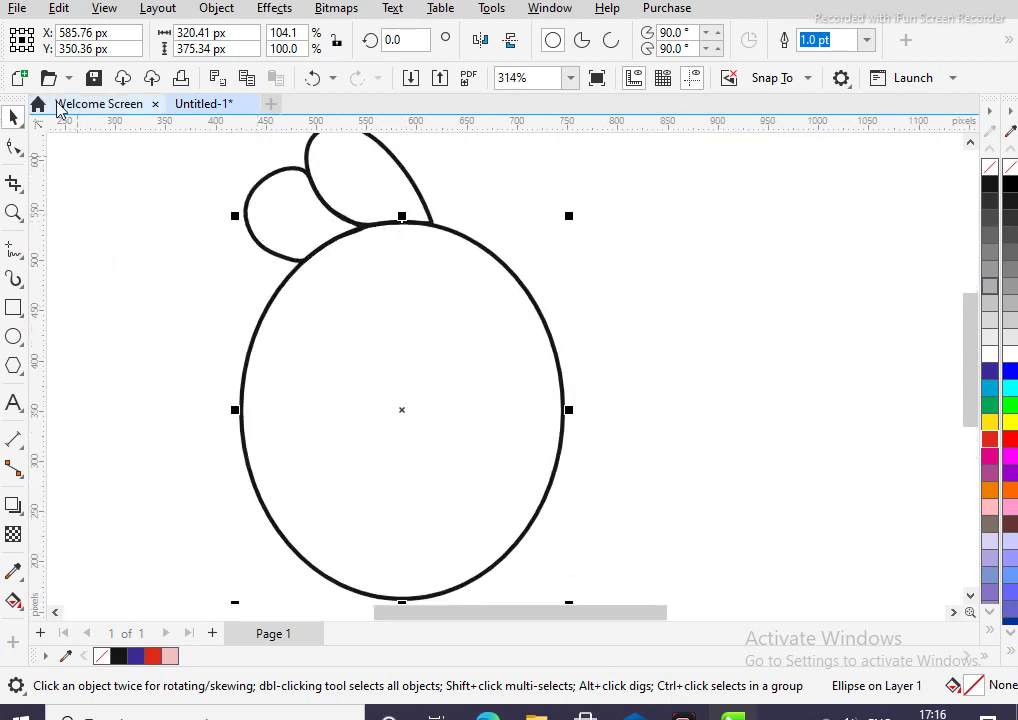
scroll(227, 201, "down", 4)
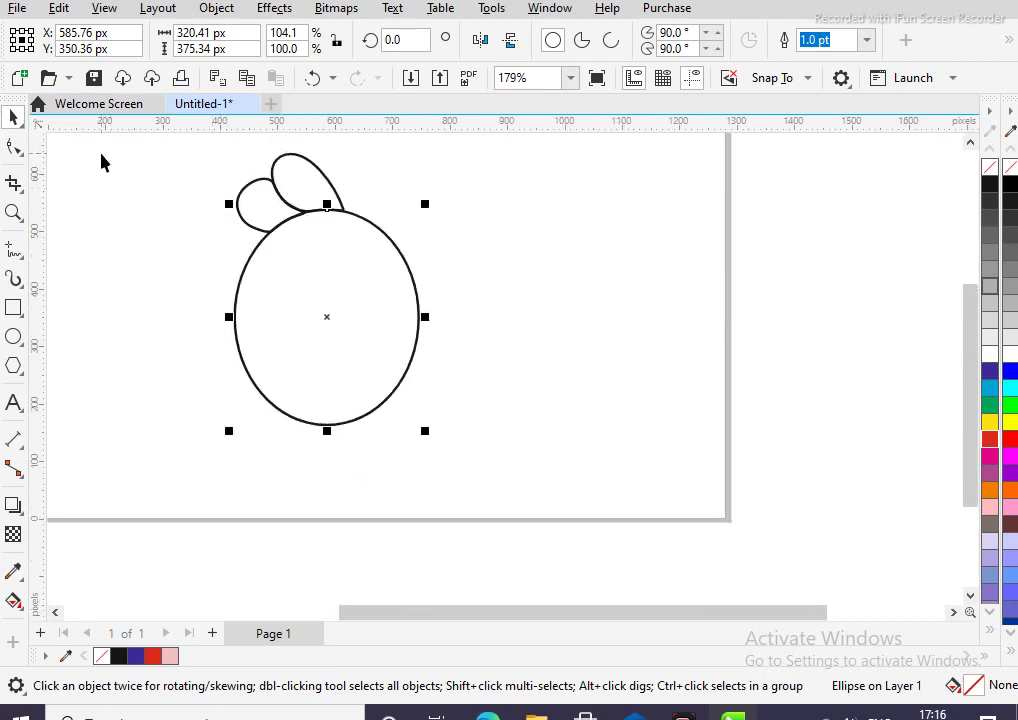
scroll(148, 167, "up", 3)
Move the left teardrop's leftmost node down and outward, and delete the neighbouring node on its lower-left edge
left_click(14, 147)
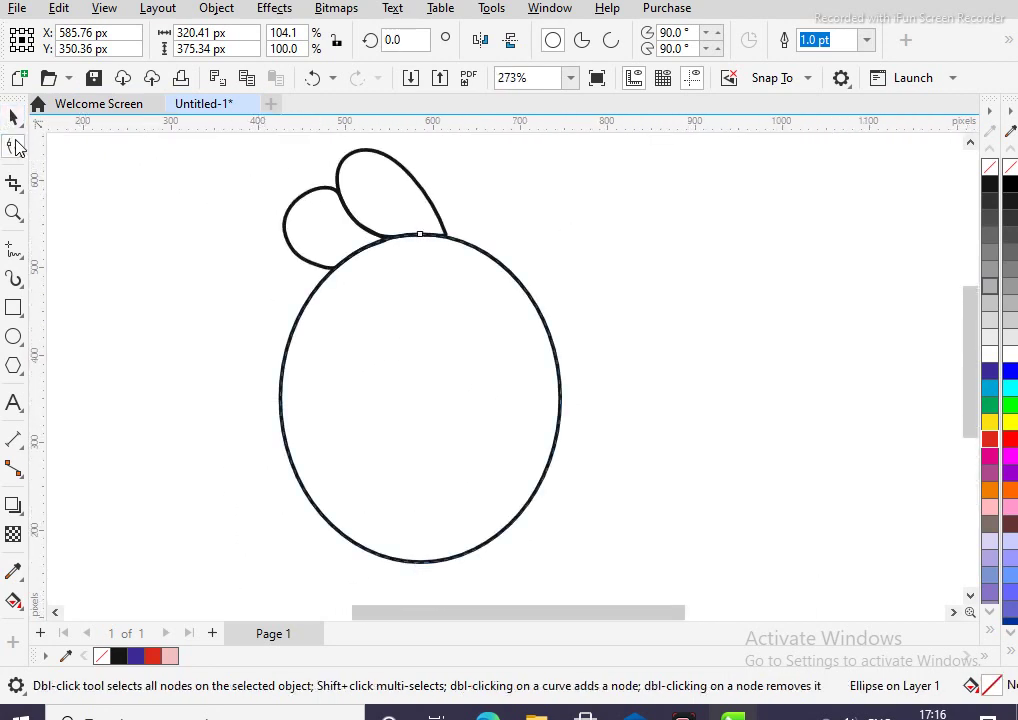
left_click(286, 248)
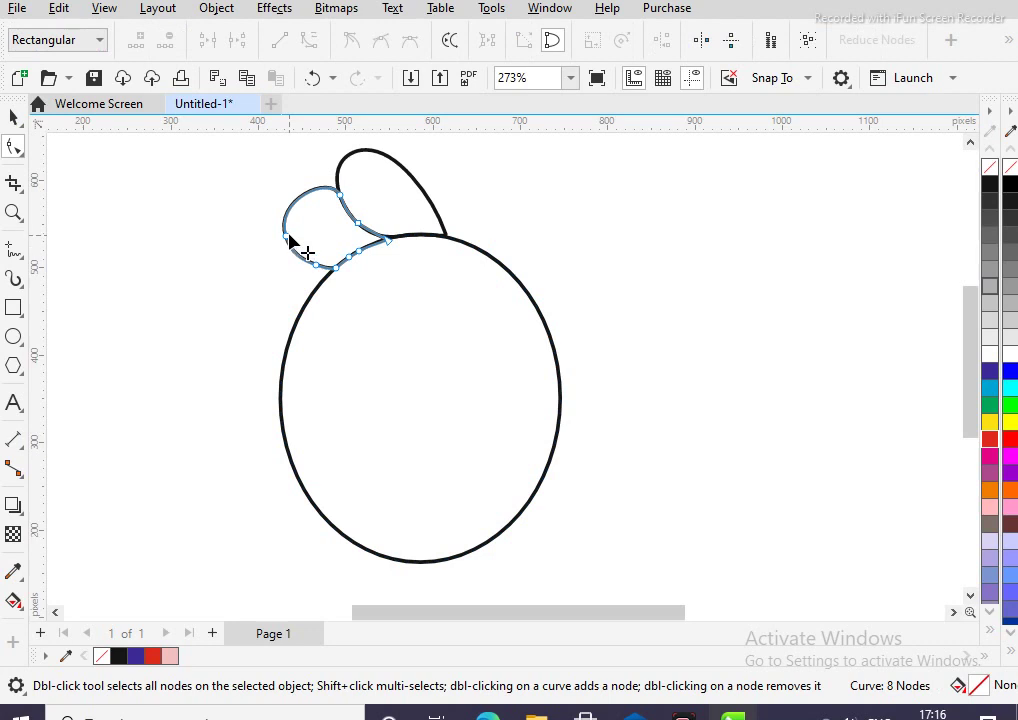
left_click_drag(285, 240, 277, 257)
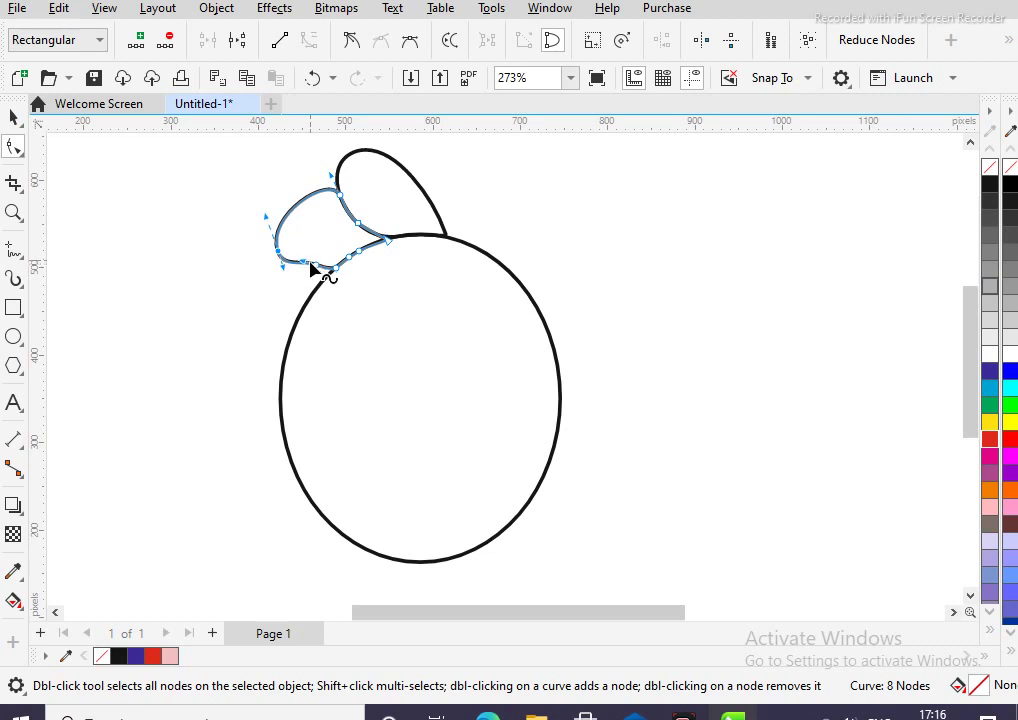
double_click(304, 262)
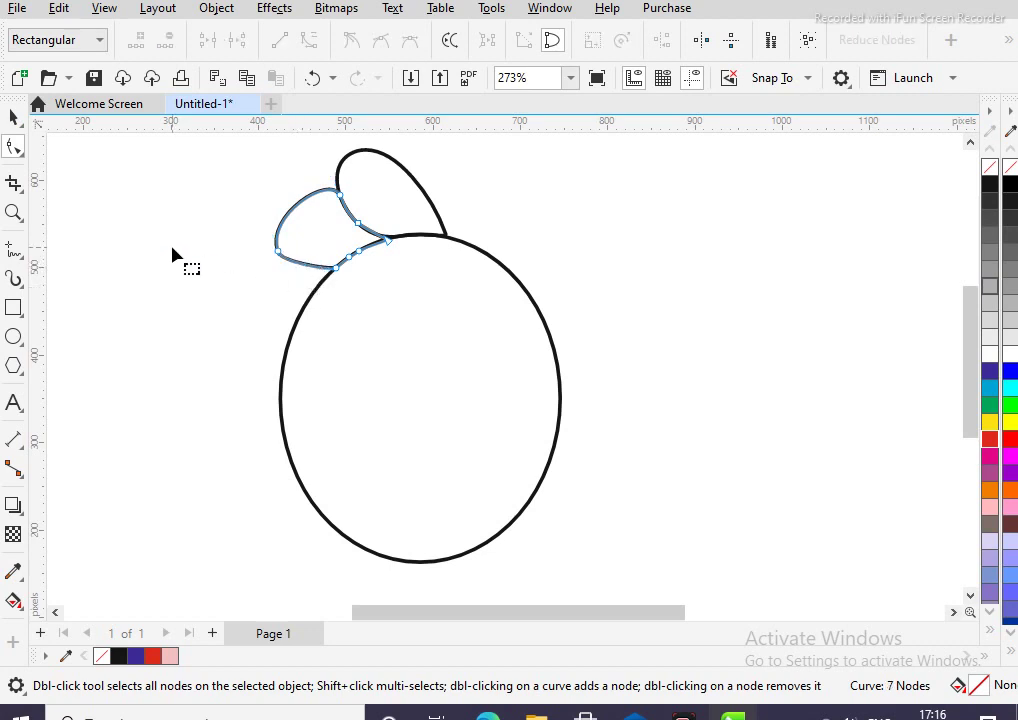
key("space")
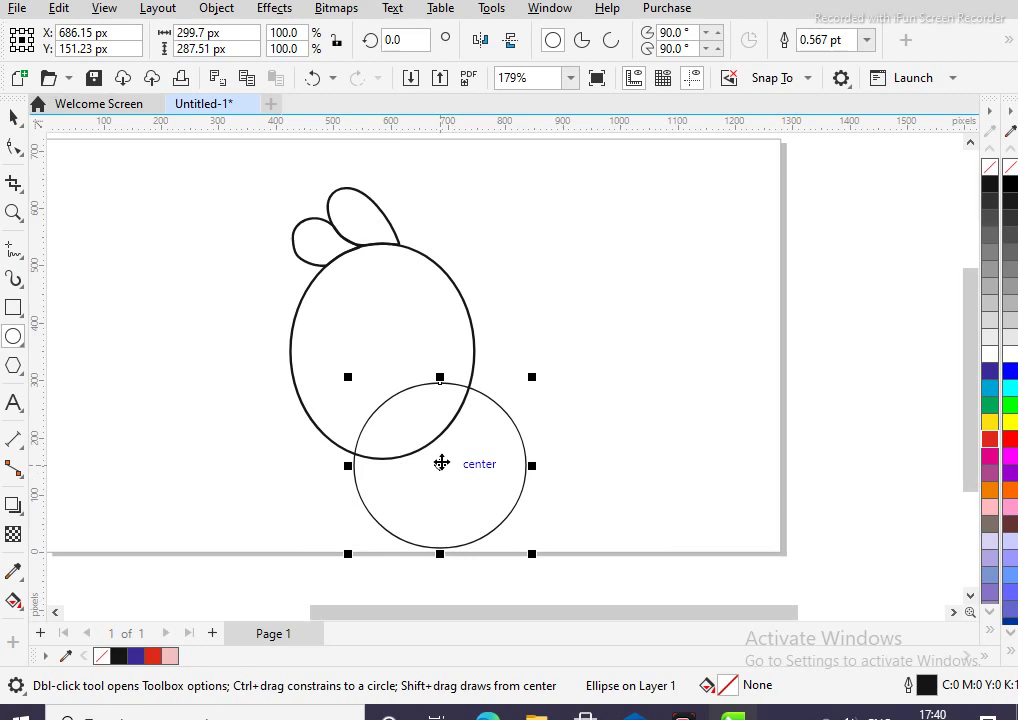
key("space")
left_click_drag(437, 467, 378, 459)
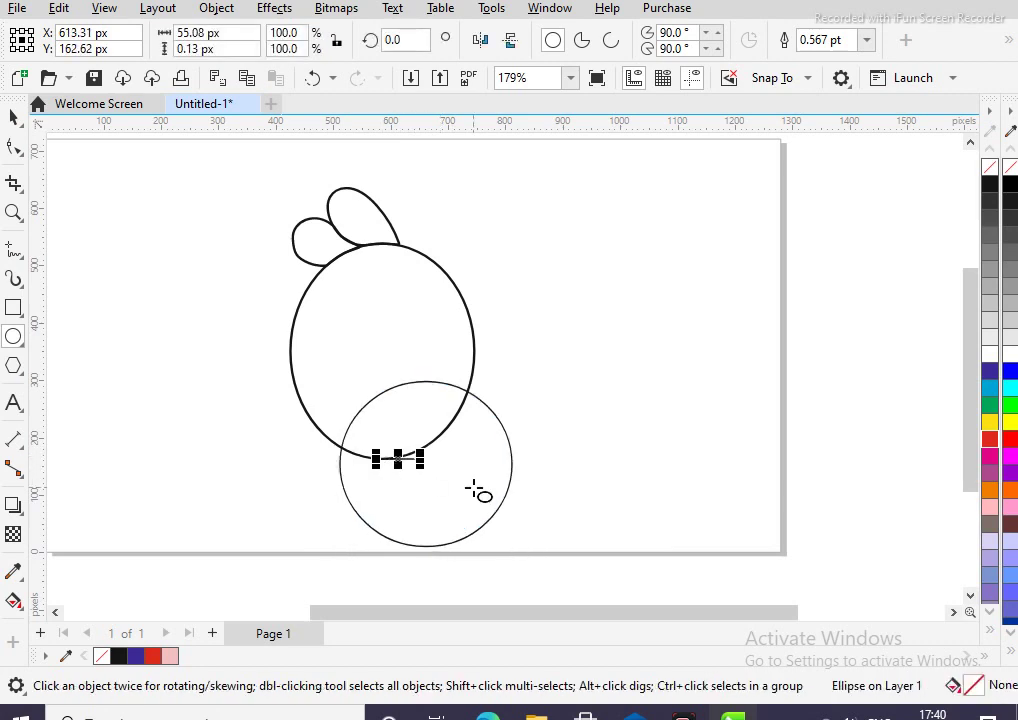
key("ctrl+a")
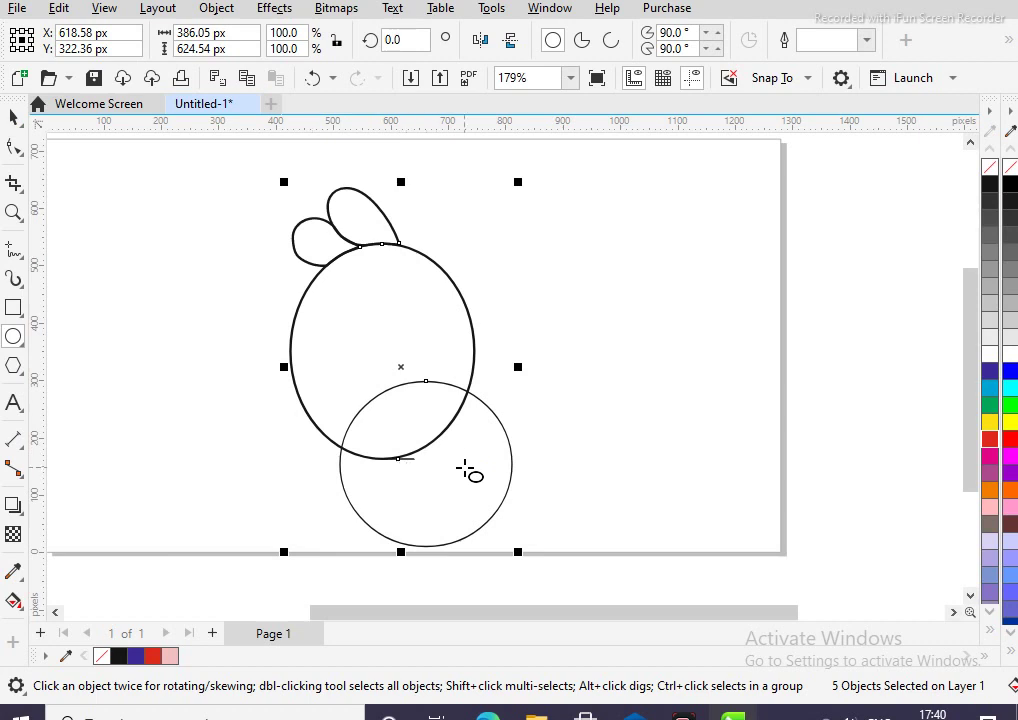
key("Escape")
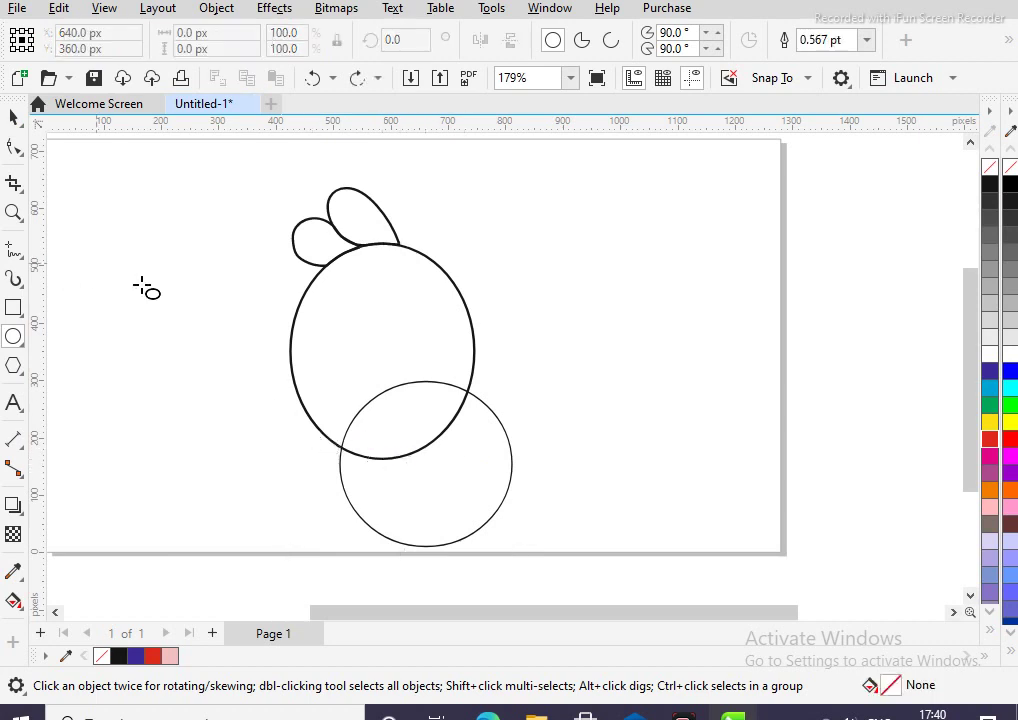
Move the thin-outlined circle left to overlap the large ellipse's lower part, centred at about X 618 px, Y 156 px
left_click(13, 117)
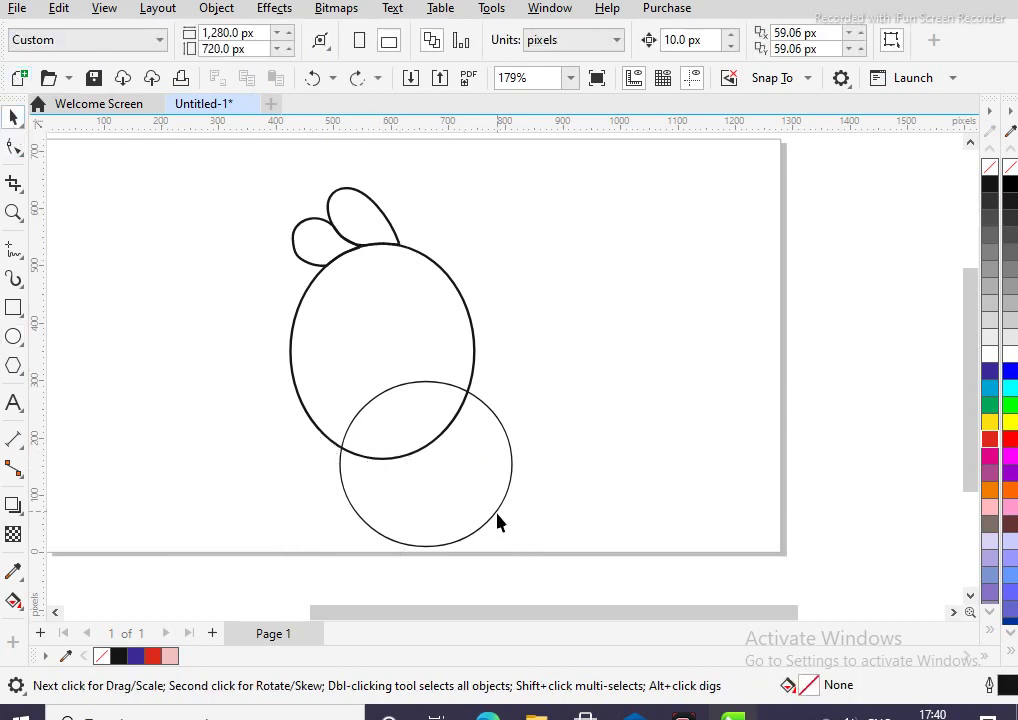
left_click(429, 463)
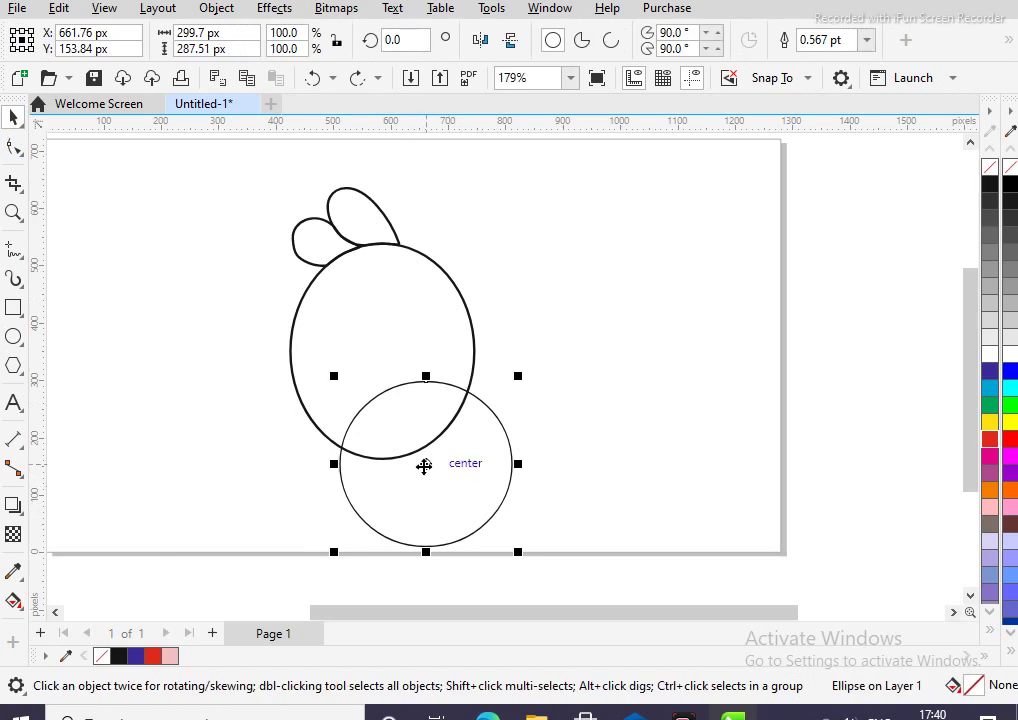
left_click_drag(427, 463, 402, 470)
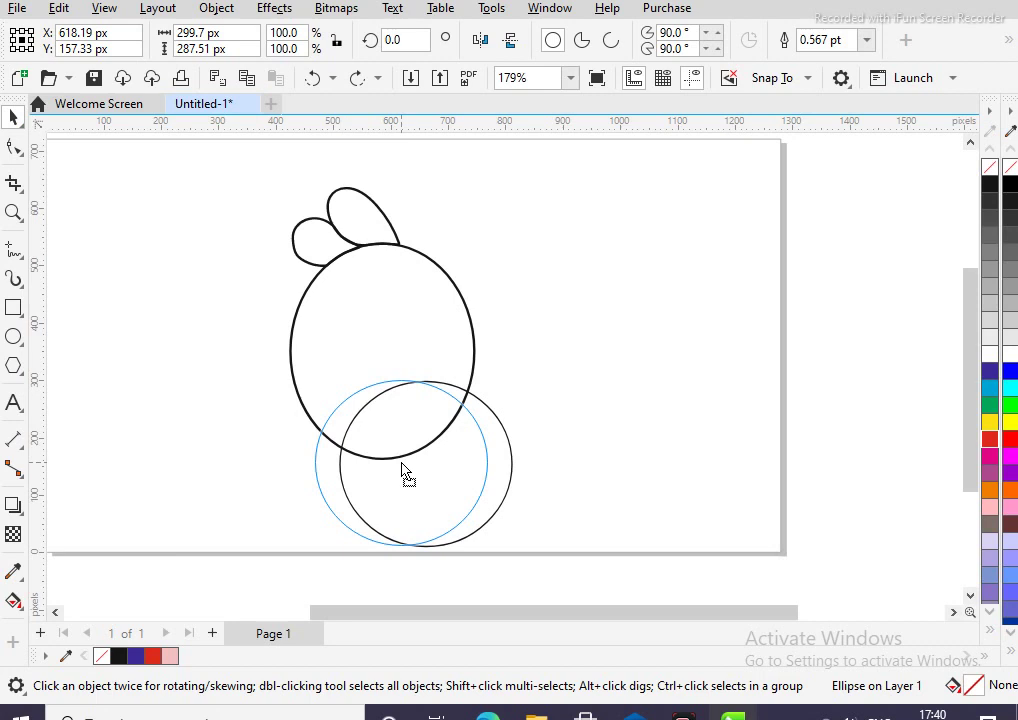
left_click_drag(401, 463, 406, 463)
Try to intersect all four shapes together, and select the lower circle
scroll(307, 432, "down", 3)
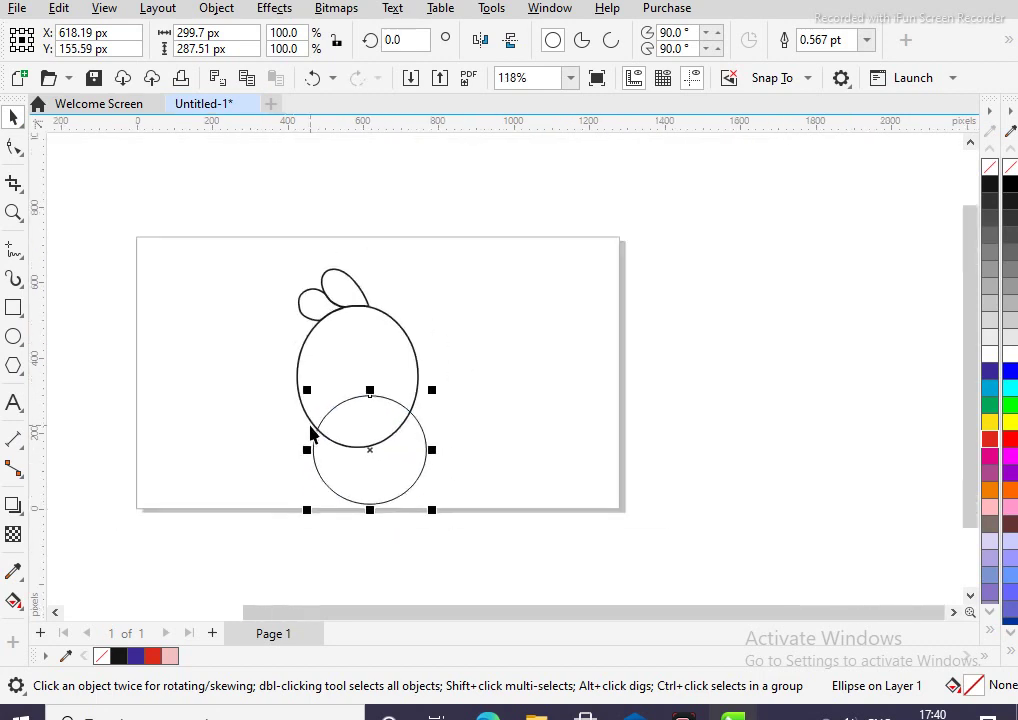
scroll(323, 463, "up", 4)
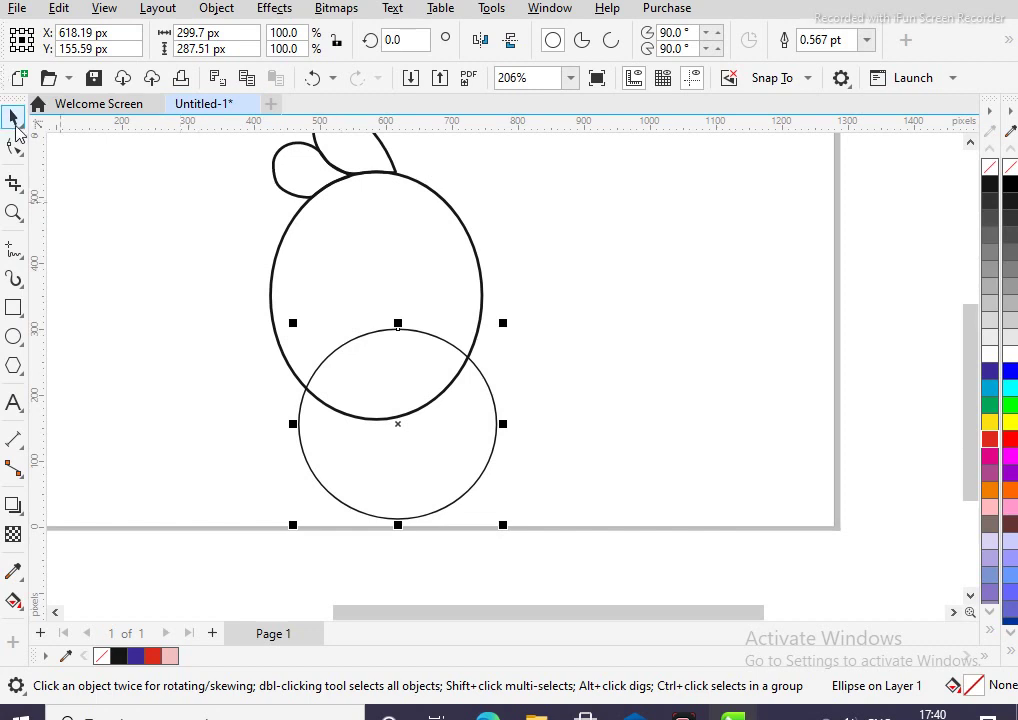
scroll(255, 190, "up", 1)
scroll(258, 188, "down", 3)
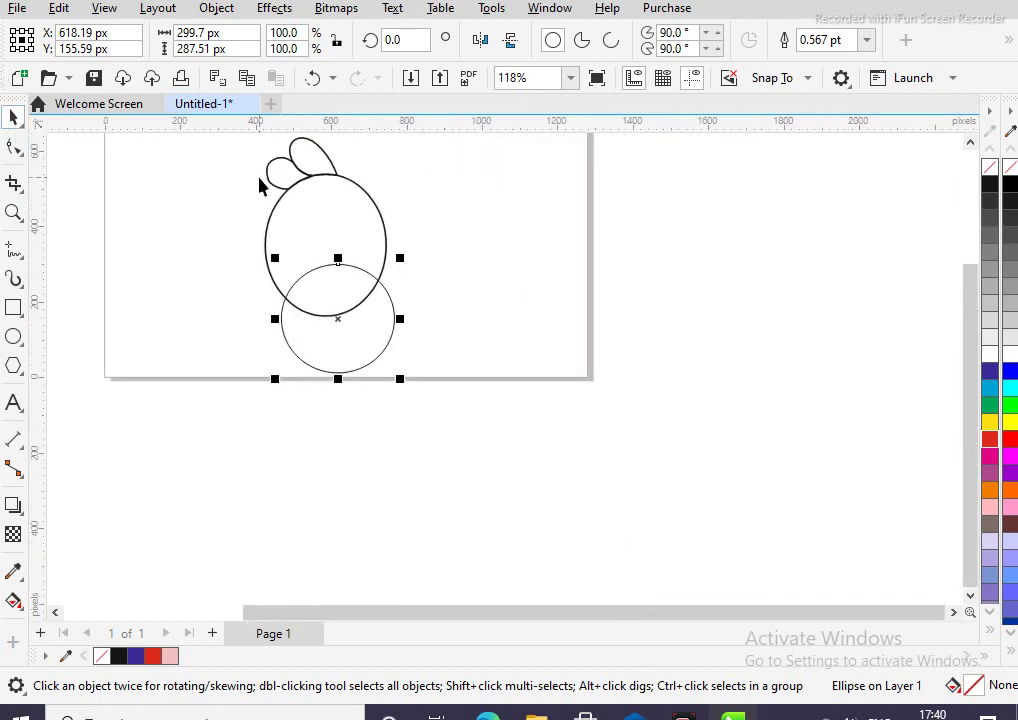
left_click_drag(236, 139, 423, 403)
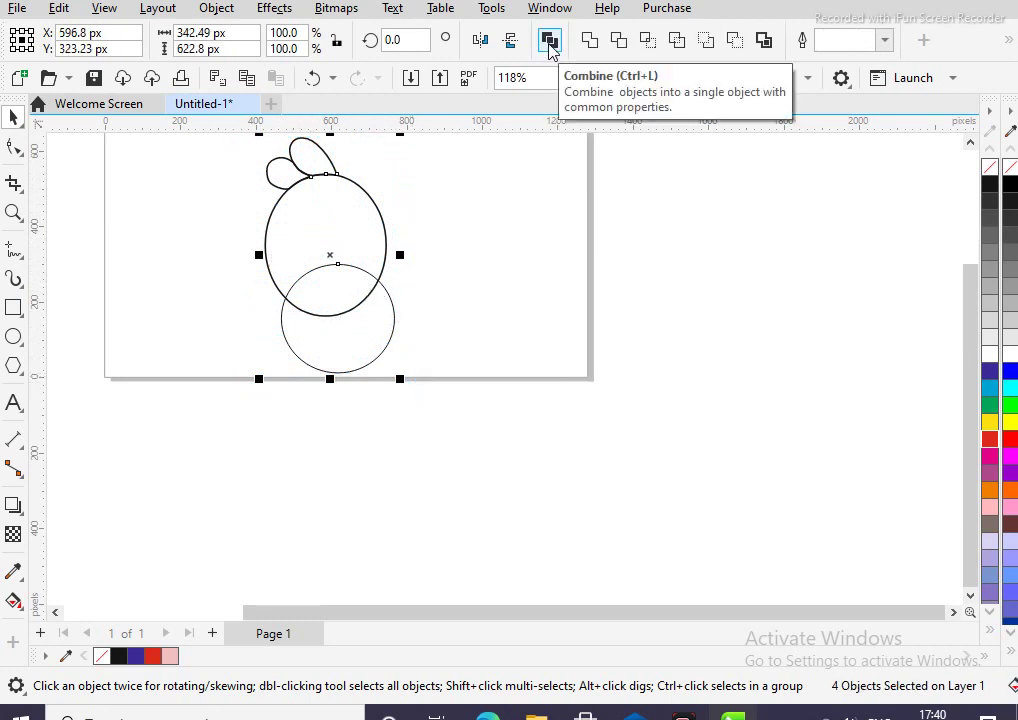
left_click(649, 41)
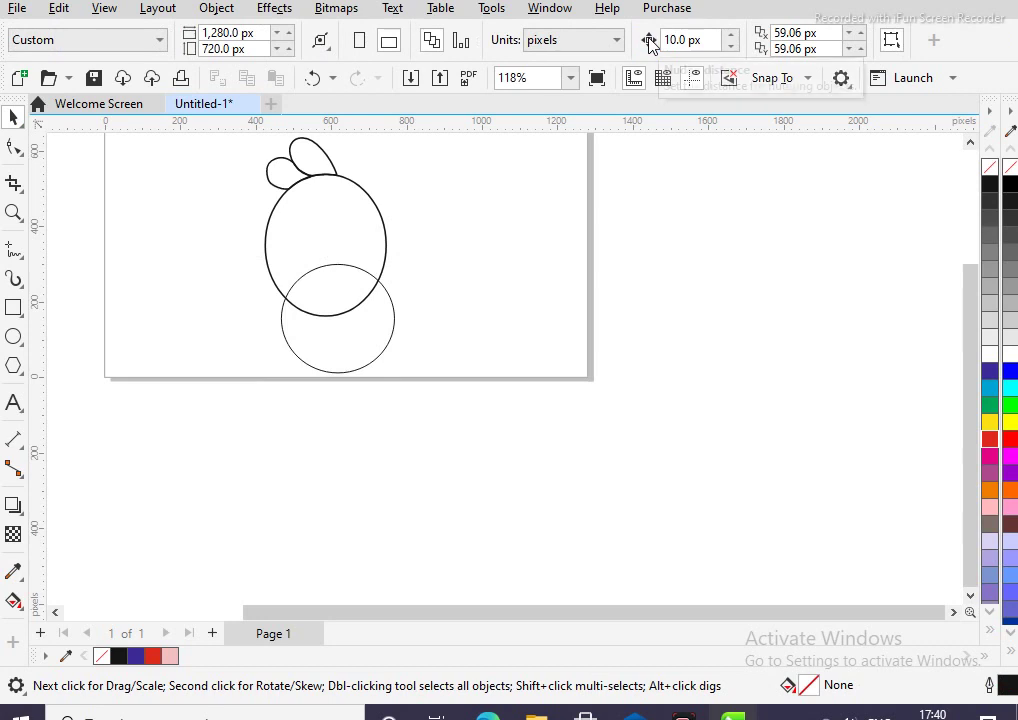
left_click(320, 300)
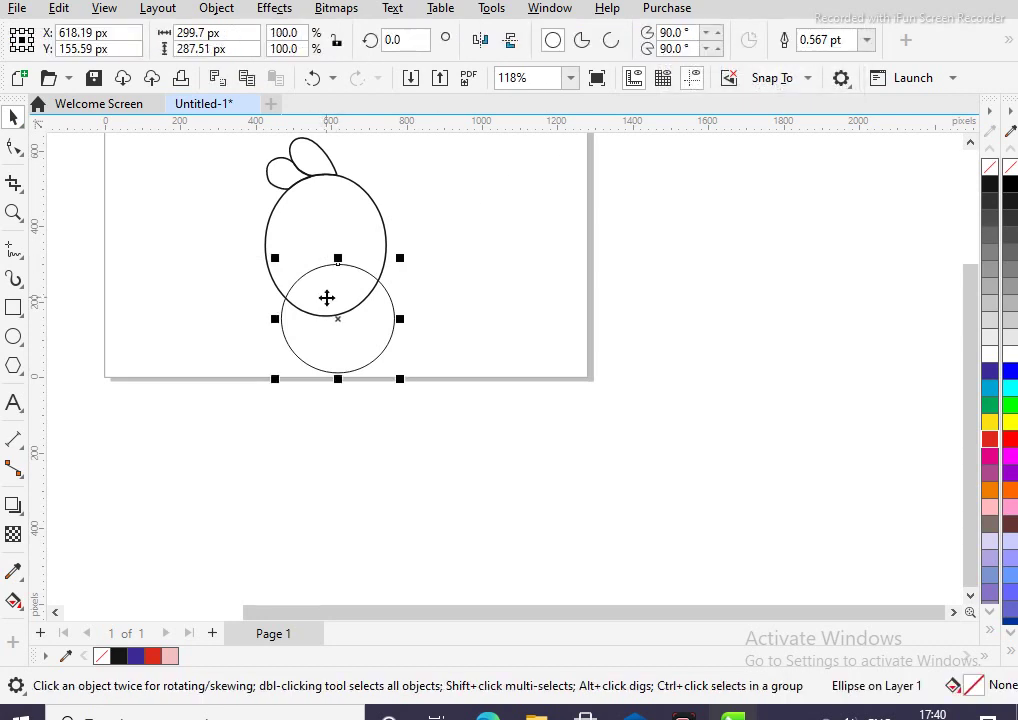
Move both teardrops up and away from the large ellipse, the left one to about X 367 px, Y 641 px and the other to about X 529 px, Y 701 px
scroll(152, 182, "down", 1)
scroll(270, 177, "up", 2)
scroll(270, 178, "down", 2)
scroll(269, 160, "down", 2)
scroll(267, 148, "up", 3)
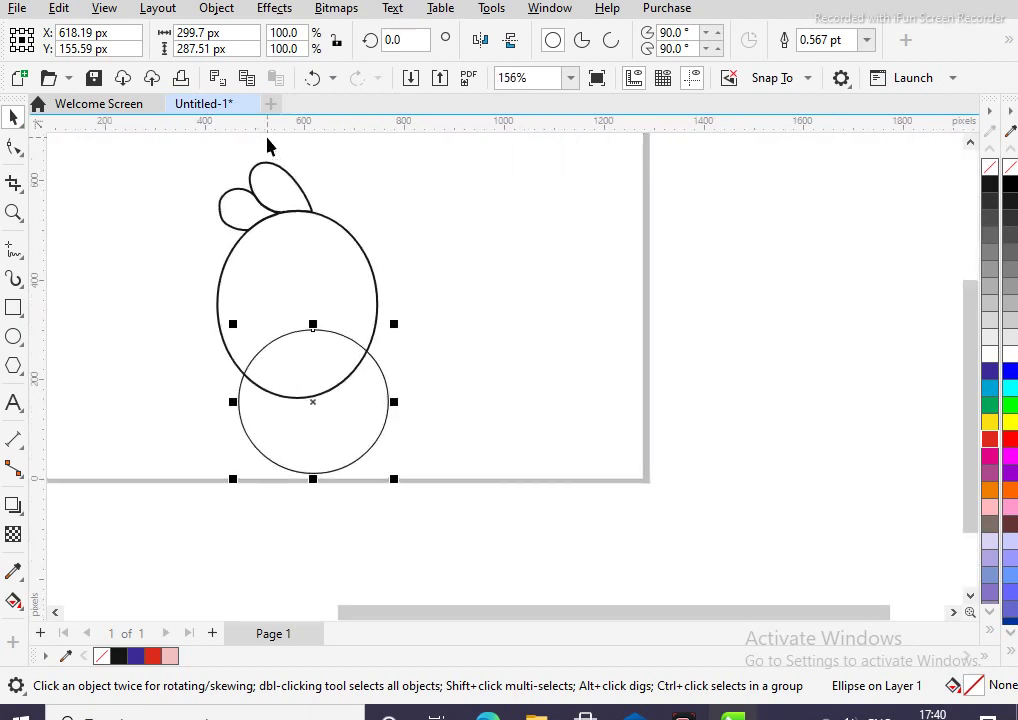
scroll(268, 150, "up", 1)
left_click(271, 192)
left_click_drag(287, 215, 294, 190)
left_click(231, 249)
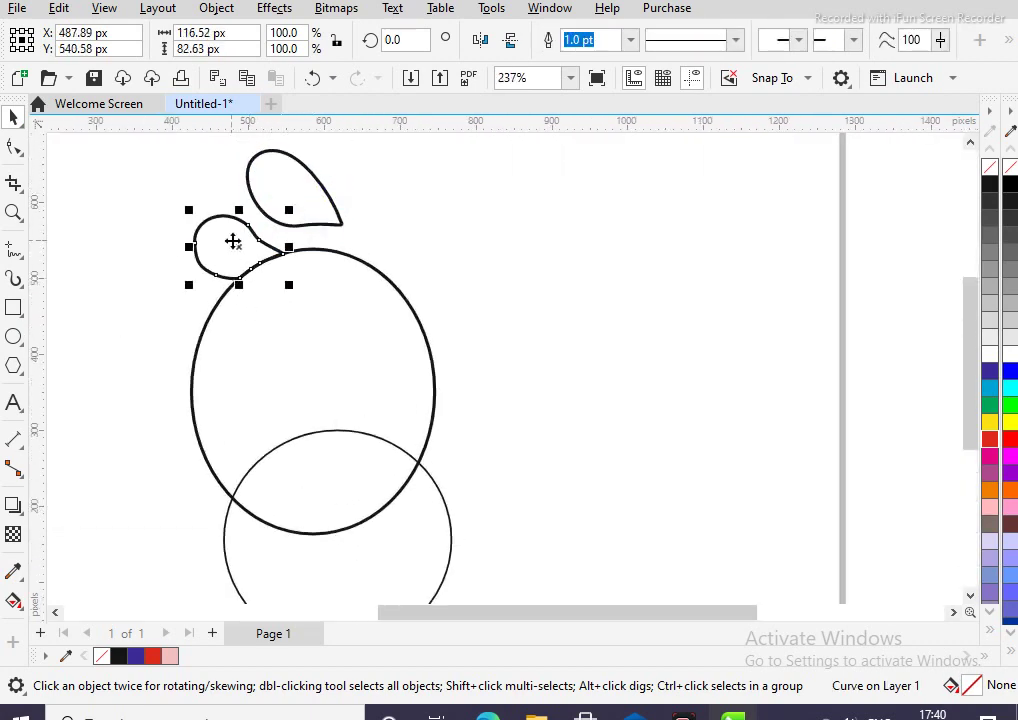
left_click_drag(239, 249, 178, 200)
scroll(233, 232, "down", 1)
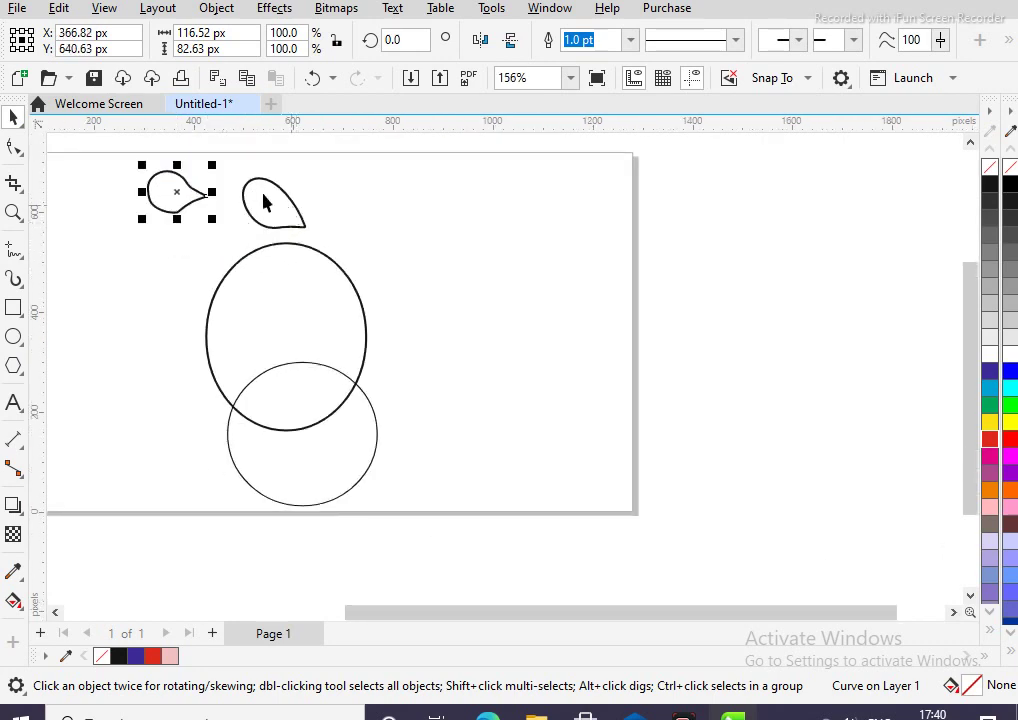
left_click(268, 202)
left_click_drag(268, 202, 258, 162)
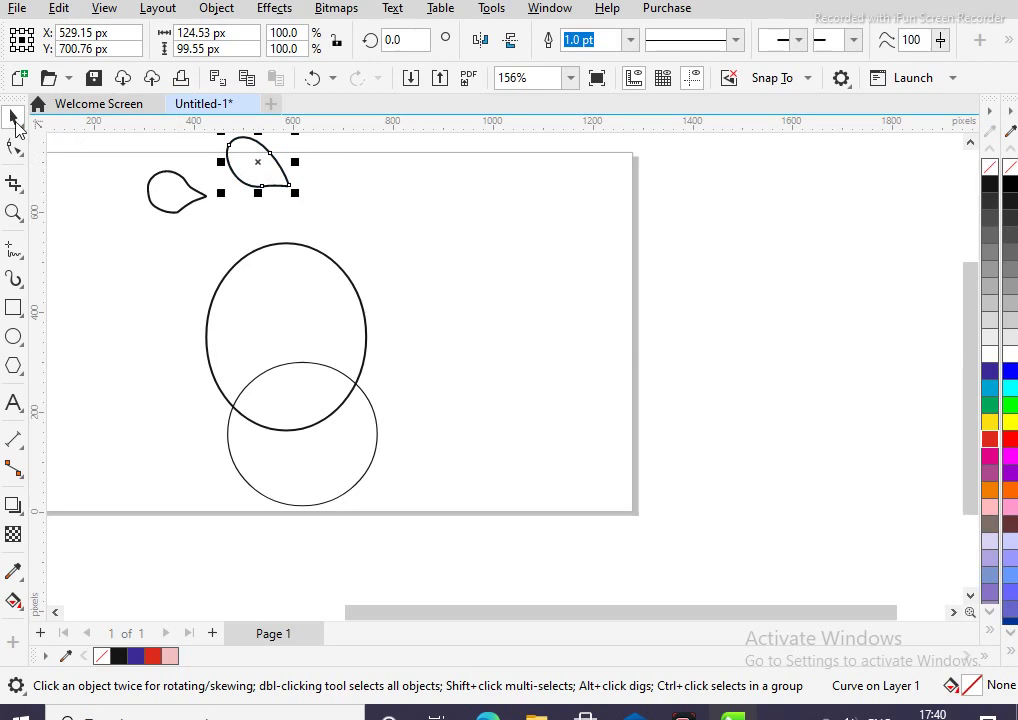
Intersect the large ellipse with the lower circle and move the resulting lens shape off the page to about X 1651 px, Y 294 px
left_click(172, 254)
left_click_drag(172, 254, 450, 574)
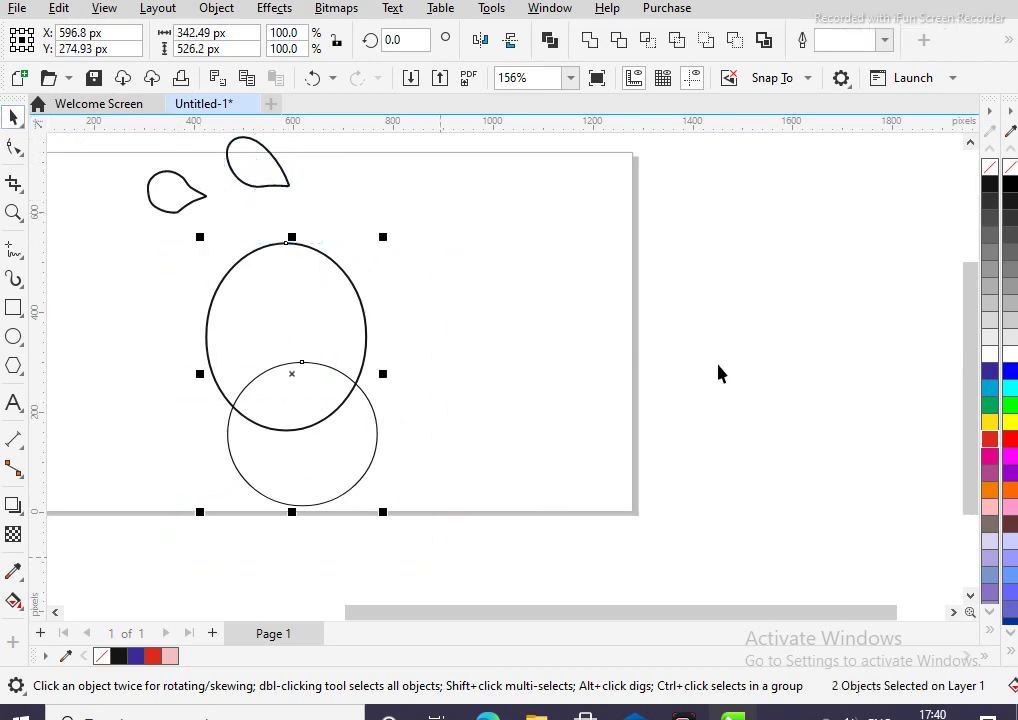
left_click(648, 40)
left_click_drag(291, 396, 813, 361)
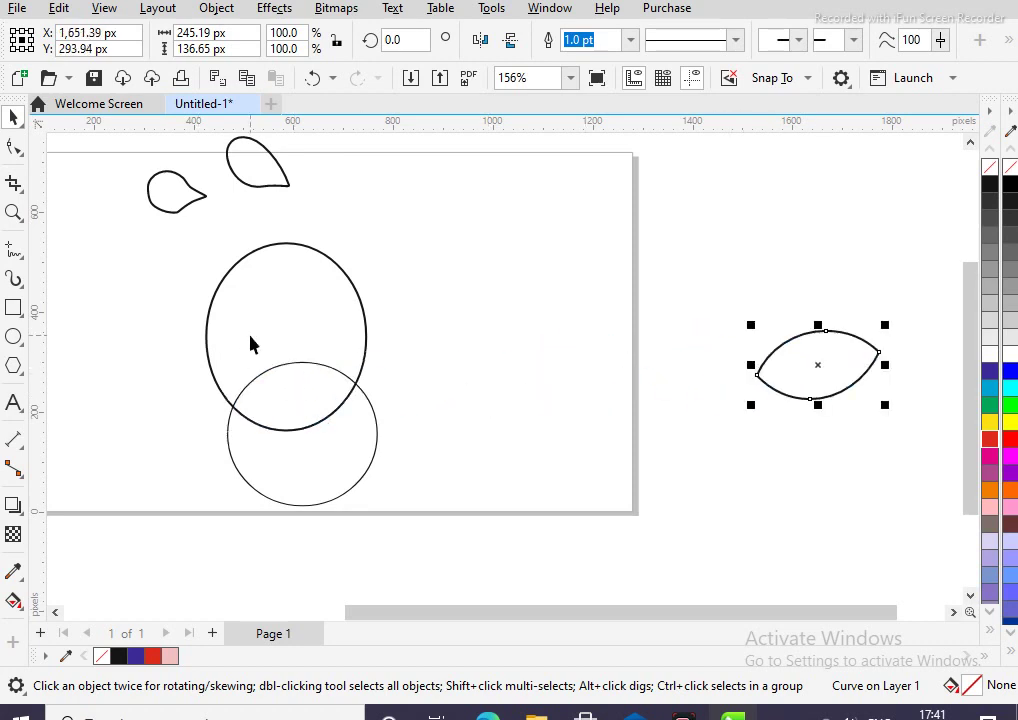
Delete the lower circle and fill the large ellipse with red
left_click_drag(307, 467, 312, 466)
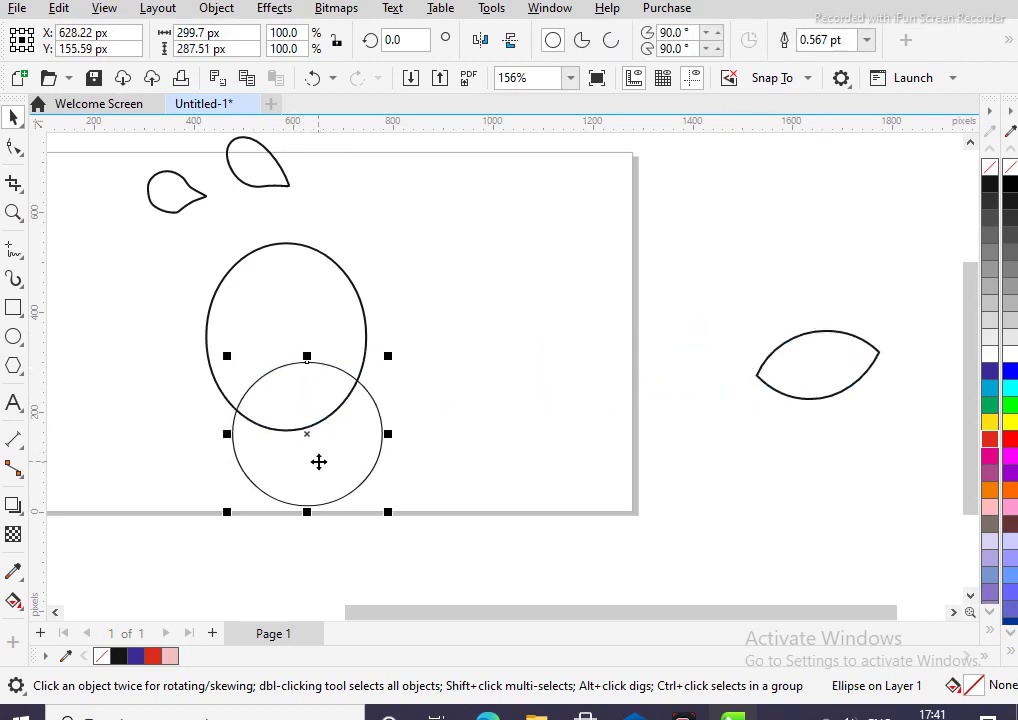
key("Delete")
left_click(266, 288)
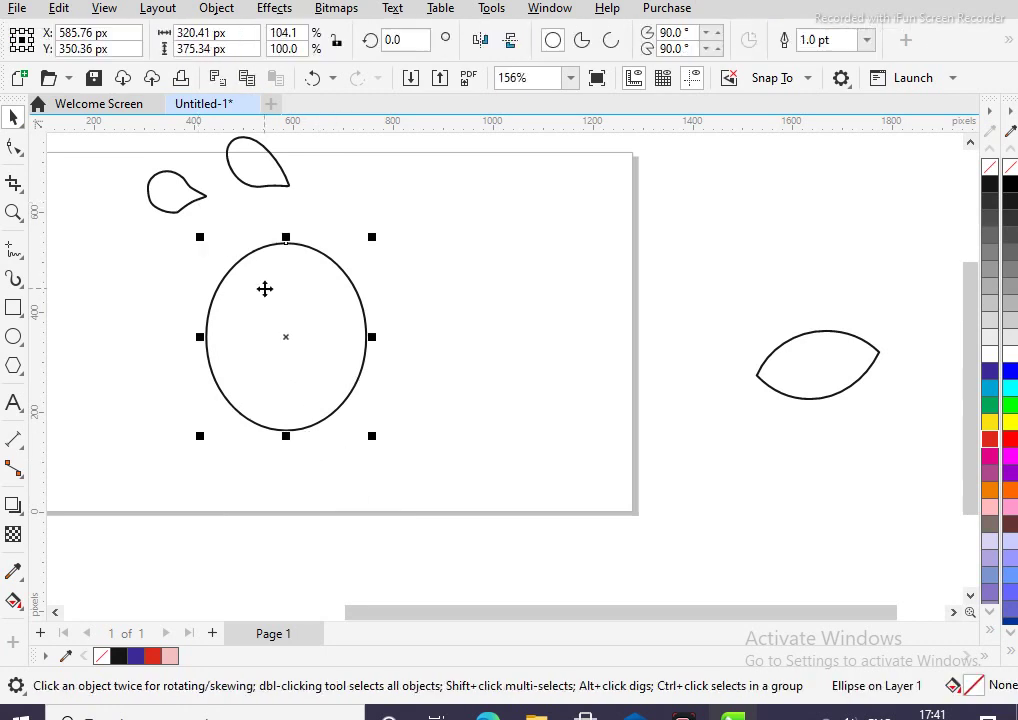
left_click(1010, 440)
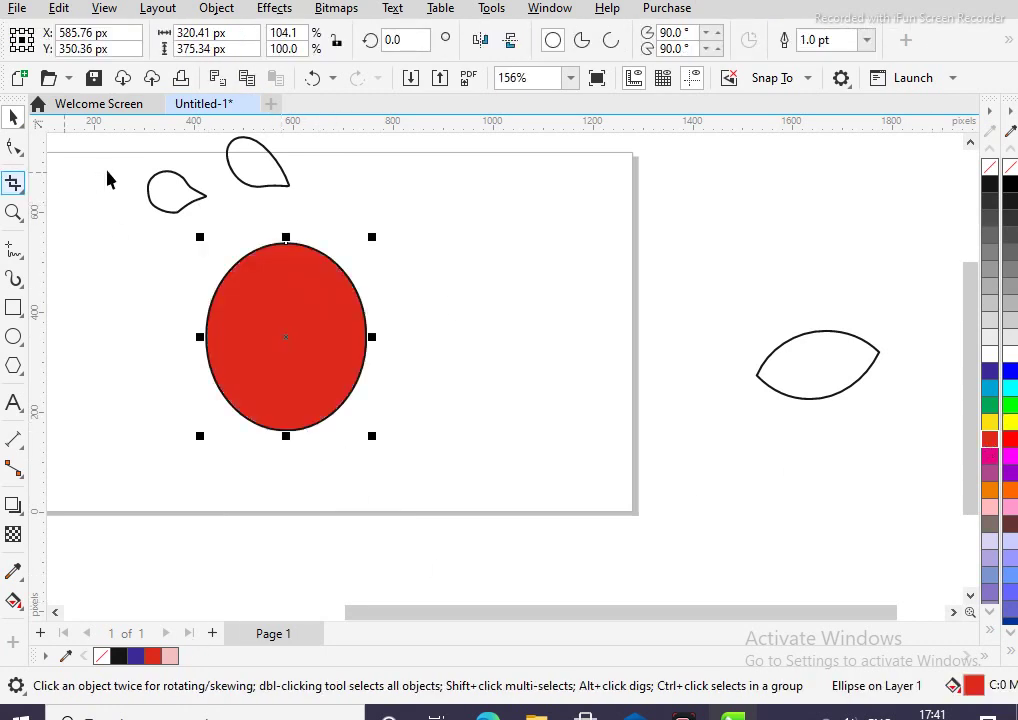
Fill both teardrops with the same red as the ellipse
left_click(259, 161)
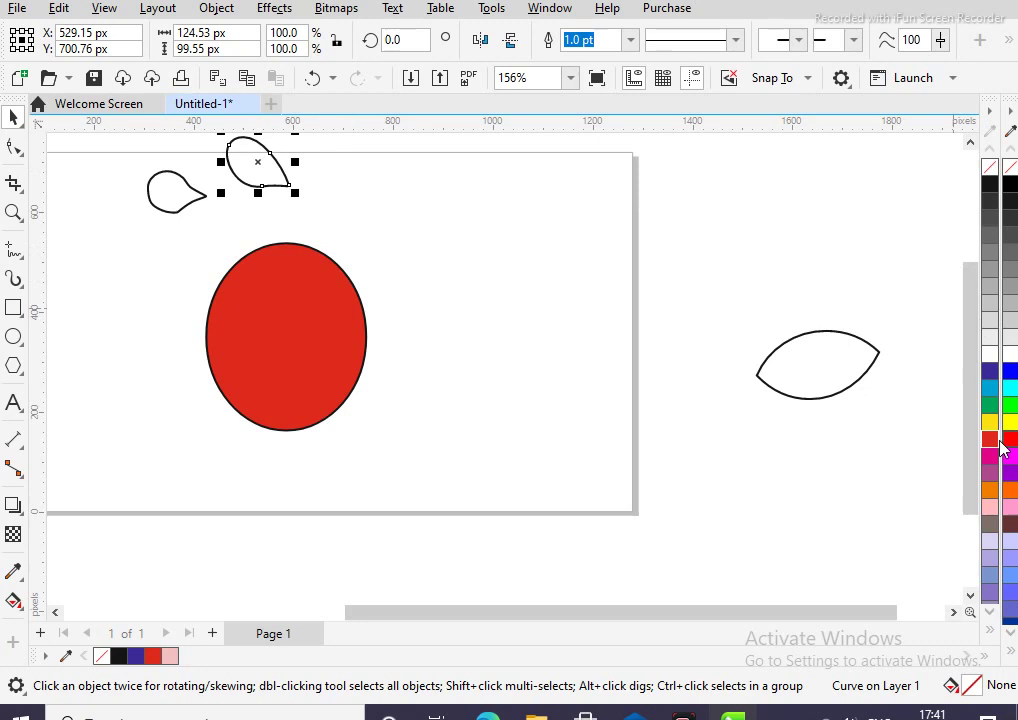
left_click(993, 437)
left_click(149, 192)
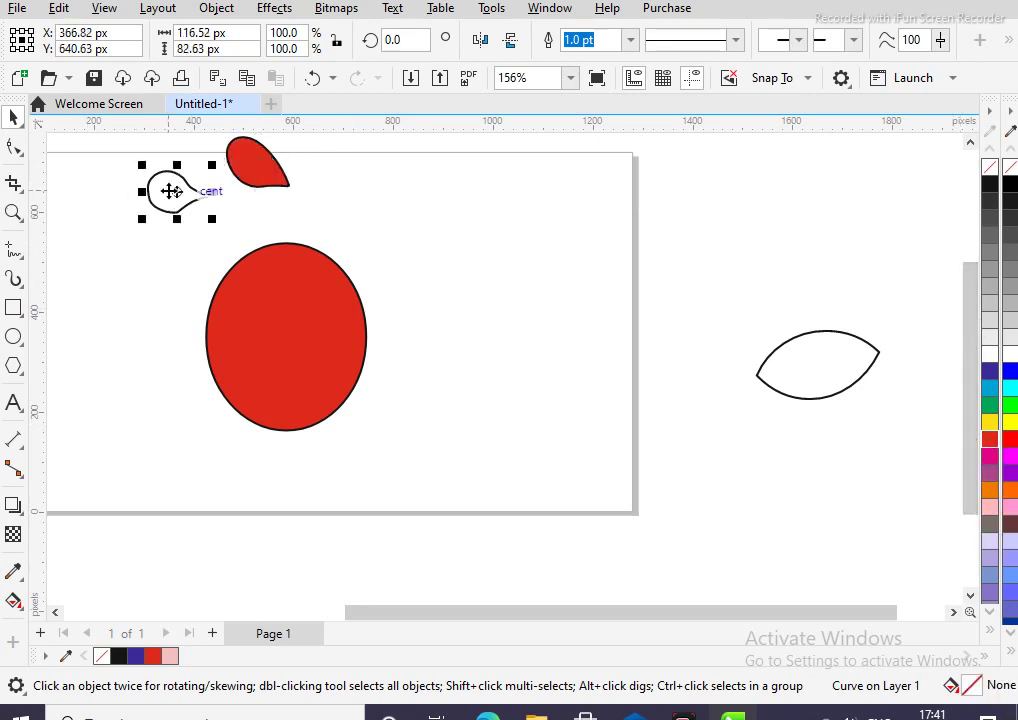
left_click(991, 437)
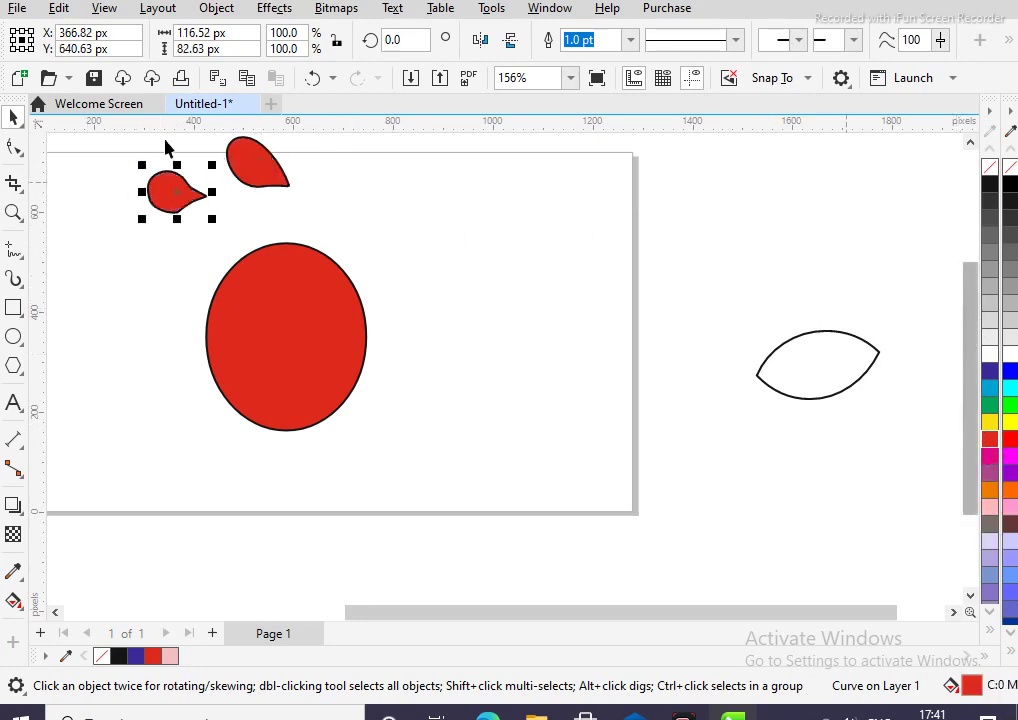
Move the upper teardrop back onto the ellipse's top edge and the left teardrop against its upper-left edge, at about X 483 px, Y 543 px
scroll(155, 155, "down", 1)
scroll(165, 122, "up", 2)
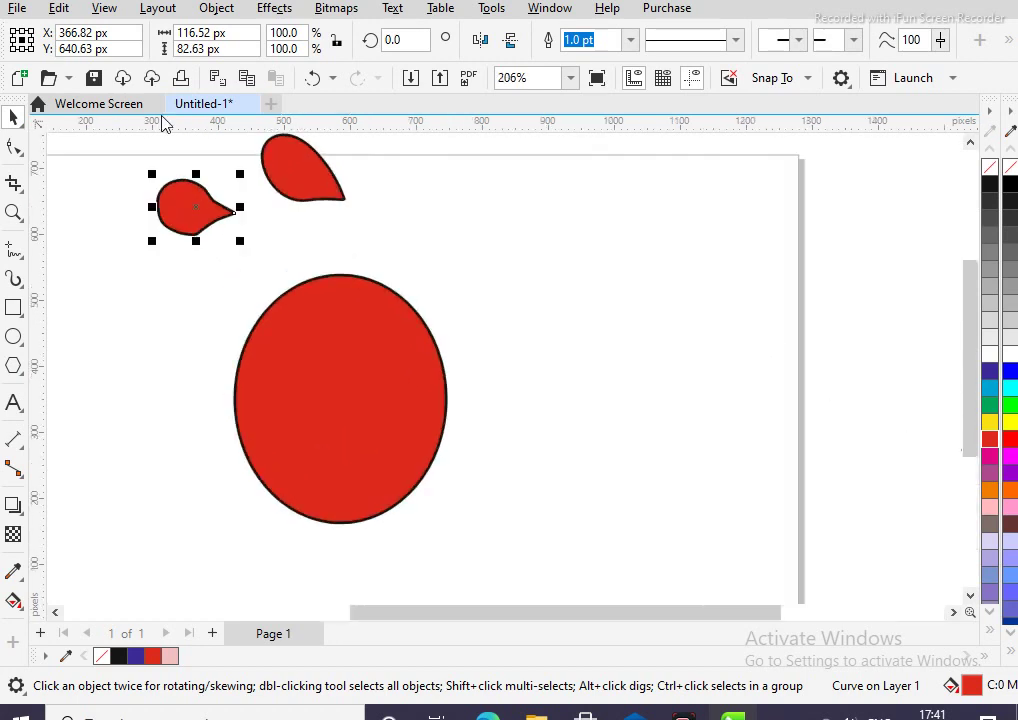
left_click(307, 168)
left_click_drag(307, 168, 318, 244)
left_click(190, 223)
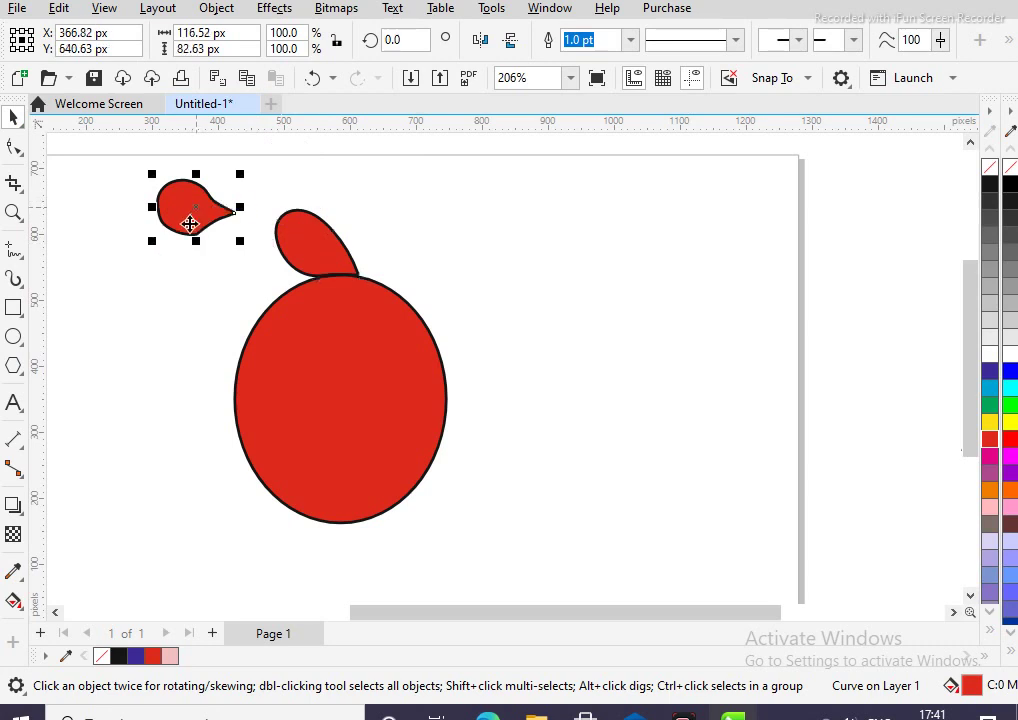
left_click_drag(195, 205, 276, 282)
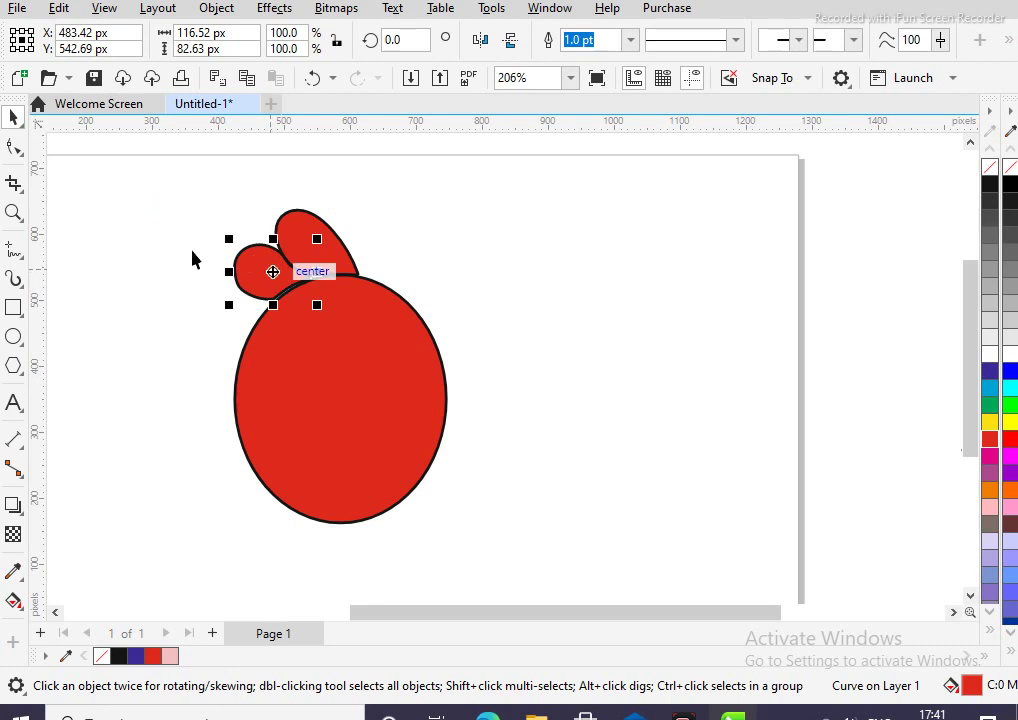
Adjust the left teardrop's position against the ellipse and the upper teardrop, centring it at about X 481 px, Y 539 px
scroll(300, 238, "up", 3)
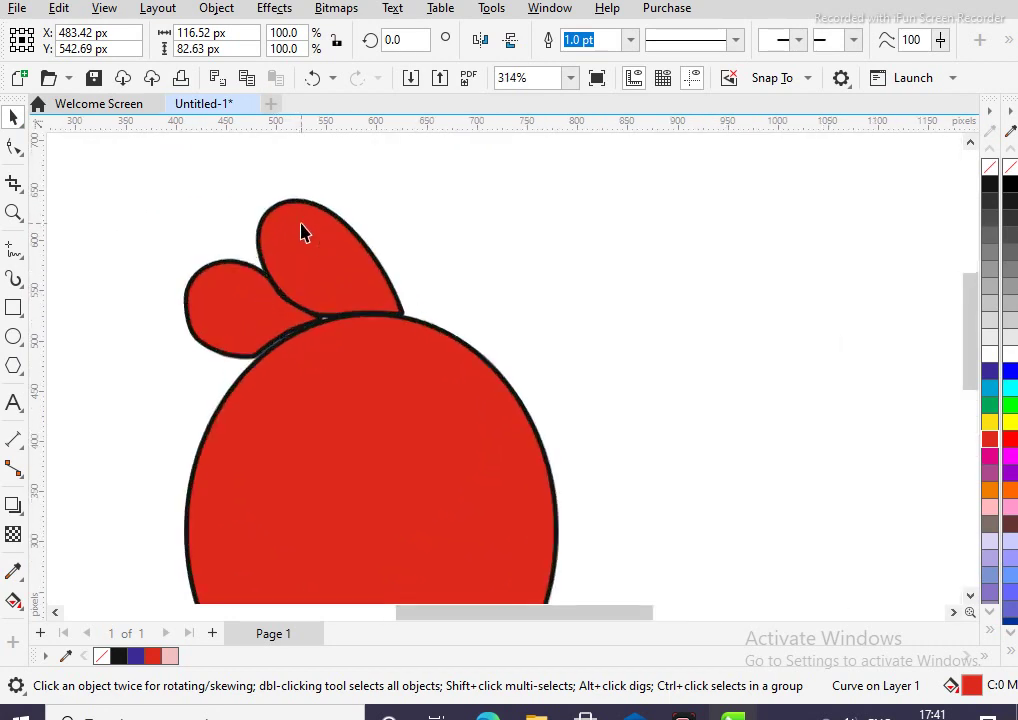
left_click(247, 322)
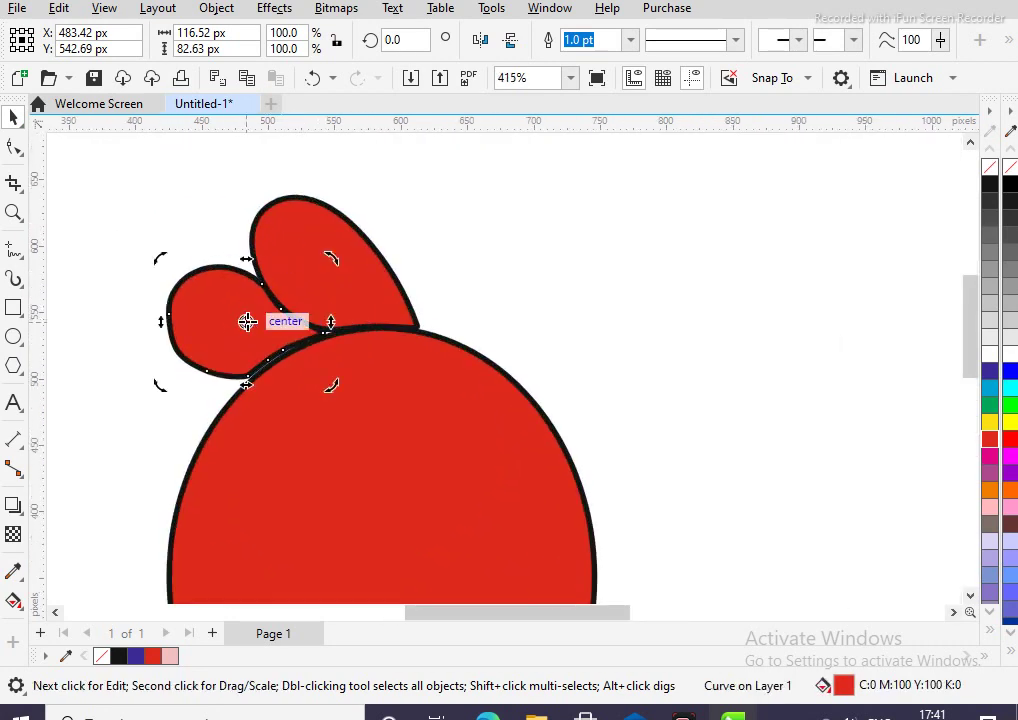
mouse_move(247, 322)
left_mouse_down()
mouse_move(255, 338)
mouse_move(247, 321)
left_mouse_up()
left_click(252, 331)
scroll(247, 321, "up", 2)
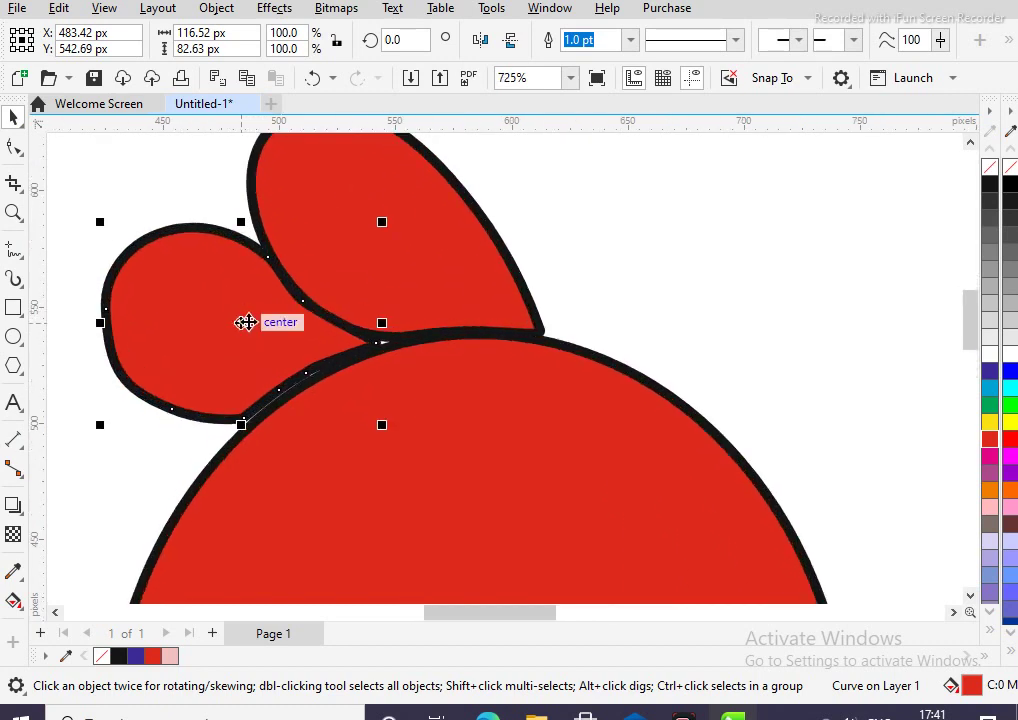
mouse_move(245, 322)
left_mouse_down()
mouse_move(250, 389)
mouse_move(241, 347)
mouse_move(253, 343)
left_mouse_up()
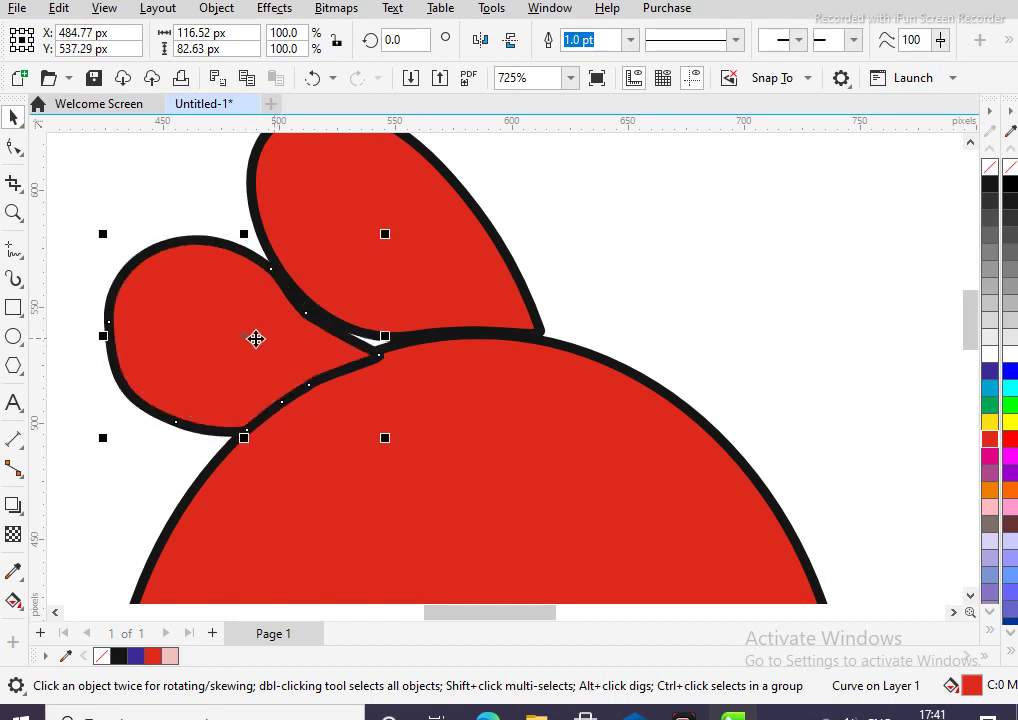
left_click_drag(239, 336, 243, 339)
scroll(248, 335, "up", 1)
key("Up")
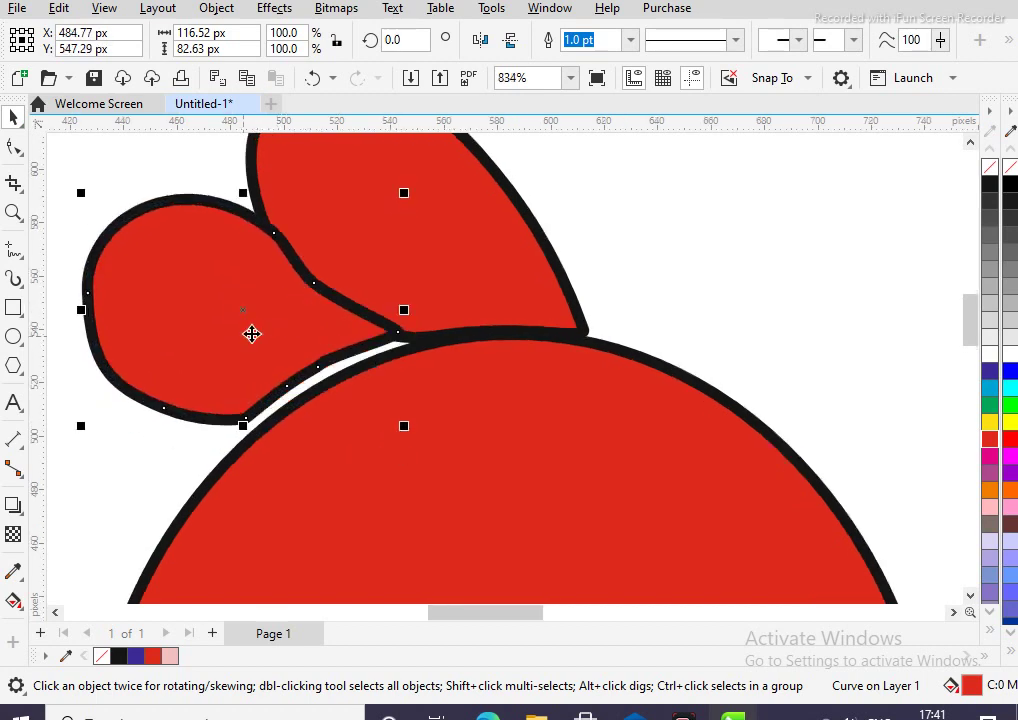
key("Down")
scroll(245, 334, "up", 3)
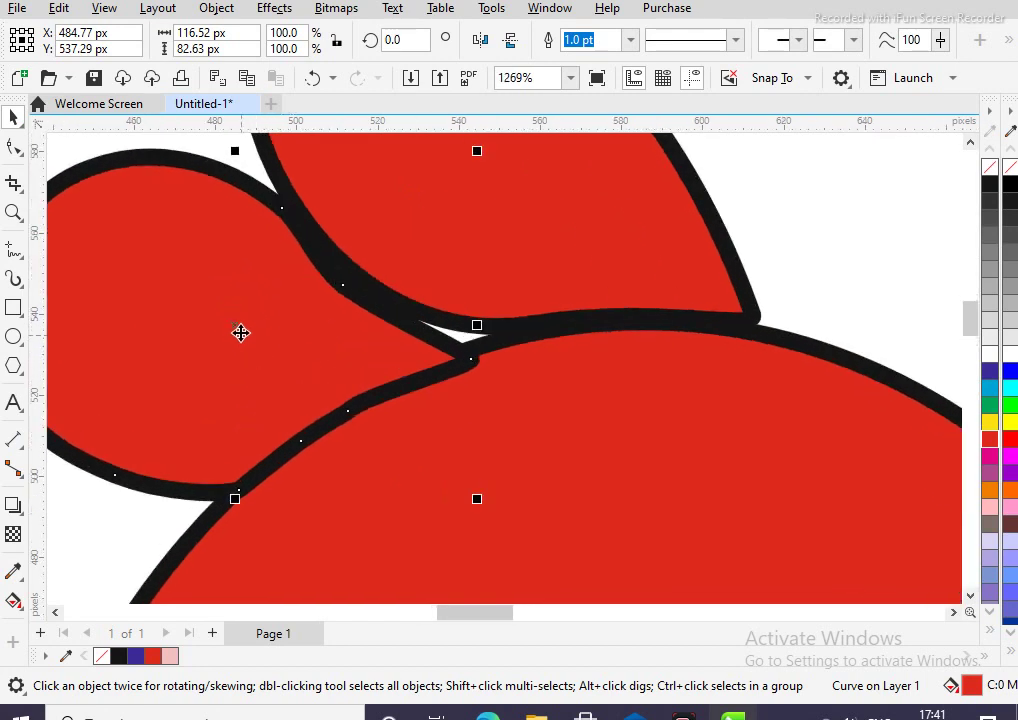
mouse_move(232, 325)
left_mouse_down()
mouse_move(223, 325)
mouse_move(228, 313)
left_mouse_up()
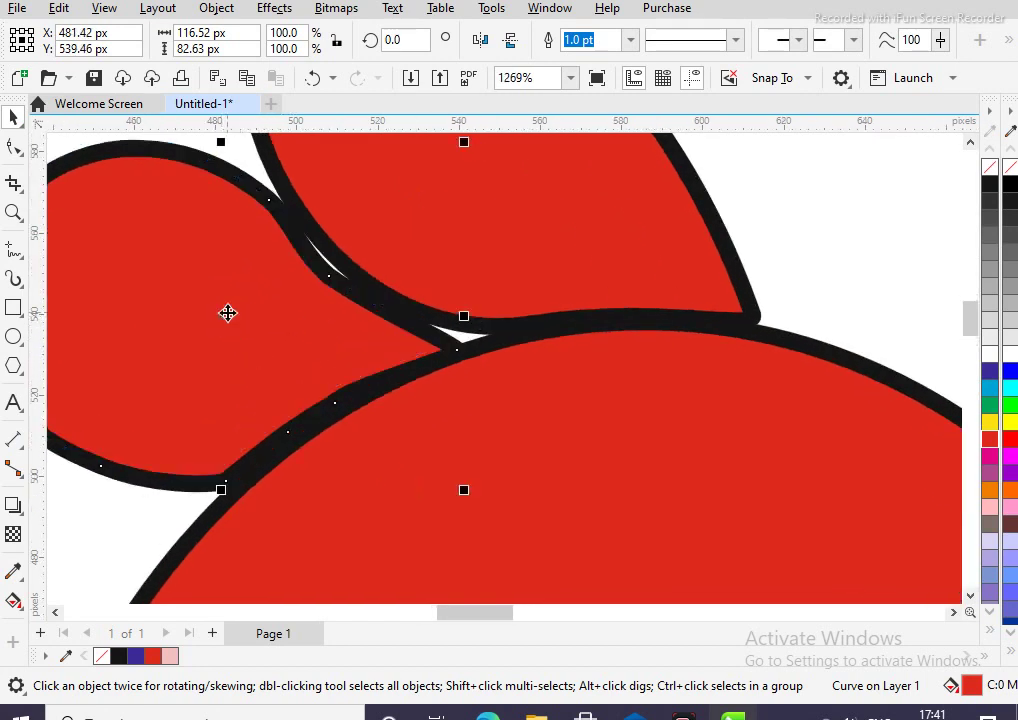
Shift the upper teardrop slightly right and down, and fit the left teardrop against it at about X 489 px, Y 543 px
scroll(228, 313, "down", 3)
left_click(348, 295)
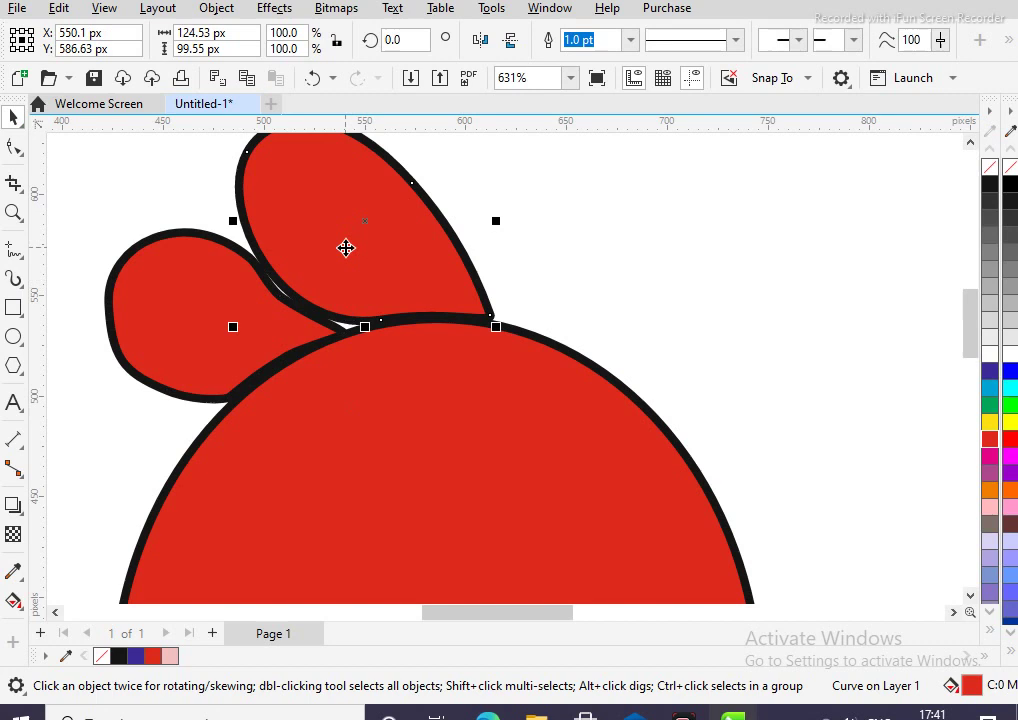
left_click_drag(359, 221, 379, 227)
left_click(241, 333)
mouse_move(226, 316)
left_mouse_down()
mouse_move(241, 320)
mouse_move(241, 310)
left_mouse_up()
scroll(241, 310, "down", 2)
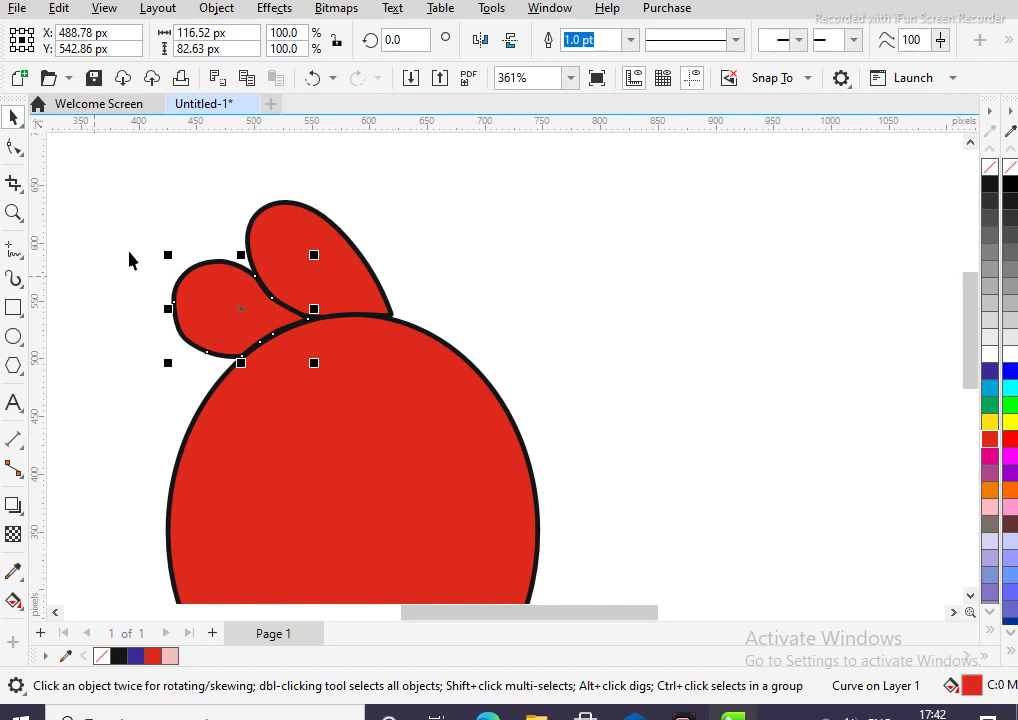
scroll(120, 260, "down", 2)
scroll(125, 214, "up", 2)
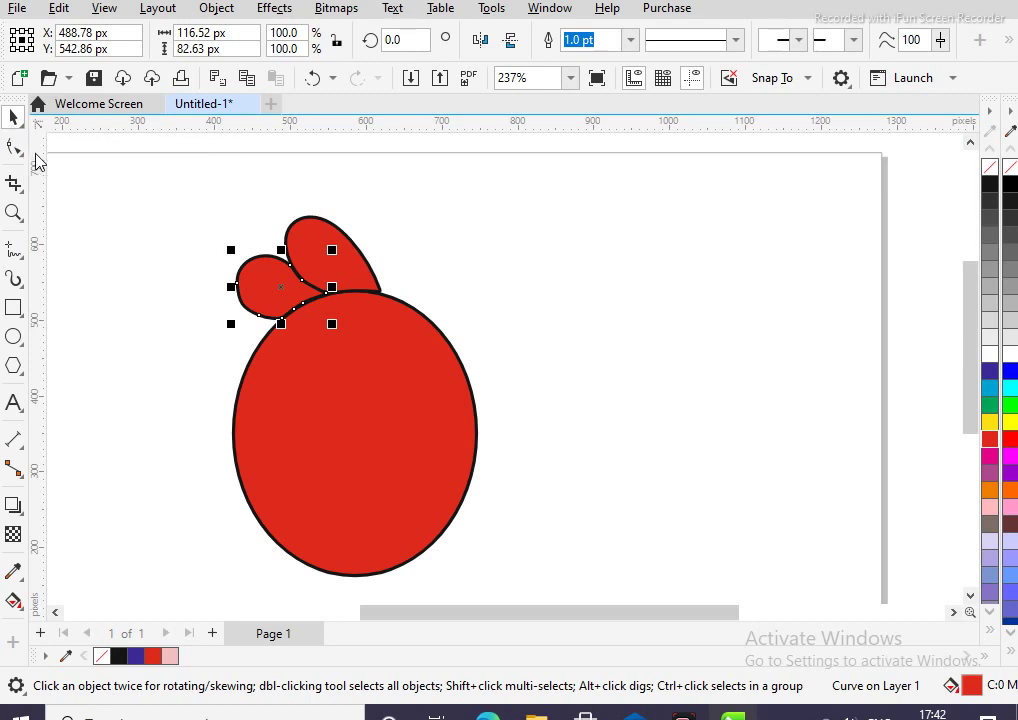
left_click(107, 238)
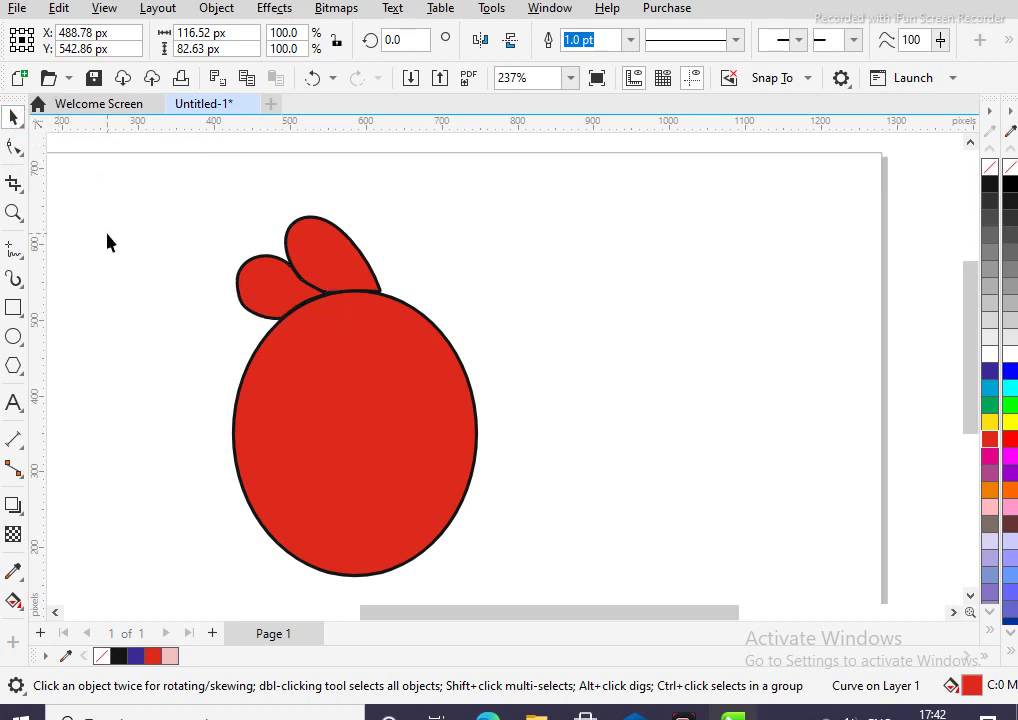
Move the lens shape onto the page beside the ellipse, at about X 937 px, Y 298 px, and fill it with light pink
scroll(107, 238, "down", 2)
left_click(820, 421)
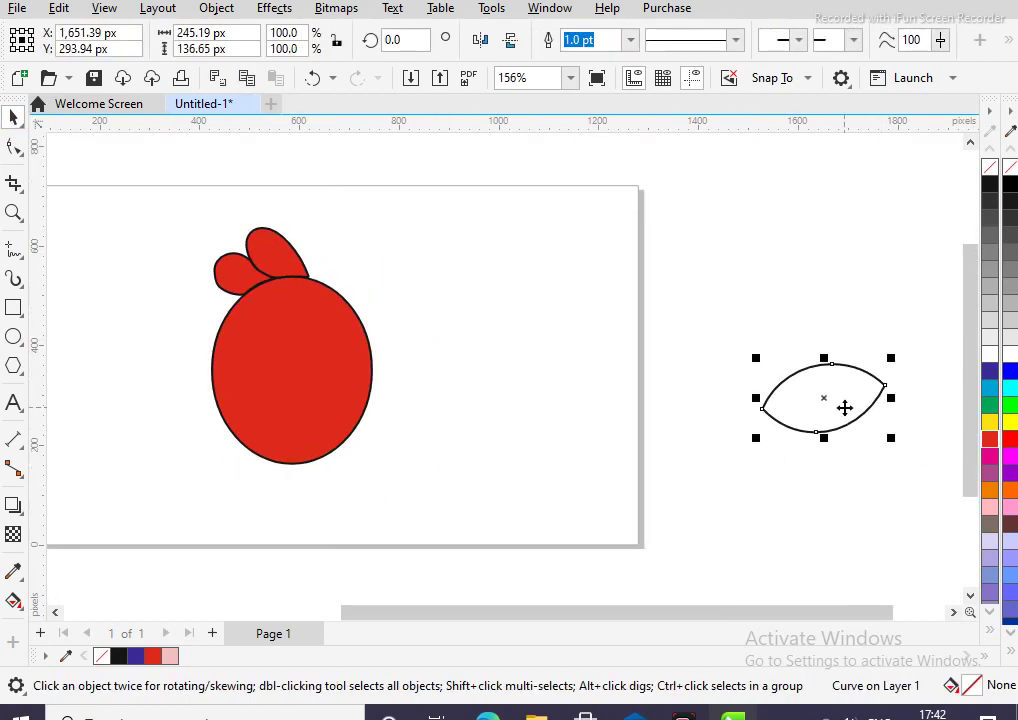
left_click_drag(829, 400, 473, 400)
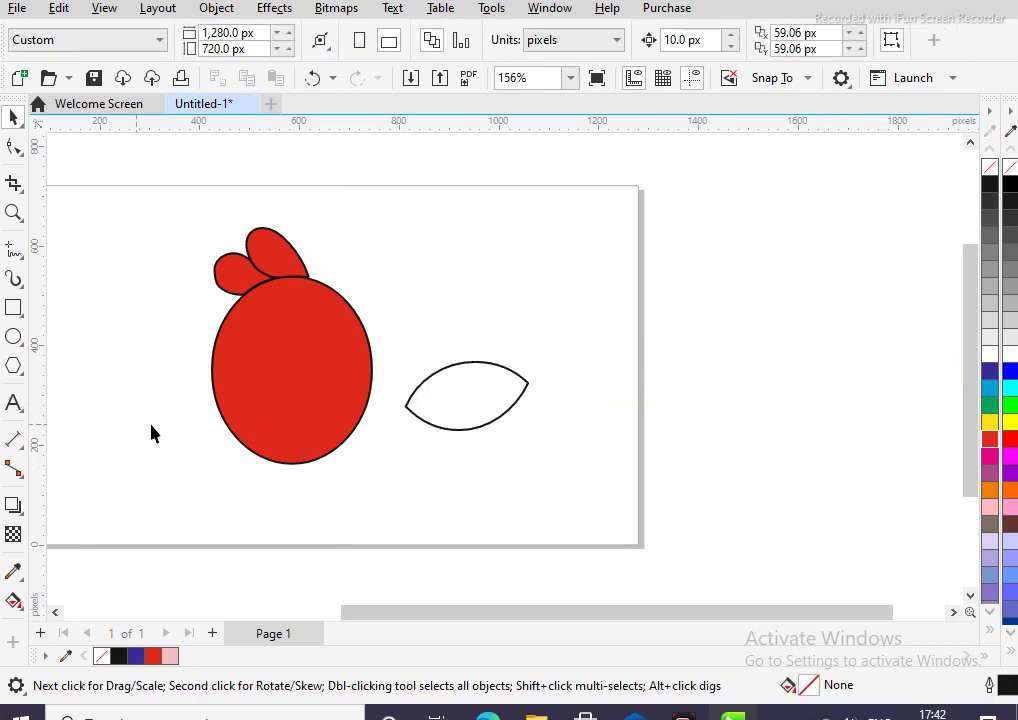
left_click(171, 657)
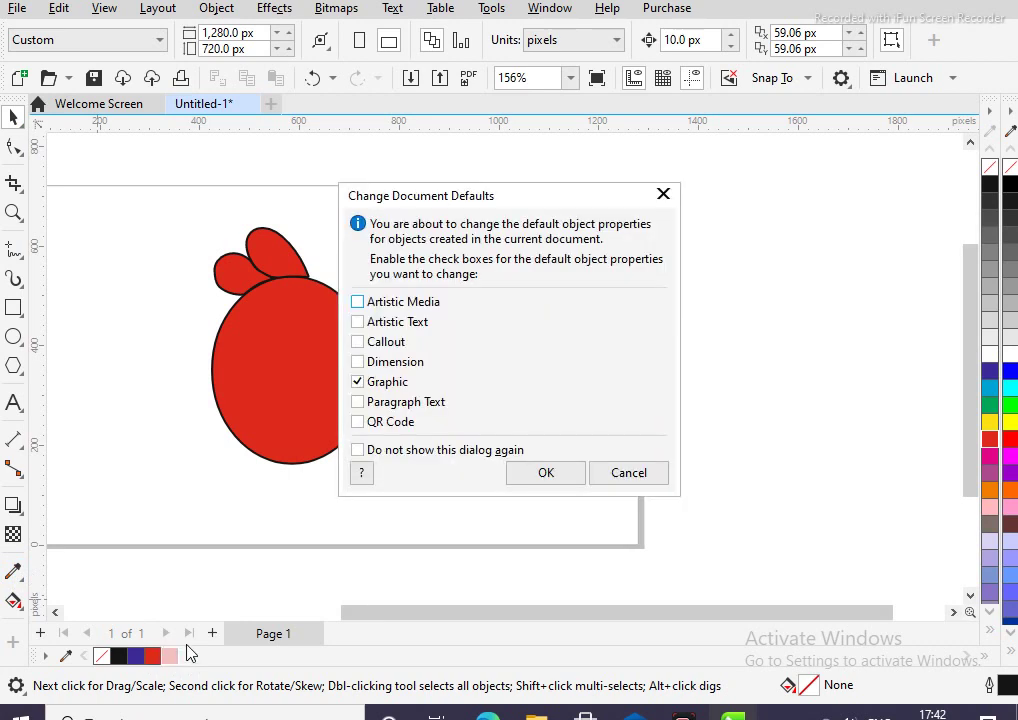
left_click(663, 195)
left_click(483, 397)
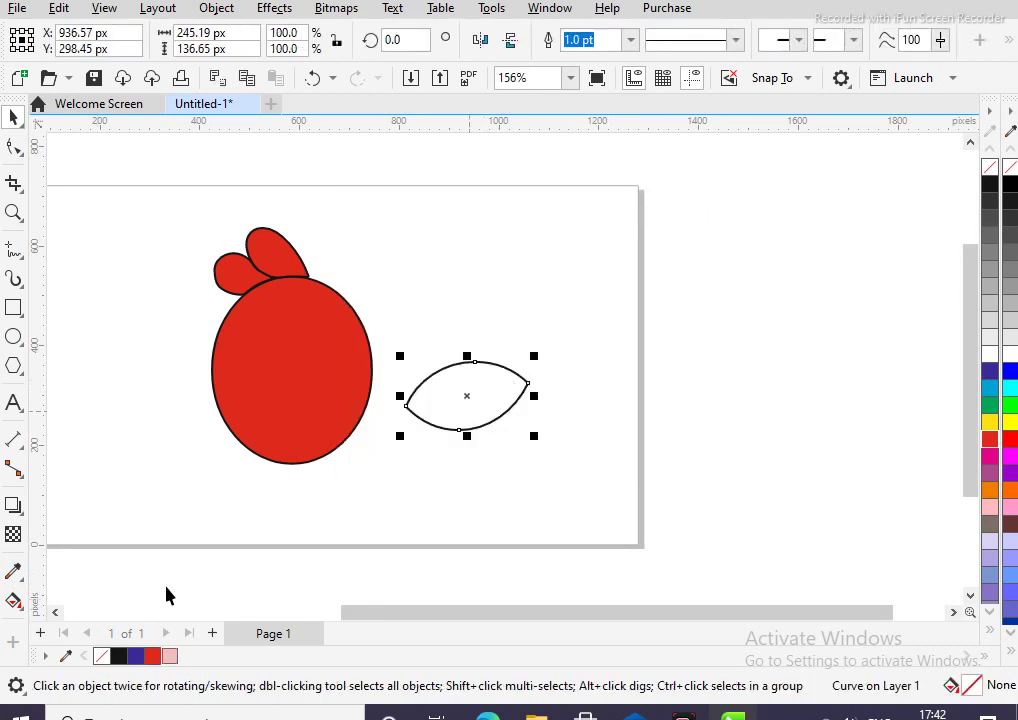
left_click(170, 656)
Place the pink lens shape inside the ellipse's lower part, centred at about X 600 px, Y 244 px
left_click_drag(468, 398, 300, 432)
scroll(240, 377, "up", 2)
scroll(332, 461, "up", 1)
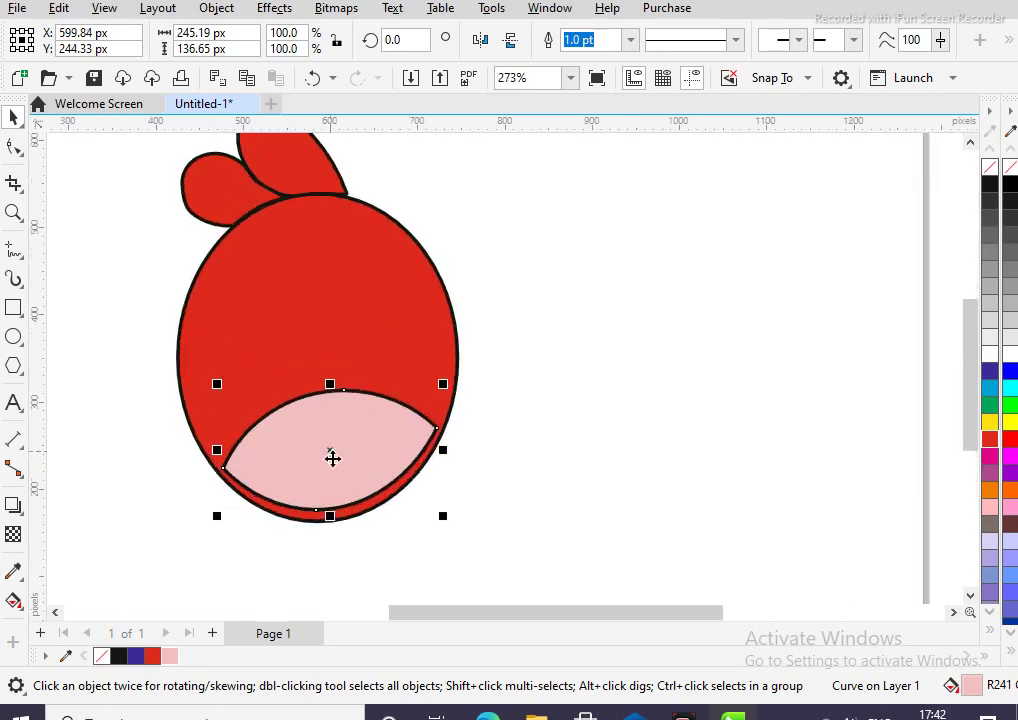
mouse_move(333, 450)
left_mouse_down()
mouse_move(342, 481)
mouse_move(333, 452)
left_mouse_up()
Try nudging the pink lens shape 10 px down to the ellipse's bottom edge, and move it back up
scroll(333, 450, "up", 1)
scroll(329, 448, "up", 1)
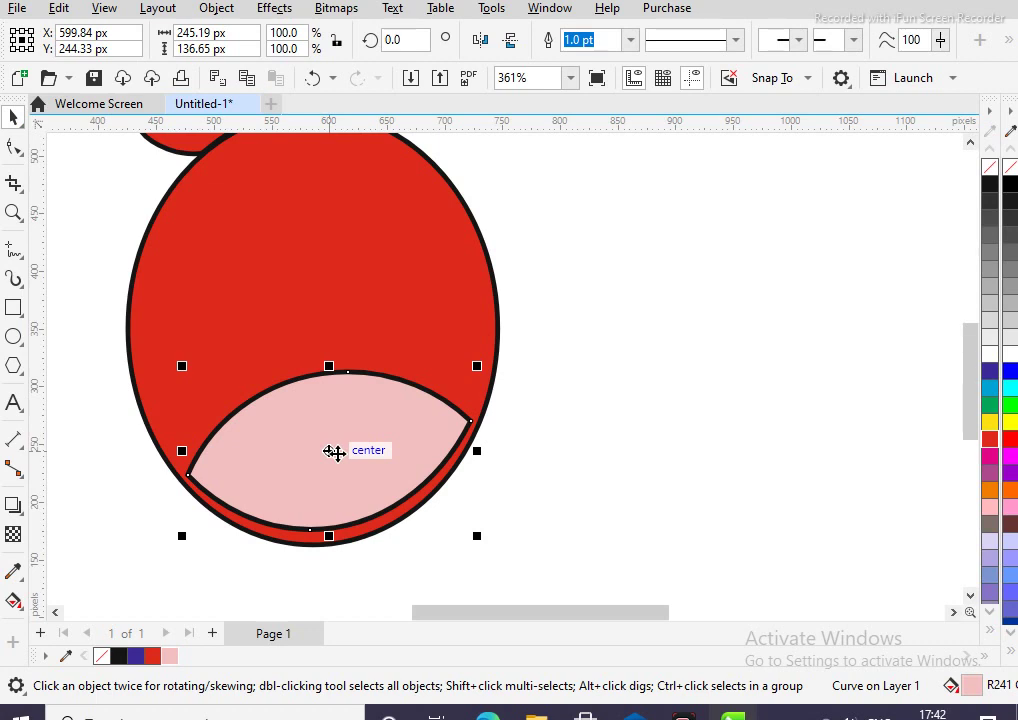
key("Down")
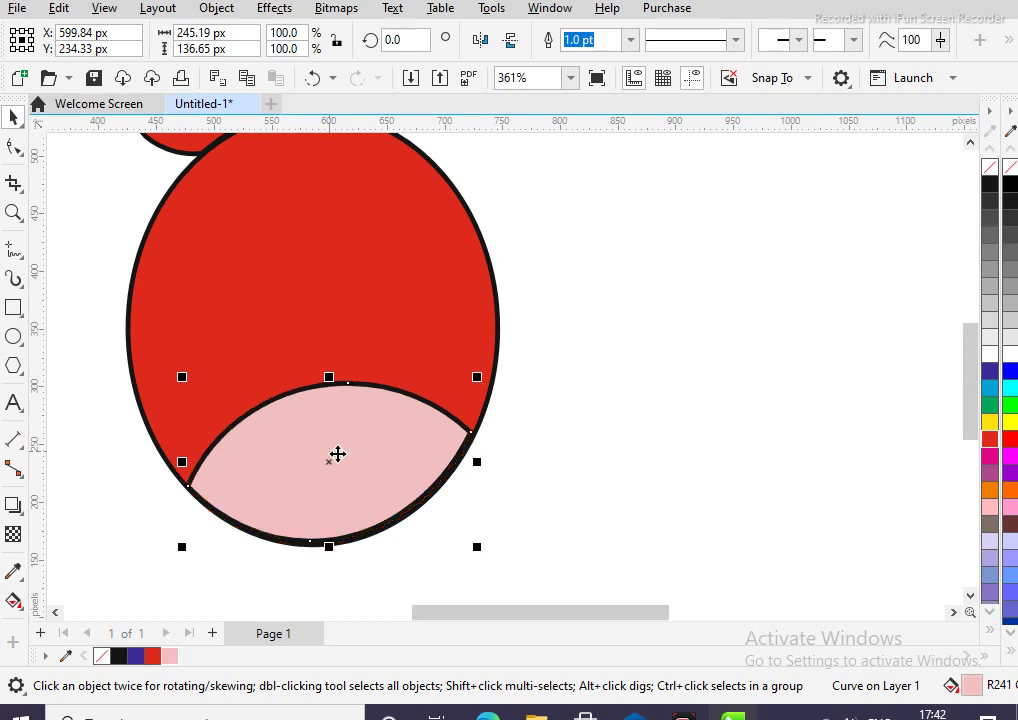
key("Up")
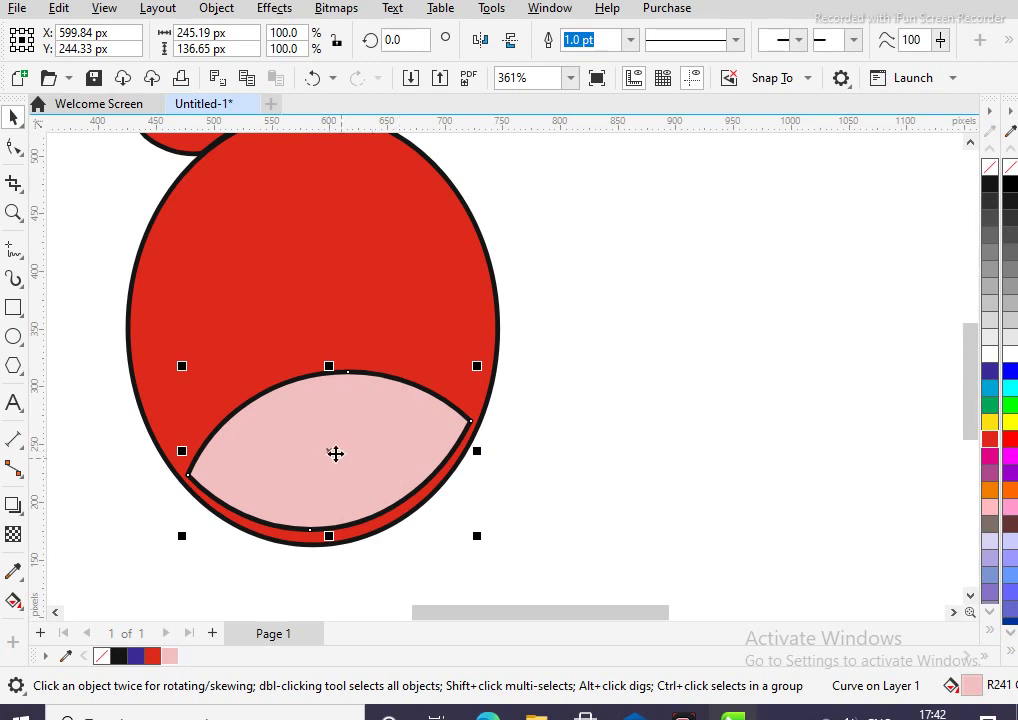
scroll(334, 454, "up", 1)
mouse_move(328, 453)
left_mouse_down()
mouse_move(342, 462)
mouse_move(335, 451)
left_mouse_up()
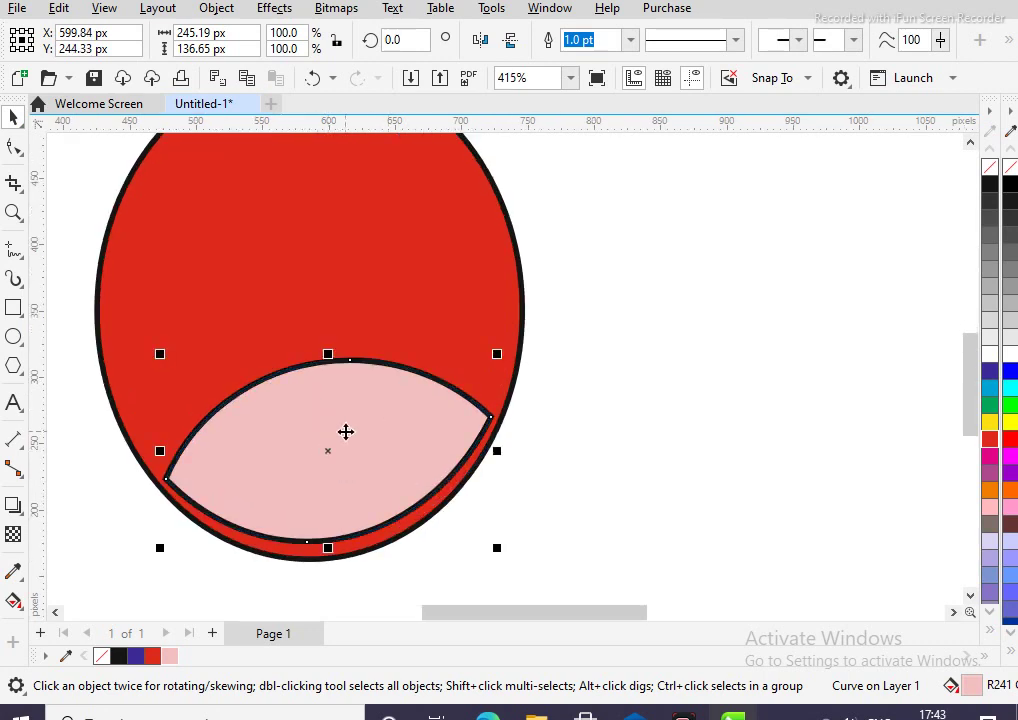
Adjust the snapping settings and shift the pink lens shape slightly to about X 601 px, Y 242 px
left_click(808, 80)
left_click(762, 189)
left_click(329, 455)
mouse_move(328, 449)
left_mouse_down()
mouse_move(333, 461)
mouse_move(326, 452)
left_mouse_up()
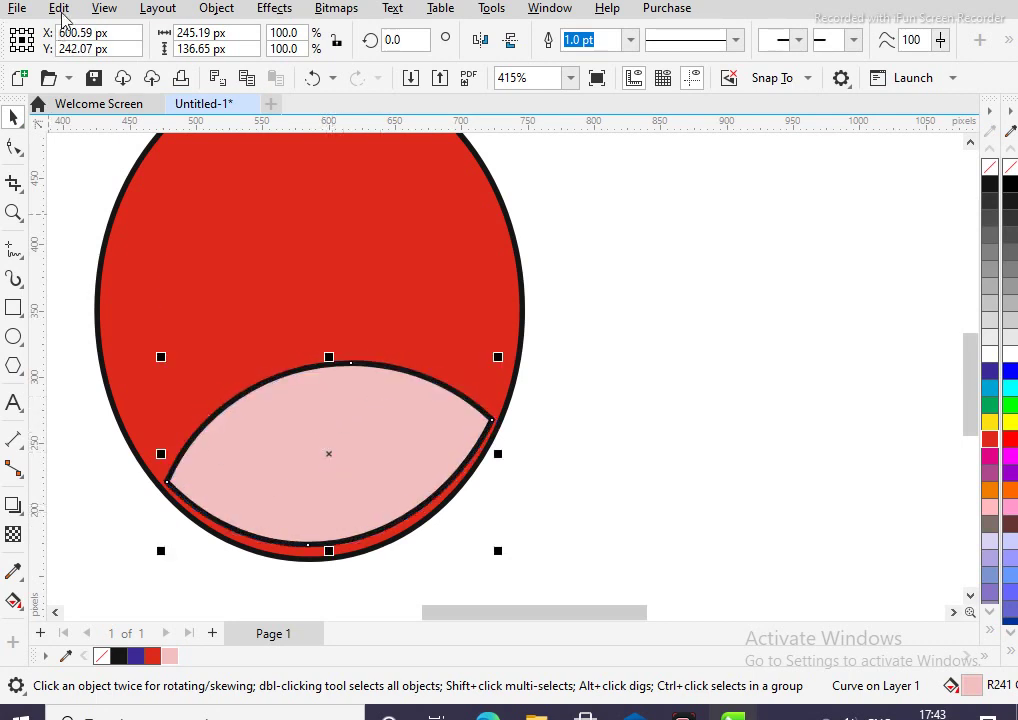
Delete the bottom node of the pink shape and pull its lower curve about 3 px down toward the ellipse's edge
left_click(14, 146)
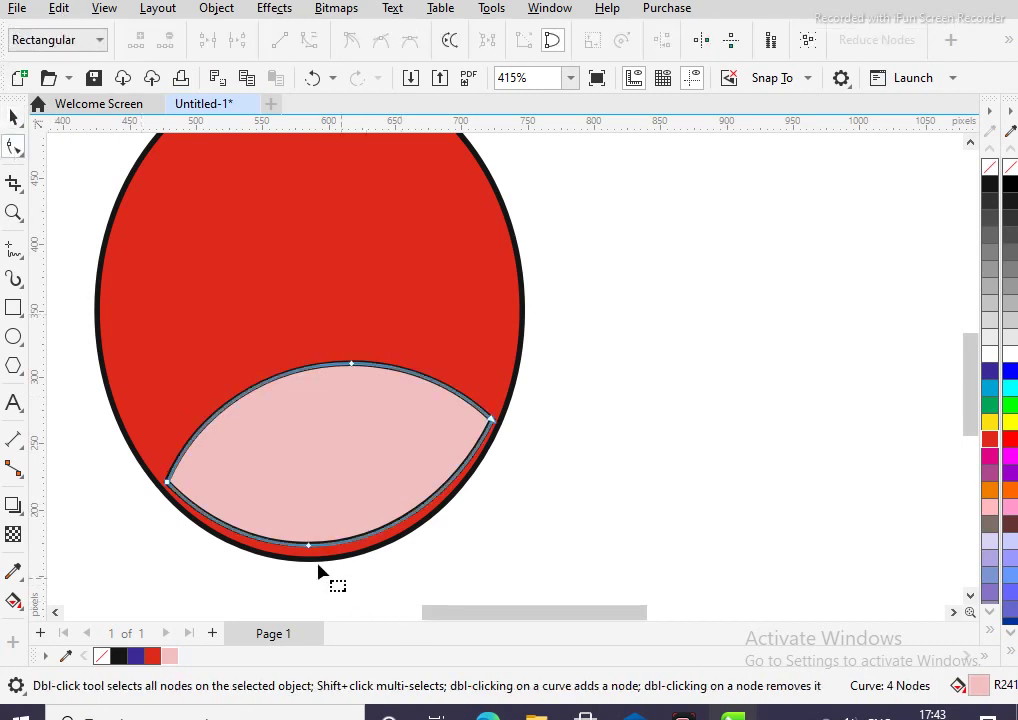
left_click_drag(342, 547, 312, 548)
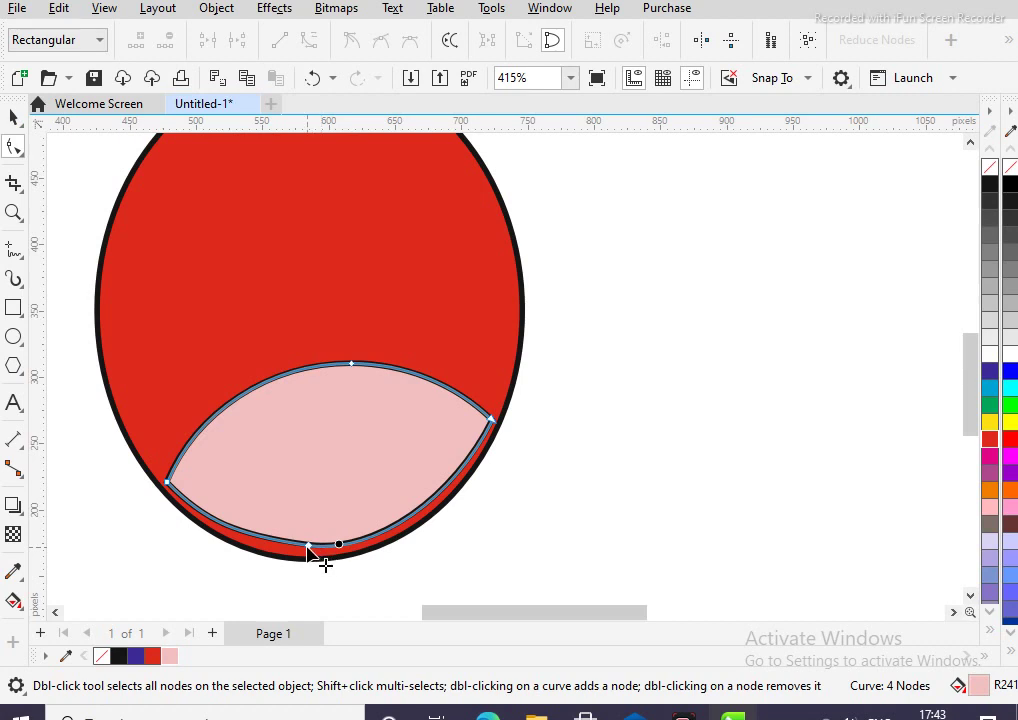
double_click(310, 547)
left_click(344, 543)
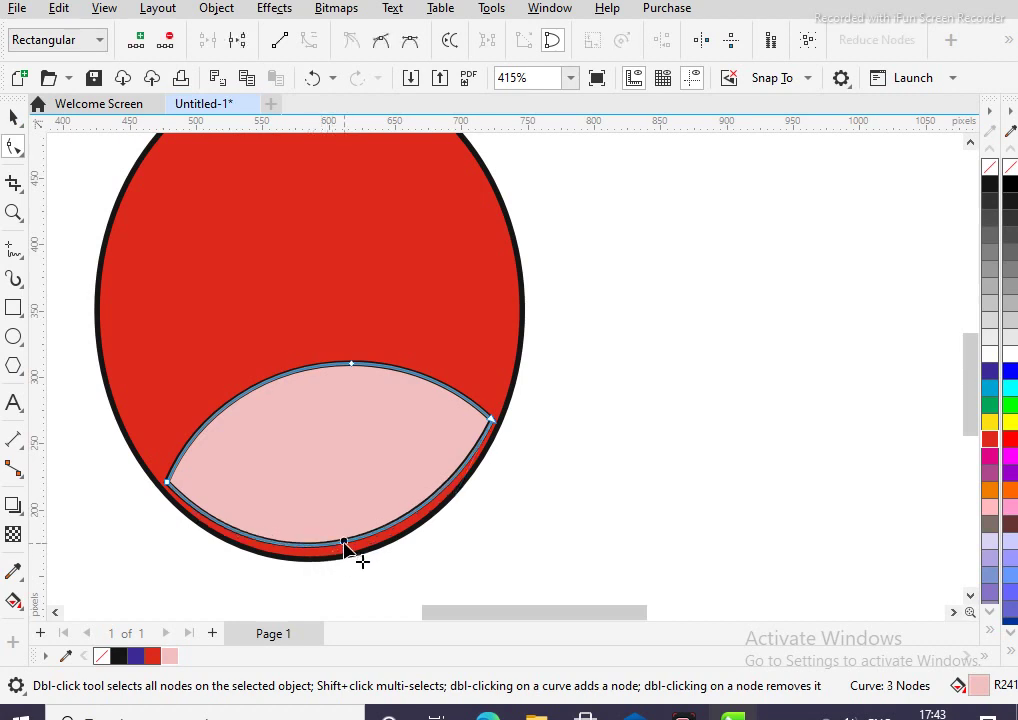
left_click_drag(343, 542, 344, 546)
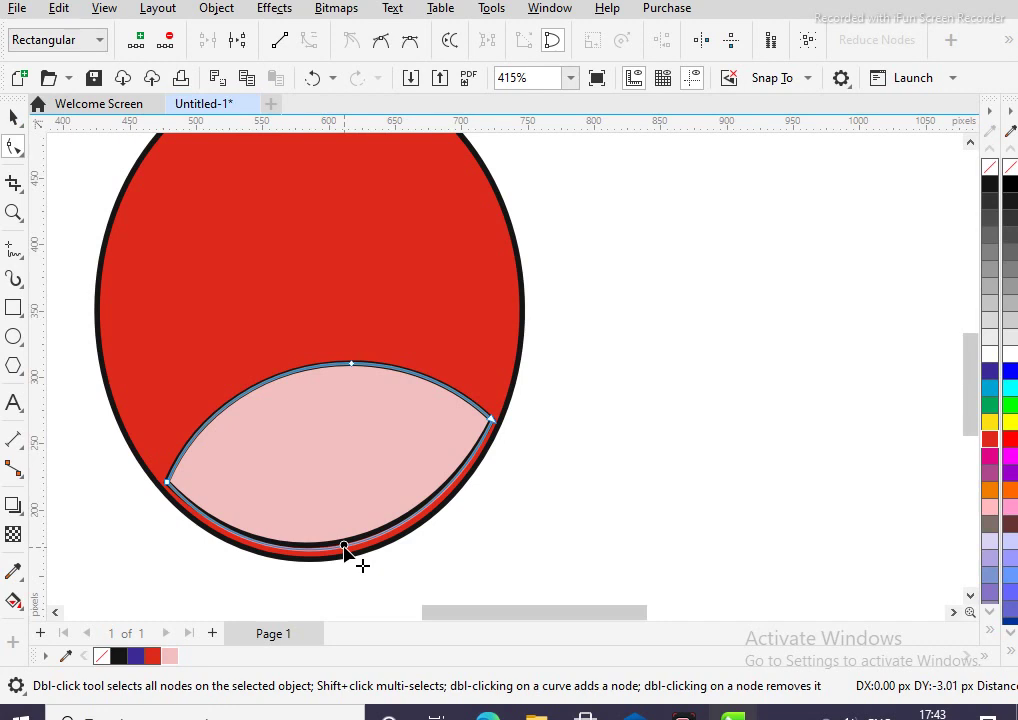
left_click_drag(344, 547, 344, 547)
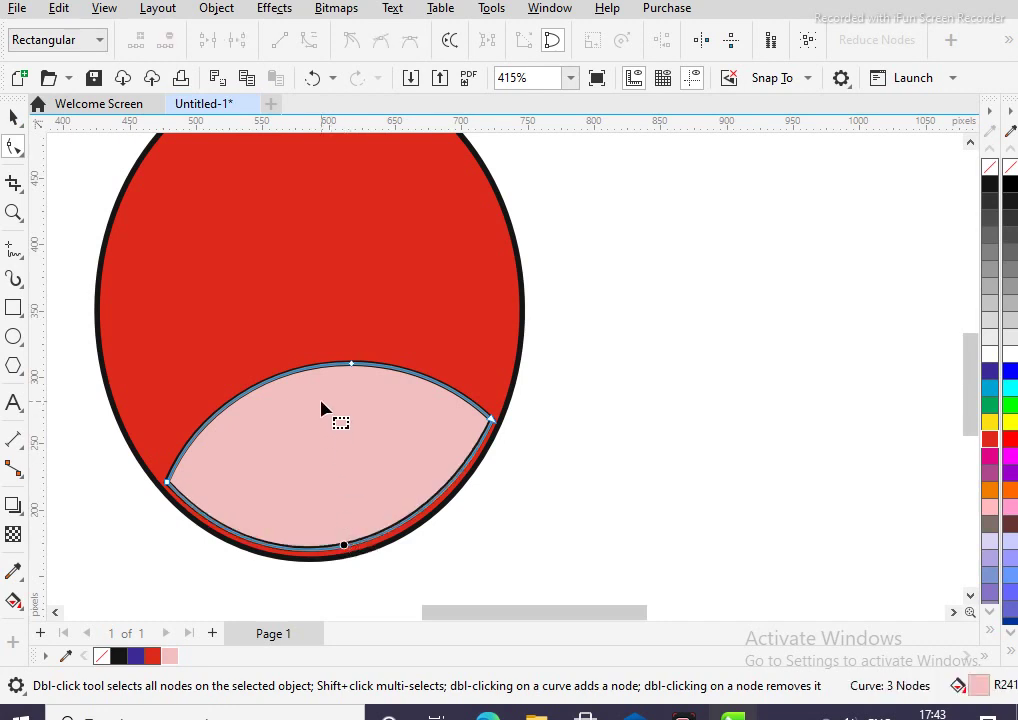
Delete the pink shape's top node and add a new node on the upper curve, right of its centre
double_click(351, 366)
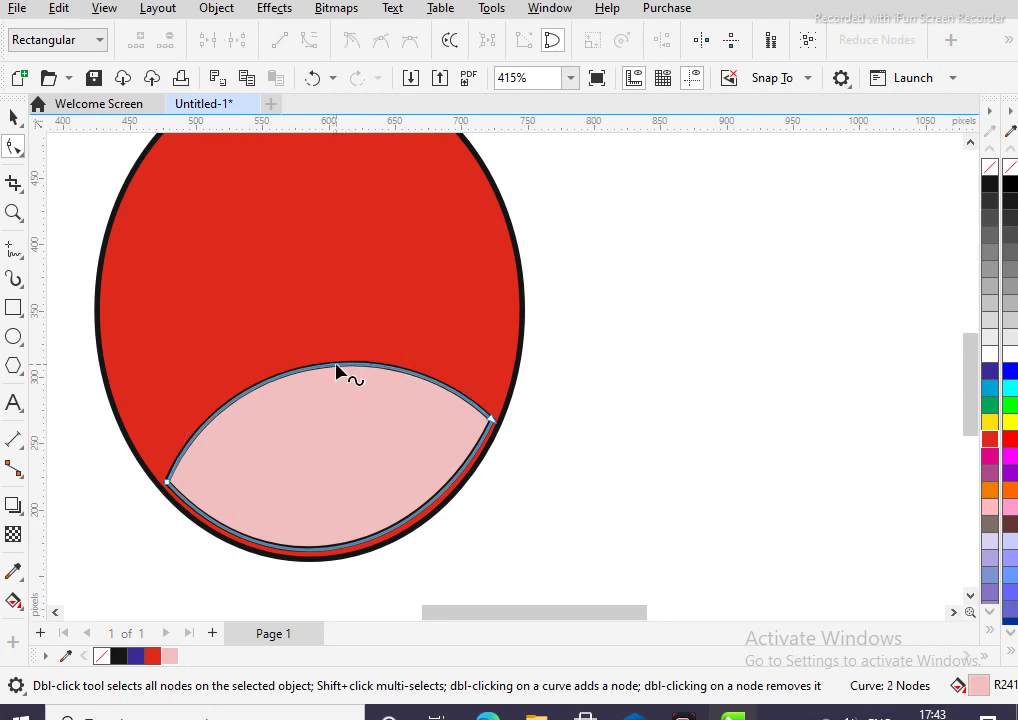
left_click(387, 367)
left_click(389, 369)
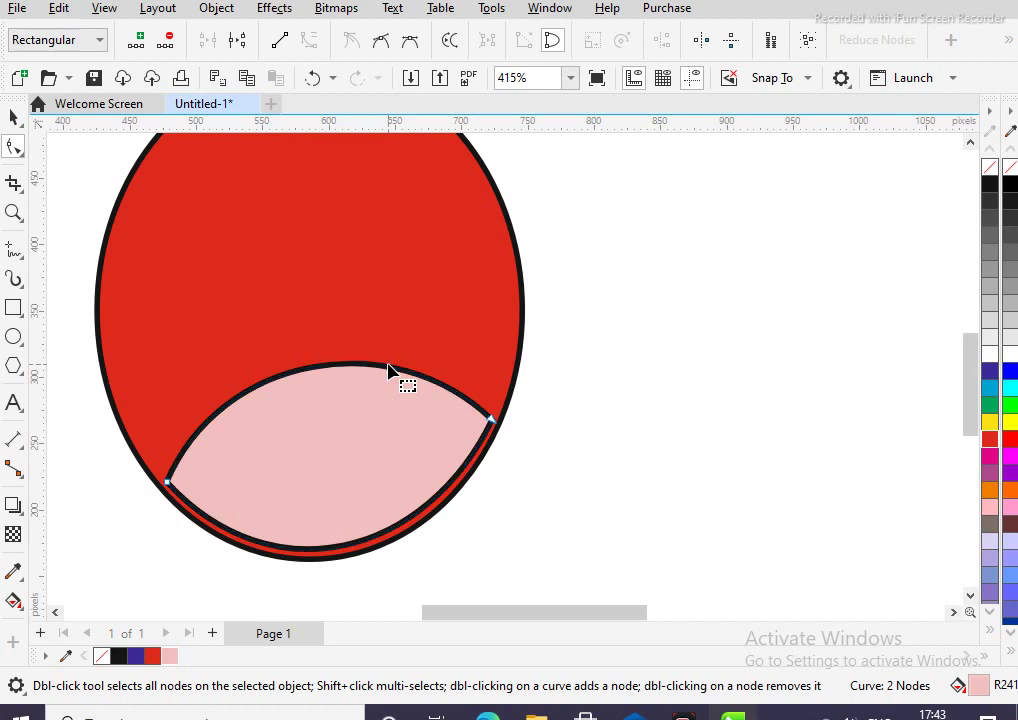
mouse_move(390, 368)
left_mouse_down()
mouse_move(391, 358)
mouse_move(397, 365)
left_mouse_up()
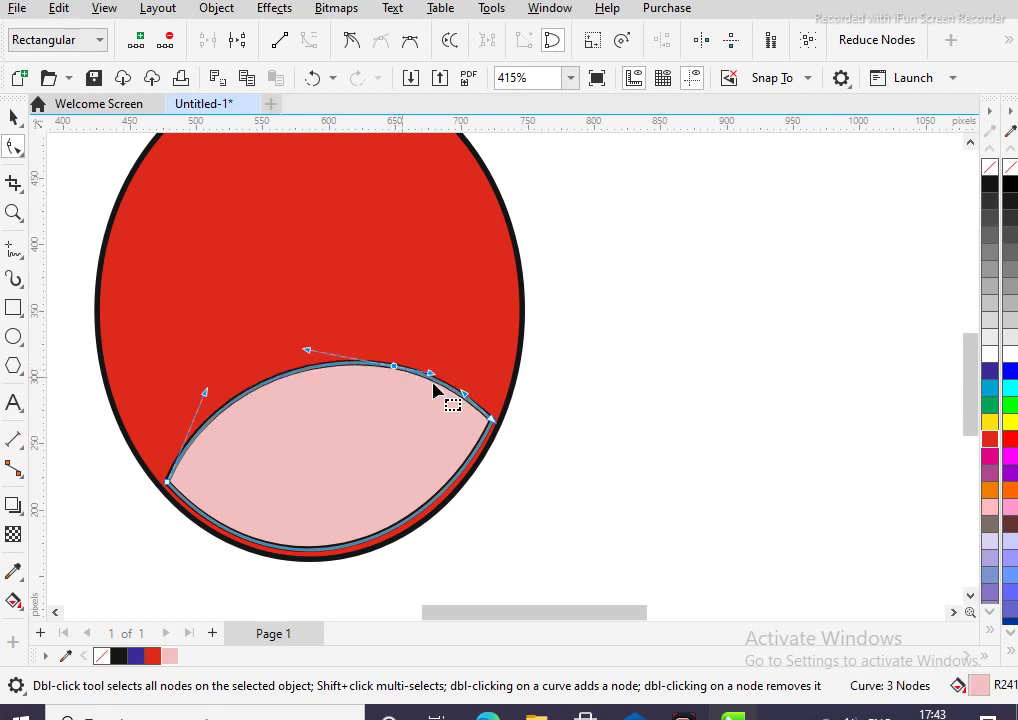
Round the pink shape's upper curve outward near both corners using the curve handles, and delete the extra top node
left_click_drag(463, 393, 468, 383)
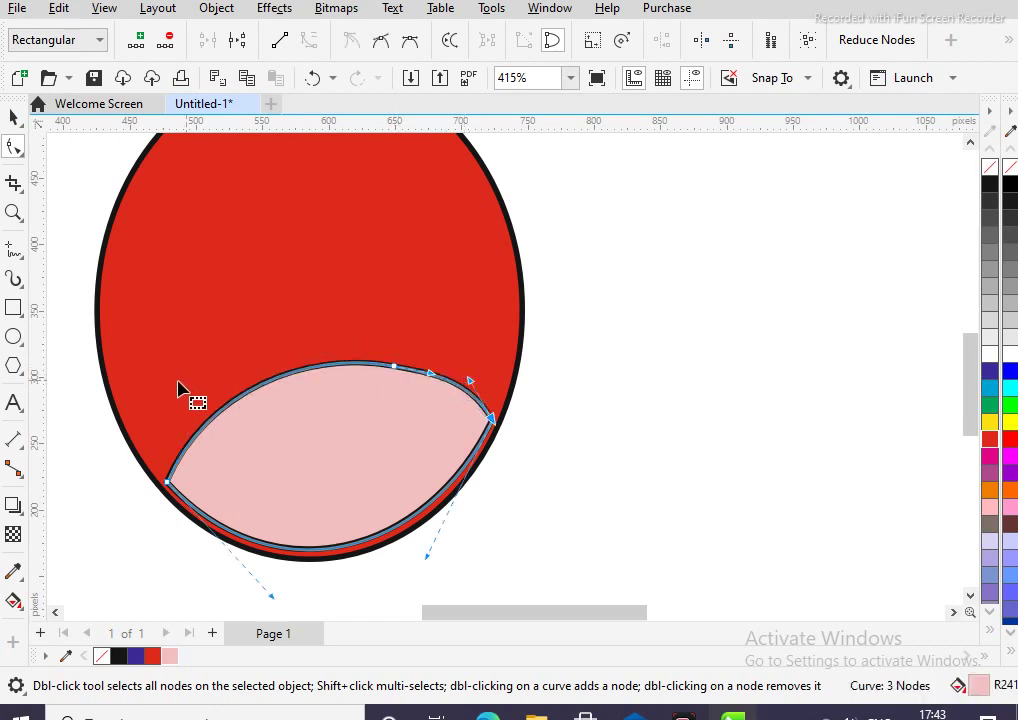
left_click(168, 483)
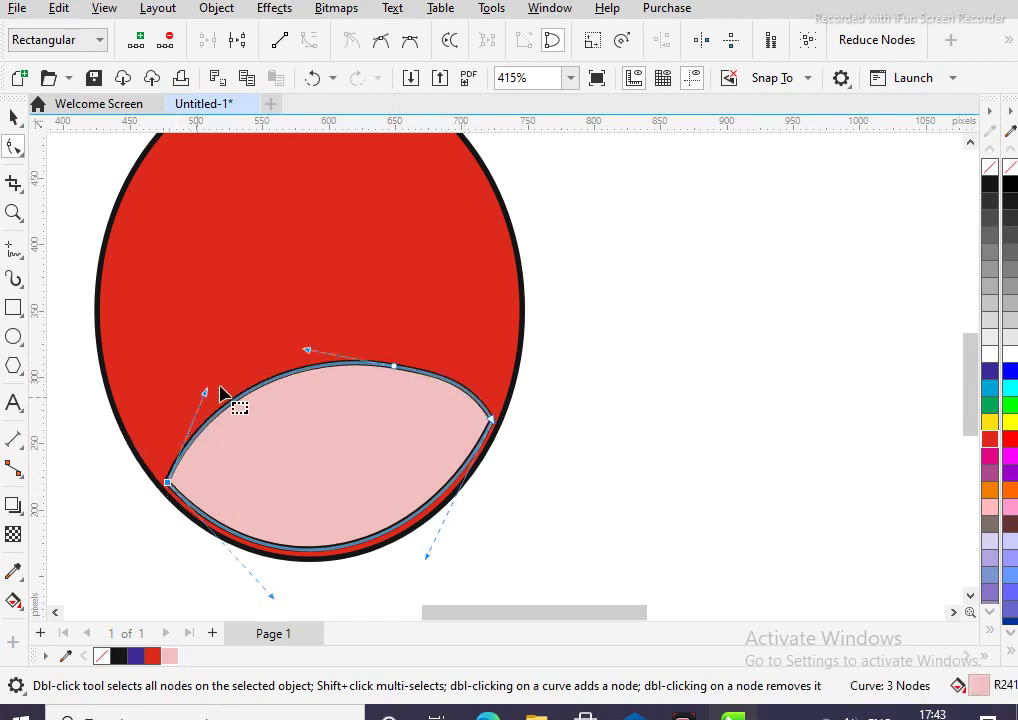
left_click_drag(201, 392, 193, 383)
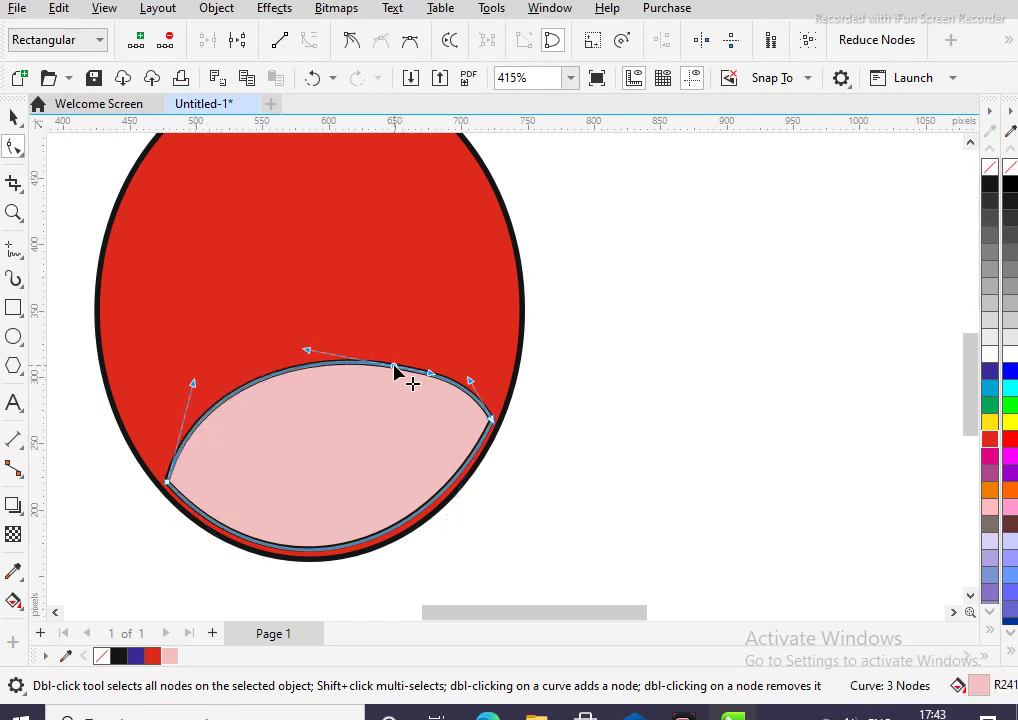
double_click(395, 368)
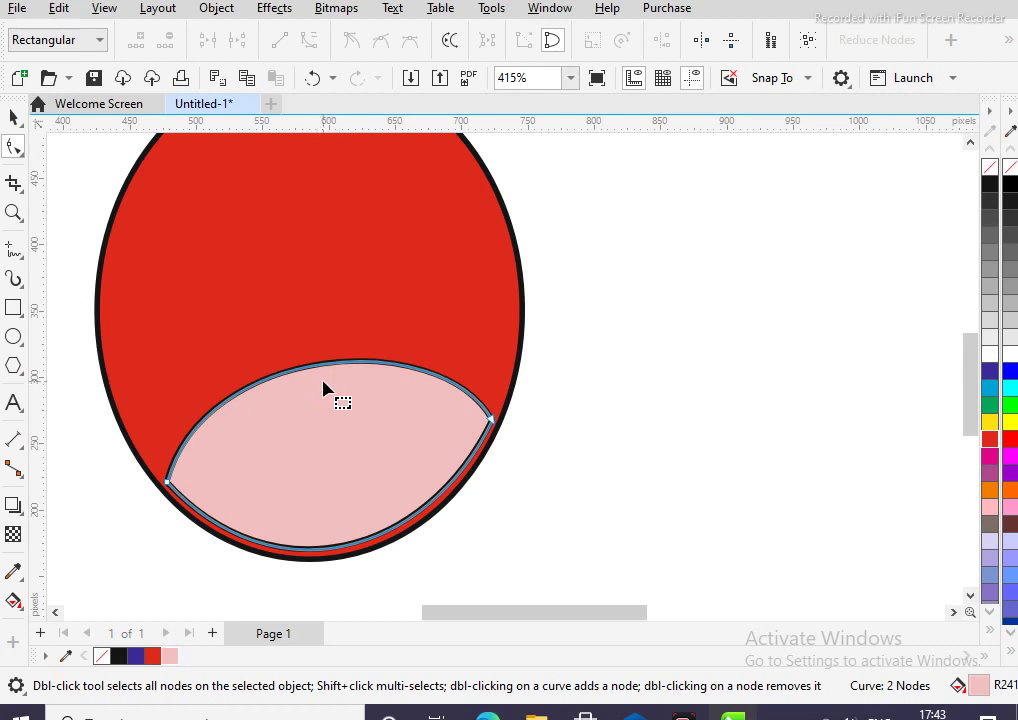
scroll(413, 356, "down", 3)
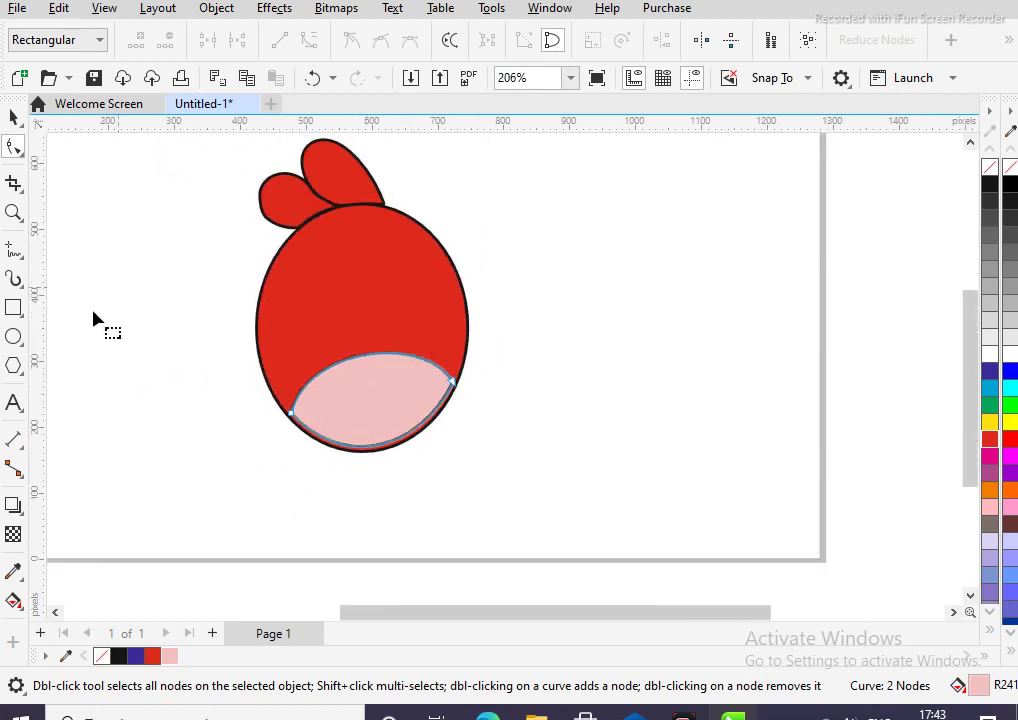
scroll(74, 260, "up", 1)
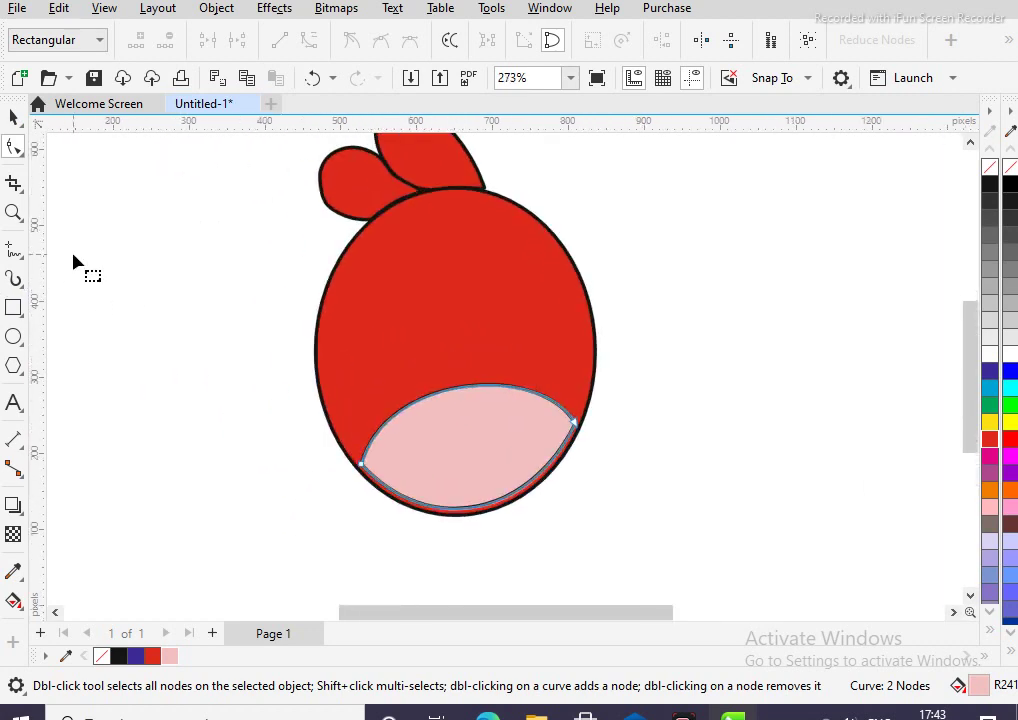
left_click(14, 117)
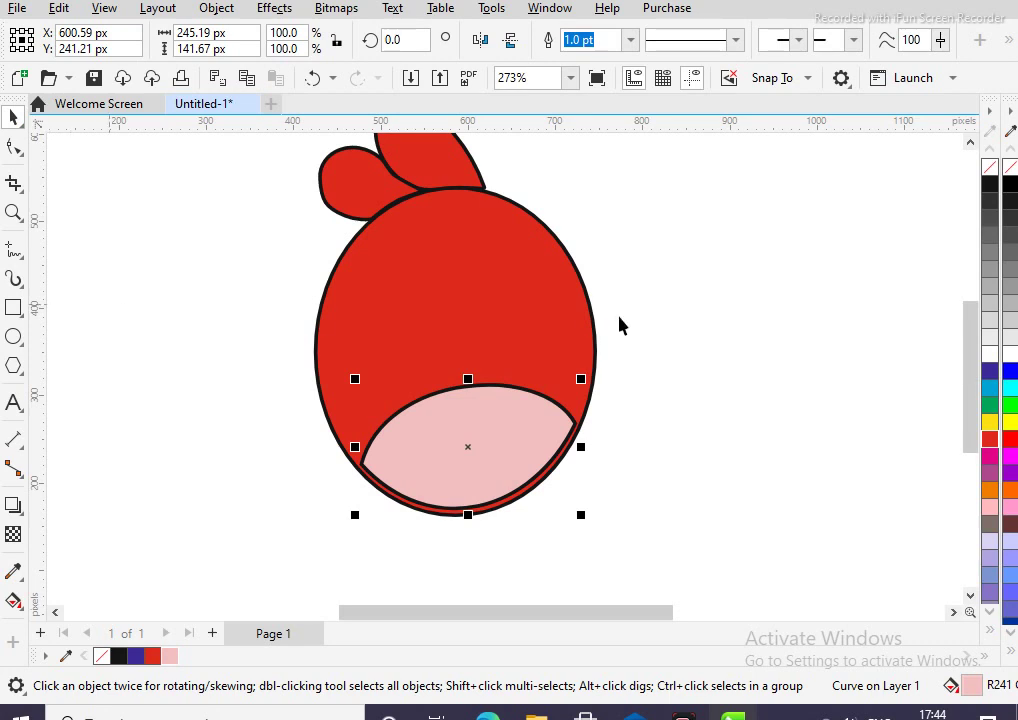
Draw an upright eye ellipse about 70 by 87 px on the red body, right of centre above the belly
left_click(14, 337)
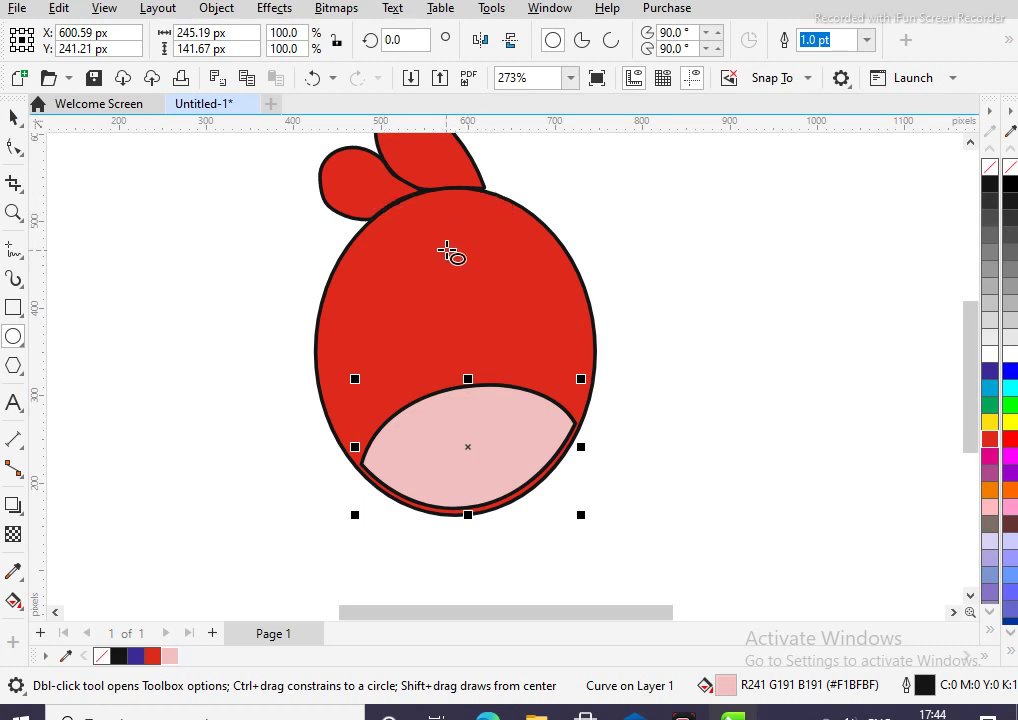
scroll(488, 268, "down", 1)
scroll(488, 268, "up", 1)
left_click_drag(499, 275, 562, 351)
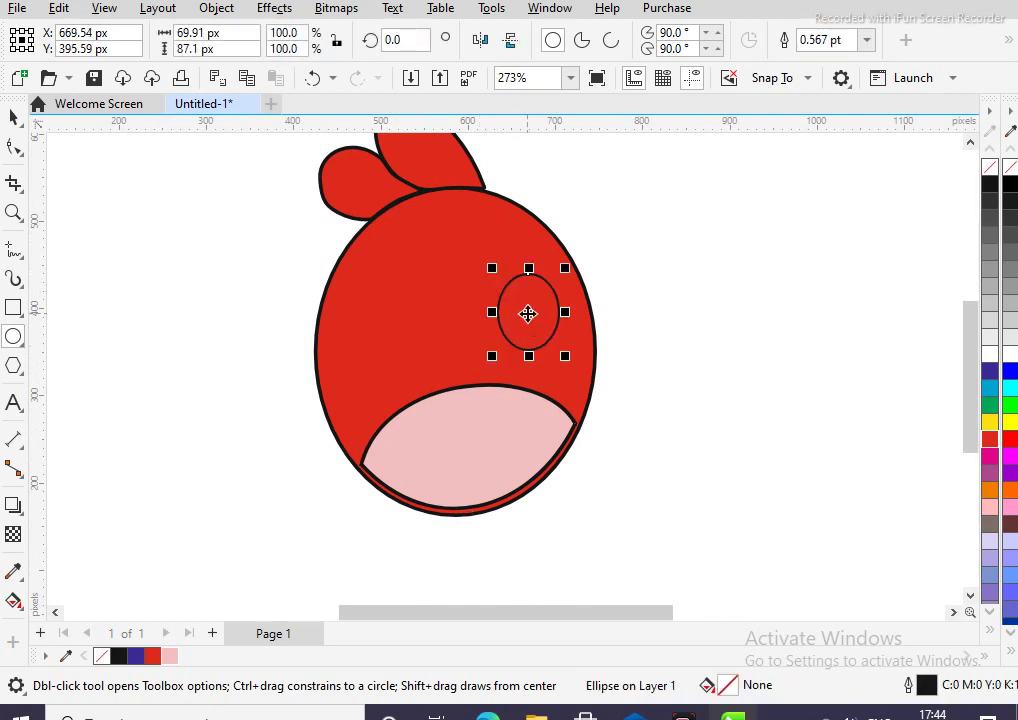
Copy the eye ellipse leftward with a slight overlap, and shift the right one to about X 671 px, Y 399 px
left_click_drag(528, 314, 477, 312)
left_click(530, 311)
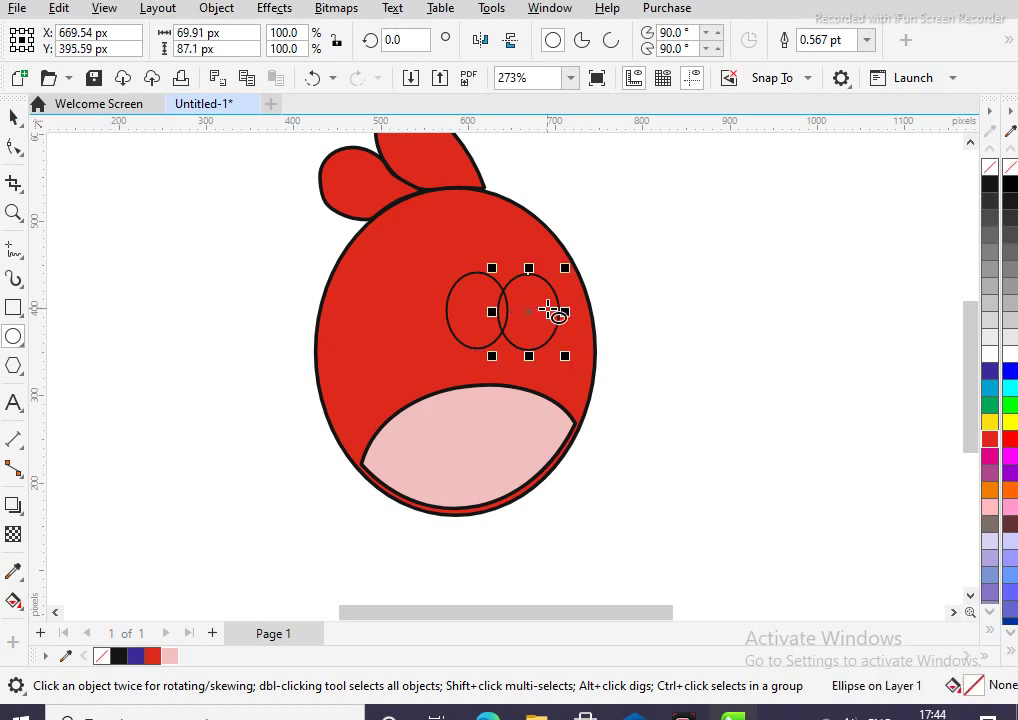
mouse_move(533, 313)
left_mouse_down()
mouse_move(563, 316)
mouse_move(531, 319)
mouse_move(533, 310)
left_mouse_up()
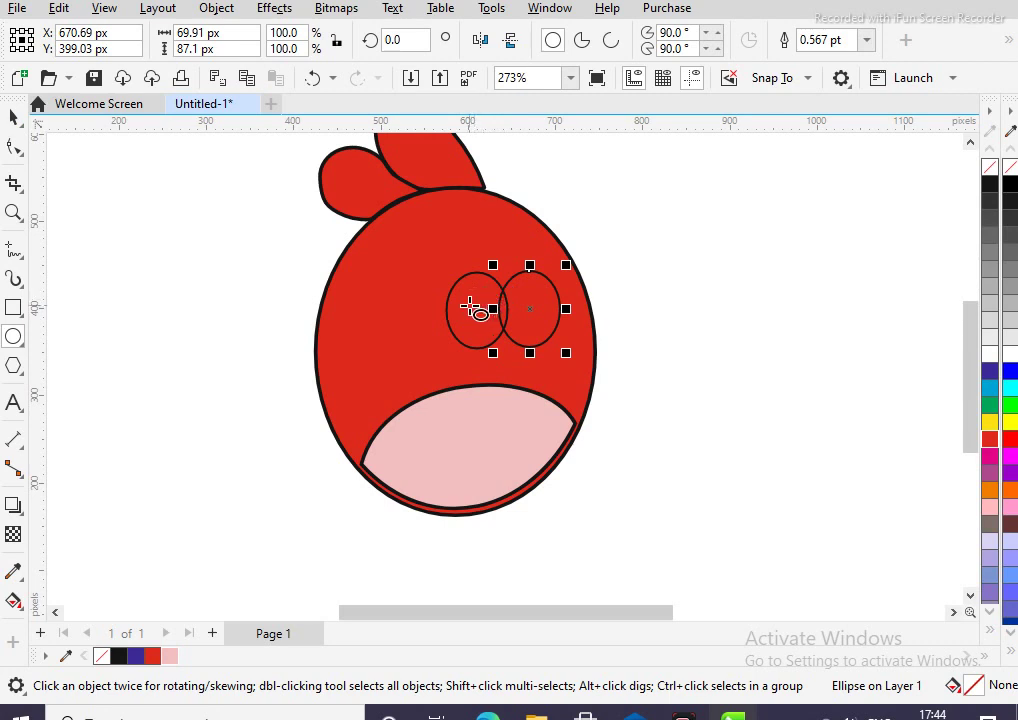
left_click(531, 303)
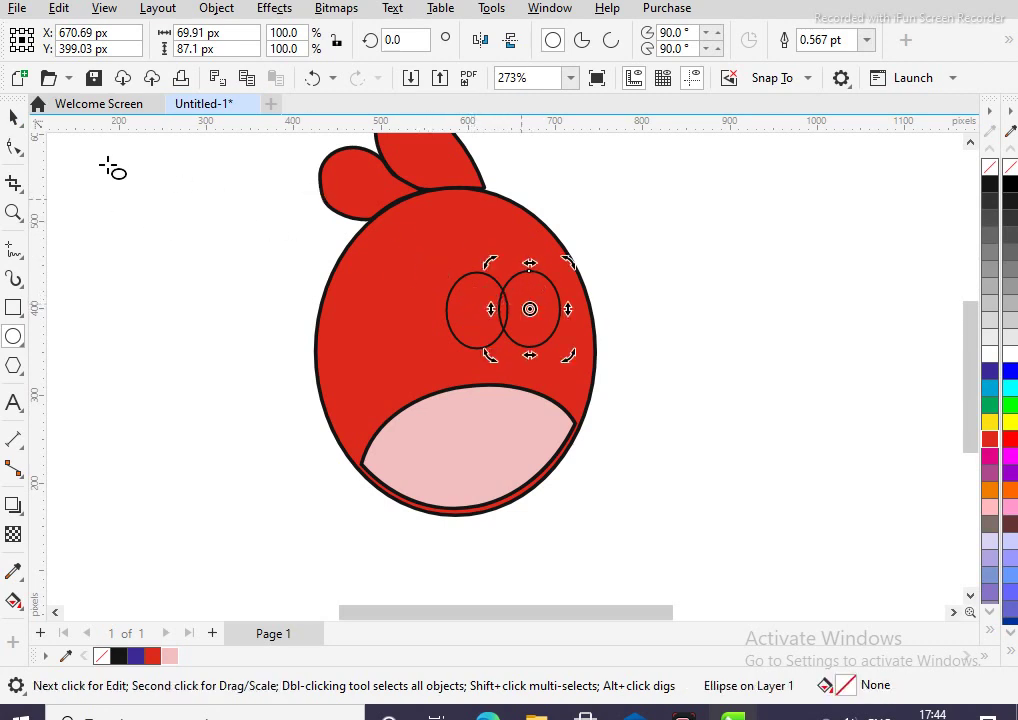
Move both eye ellipses onto the blank page beside the red body, keeping them slightly overlapped
left_click(13, 116)
left_click_drag(535, 302, 821, 316)
left_click(477, 309)
left_click_drag(477, 309, 820, 320)
Fill both eye ellipses with white
left_click(840, 338)
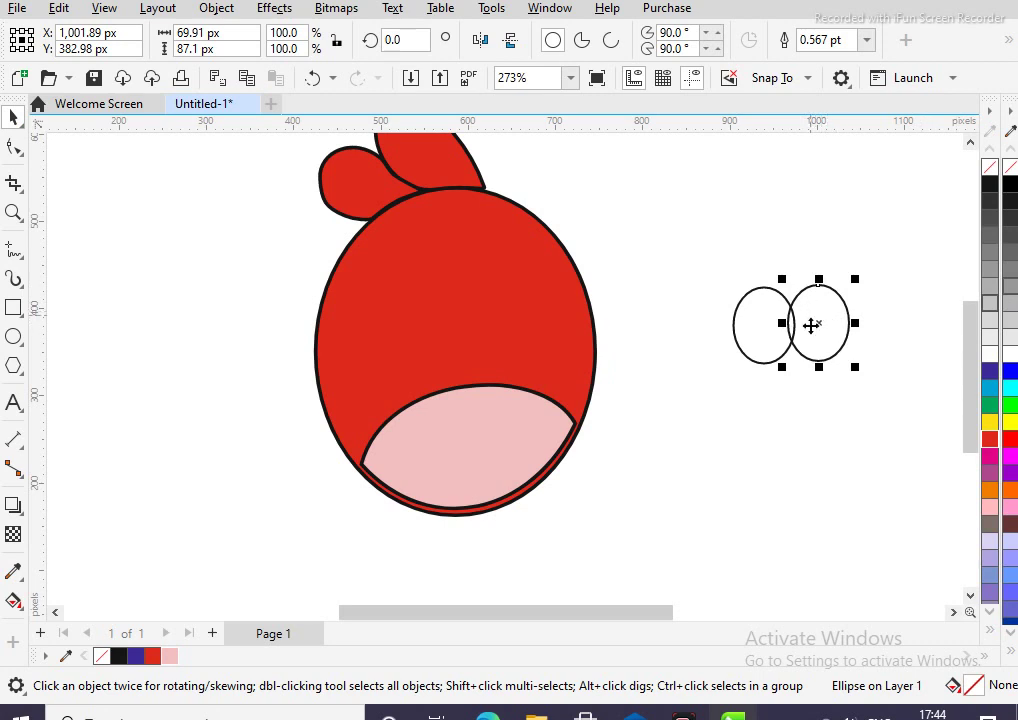
left_click(990, 355)
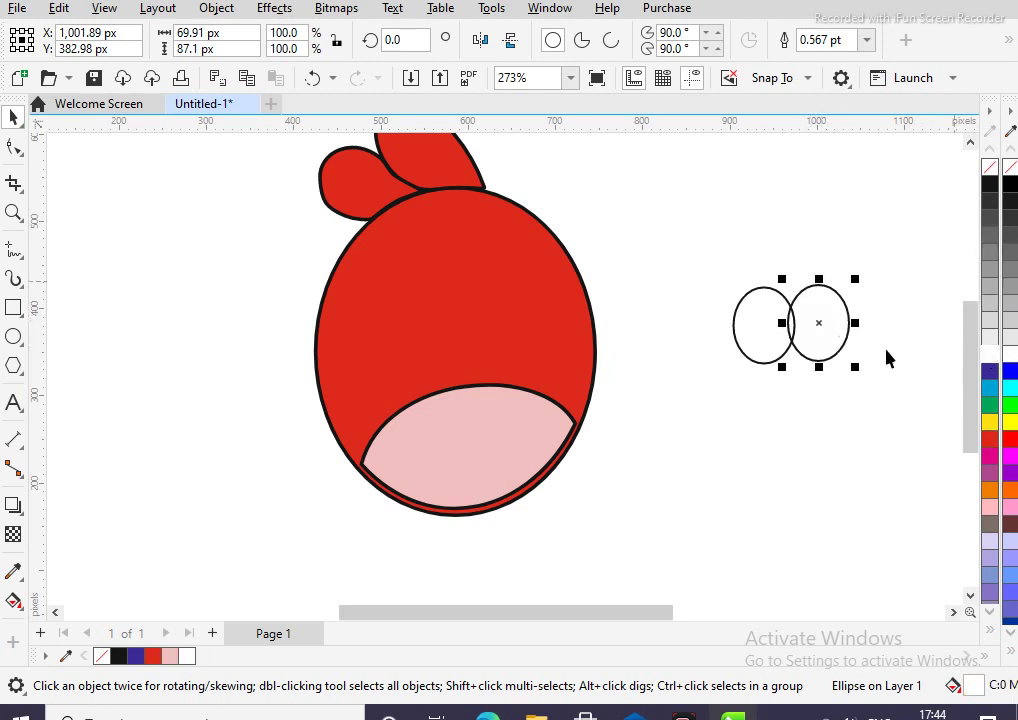
left_click(739, 340)
left_click(991, 354)
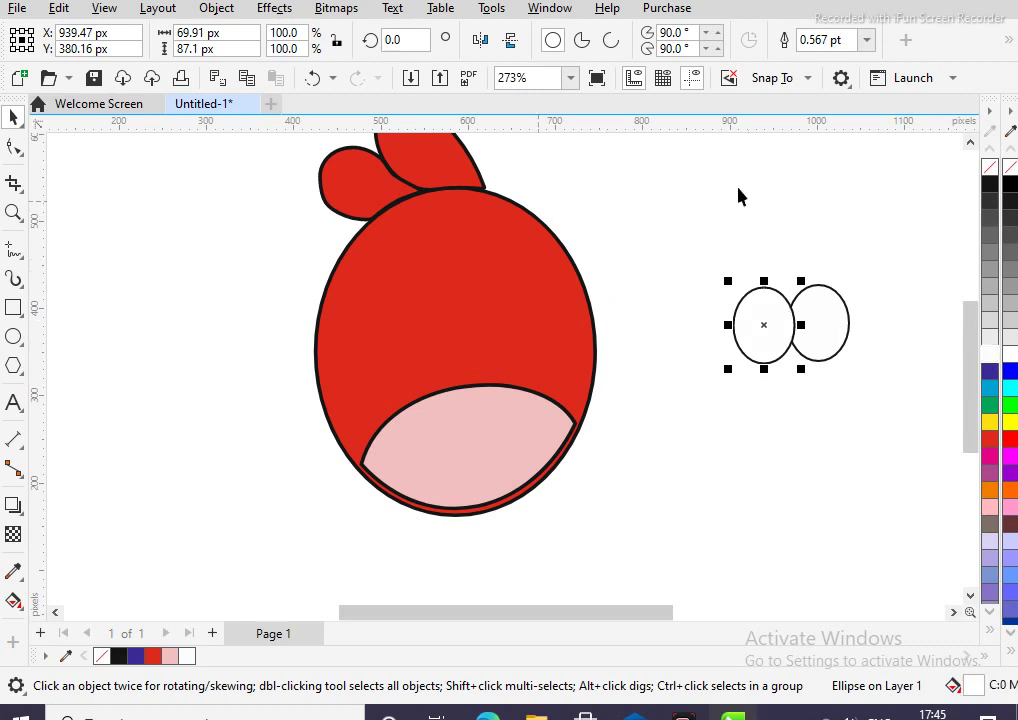
Try Front Minus Back, Intersect and Simplify on the two overlapping eye ellipses
left_click_drag(668, 266, 885, 392)
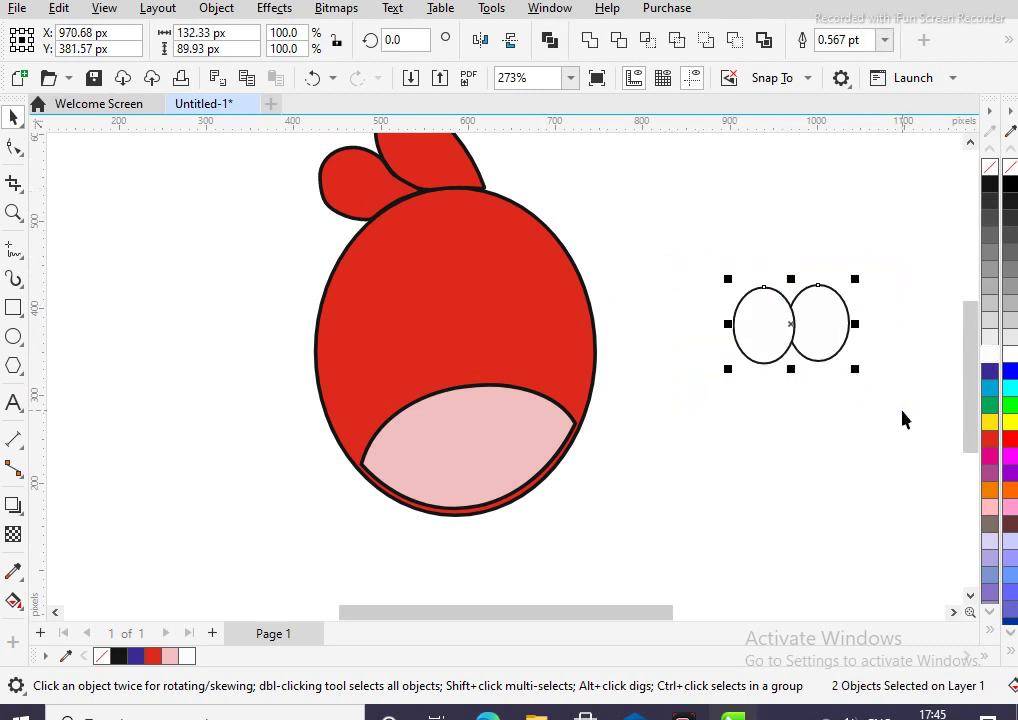
left_click(706, 41)
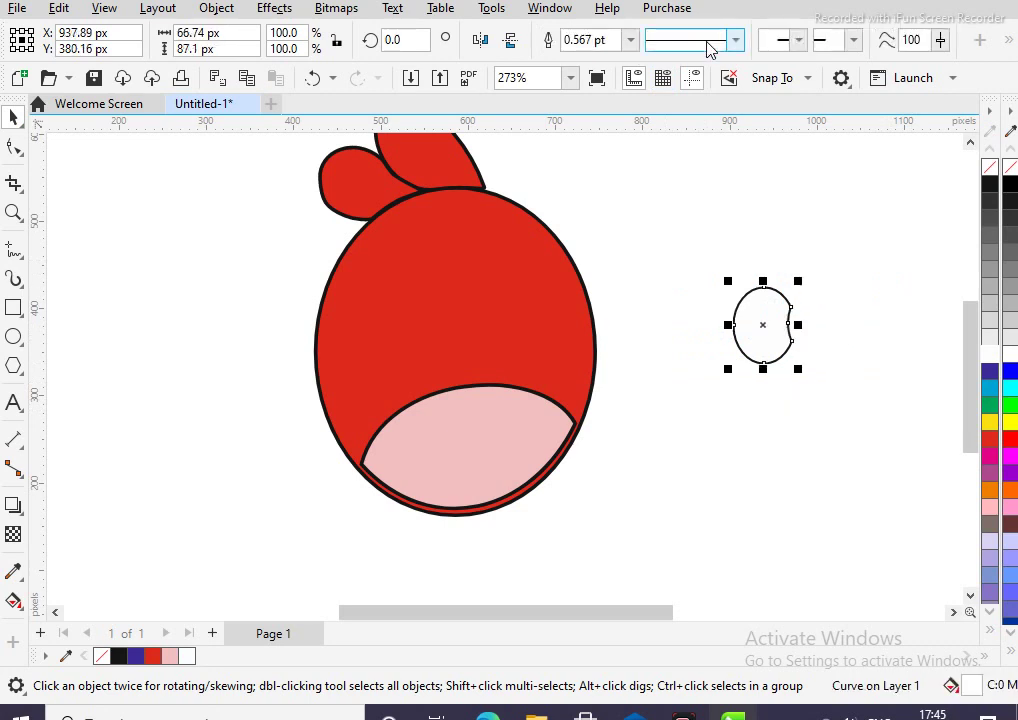
key("ctrl+z")
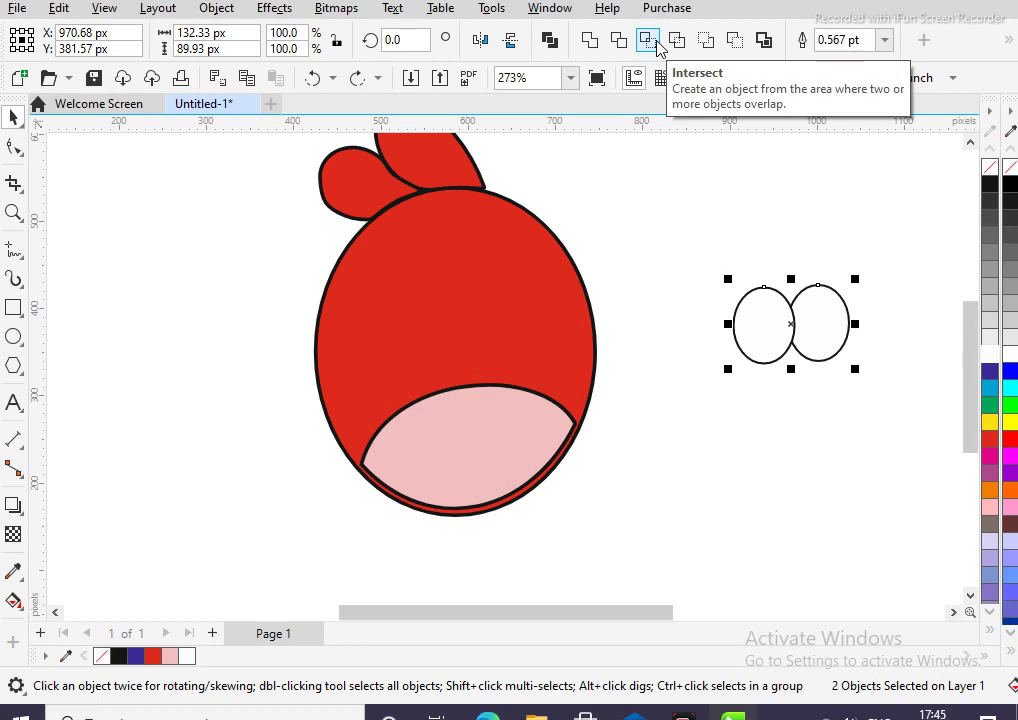
left_click(657, 47)
left_click_drag(670, 252, 885, 417)
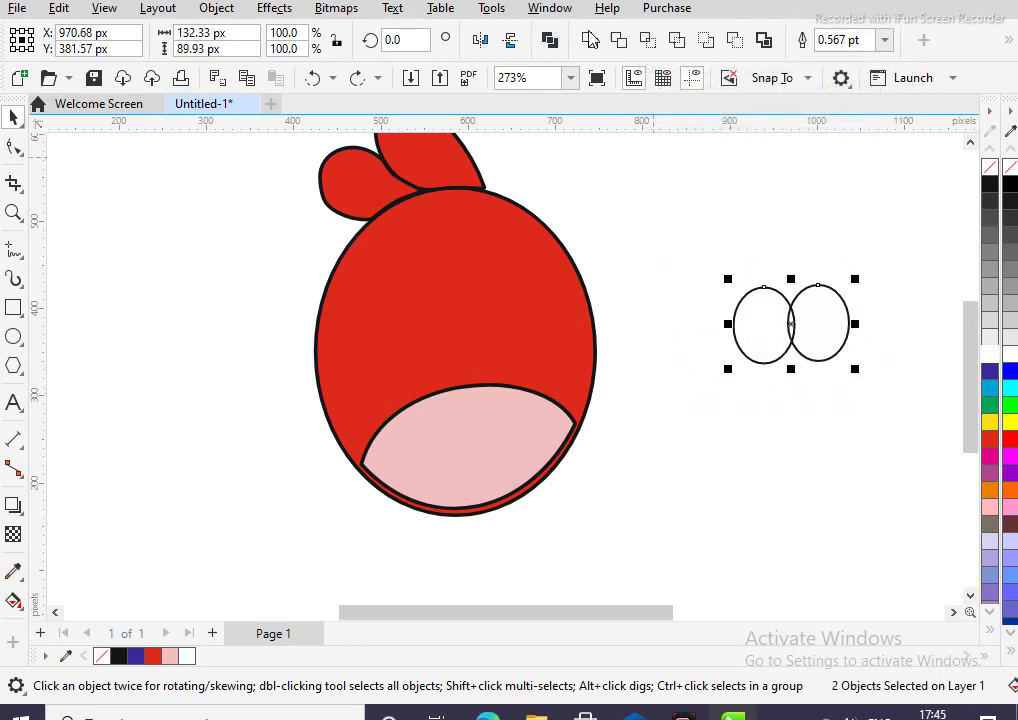
left_click(677, 42)
Group the two overlapping eye ellipses
left_click_drag(688, 267, 902, 445)
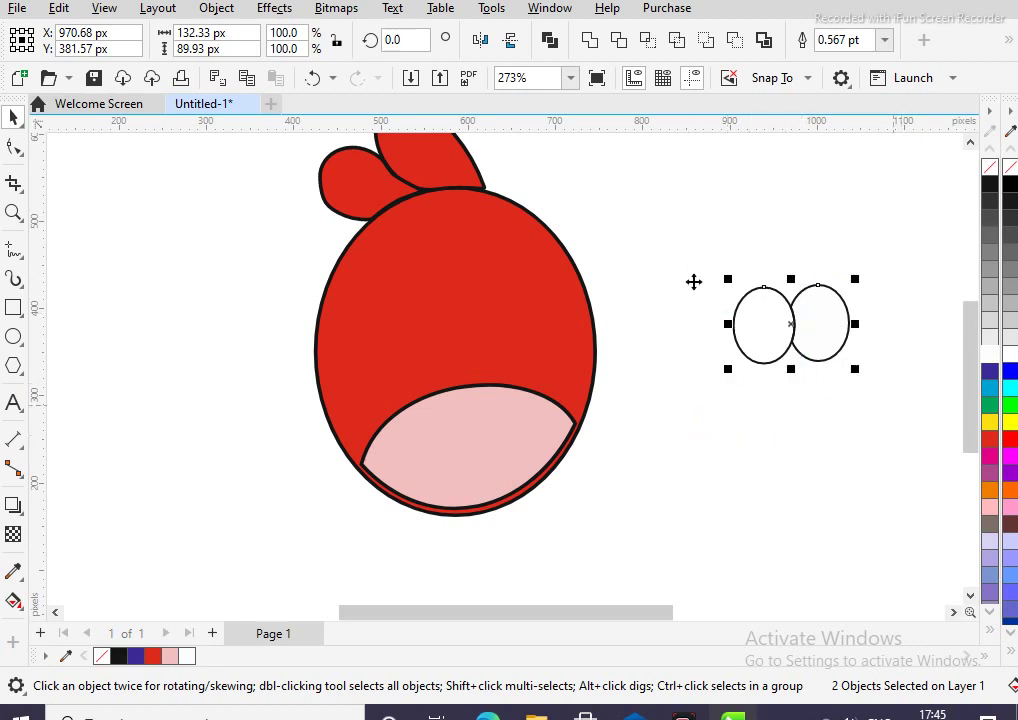
left_click(218, 8)
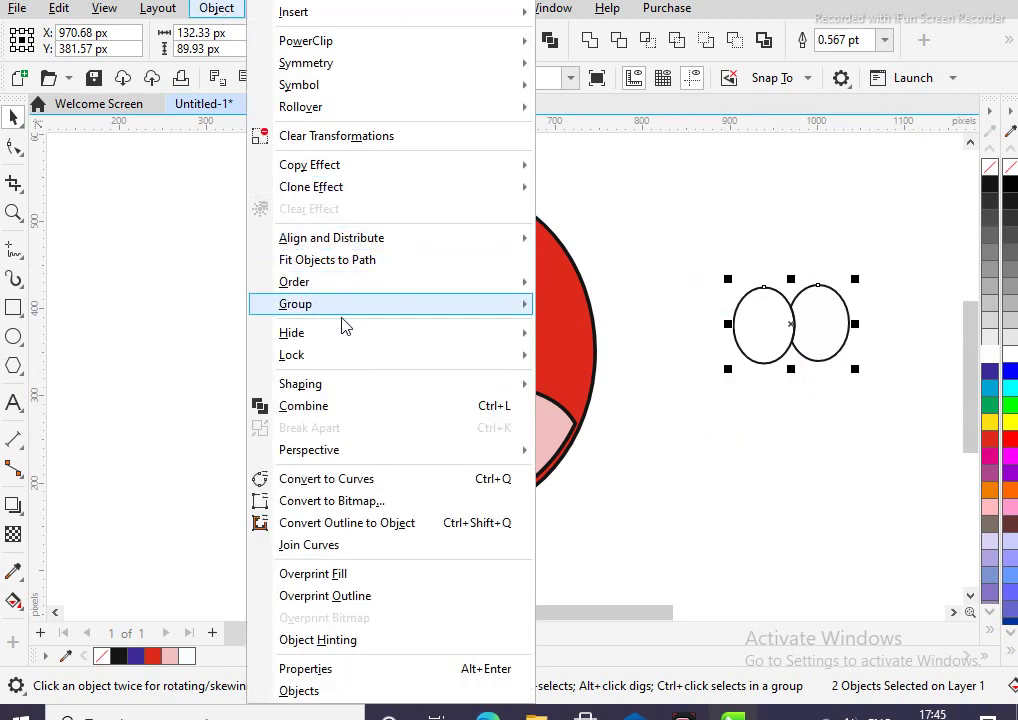
mouse_move(343, 314)
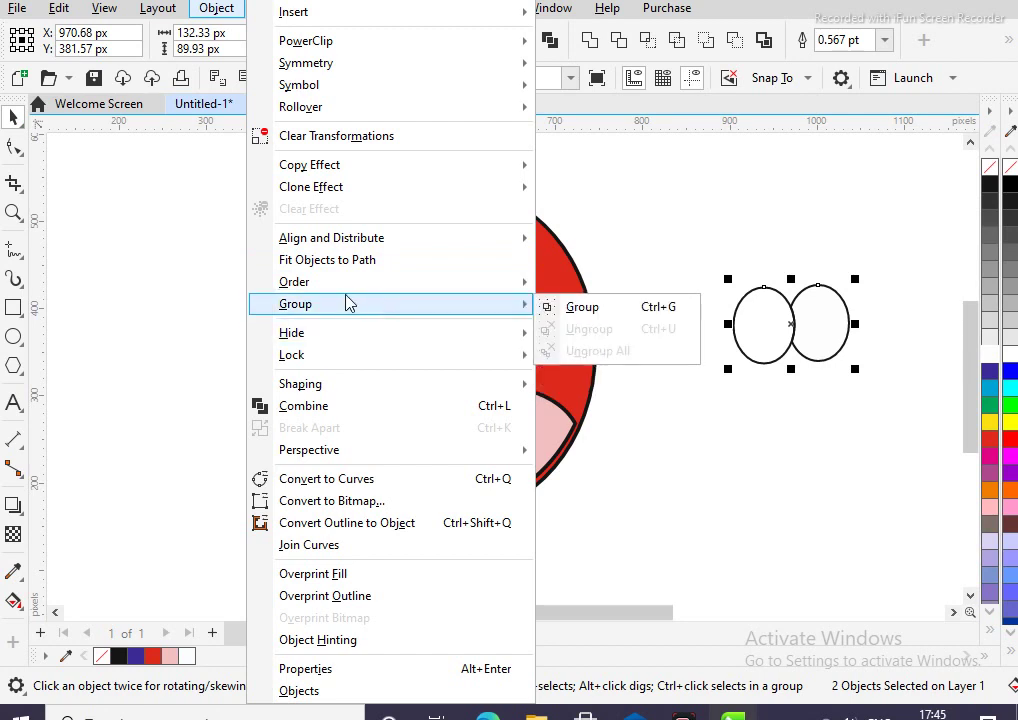
left_click(584, 306)
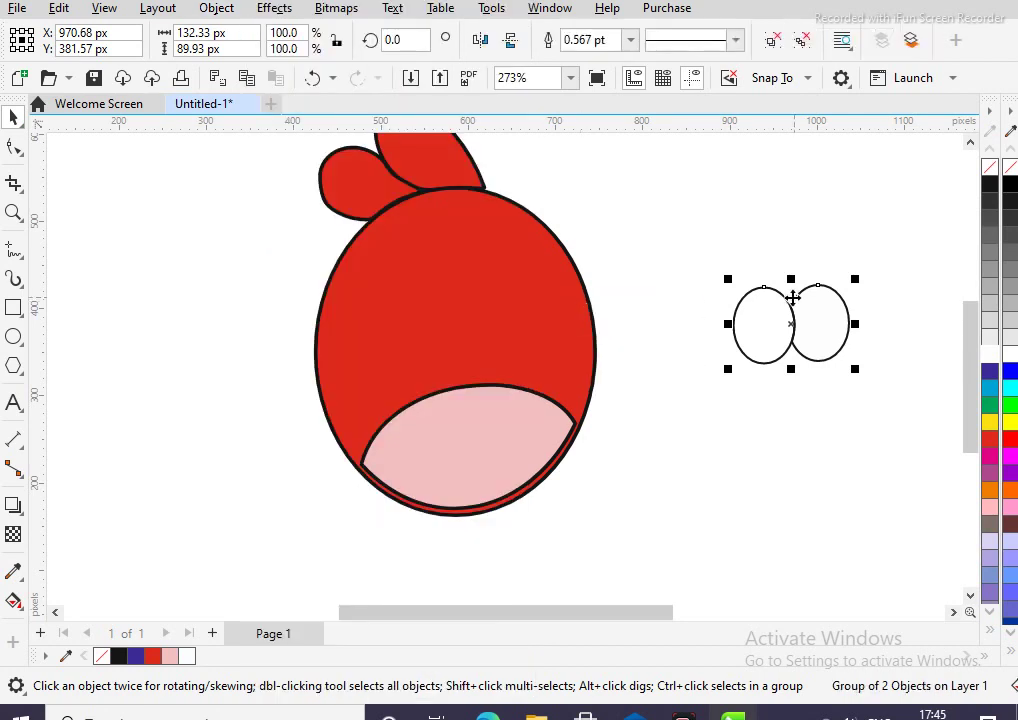
Mirror the eye group horizontally and place it on the red body above the belly, at about X 630 px, Y 395 px
left_click(481, 42)
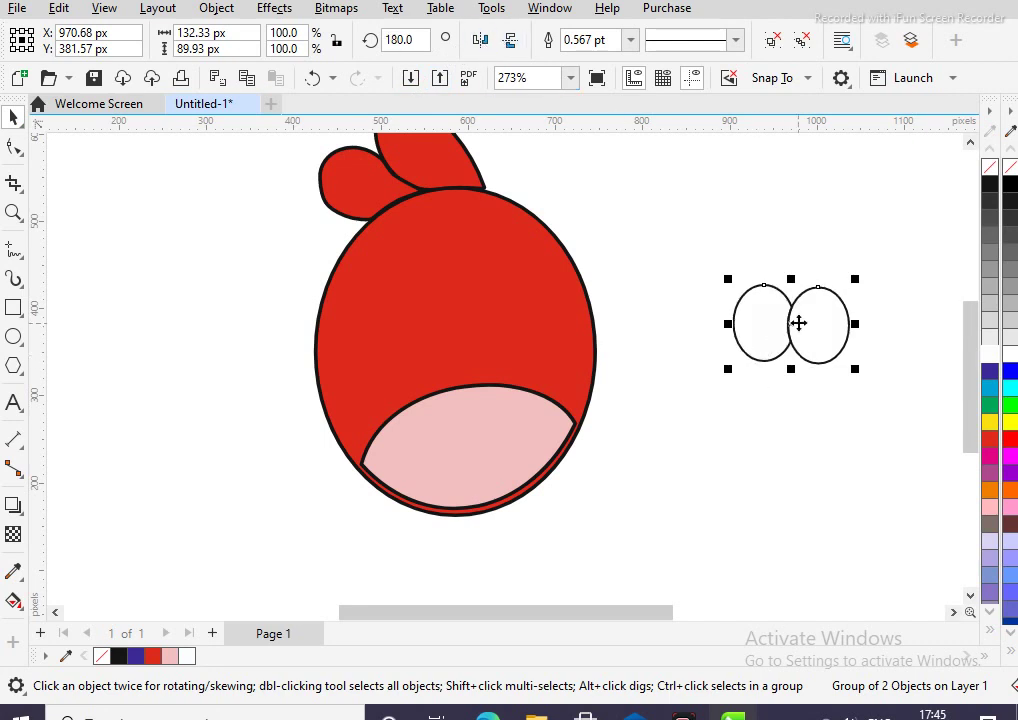
left_click_drag(790, 323, 495, 318)
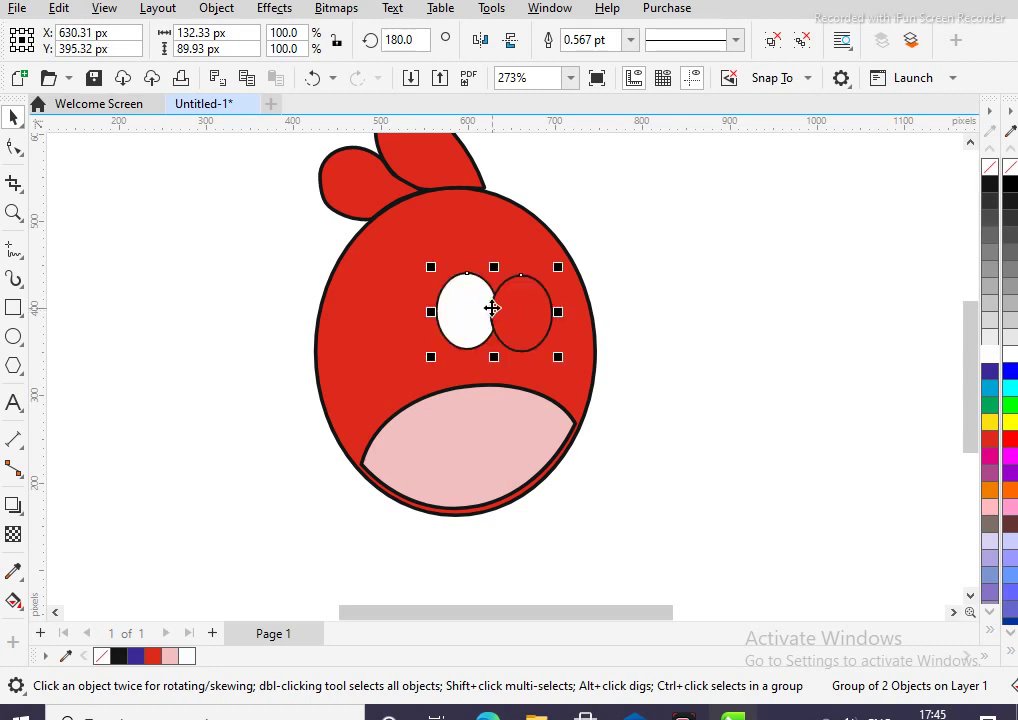
left_click(518, 310)
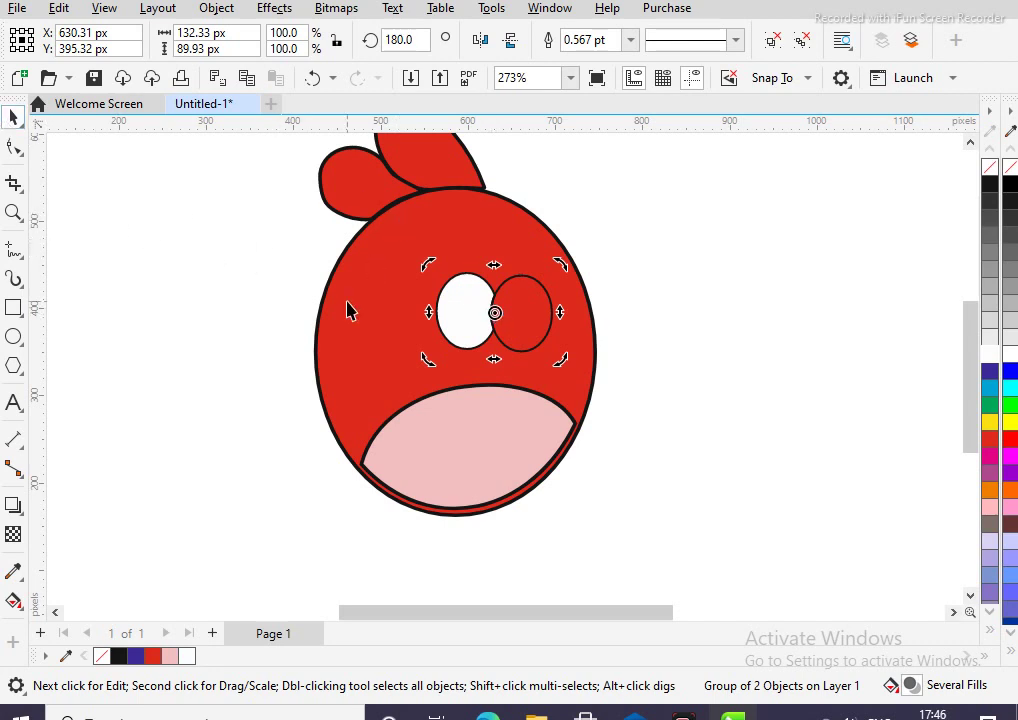
Undo the last placement of the eye group and put it back on the red body with a white fill
key("ctrl+z")
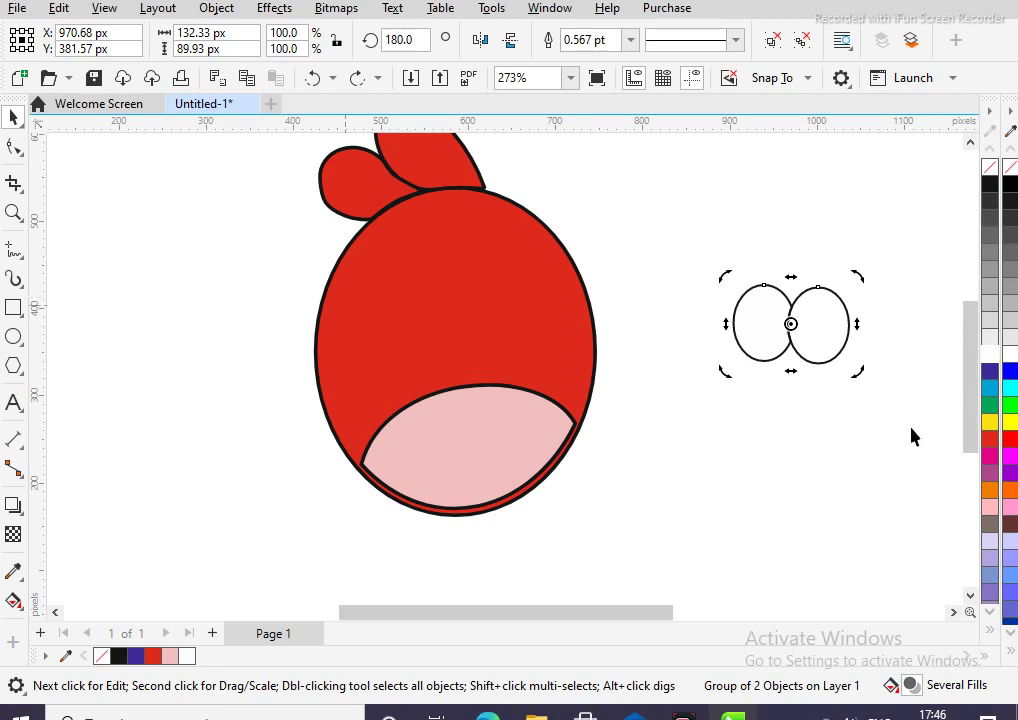
left_click(795, 347)
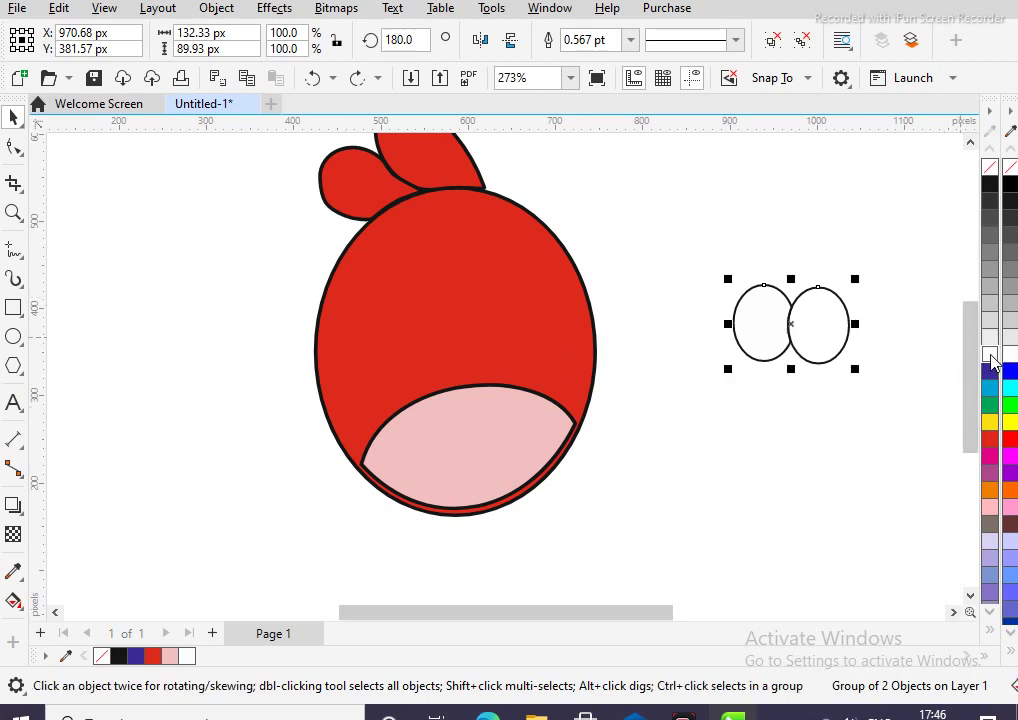
left_click_drag(789, 328, 509, 320)
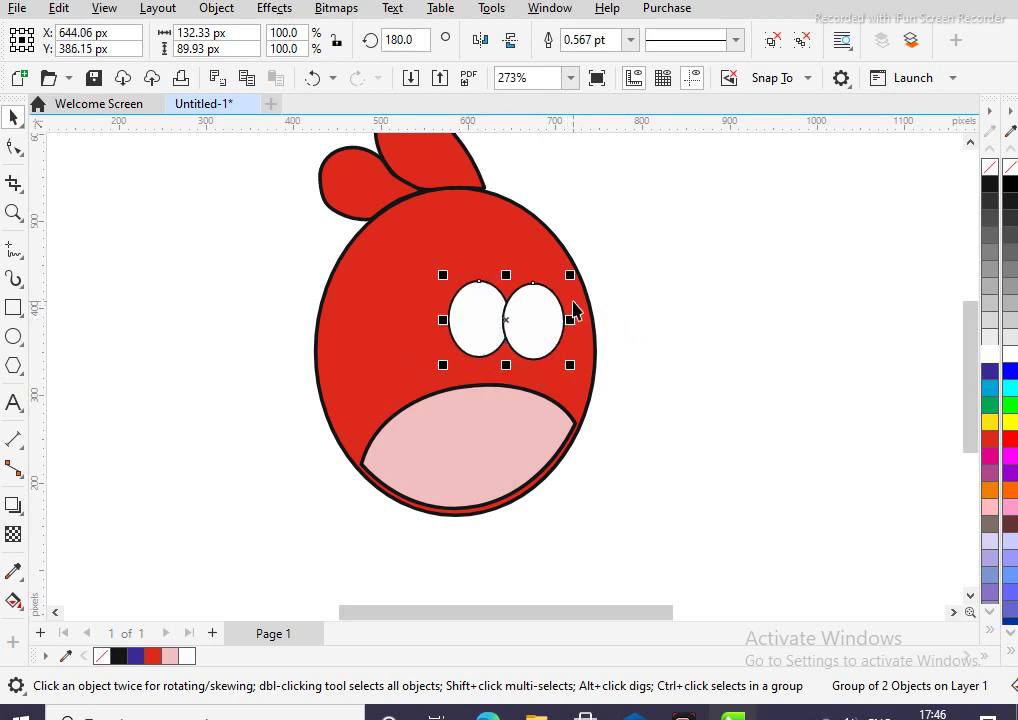
Rotate the eye group to about 184.5 degrees and reposition it above the belly at about X 635 px, Y 393 px
left_click(509, 320)
left_click_drag(573, 268, 568, 268)
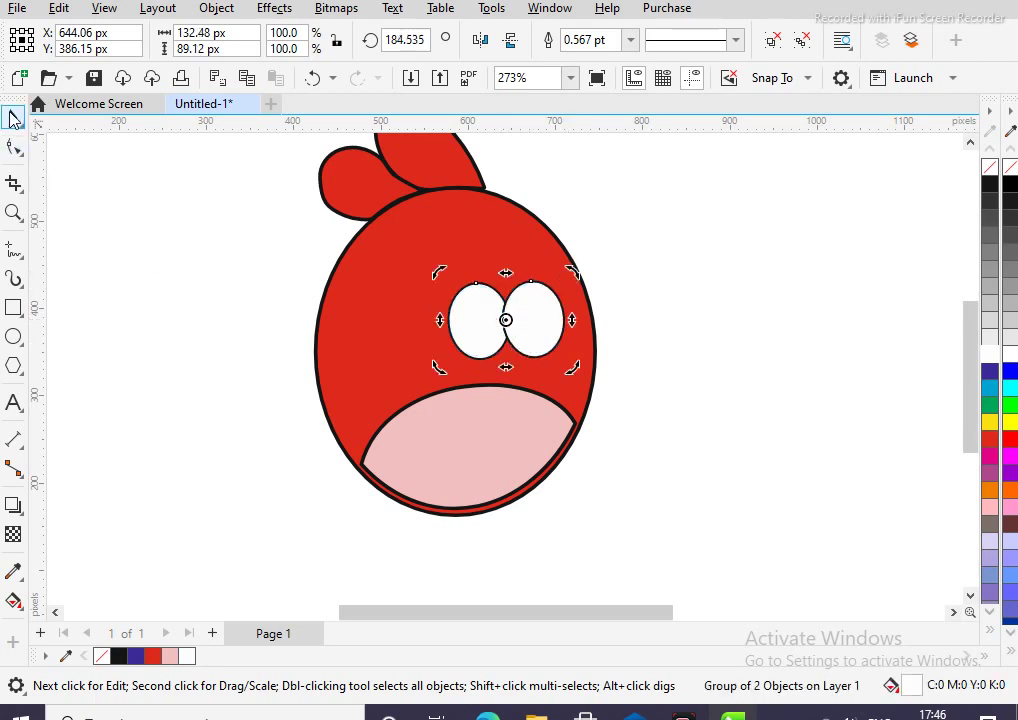
left_click(306, 311)
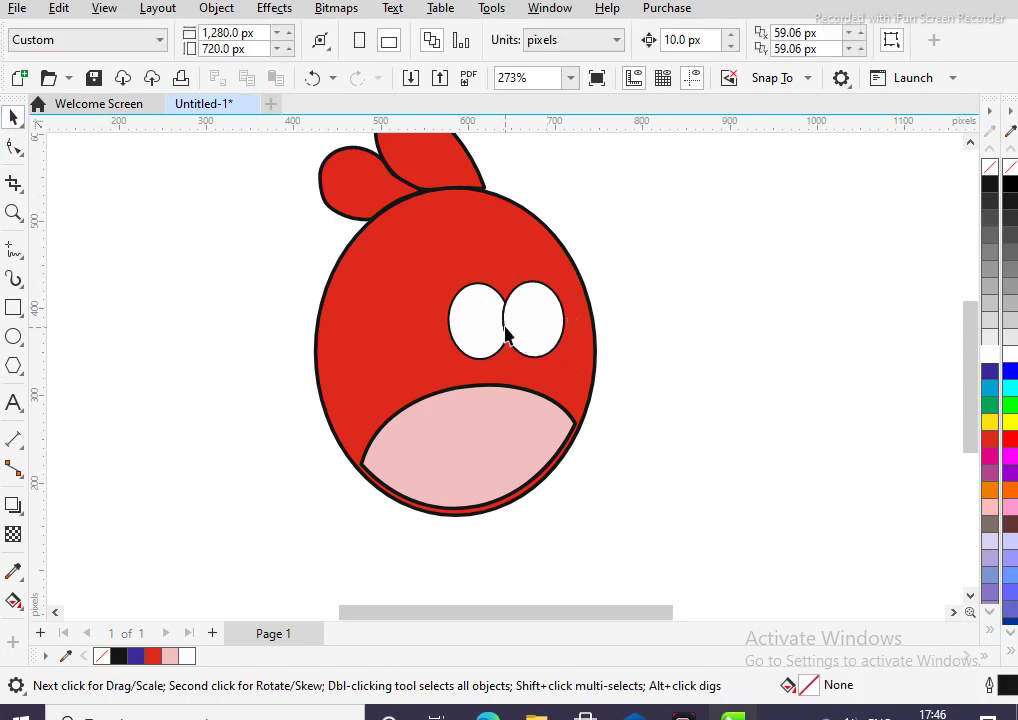
left_click(504, 323)
left_click_drag(504, 323, 513, 330)
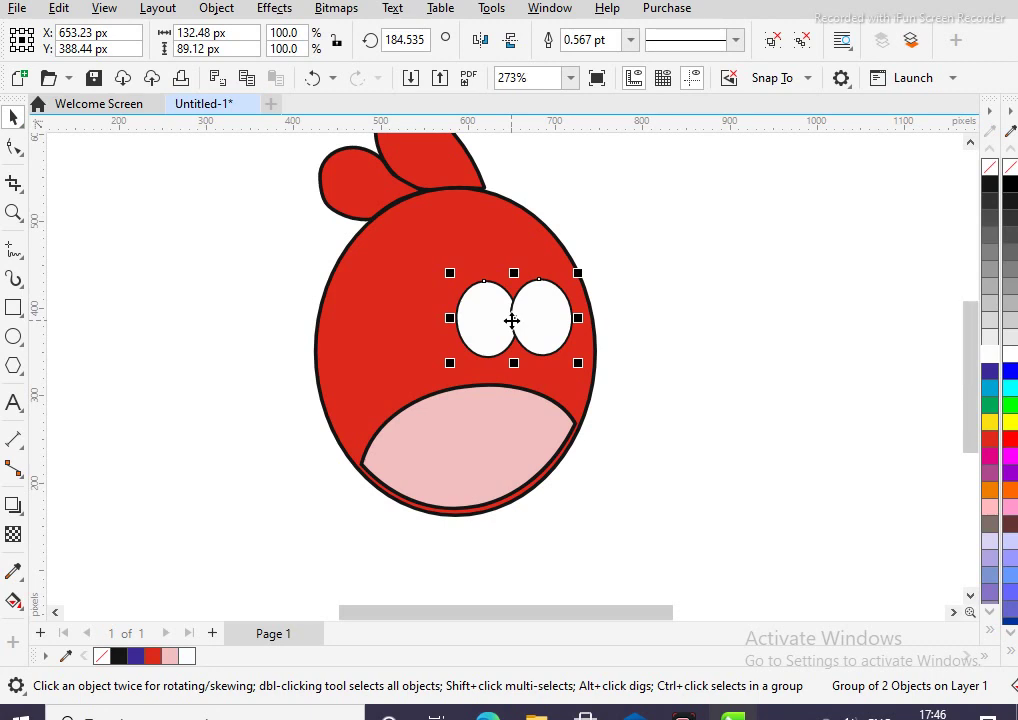
left_click_drag(521, 320, 500, 314)
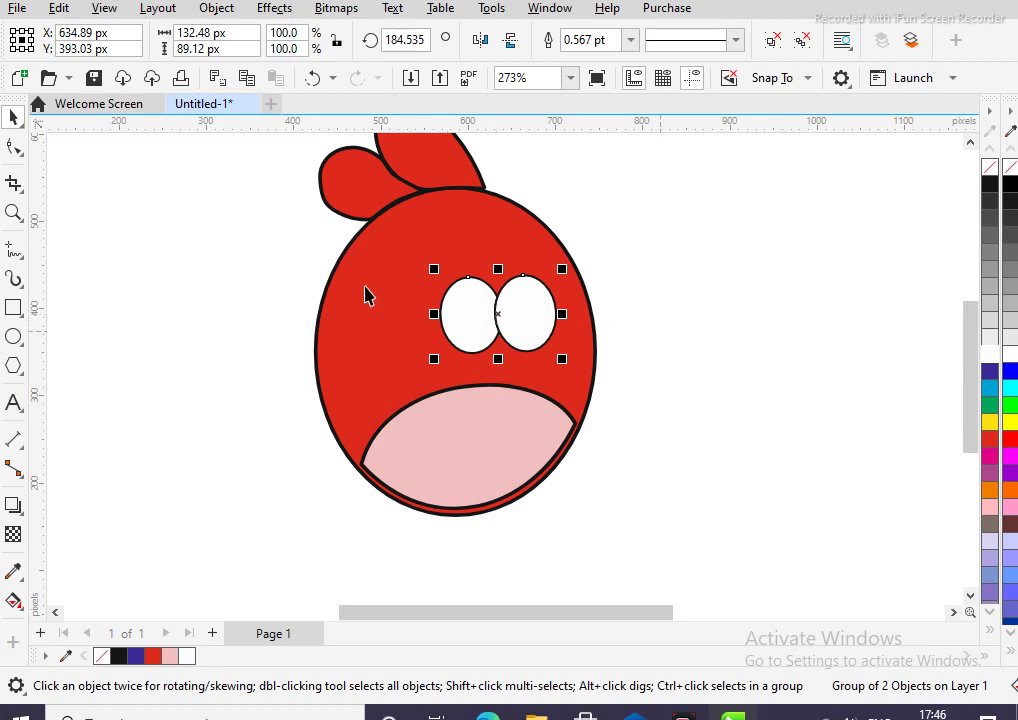
Draw a pupil ellipse about 24 by 28 px in the left eye and fill it black
left_click(12, 338)
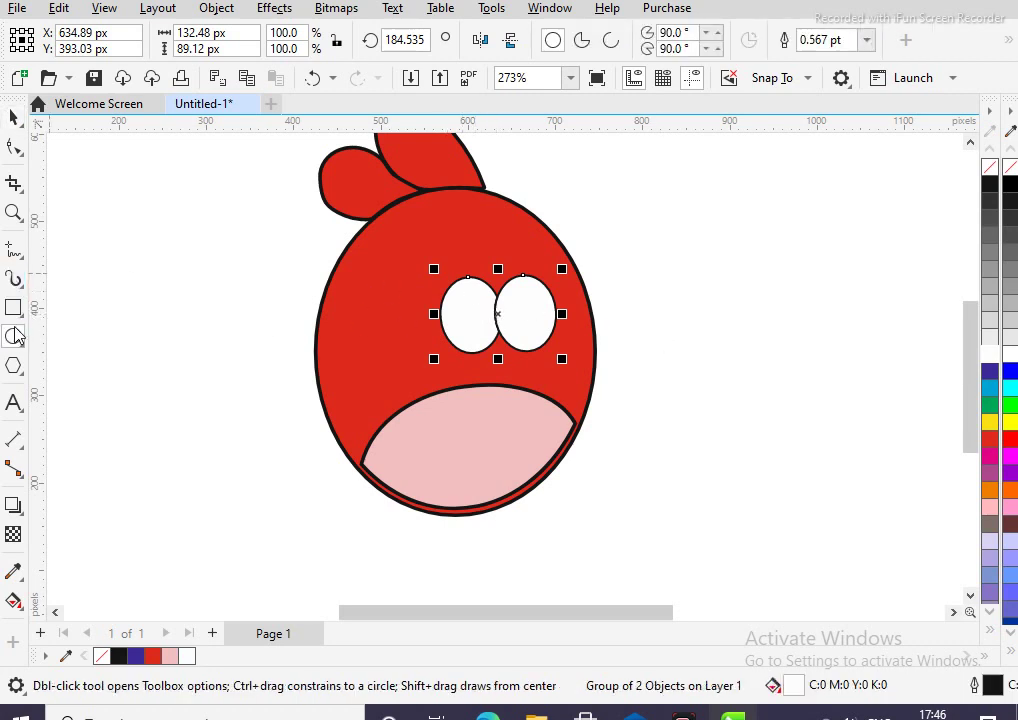
left_click_drag(463, 306, 485, 331)
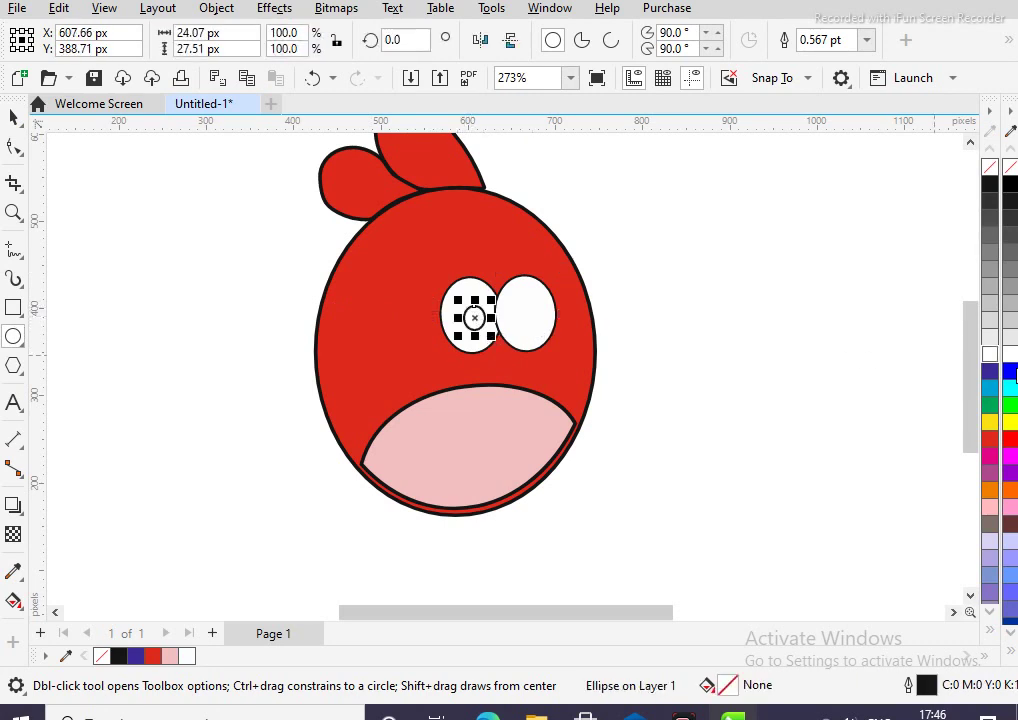
left_click(990, 183)
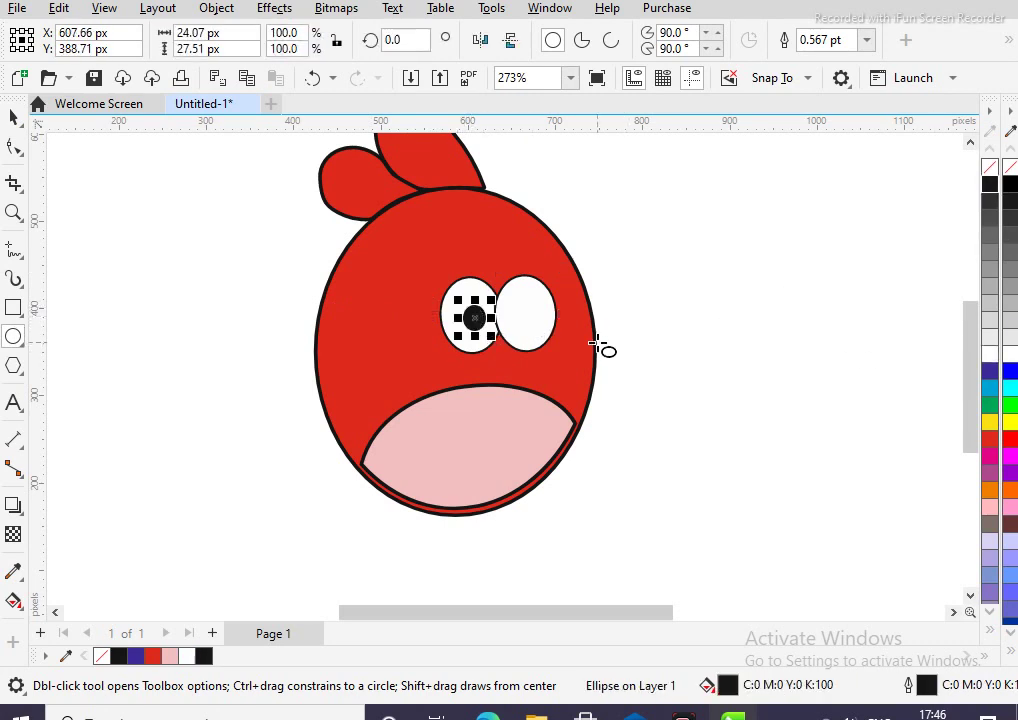
Duplicate the black pupil into the right eye and move the left pupil level with it near the eye's centre
key("ctrl+d")
left_click_drag(527, 266, 521, 316)
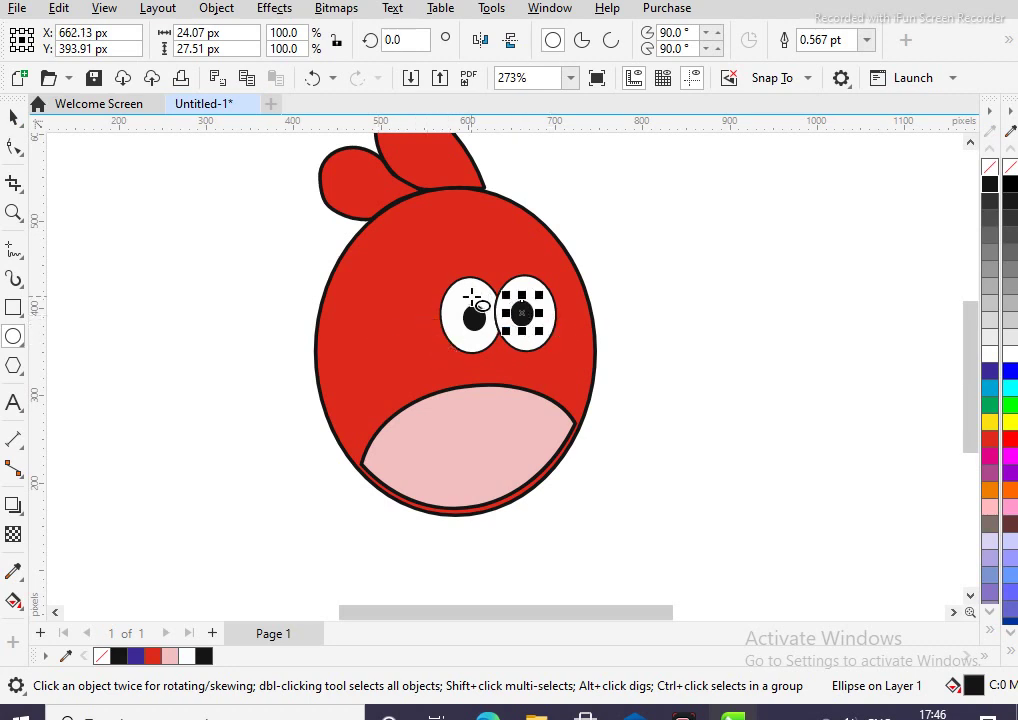
left_click_drag(466, 318, 473, 316)
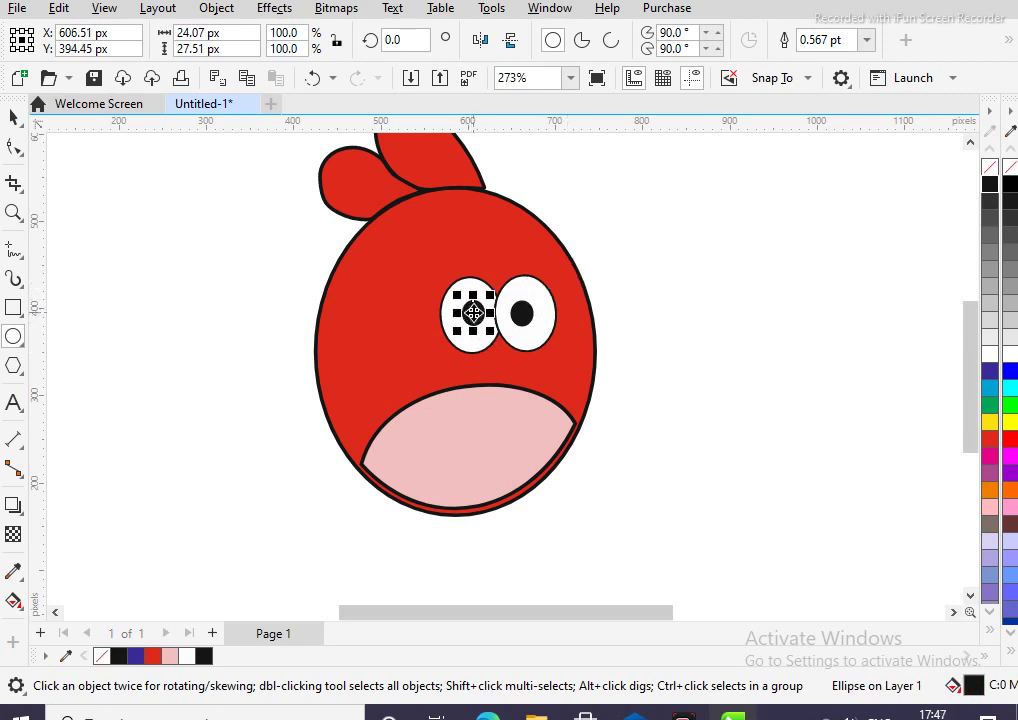
left_click_drag(476, 314, 472, 316)
scroll(475, 318, "up", 2)
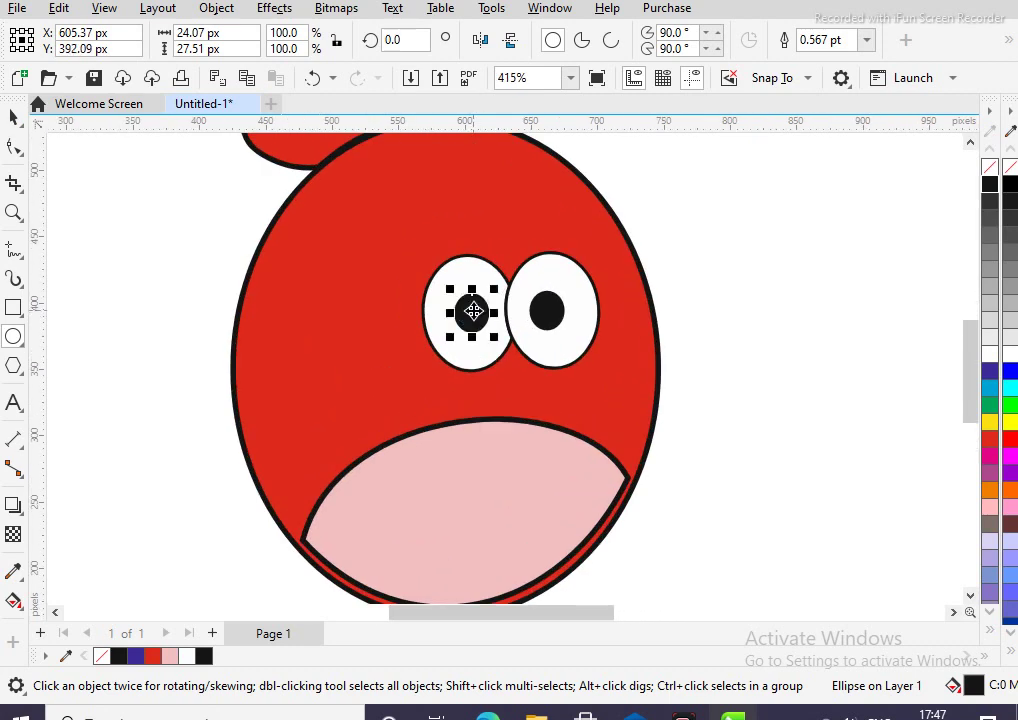
scroll(474, 312, "down", 1)
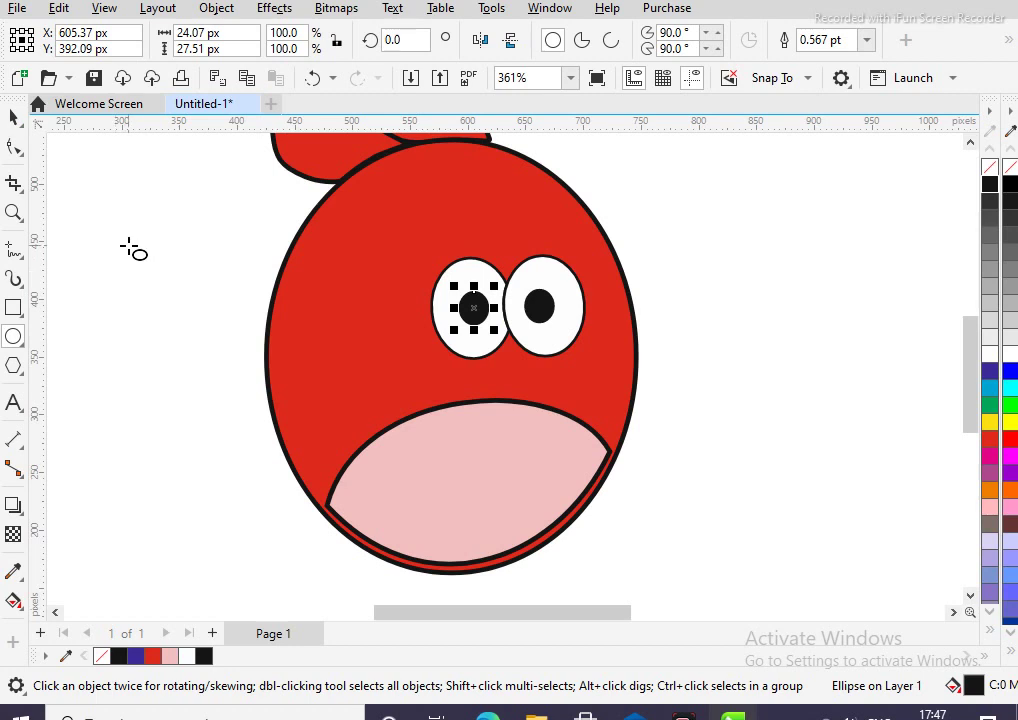
left_click(153, 291)
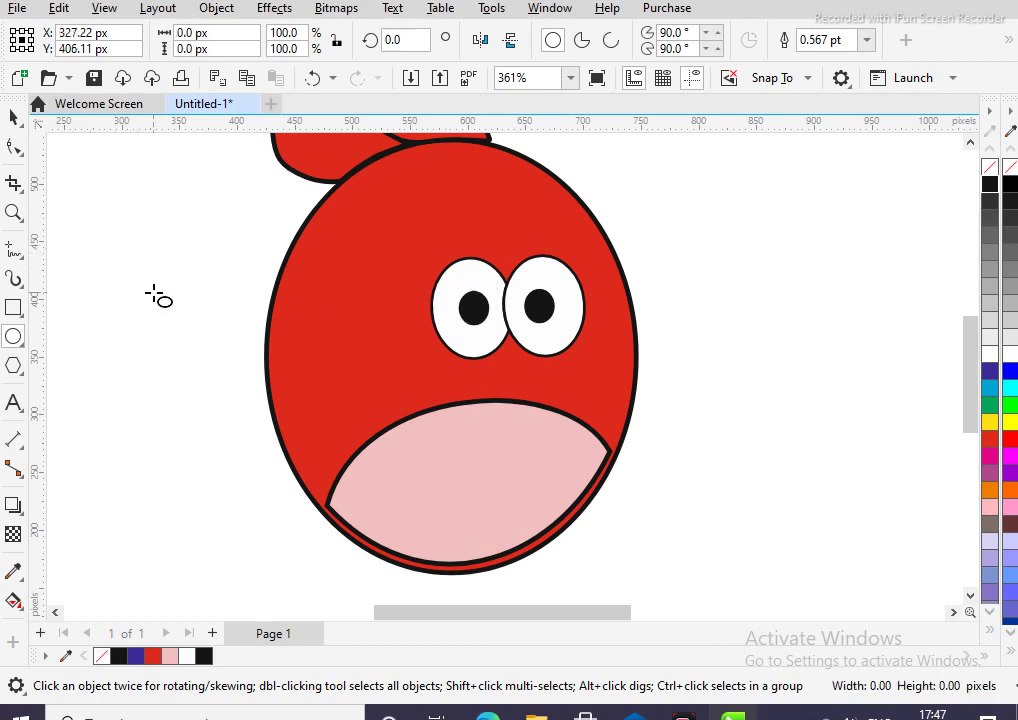
Draw a rectangle about 203 by 36 px beside the right of the body and fill it black
left_click(13, 307)
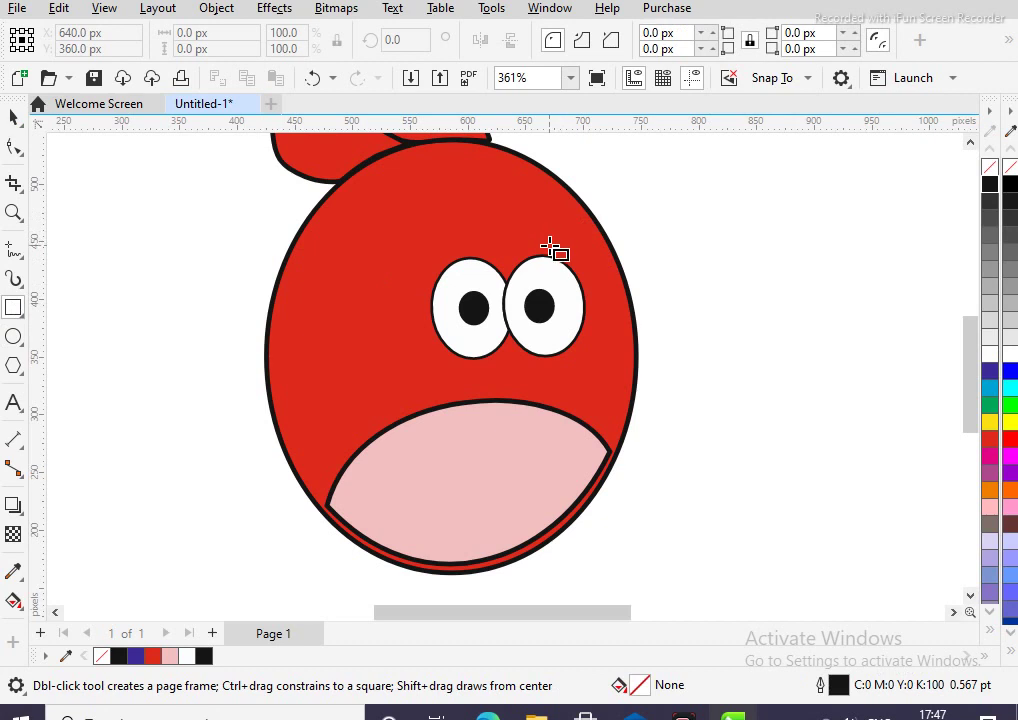
left_click_drag(677, 241, 911, 284)
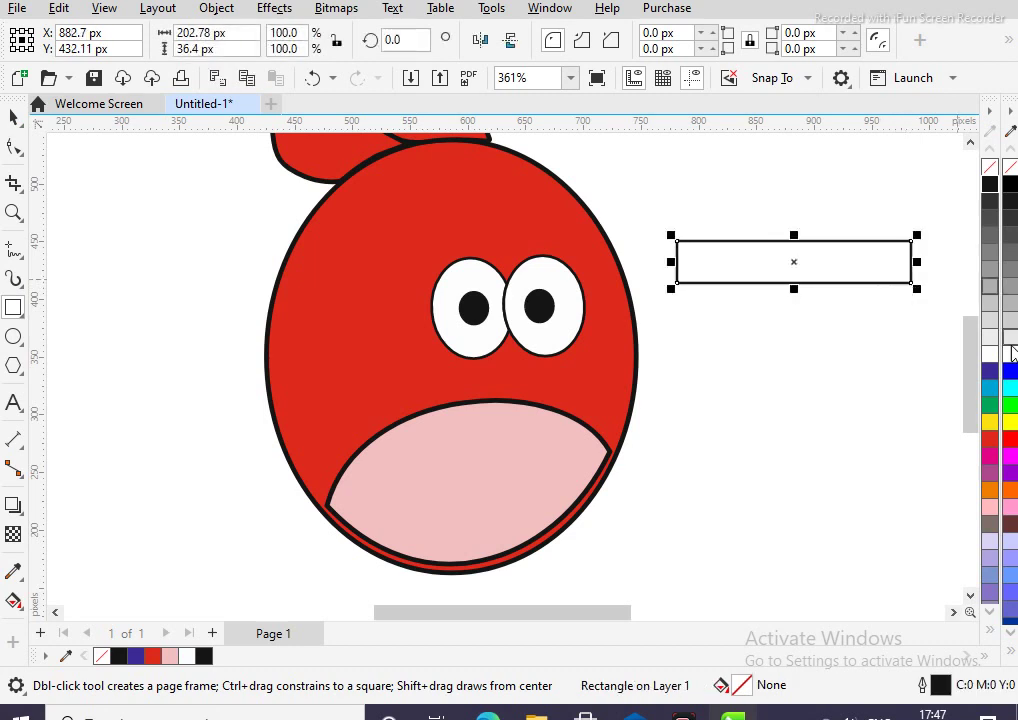
left_click(990, 188)
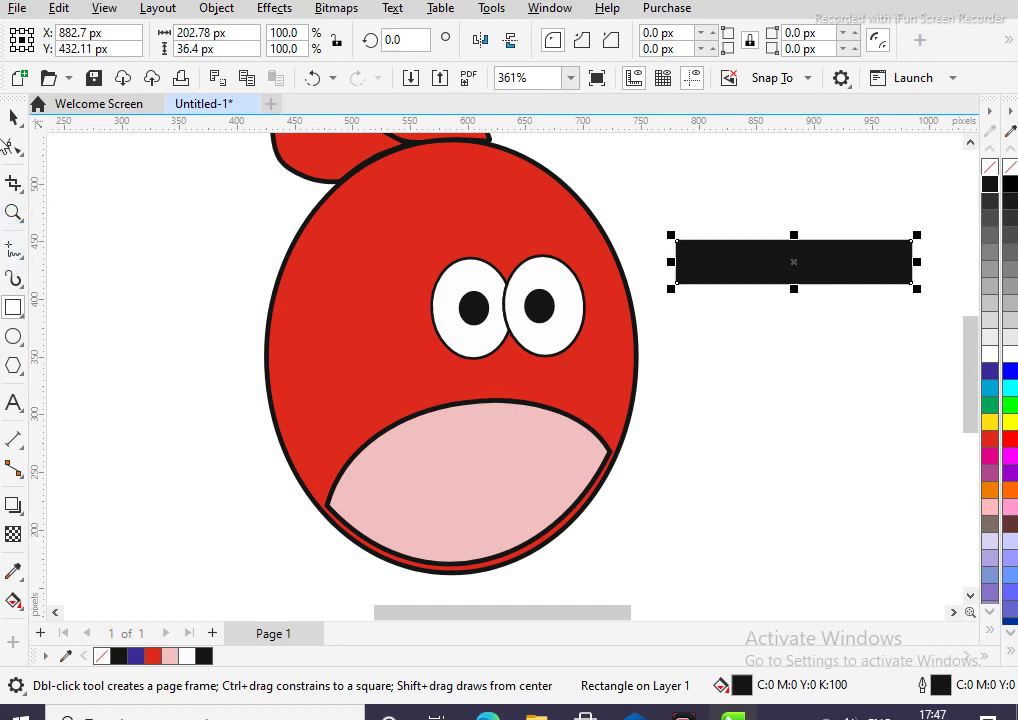
Undo the rectangle's black fill and convert the rectangle to curves
left_click(13, 146)
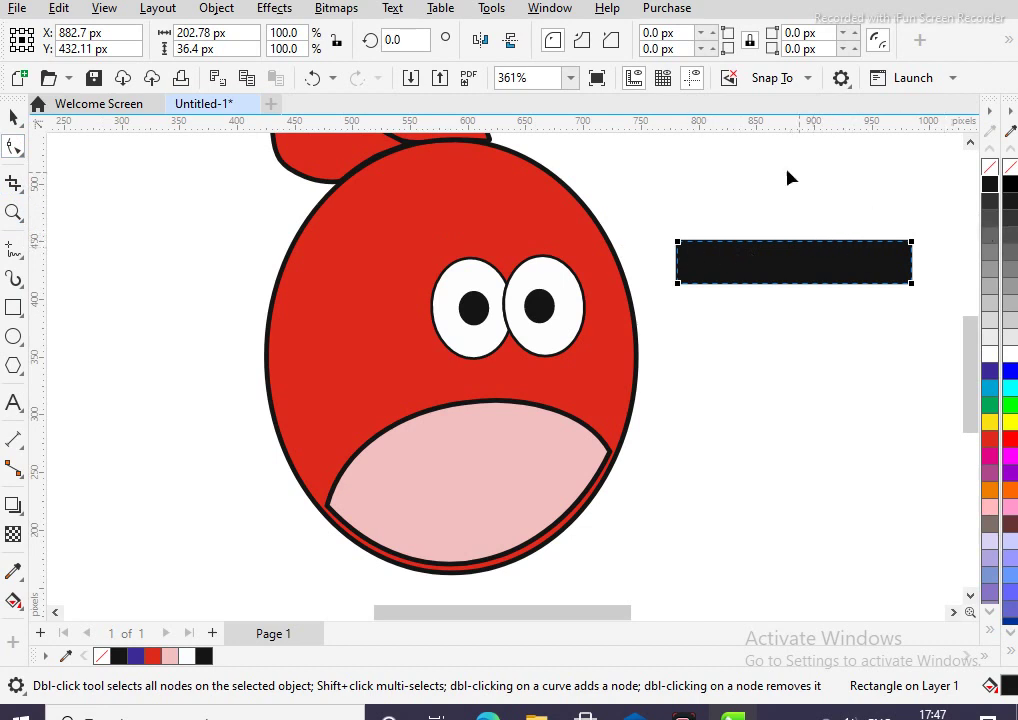
left_click(798, 255)
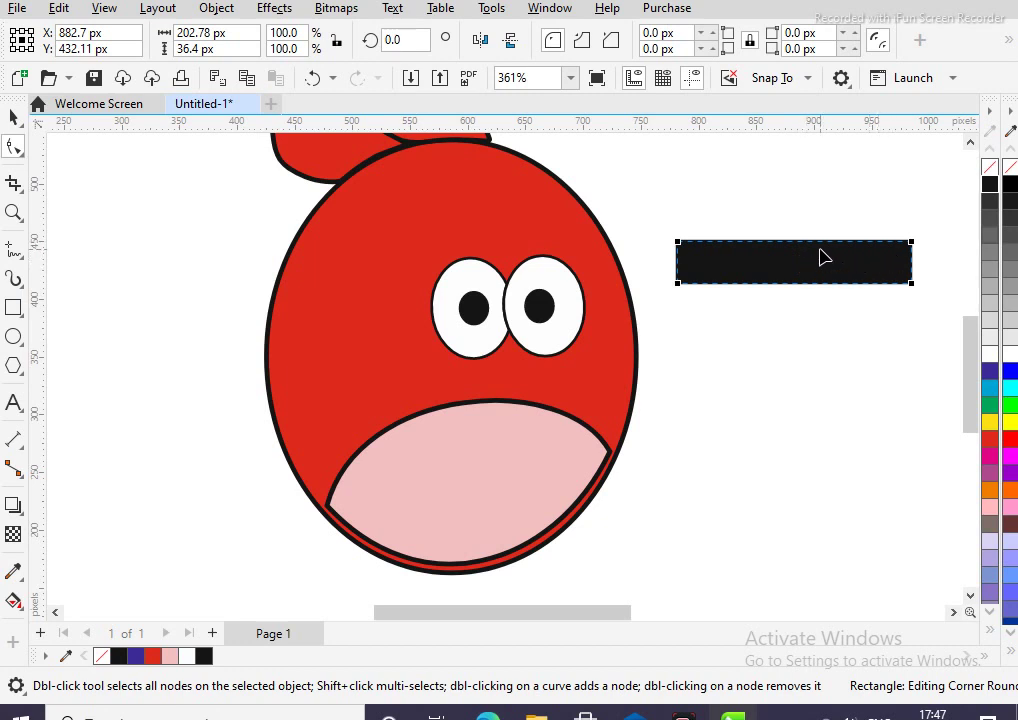
scroll(820, 257, "up", 2)
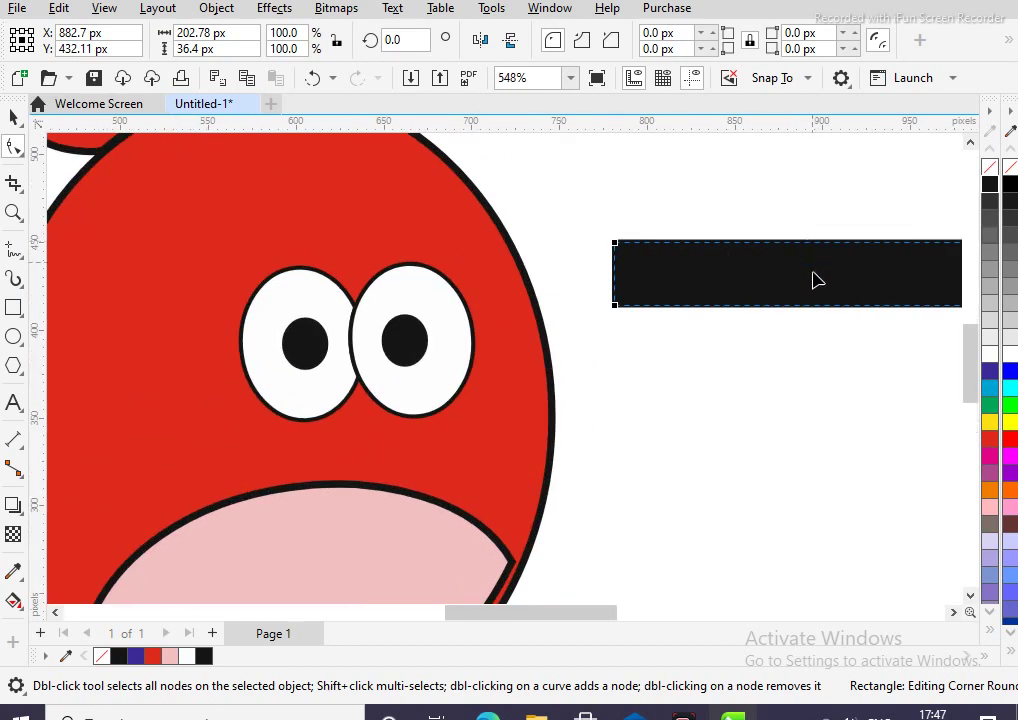
key("ctrl+z")
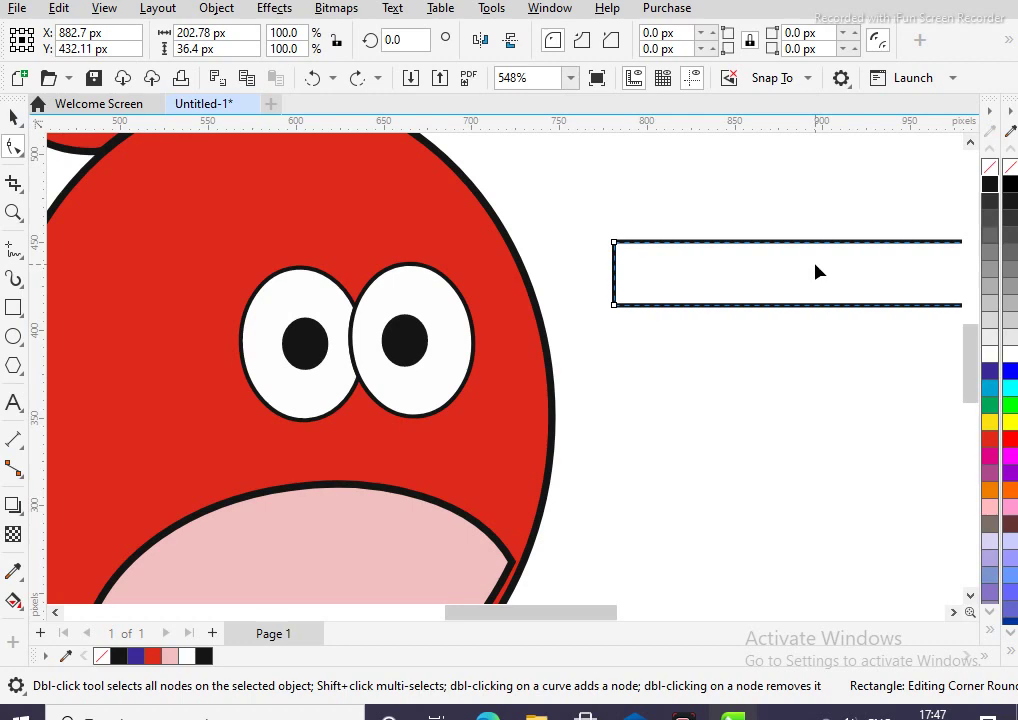
scroll(822, 258, "down", 3)
scroll(822, 256, "up", 2)
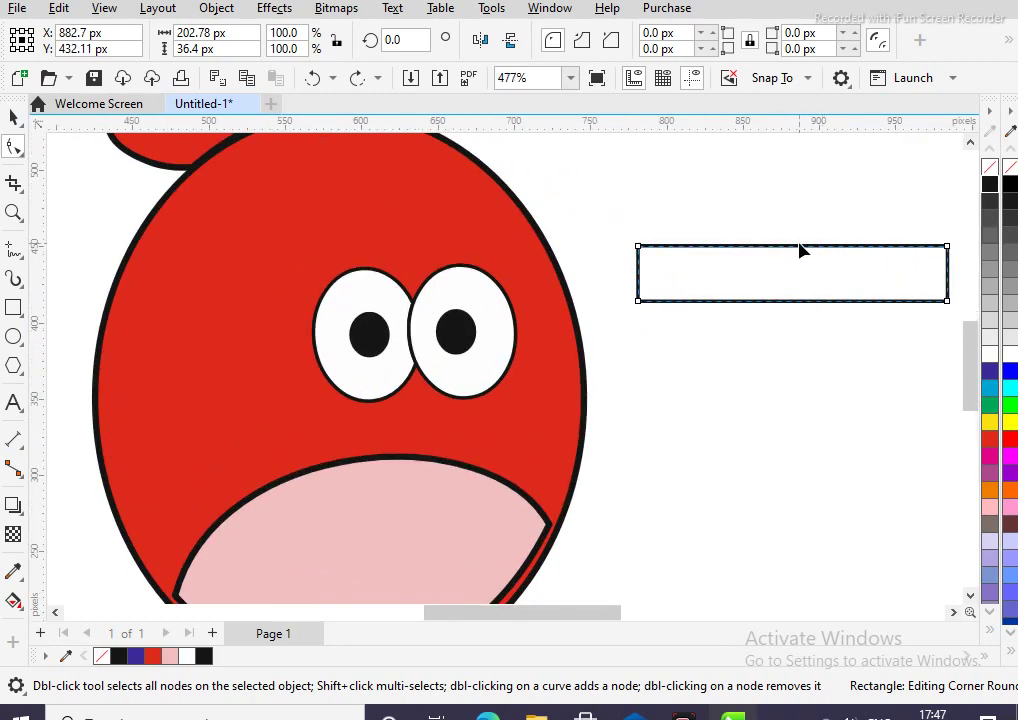
right_click(802, 256)
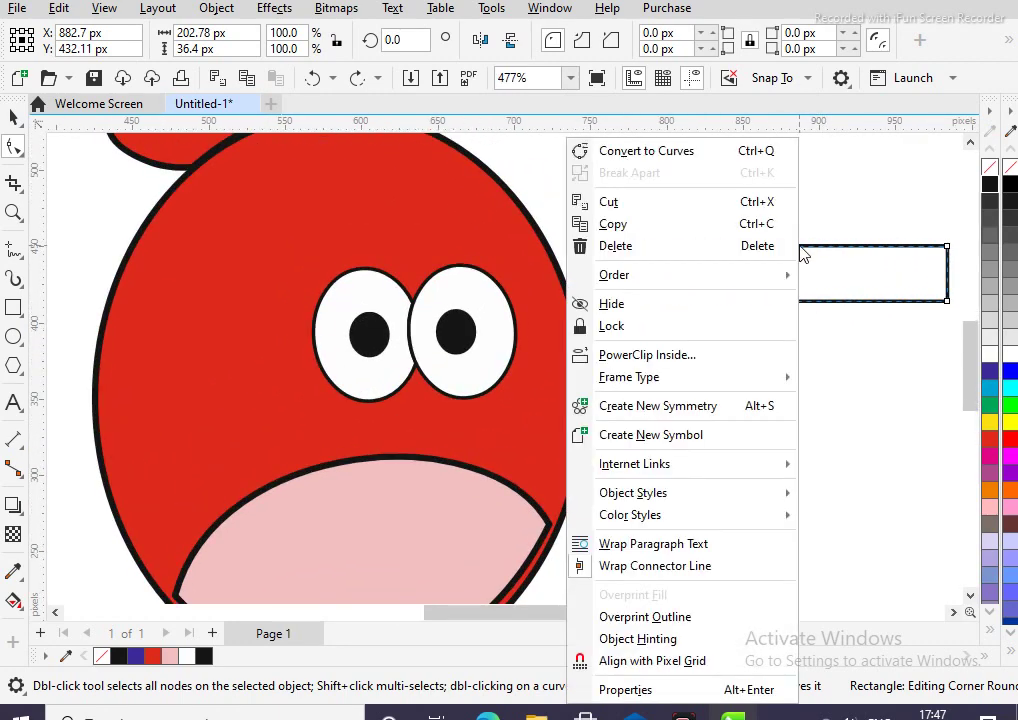
left_click(680, 153)
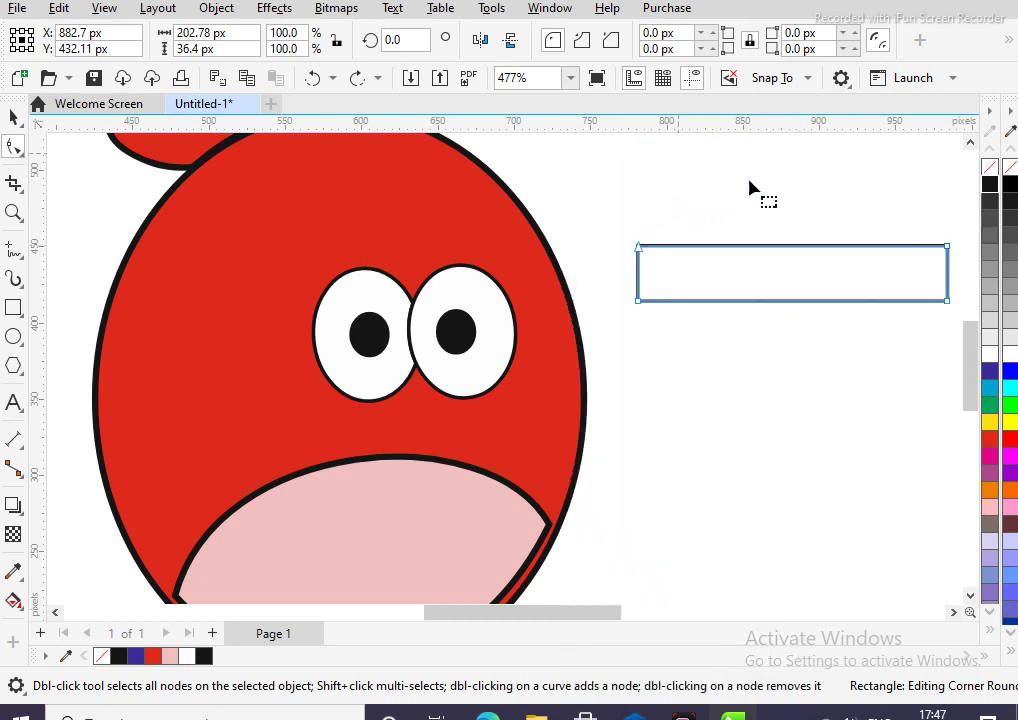
Add a node at the middle of the rectangle's top and bottom edges and pull both down into a shallow V
double_click(802, 247)
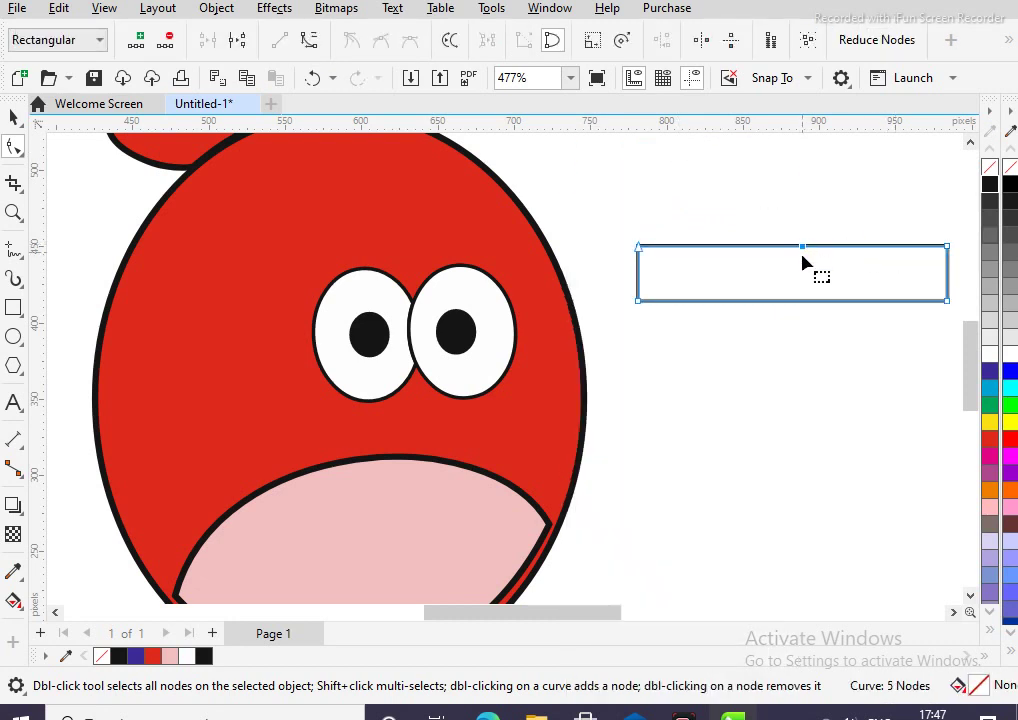
double_click(802, 247)
left_click_drag(802, 248, 804, 264)
double_click(802, 247)
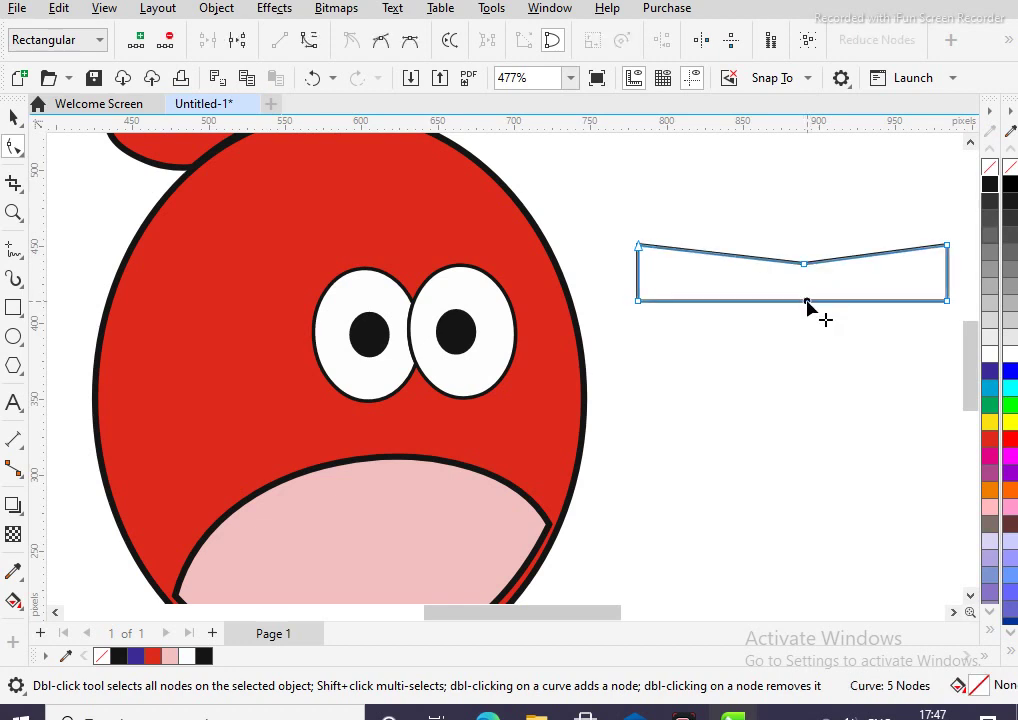
double_click(809, 301)
left_click_drag(809, 301, 811, 334)
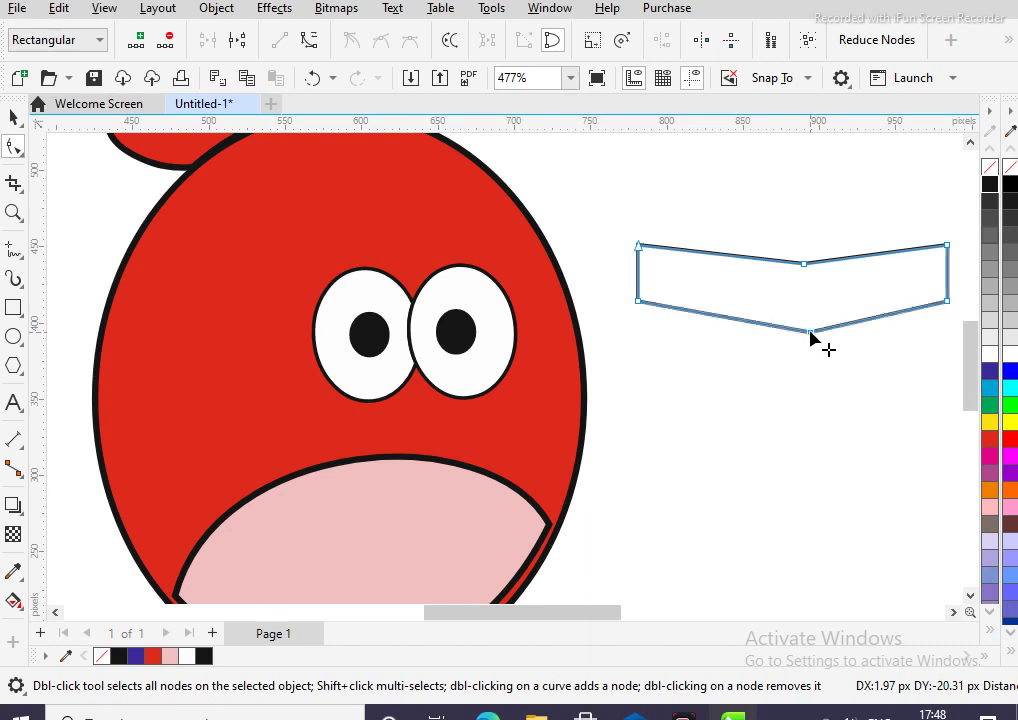
Replace the V shape's upper middle node with one pulled further down to thin the centre, and fill the shape black
double_click(805, 264)
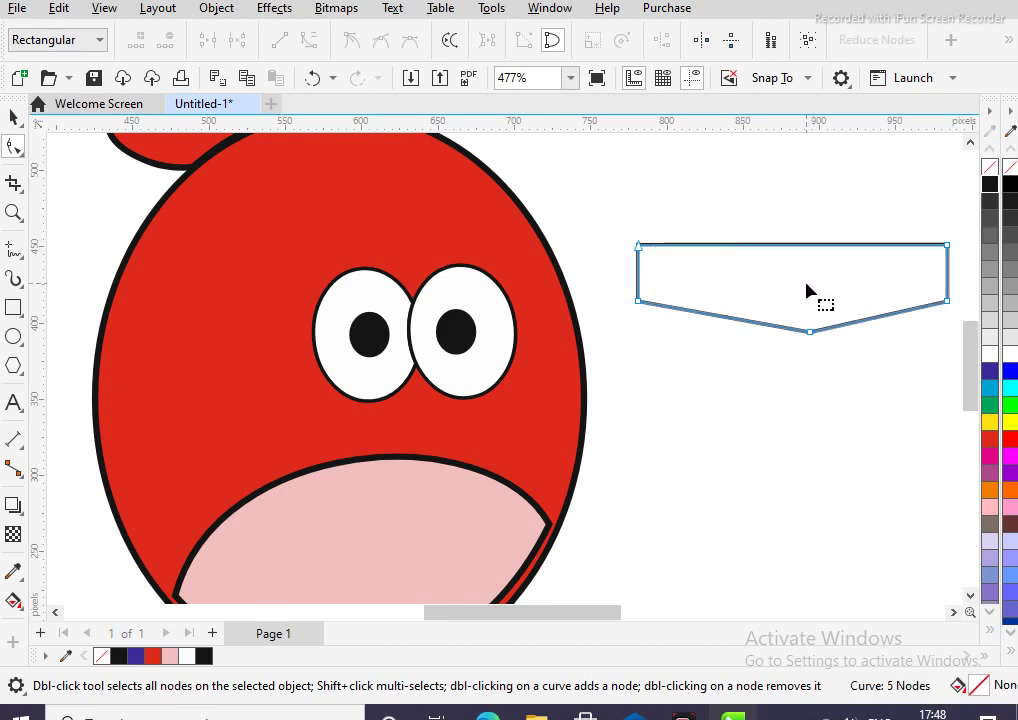
double_click(803, 245)
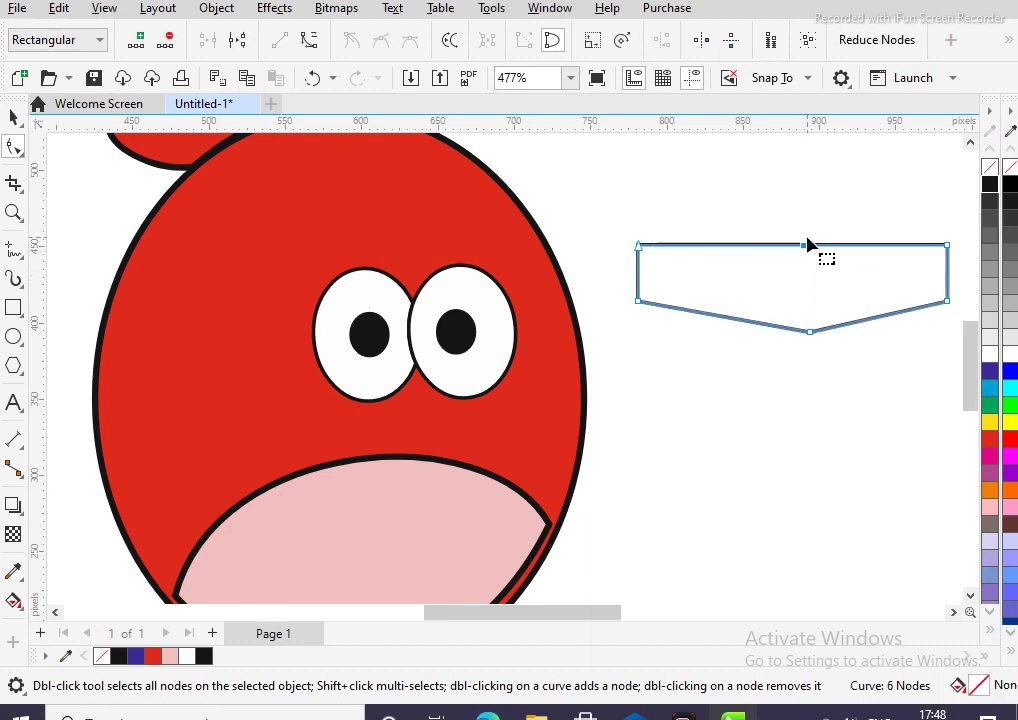
left_click_drag(804, 246, 808, 288)
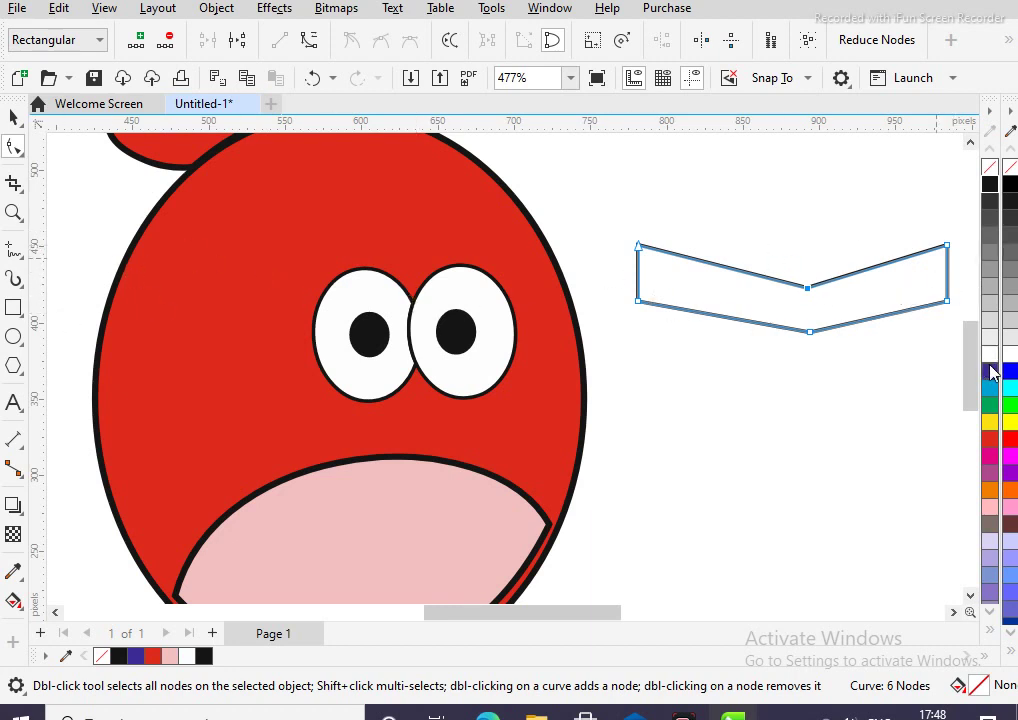
left_click(989, 188)
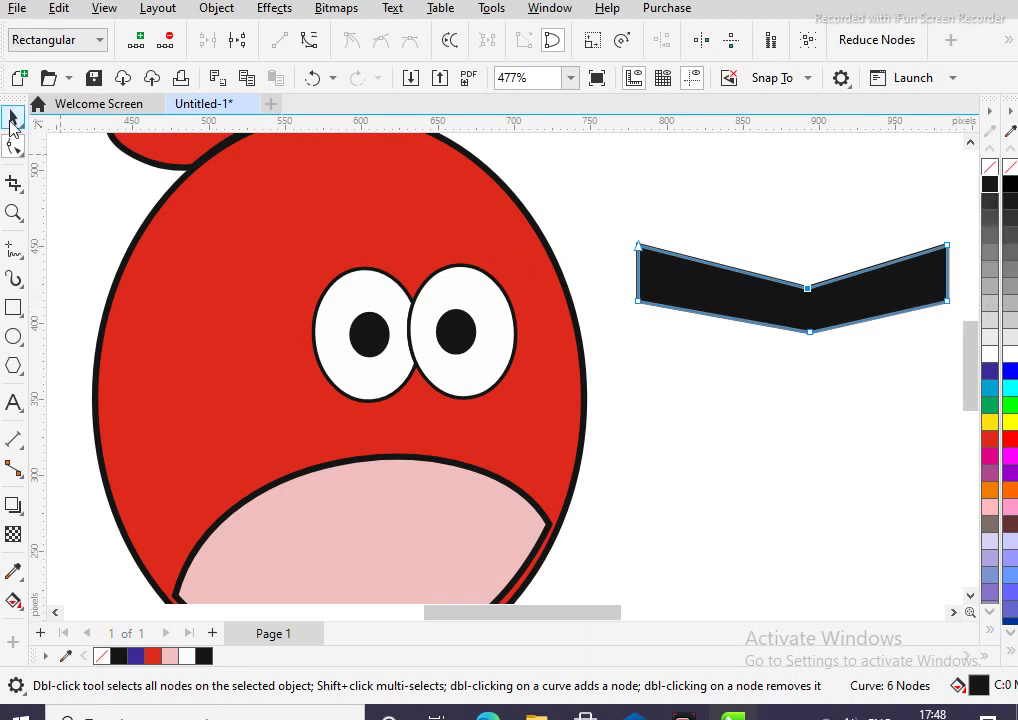
Move the black V-shaped eyebrow onto the tops of the eyes and narrow it to about 182 px wide
left_click(12, 120)
left_click_drag(793, 292, 391, 258)
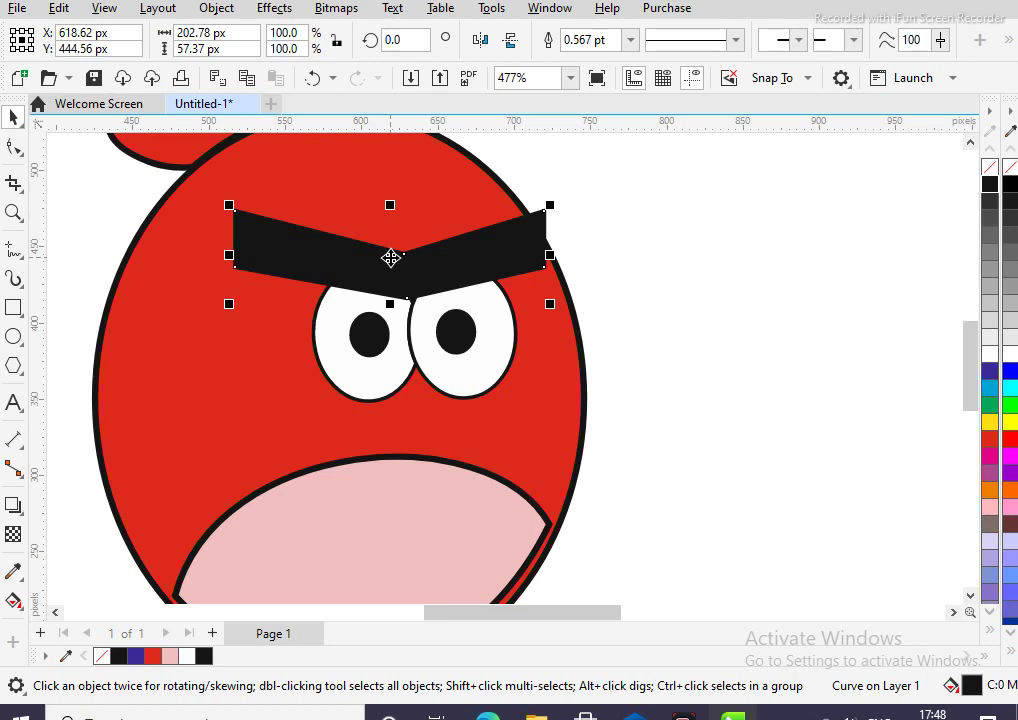
left_click_drag(391, 261, 400, 257)
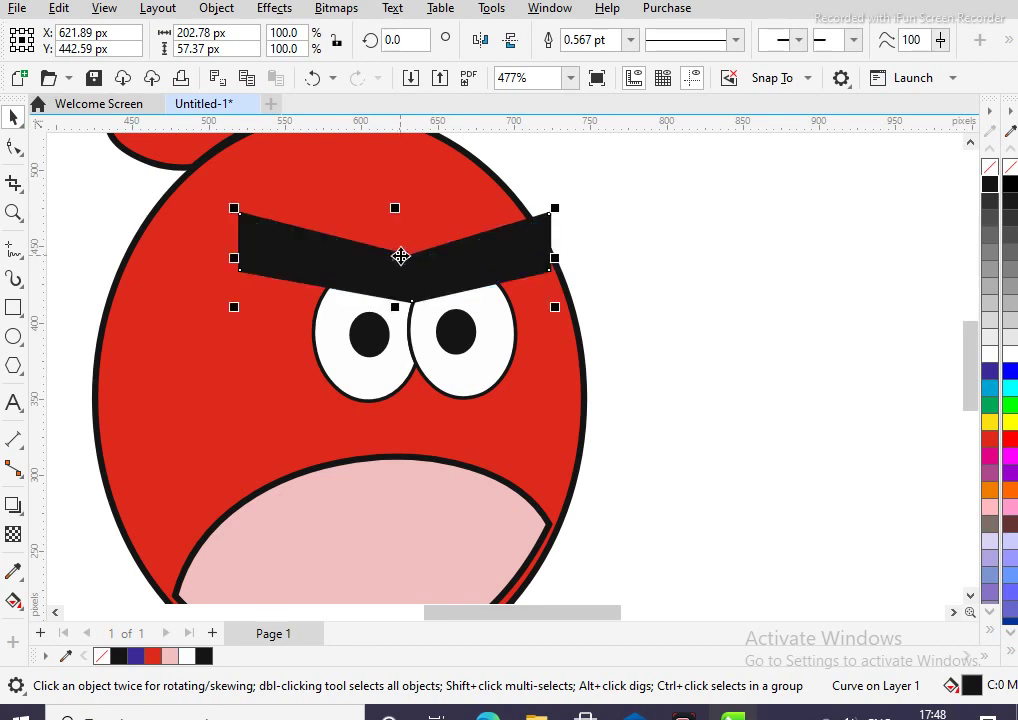
left_click_drag(553, 258, 522, 259)
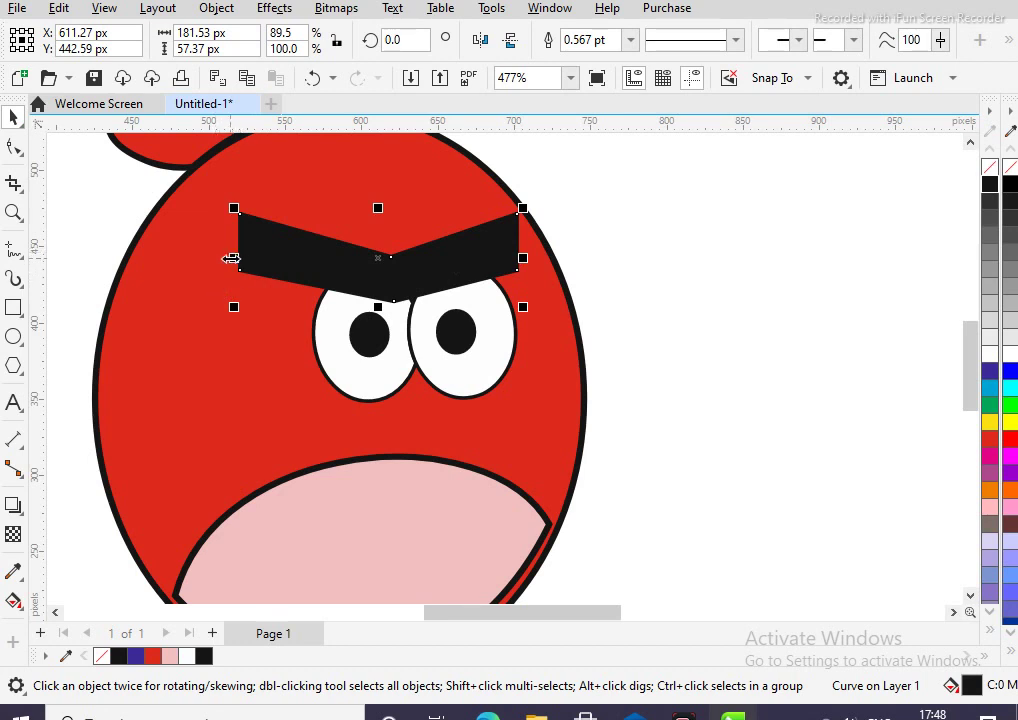
Pull the eyebrow's left end inward, shift the shape slightly right over the eyes, and narrow it to about 140 px wide
left_click(13, 146)
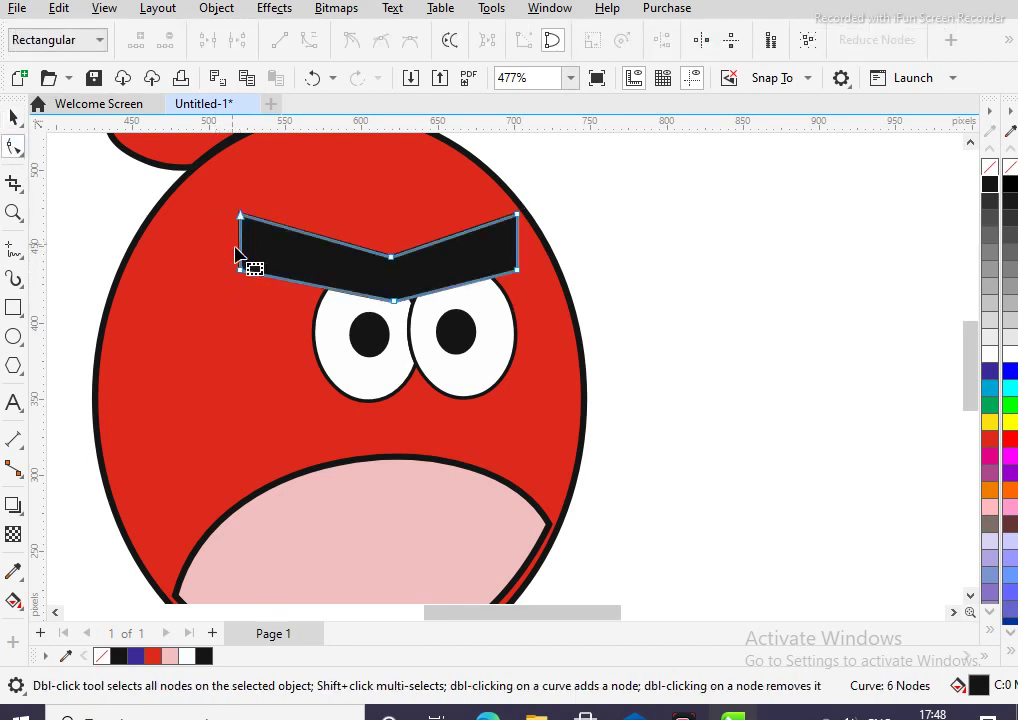
left_click_drag(241, 244, 278, 249)
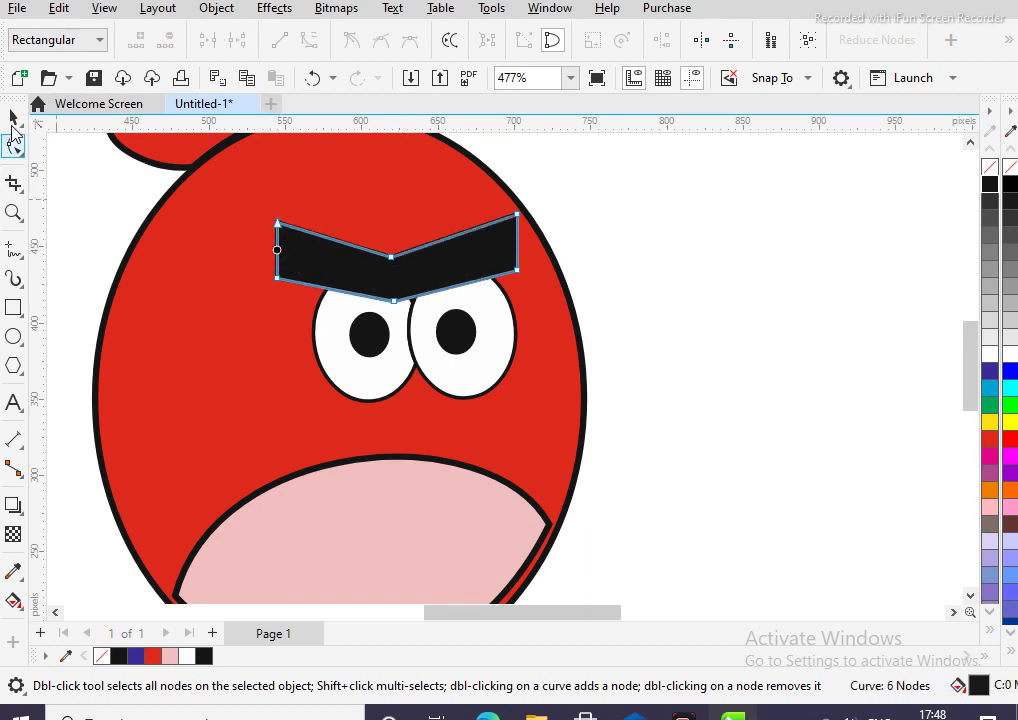
left_click(14, 118)
left_click_drag(398, 260, 412, 261)
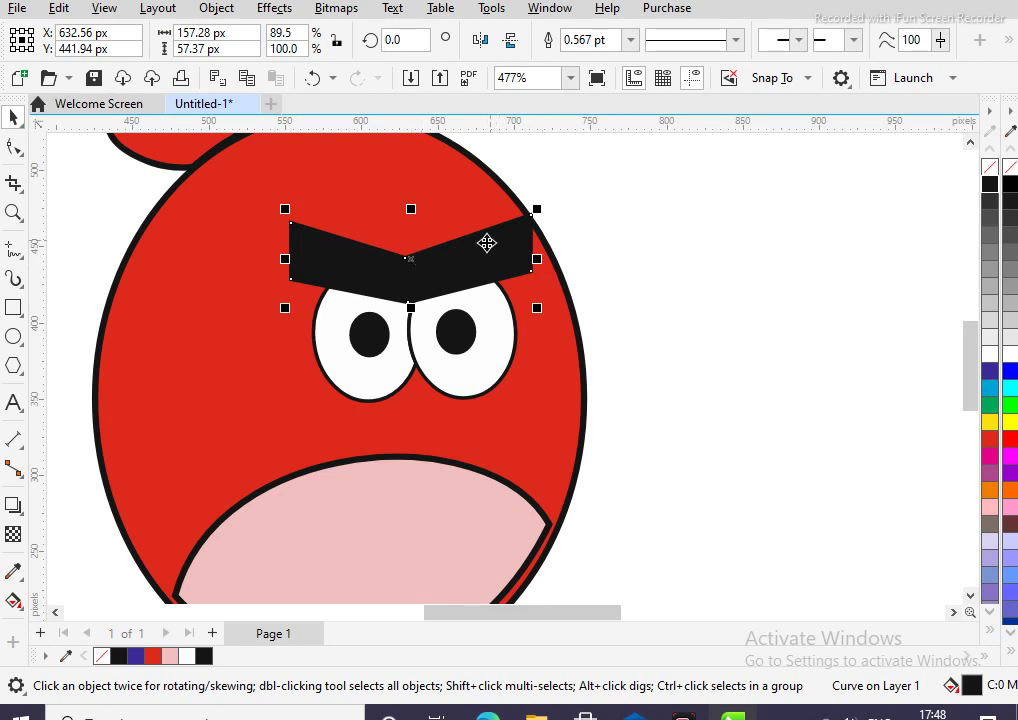
left_click_drag(534, 259, 525, 264)
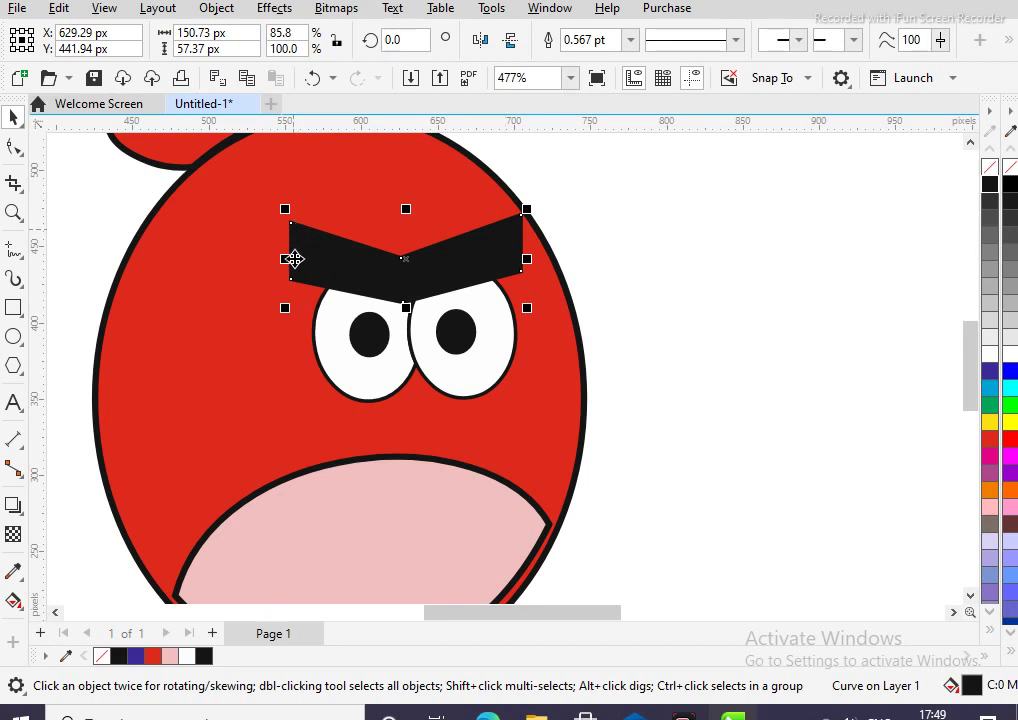
left_click_drag(286, 259, 303, 260)
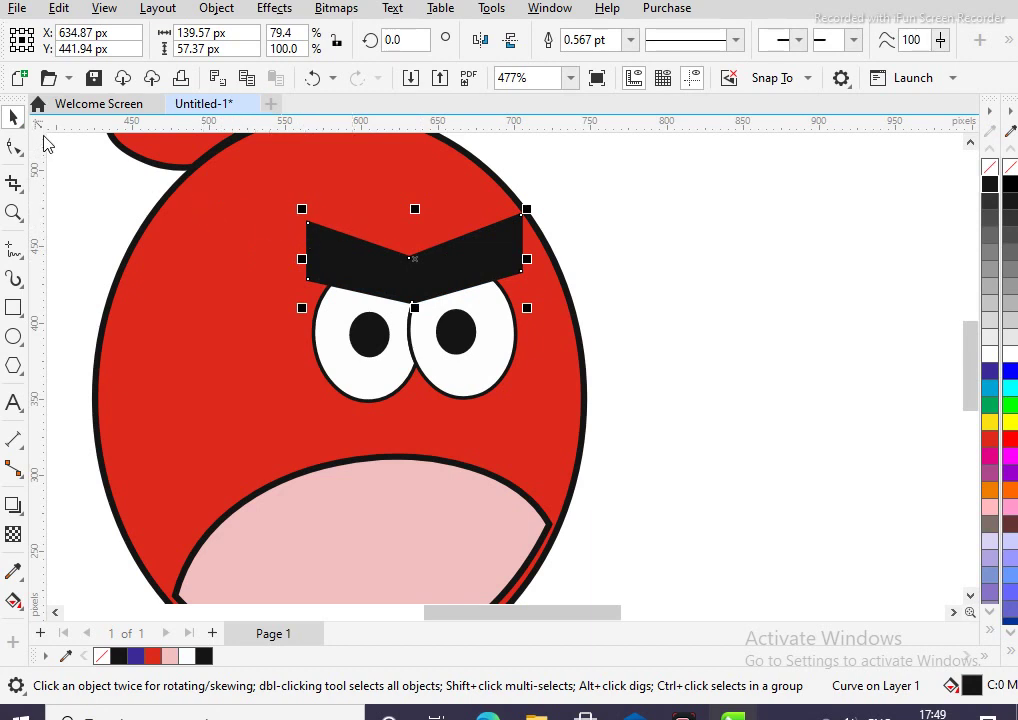
Pull the eyebrow's upper middle node slightly down to deepen the V and thin its centre
left_click(14, 147)
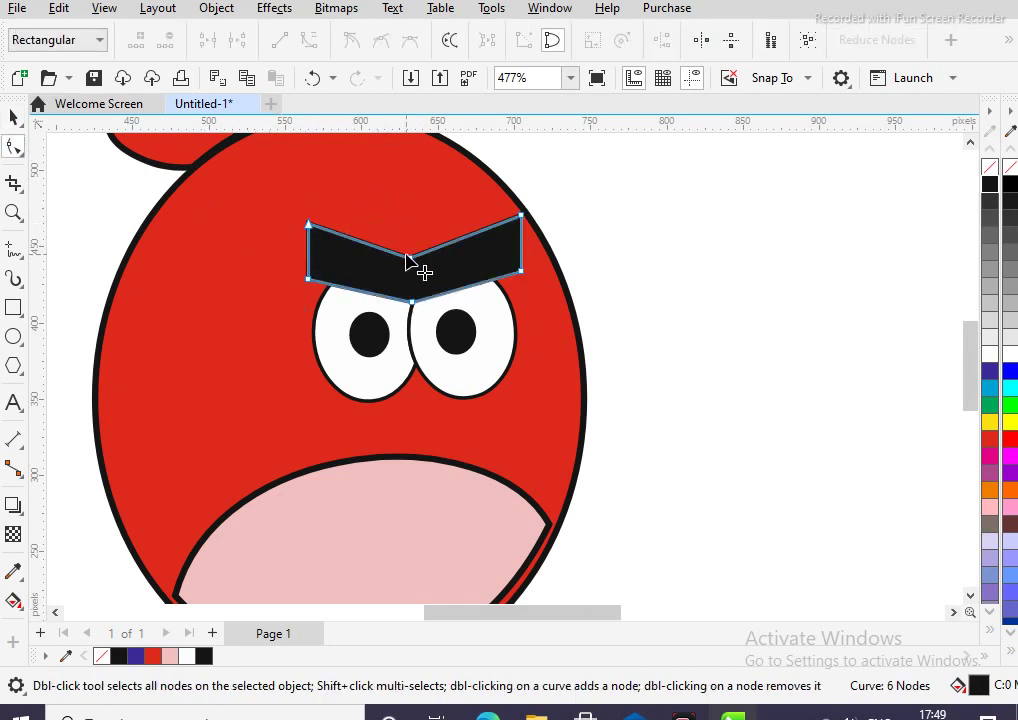
left_click_drag(408, 256, 410, 269)
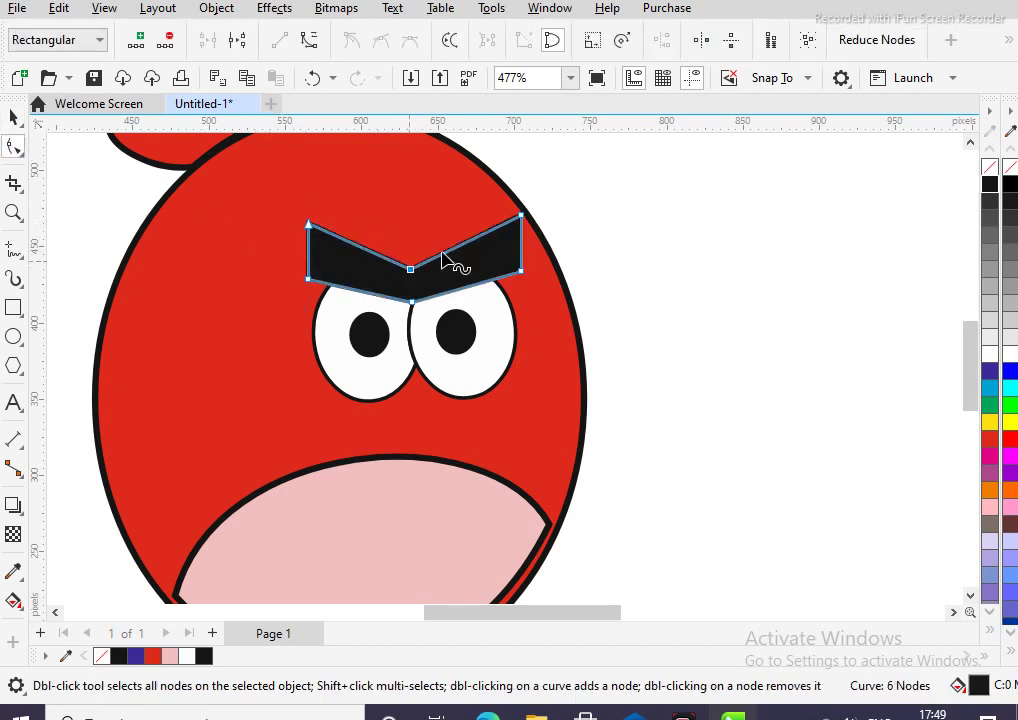
left_click(13, 117)
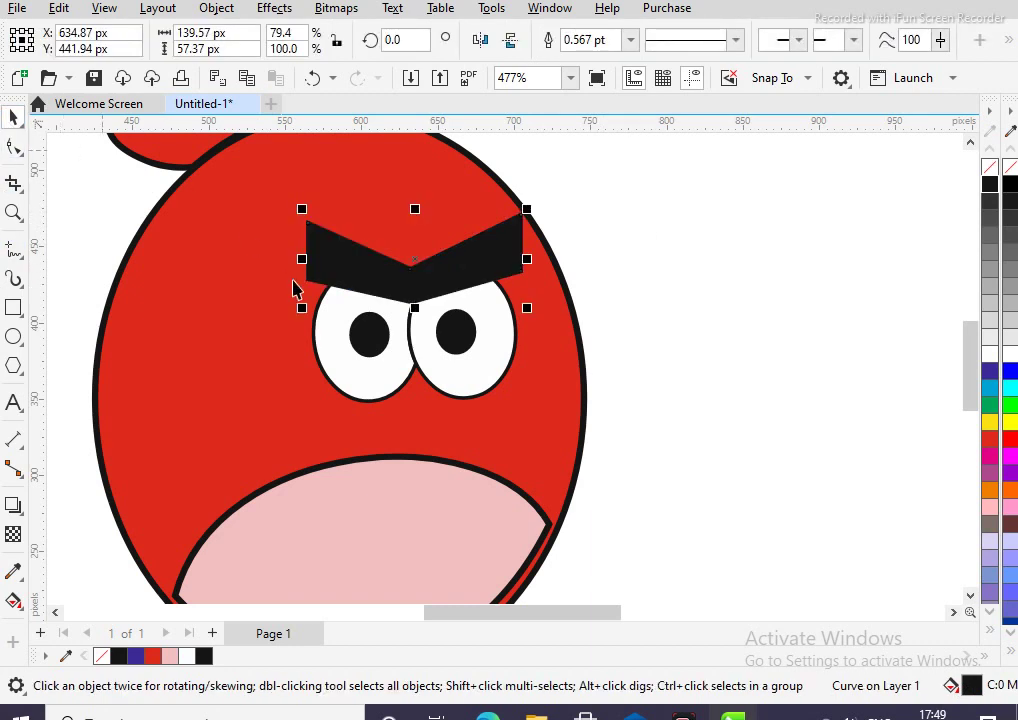
Draw a closed triangle about 110 by 55 px with the Pen tool between the eyes and belly as the upper beak
scroll(275, 289, "down", 1)
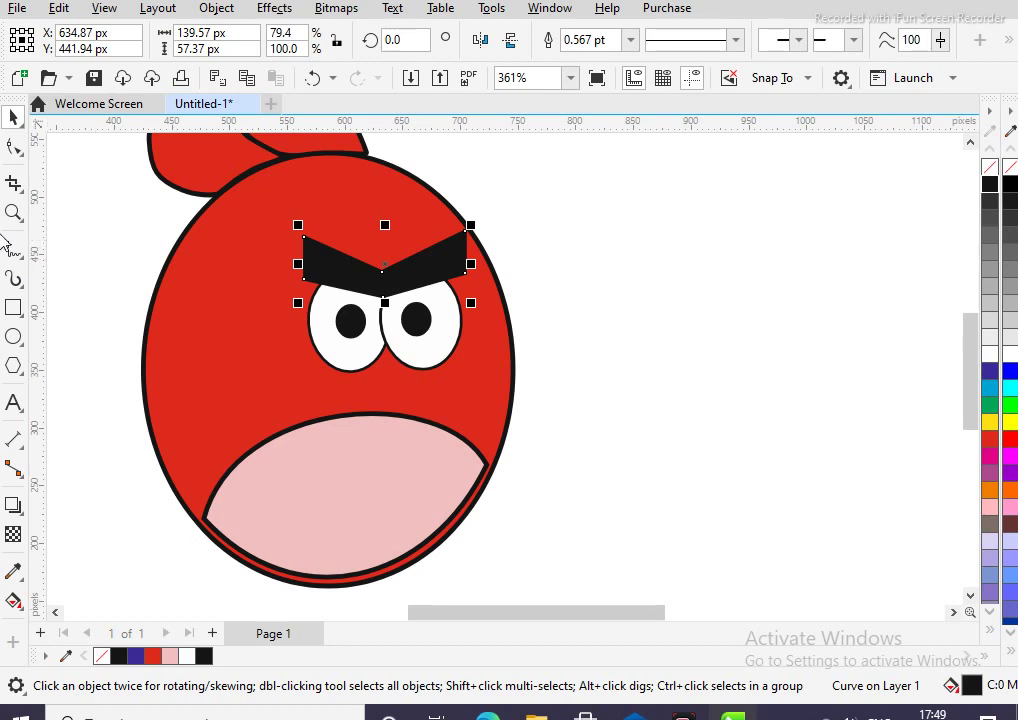
left_click(23, 259)
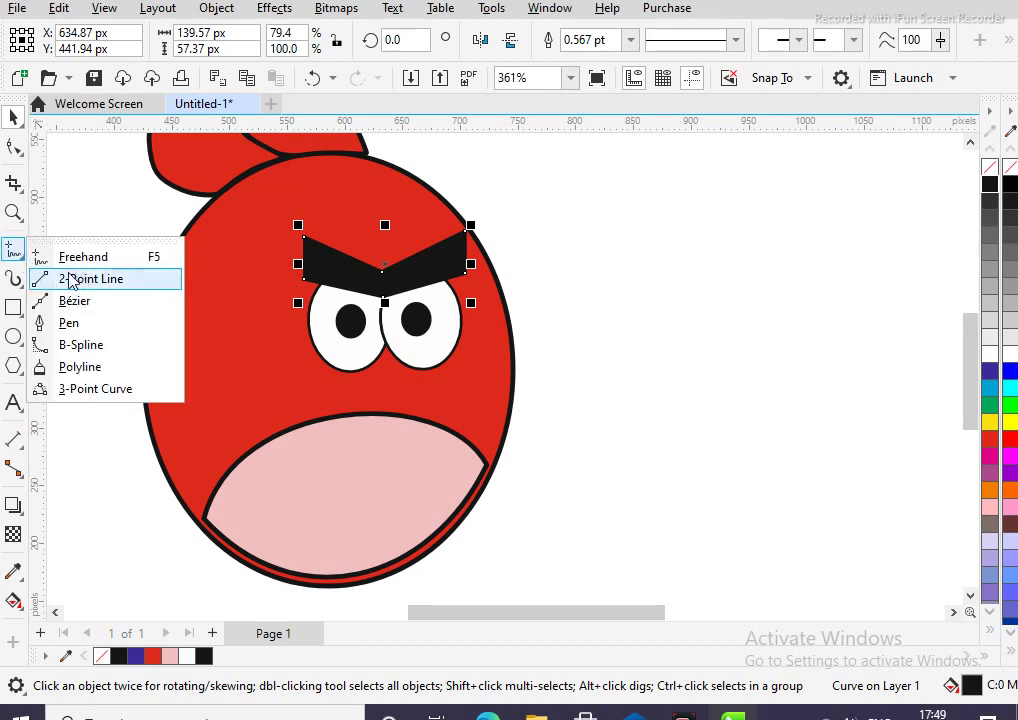
left_click(70, 323)
scroll(275, 331, "up", 2)
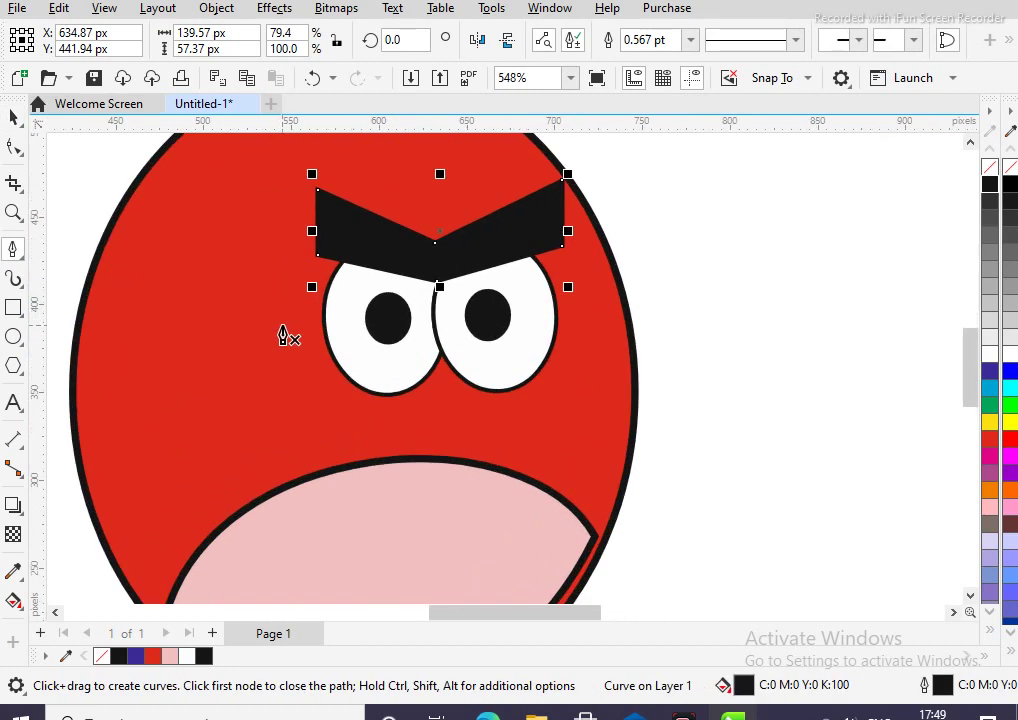
left_click(456, 355)
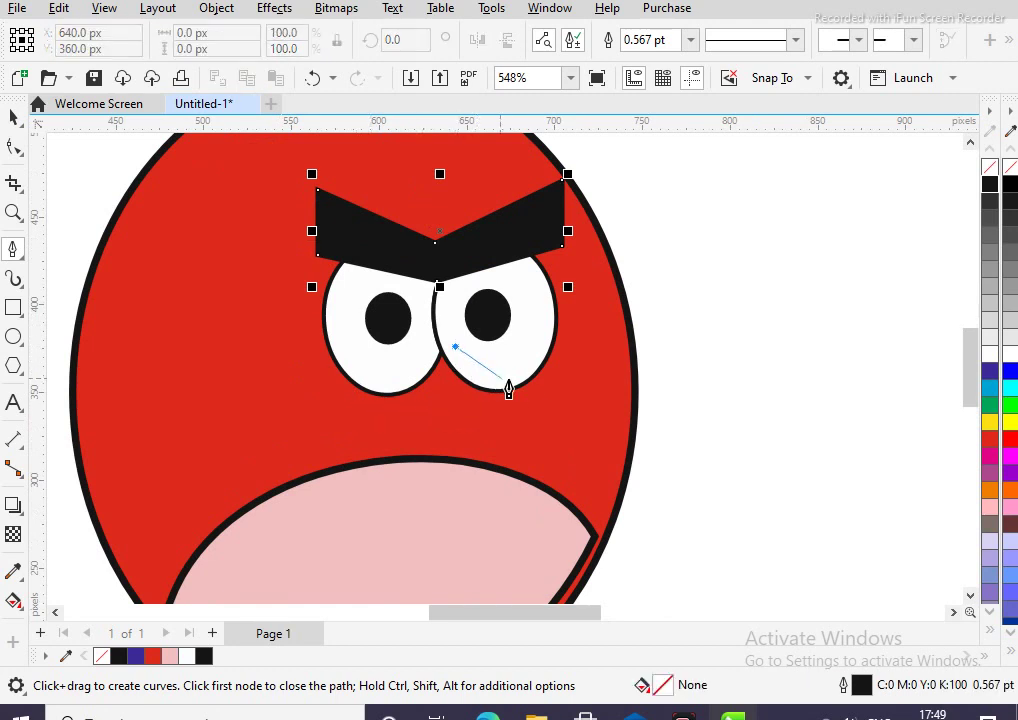
left_click(581, 436)
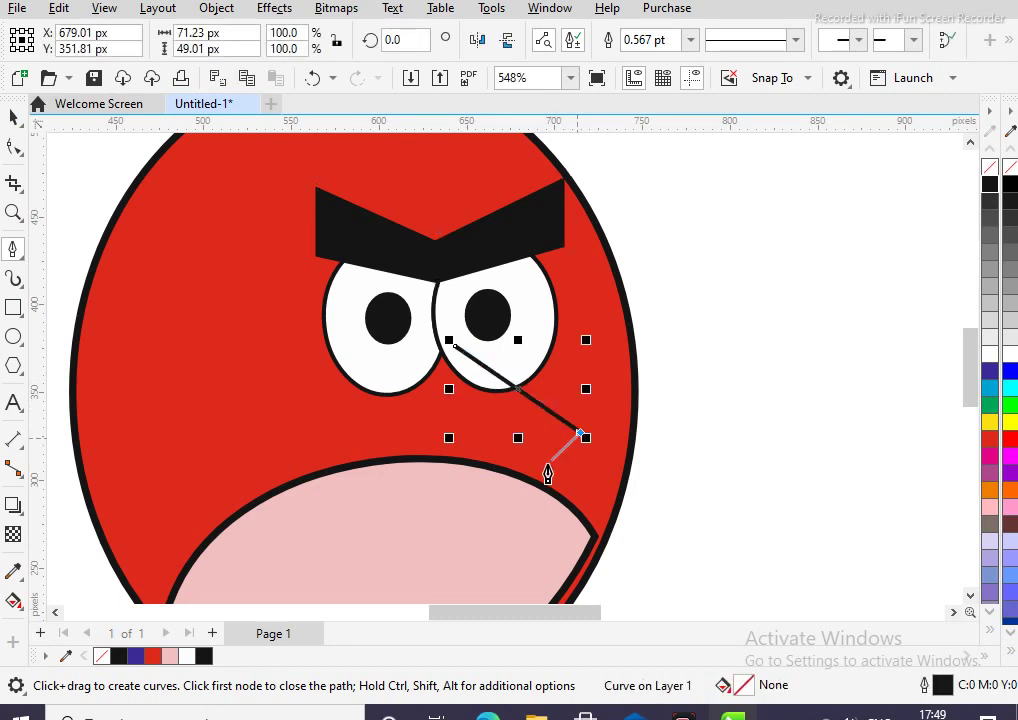
left_click(387, 443)
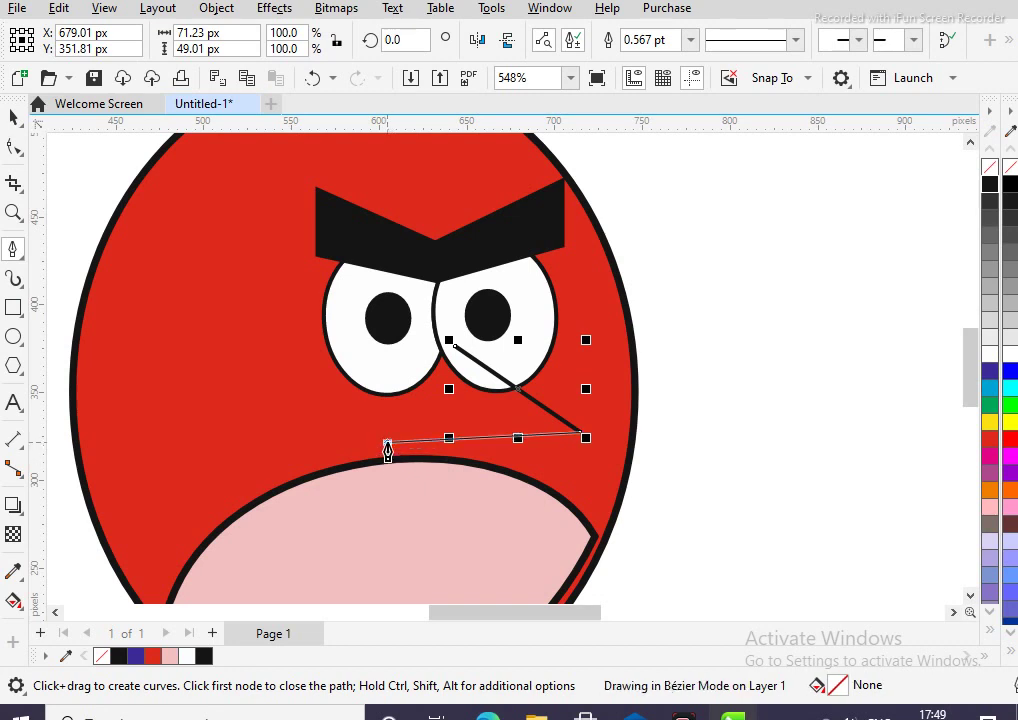
left_click(455, 348)
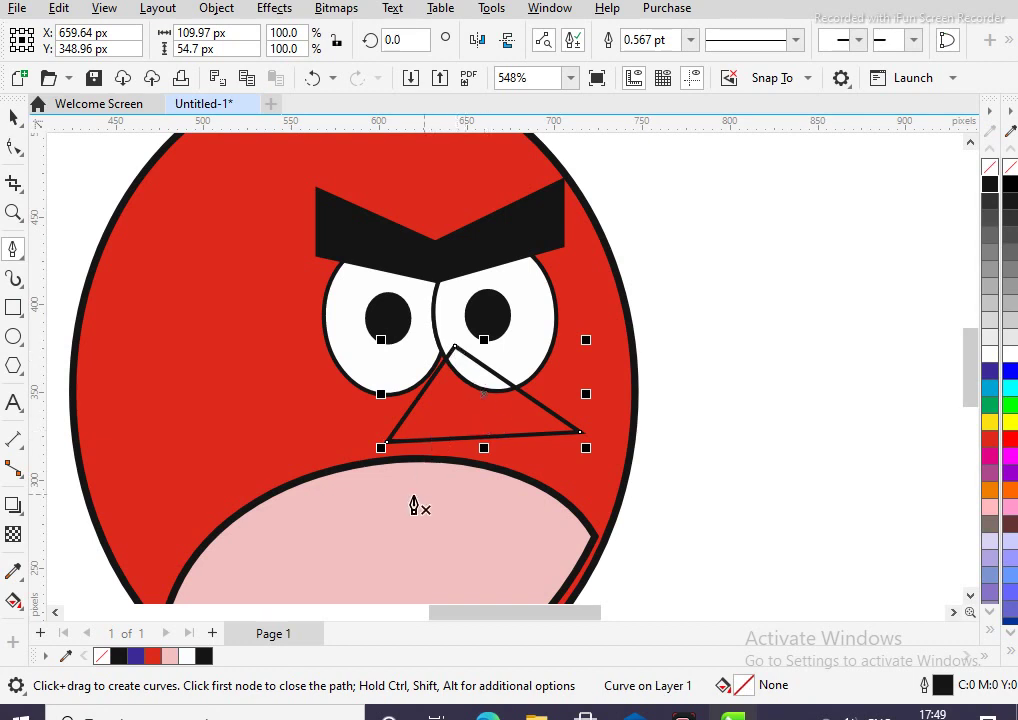
left_click(391, 446)
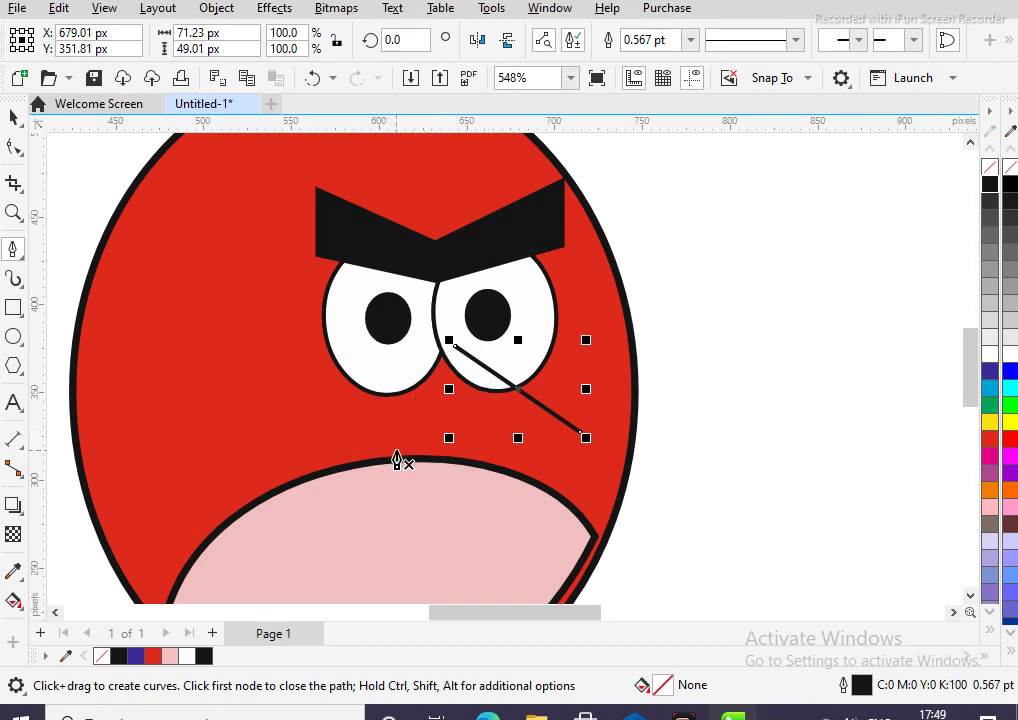
key("ctrl+z")
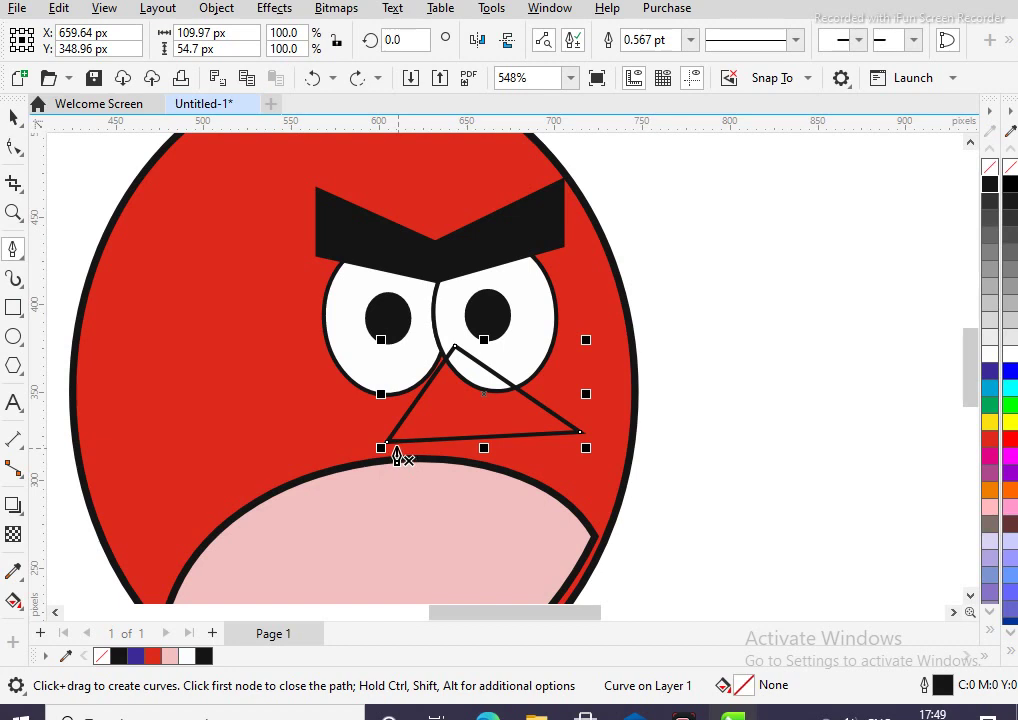
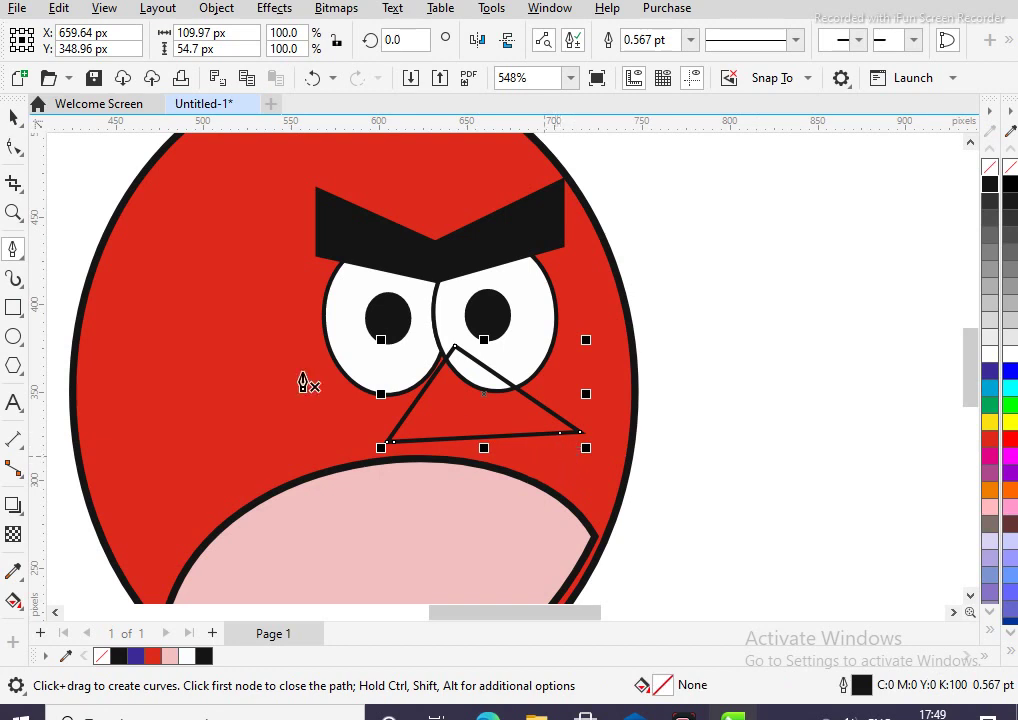
Draw a downward-pointing closed triangle about 105 by 62 px with the Pen tool under the upper beak as the lower beak
left_click(14, 252)
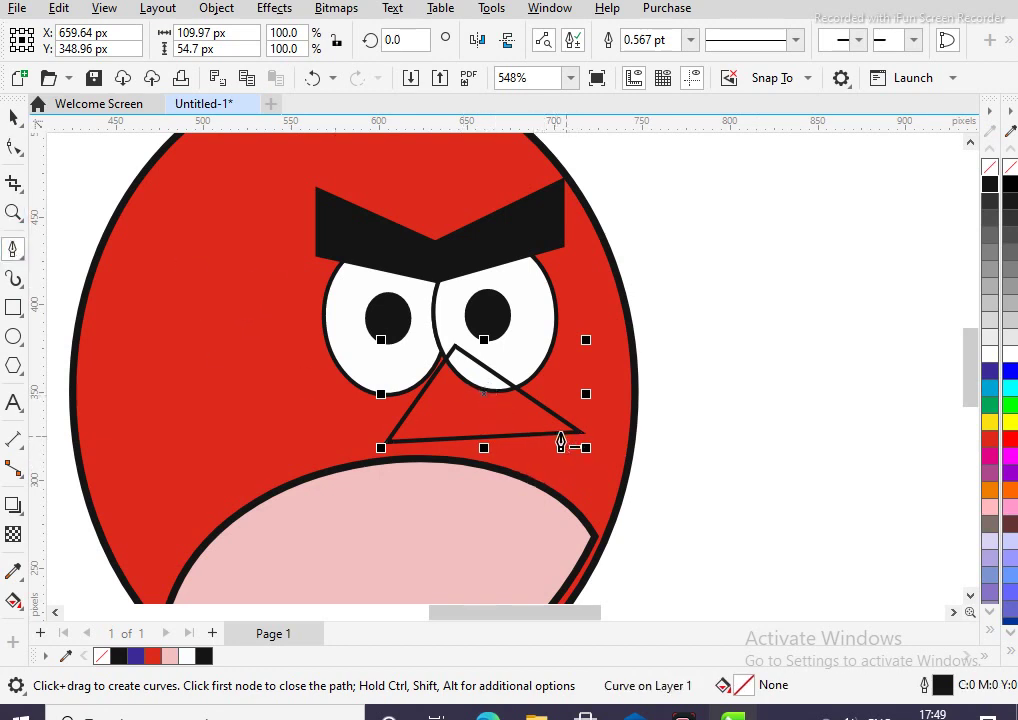
left_click(499, 540)
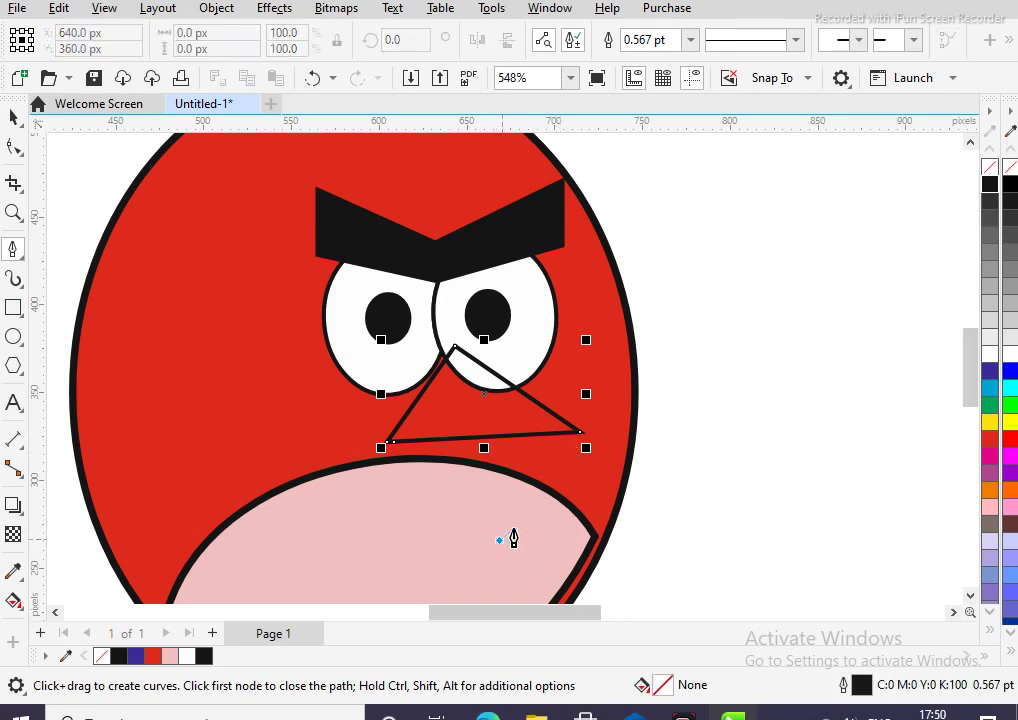
left_click(571, 433)
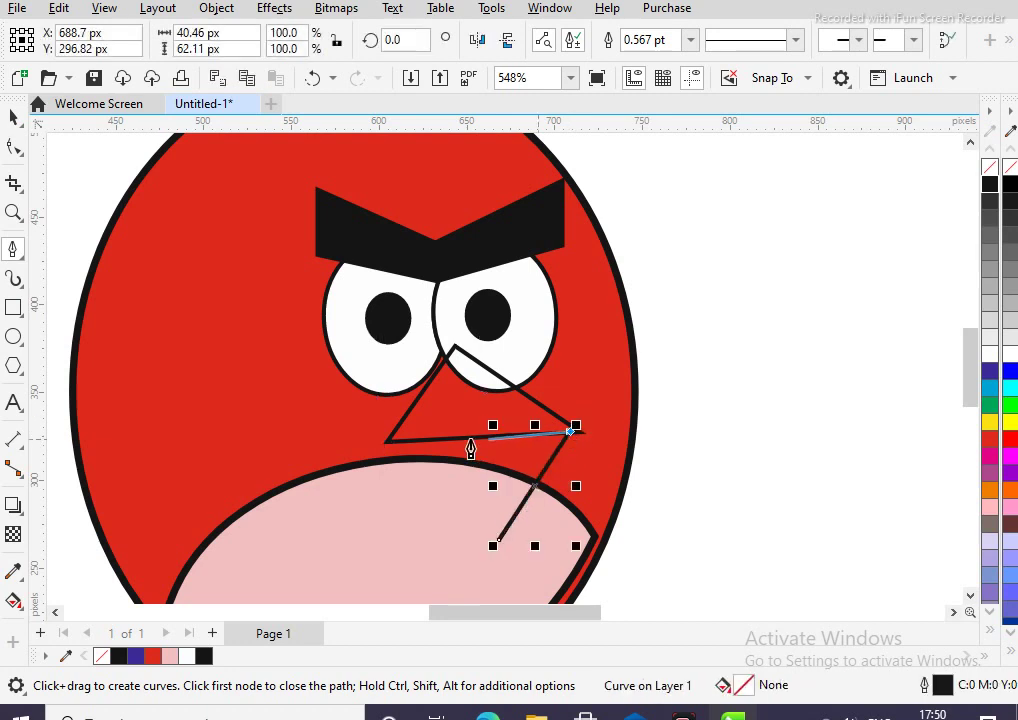
left_click(387, 443)
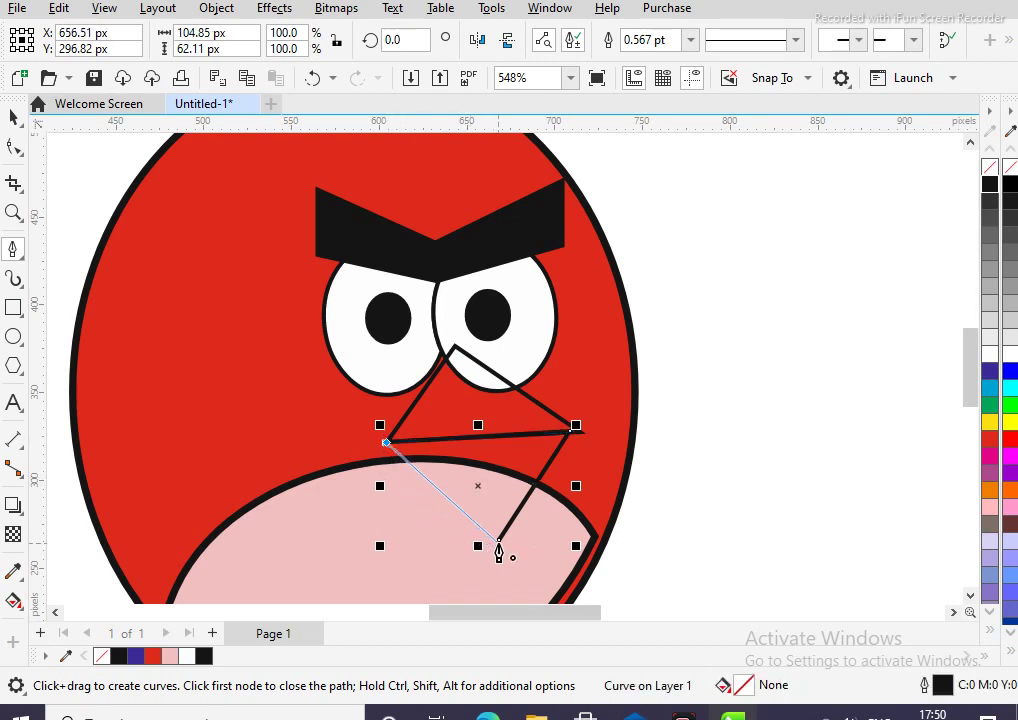
left_click(498, 541)
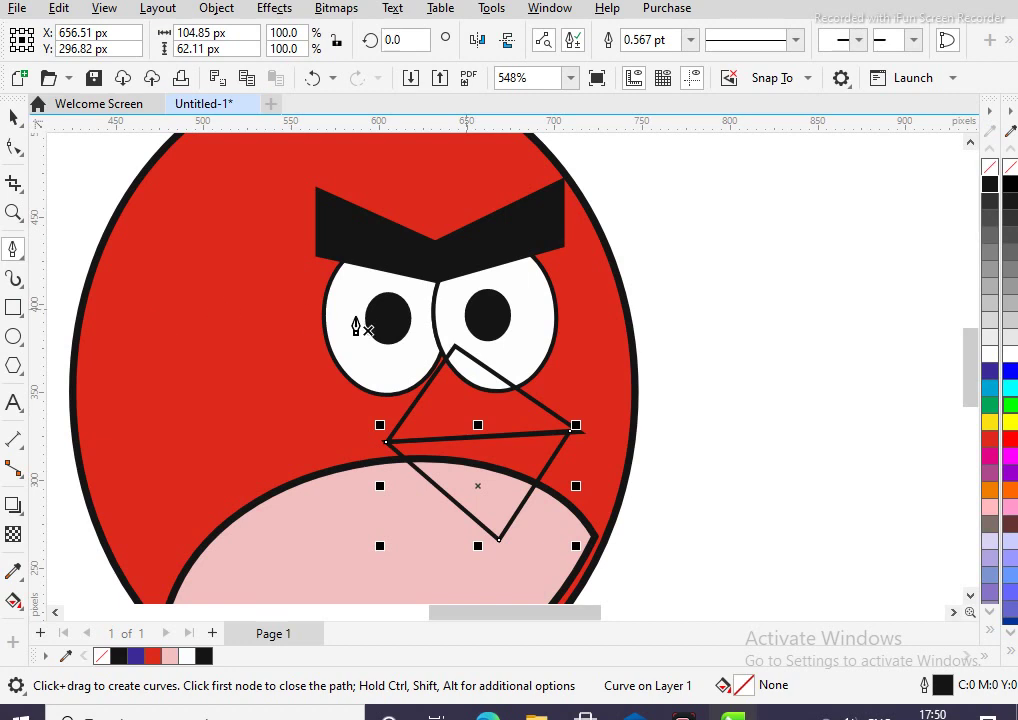
Add a node midway along the upper beak's sloping right edge, convert its upper segment to a curve, and bend it outward
left_click(13, 121)
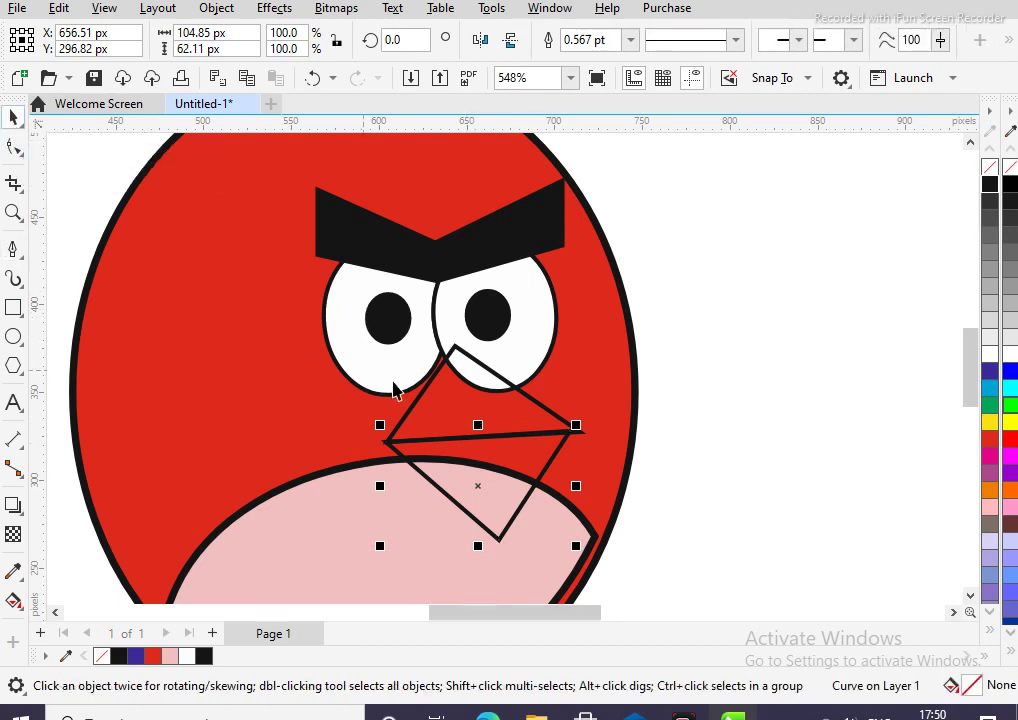
left_click(14, 147)
left_click(433, 393)
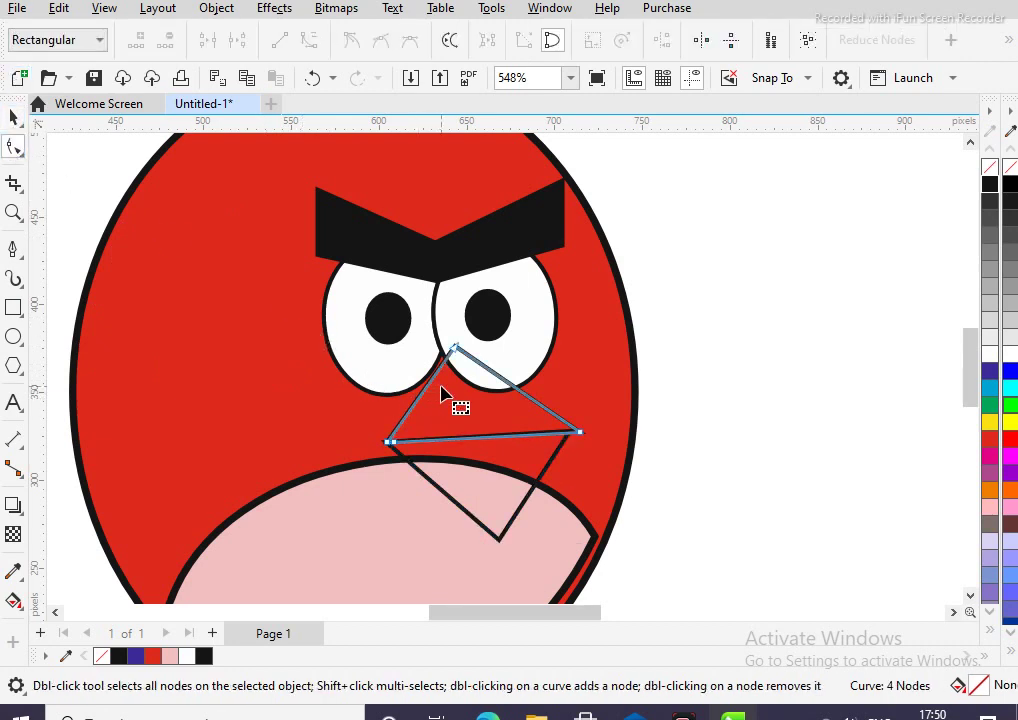
left_click_drag(508, 388, 511, 385)
double_click(509, 384)
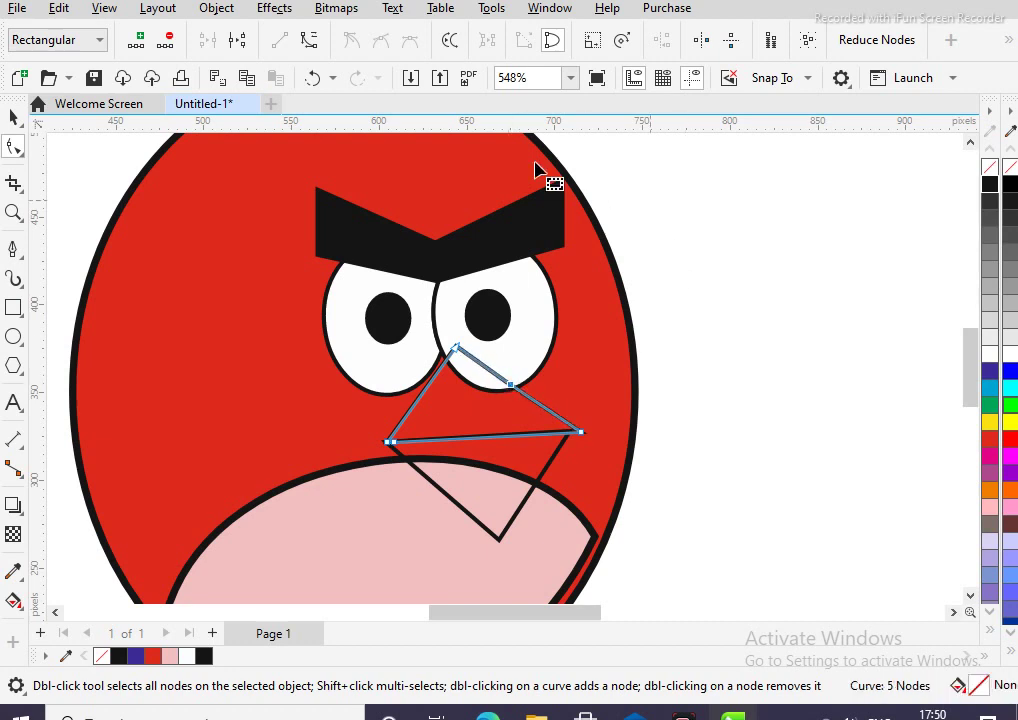
left_click(309, 41)
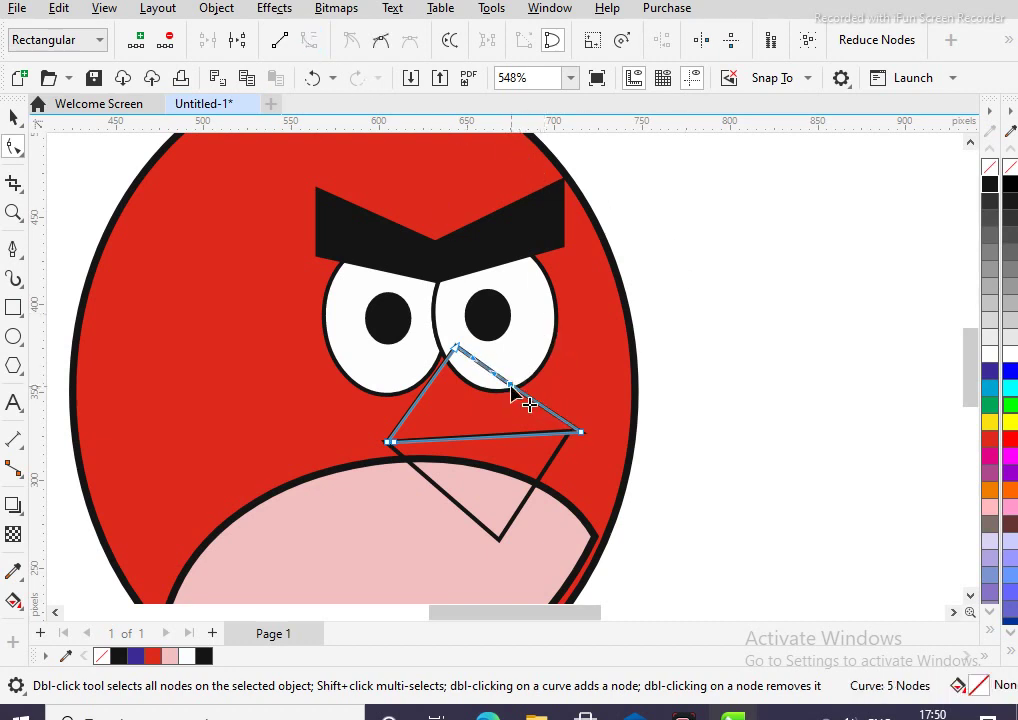
left_click(545, 412)
mouse_move(510, 387)
left_mouse_down()
mouse_move(521, 396)
mouse_move(523, 382)
mouse_move(477, 358)
mouse_move(497, 370)
left_mouse_up()
Delete the added node from the upper beak's right edge and adjust the curve handles at both ends to round it outward
scroll(497, 370, "up", 1)
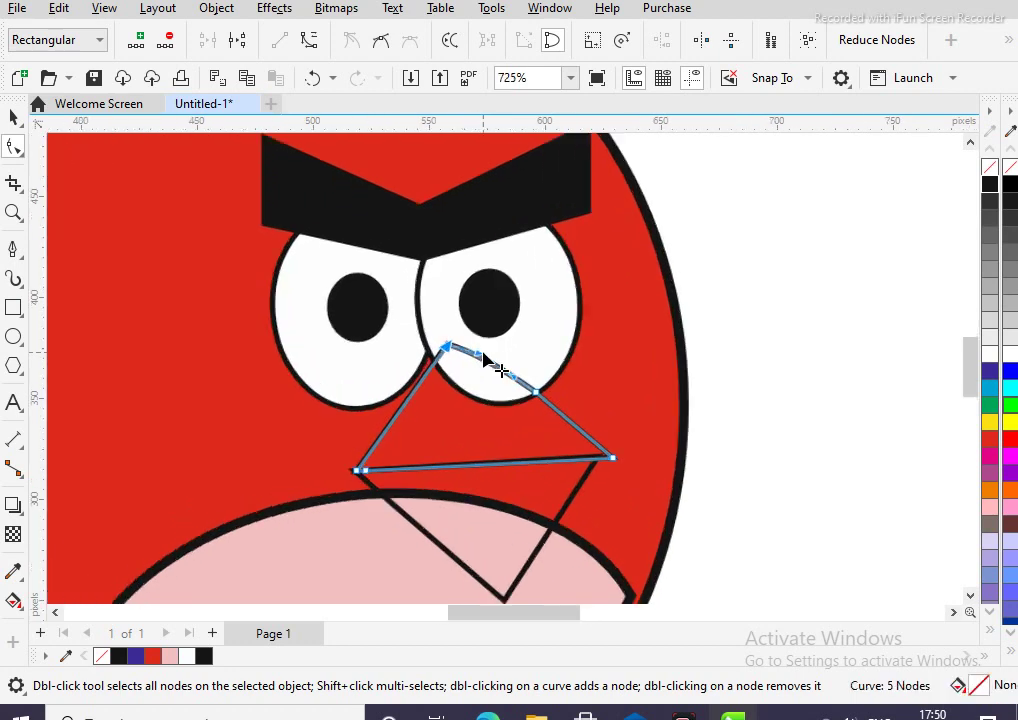
double_click(536, 393)
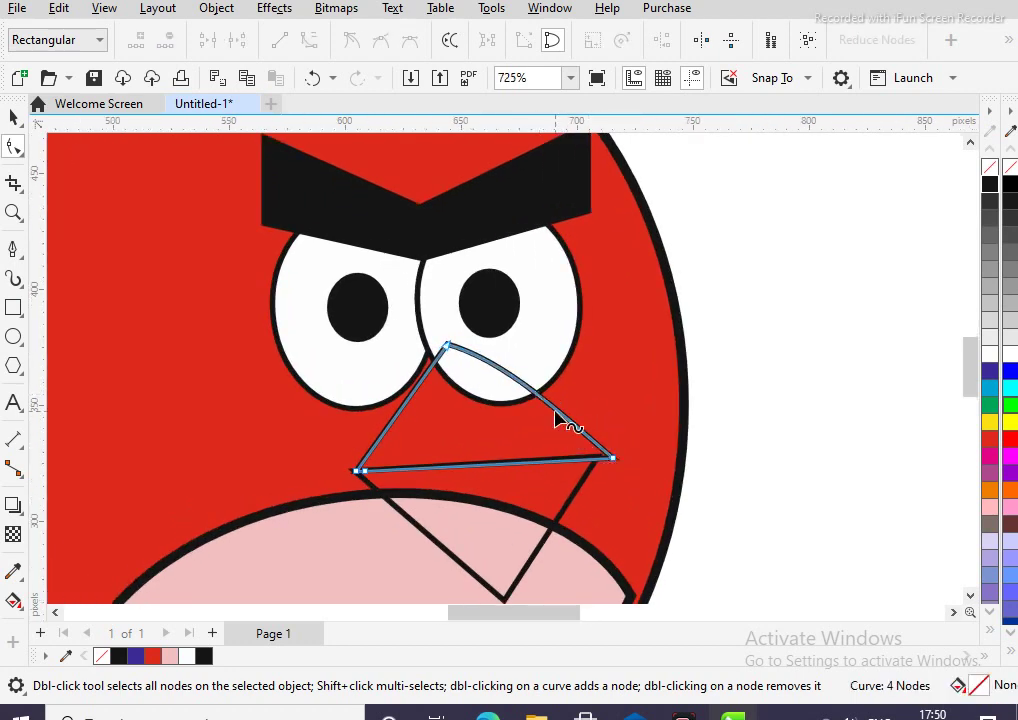
left_click(613, 459)
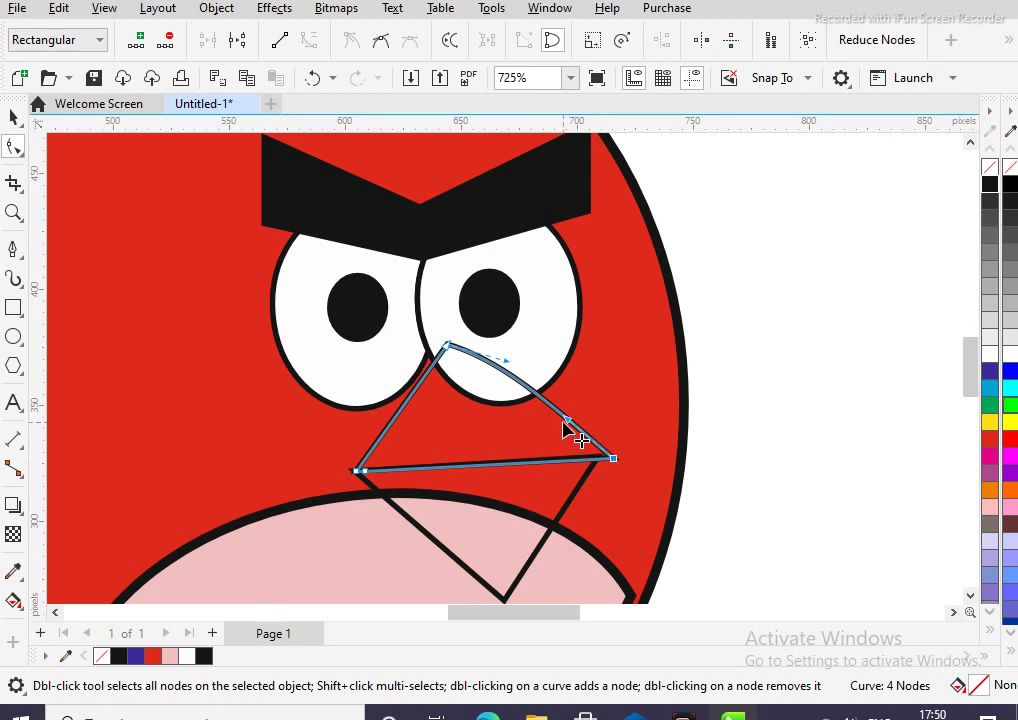
left_click_drag(567, 416, 568, 408)
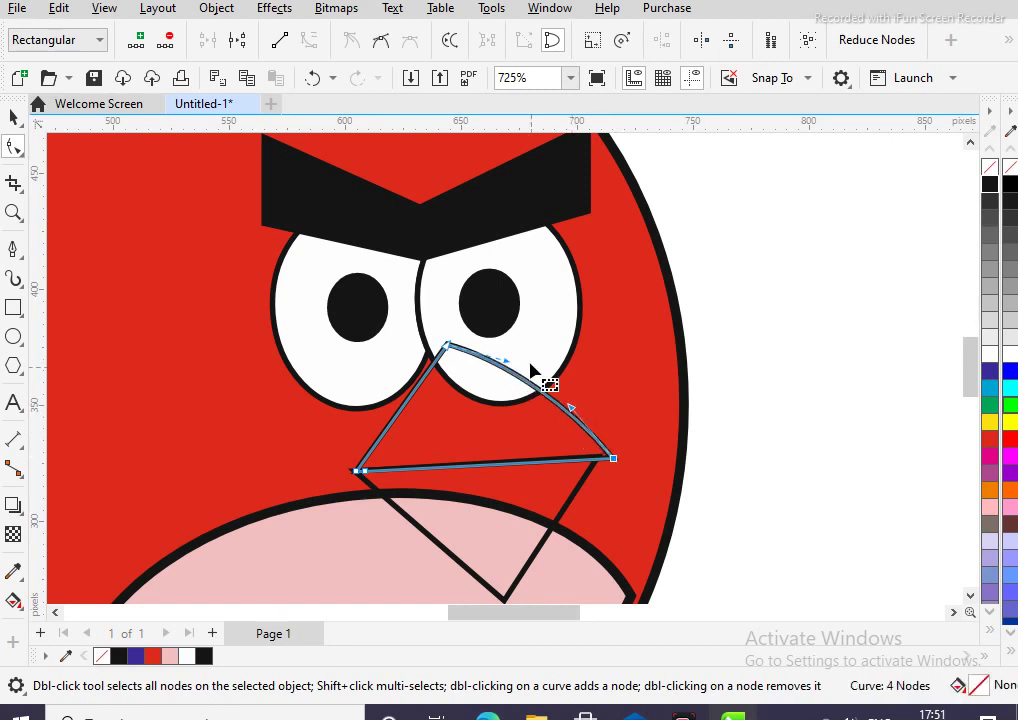
left_click_drag(519, 370, 512, 357)
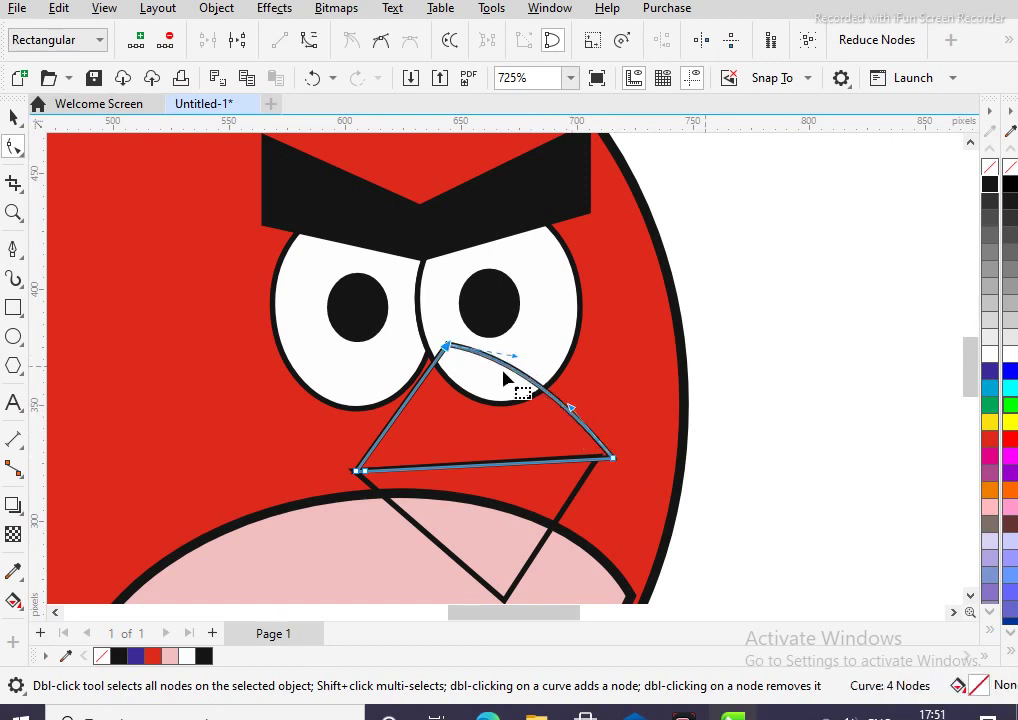
Move the upper beak's lower-left corner onto the lower beak's corner and delete the node added midway along its left edge
double_click(404, 408)
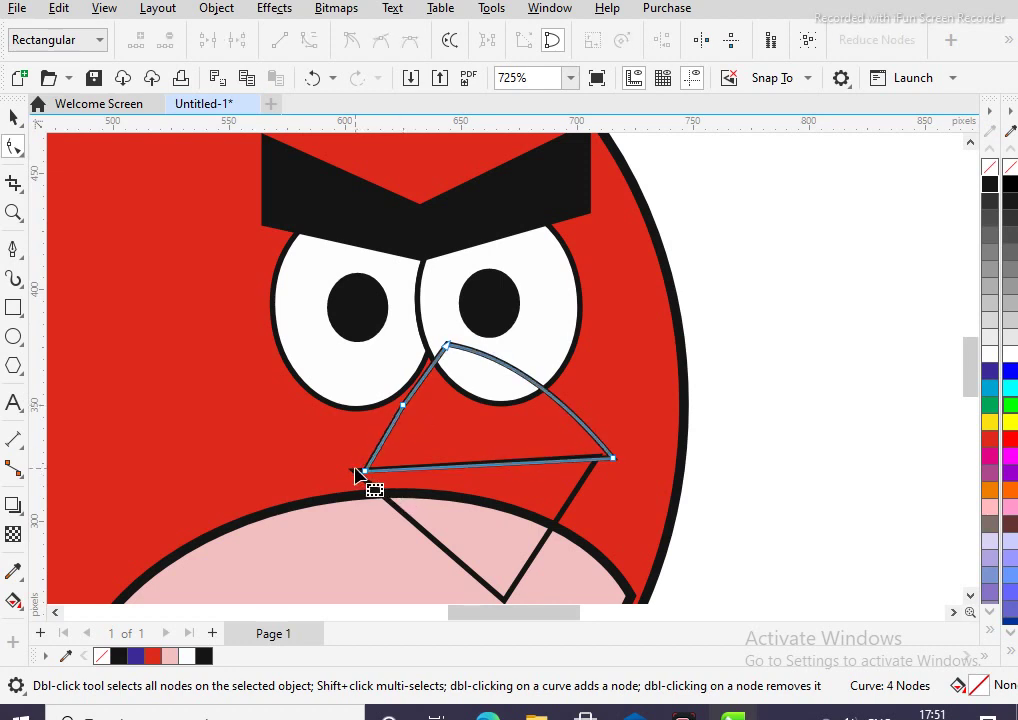
left_click_drag(357, 469, 352, 471)
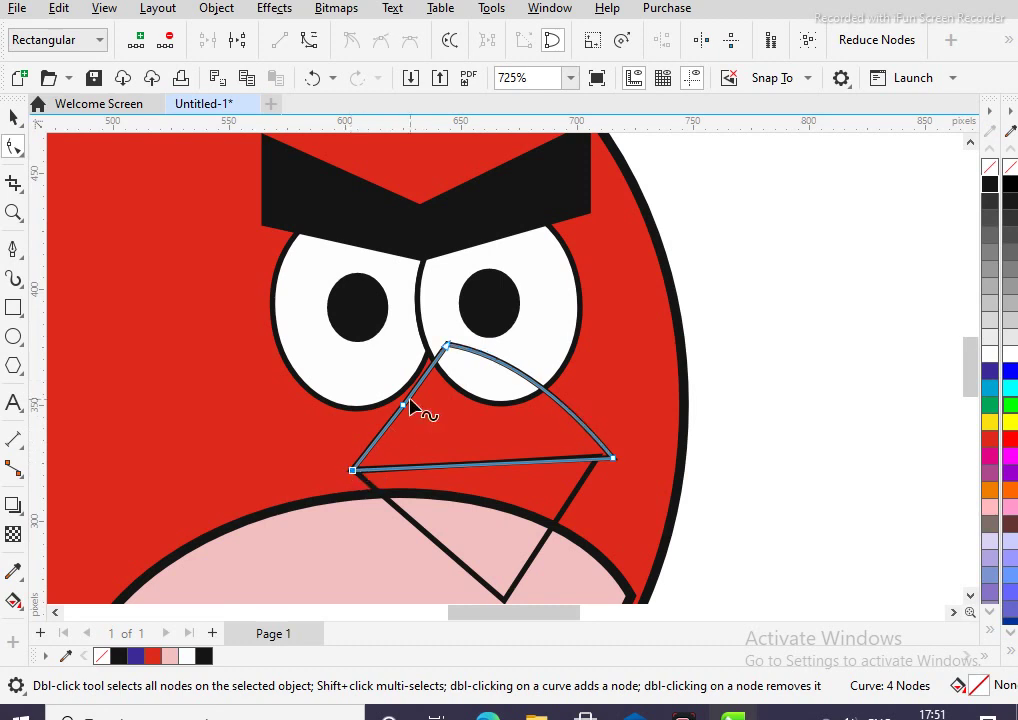
left_click_drag(402, 405, 395, 401)
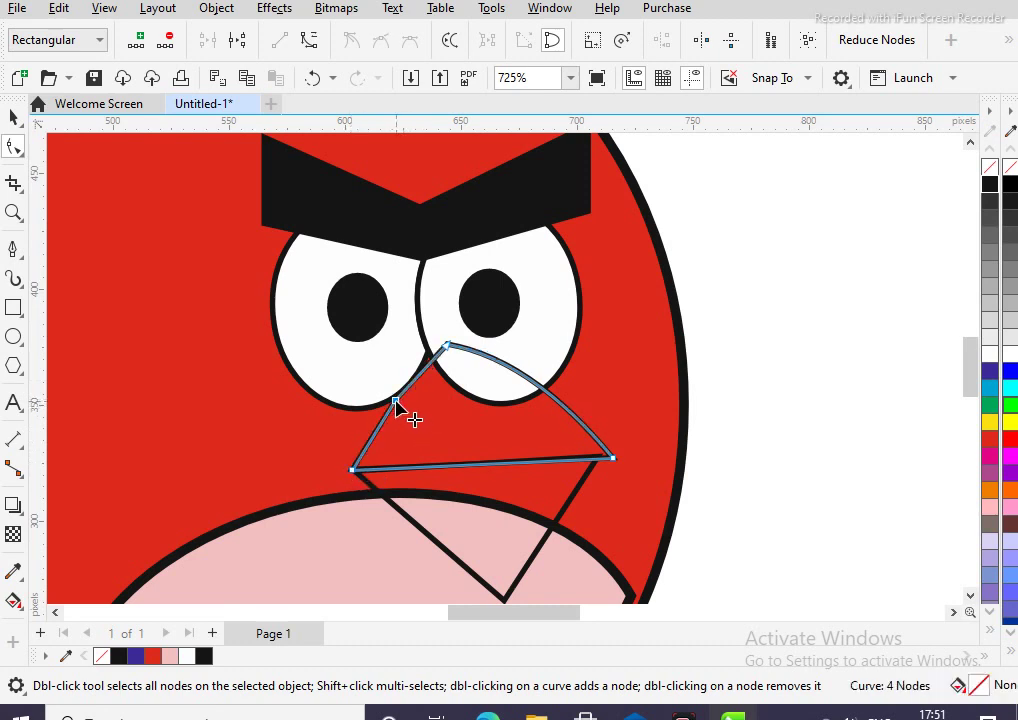
double_click(352, 472)
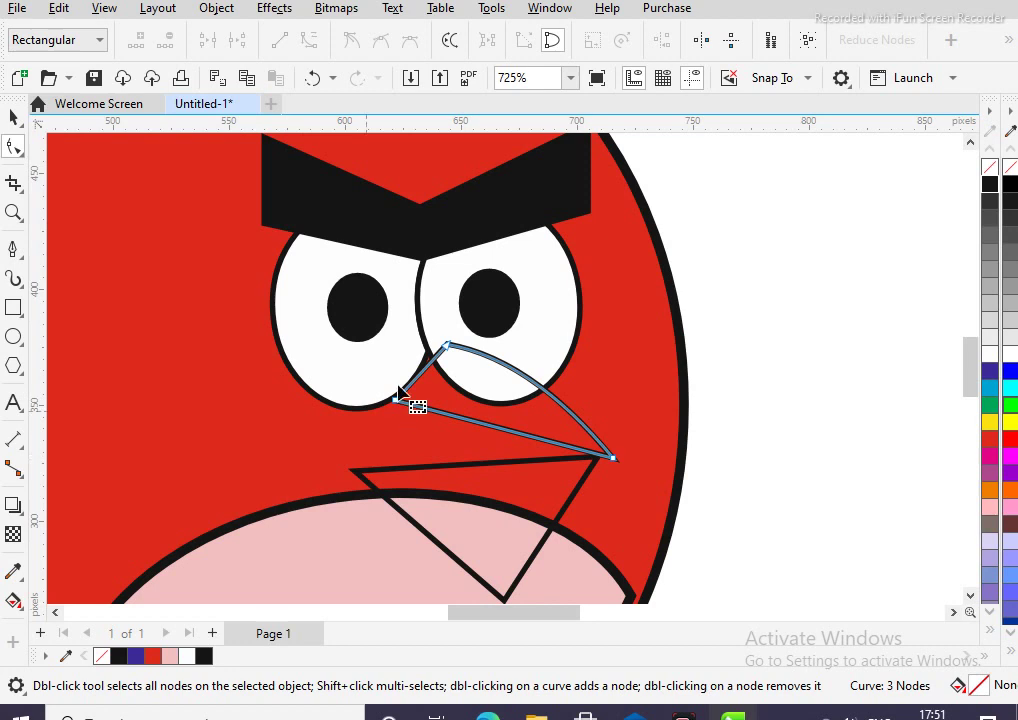
key("ctrl+z")
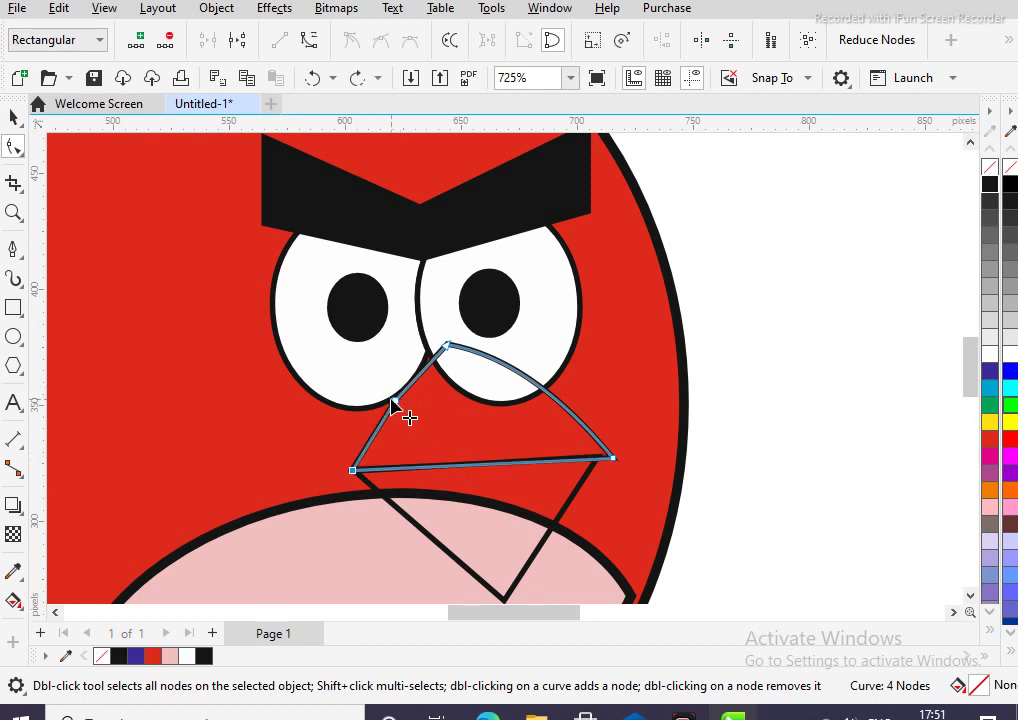
double_click(395, 402)
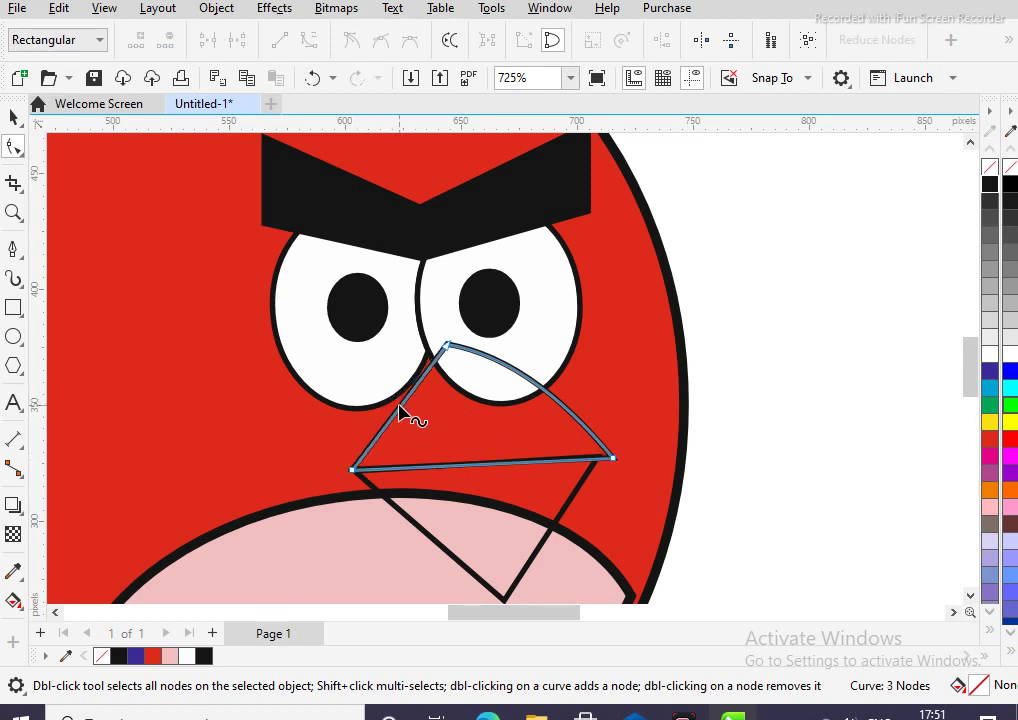
Add a node midway along the upper beak's left edge, convert the segment below it to a curve, and bend it outward
mouse_move(400, 410)
left_mouse_down()
mouse_move(390, 400)
mouse_move(402, 410)
left_mouse_up()
double_click(401, 405)
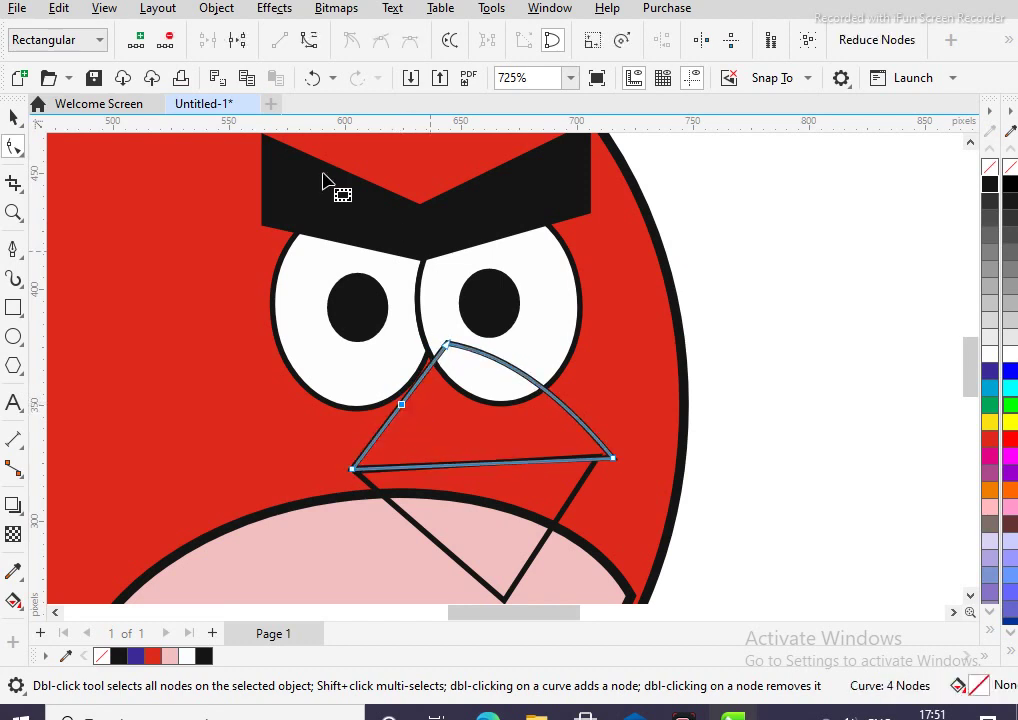
left_click(308, 40)
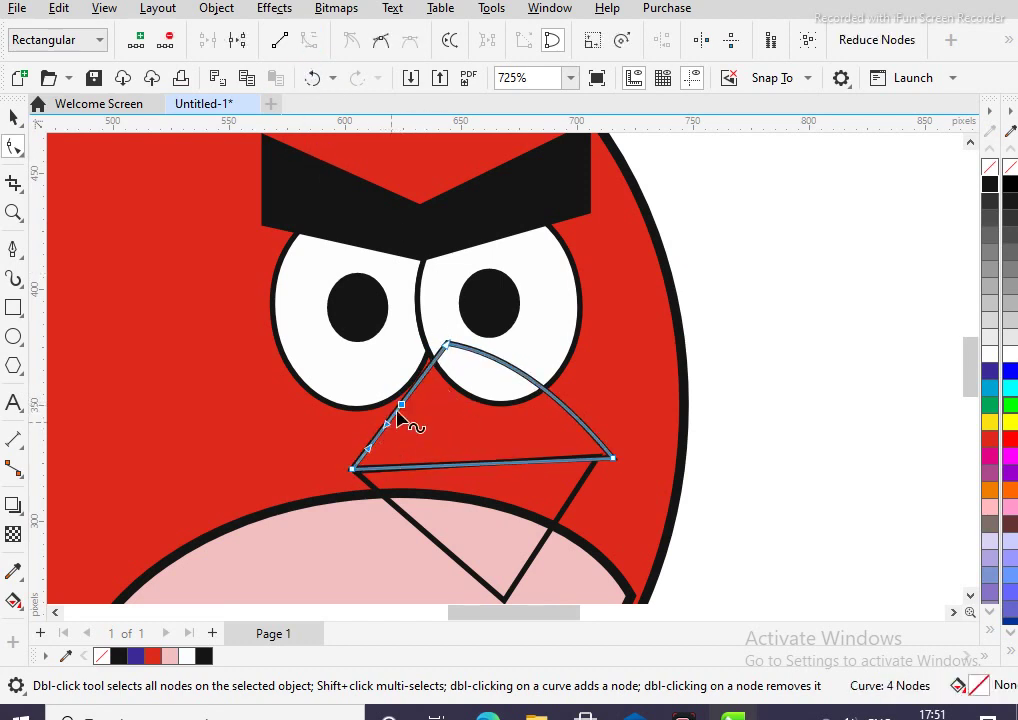
left_click(352, 469)
left_click_drag(400, 404, 394, 398)
left_click(352, 469)
left_click_drag(368, 450, 383, 457)
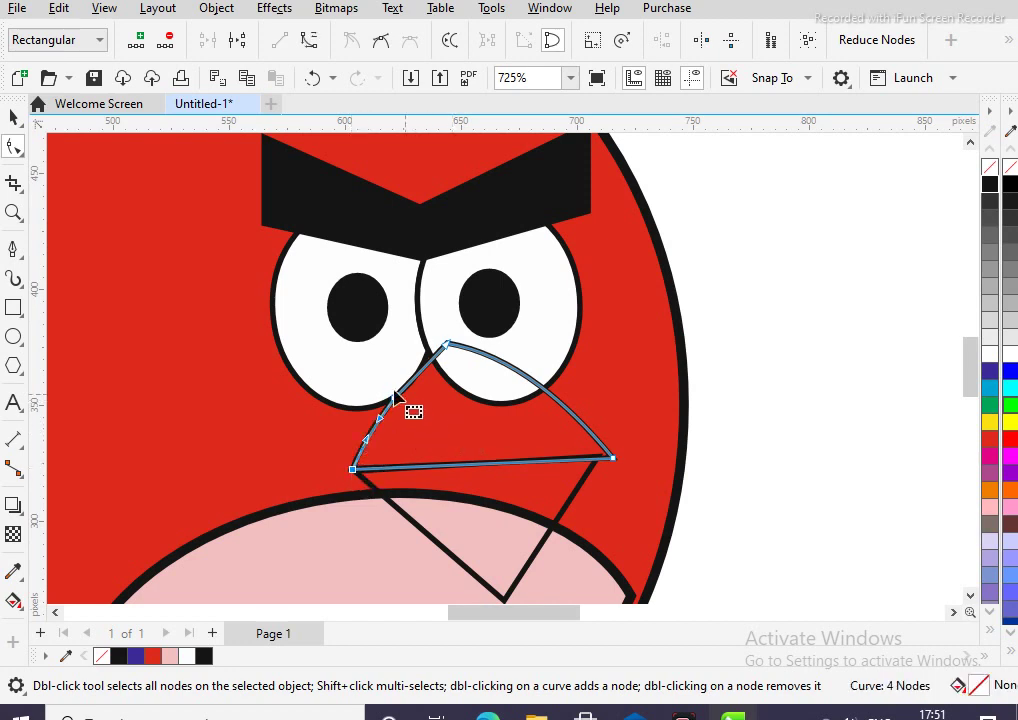
Add a node to the upper beak's left edge just below the apex and nudge it outward
mouse_move(450, 350)
left_mouse_down()
mouse_move(464, 359)
mouse_move(455, 362)
left_mouse_up()
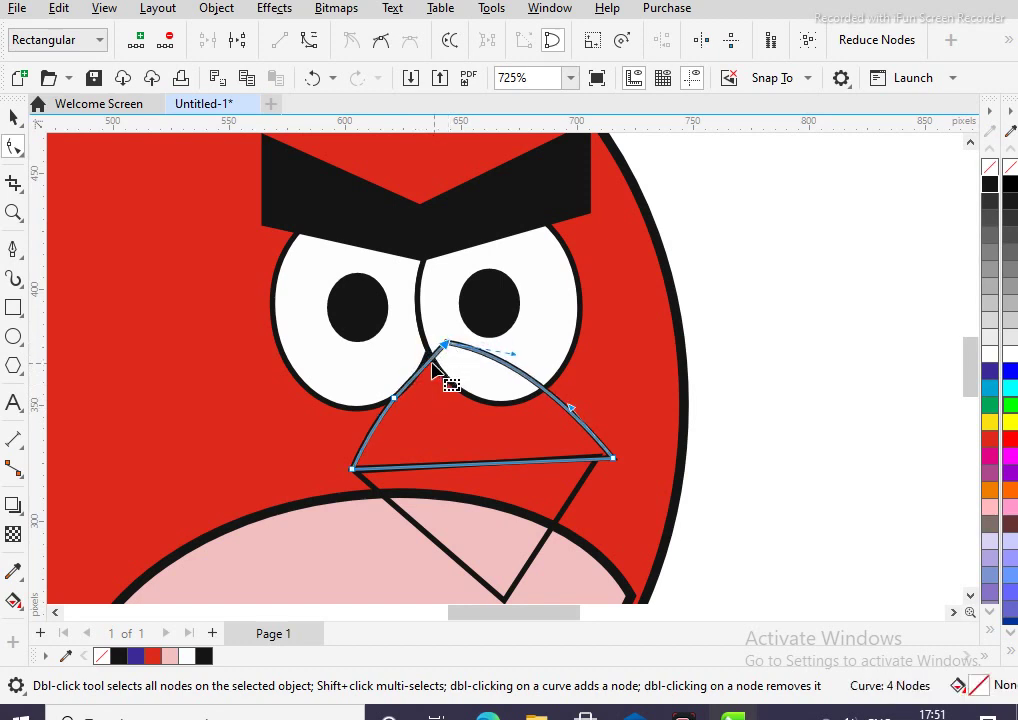
double_click(446, 345)
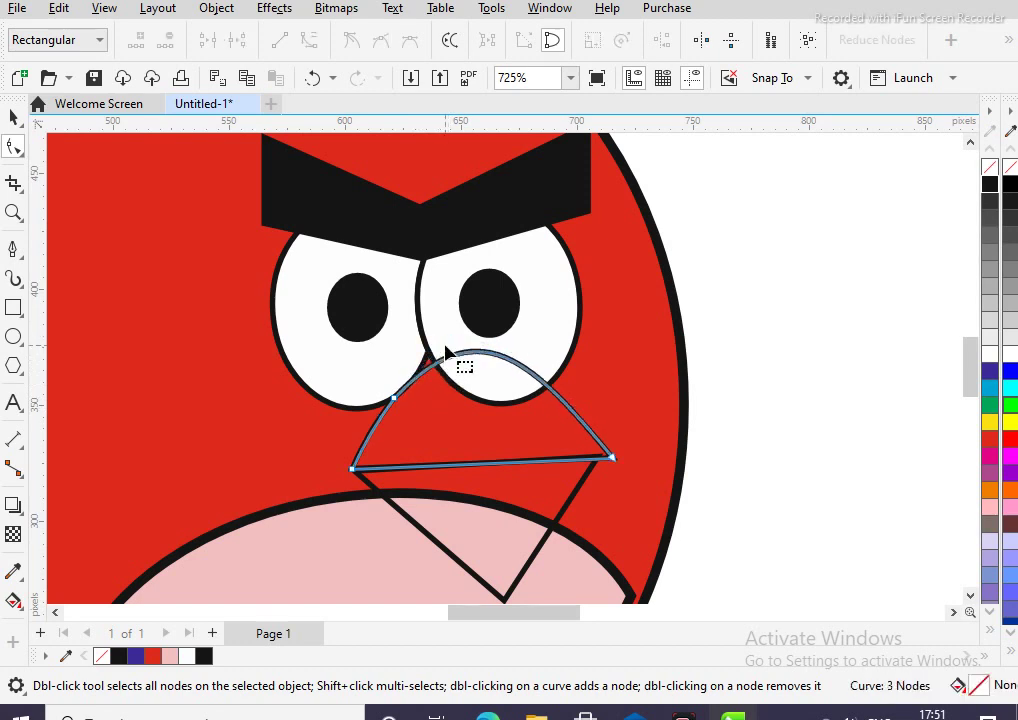
key("ctrl+z")
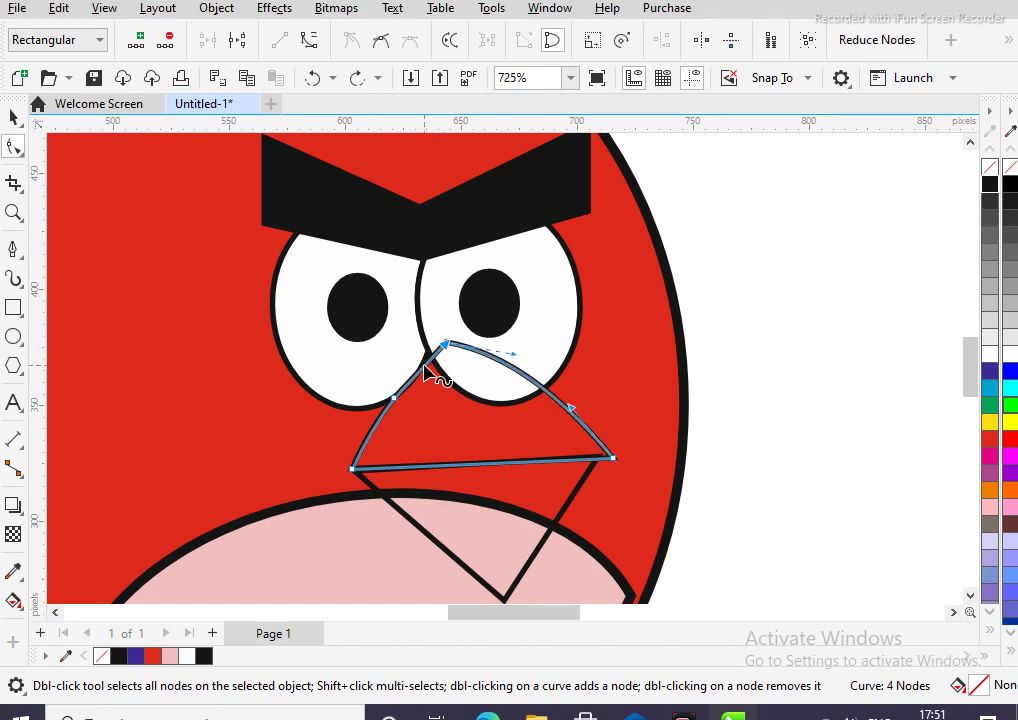
left_click_drag(426, 364, 425, 360)
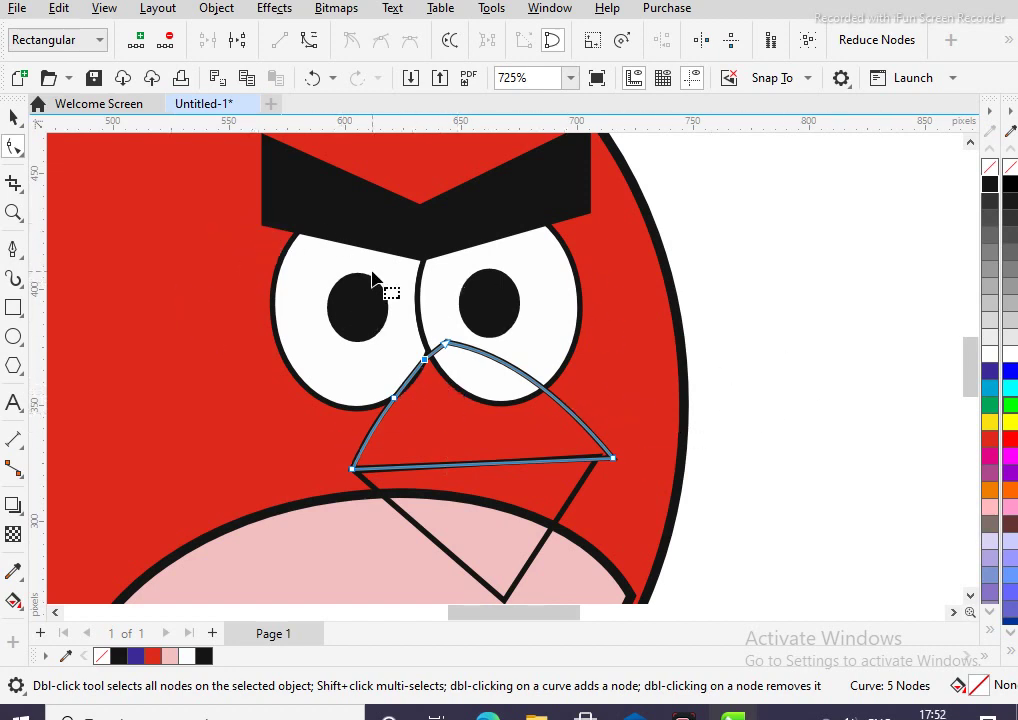
Add a node midway along the lower beak's right edge and move it slightly outward
left_click(497, 598)
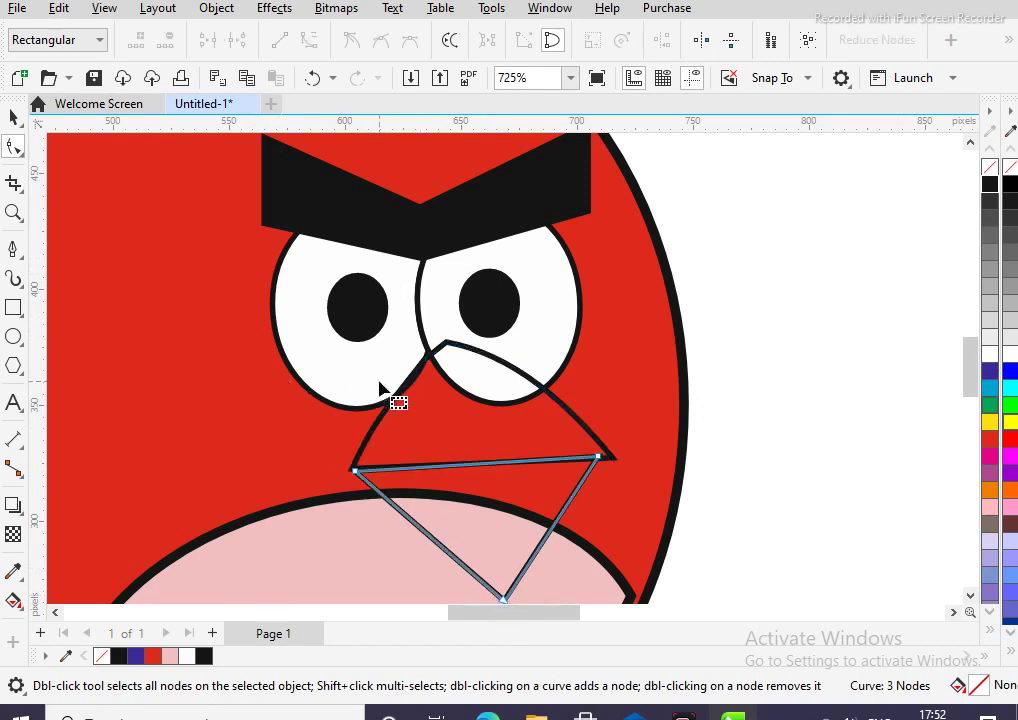
scroll(380, 388, "down", 1)
scroll(380, 388, "up", 1)
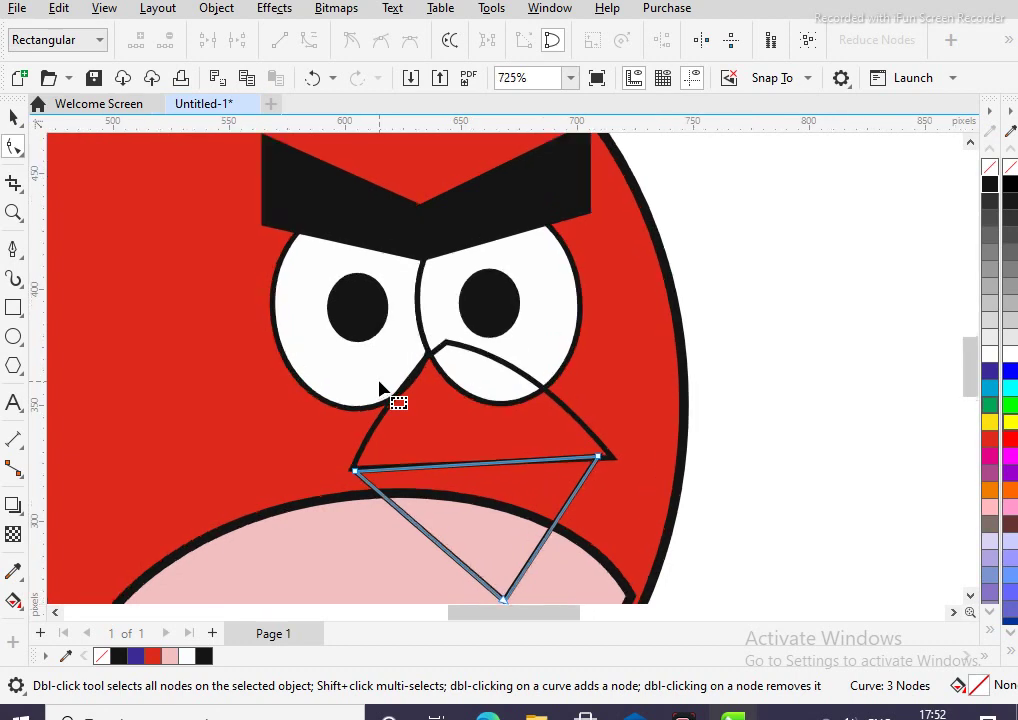
double_click(548, 536)
double_click(548, 536)
double_click(557, 541)
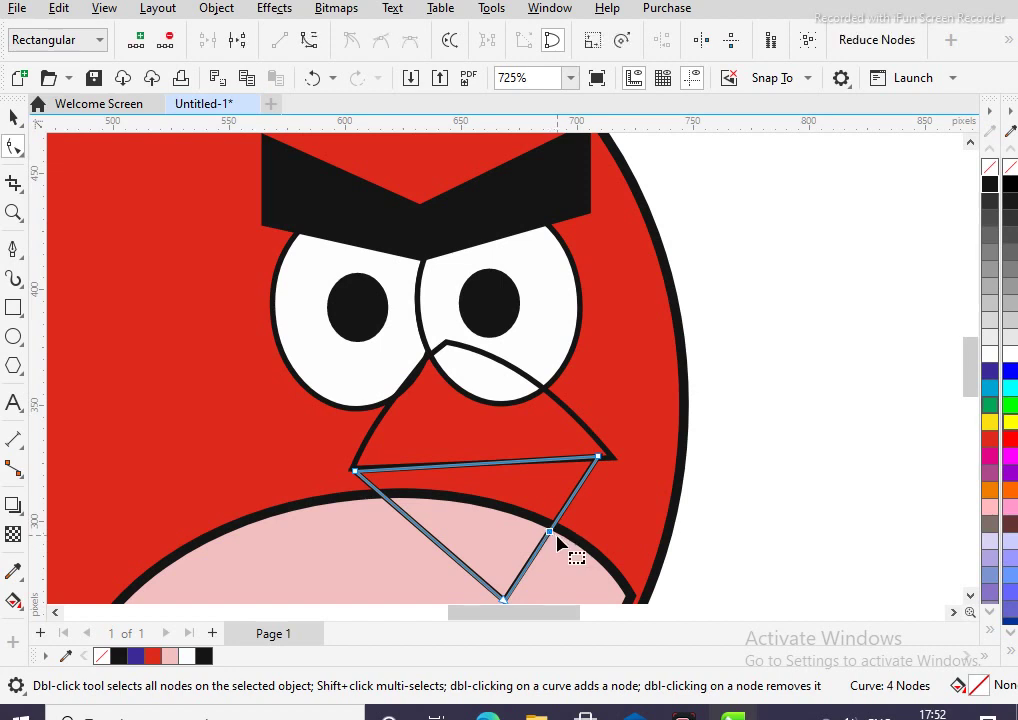
left_click_drag(549, 531, 559, 538)
scroll(538, 558, "down", 2)
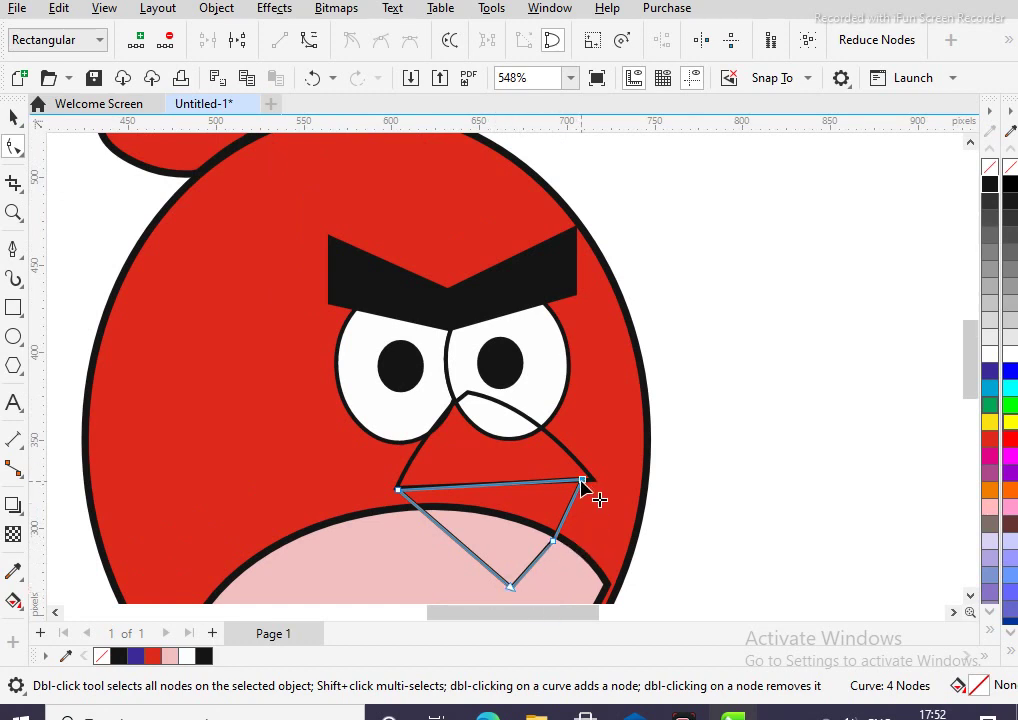
Convert the lower beak's right-edge segments to curves, bend both outward, and delete the node between them
left_click(307, 43)
left_click(554, 543)
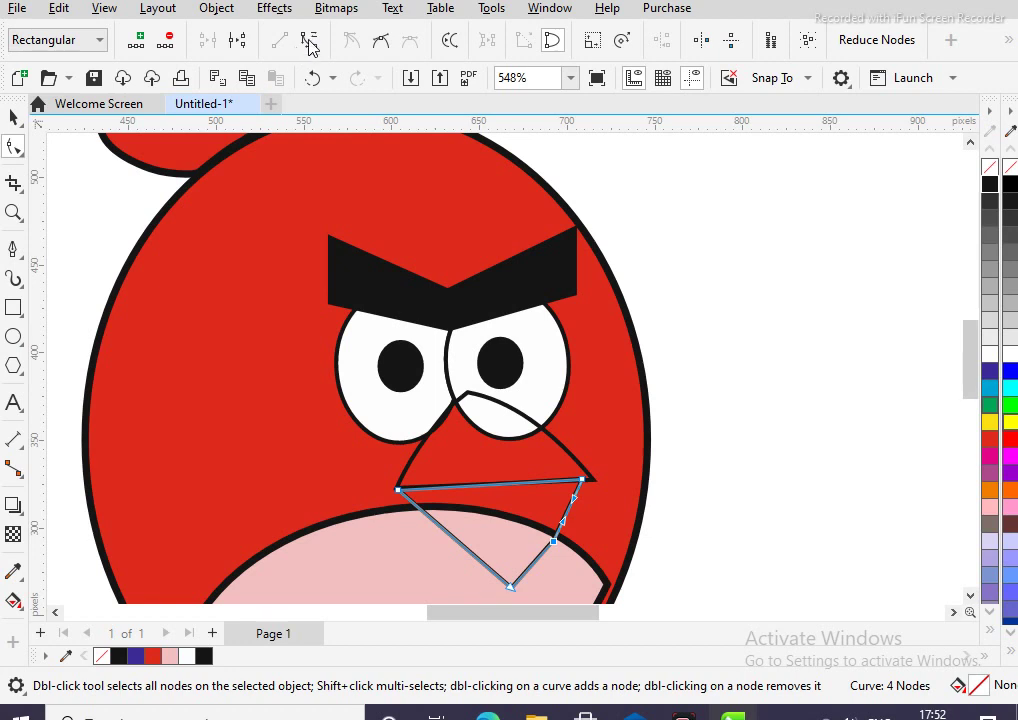
scroll(530, 580, "up", 2)
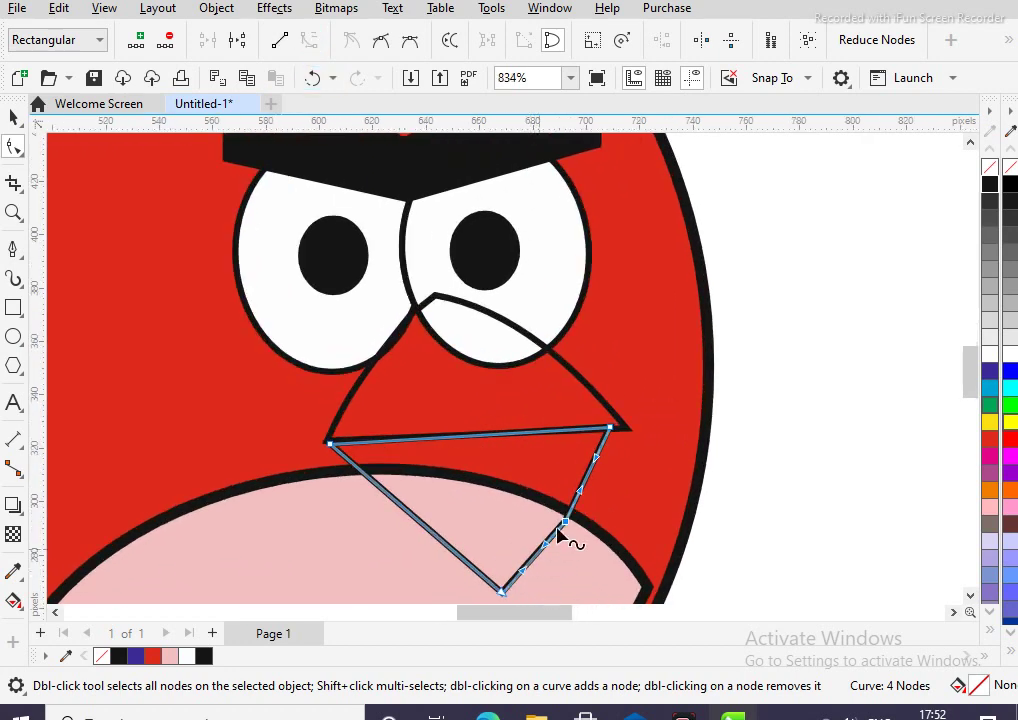
left_click_drag(582, 491, 613, 470)
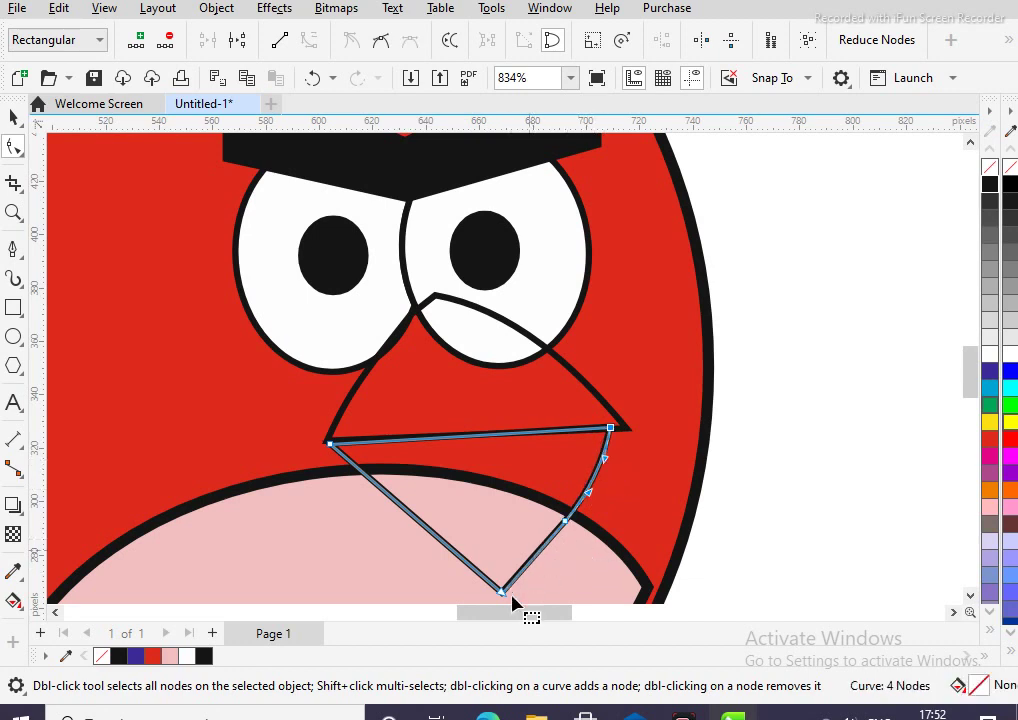
left_click(546, 547)
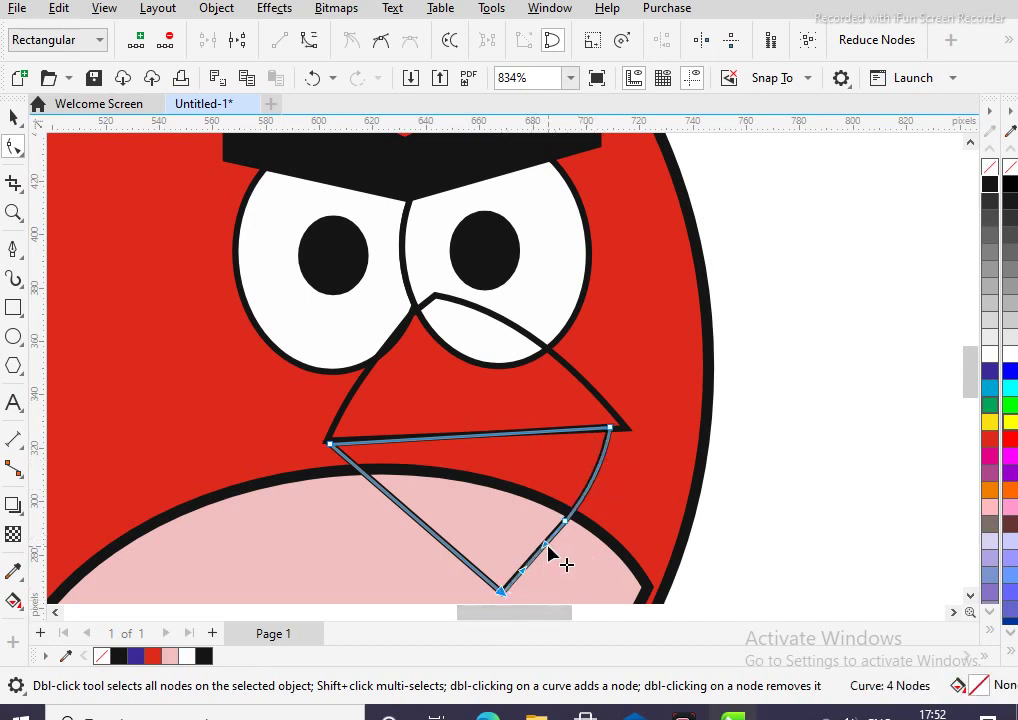
left_click_drag(559, 557, 530, 577)
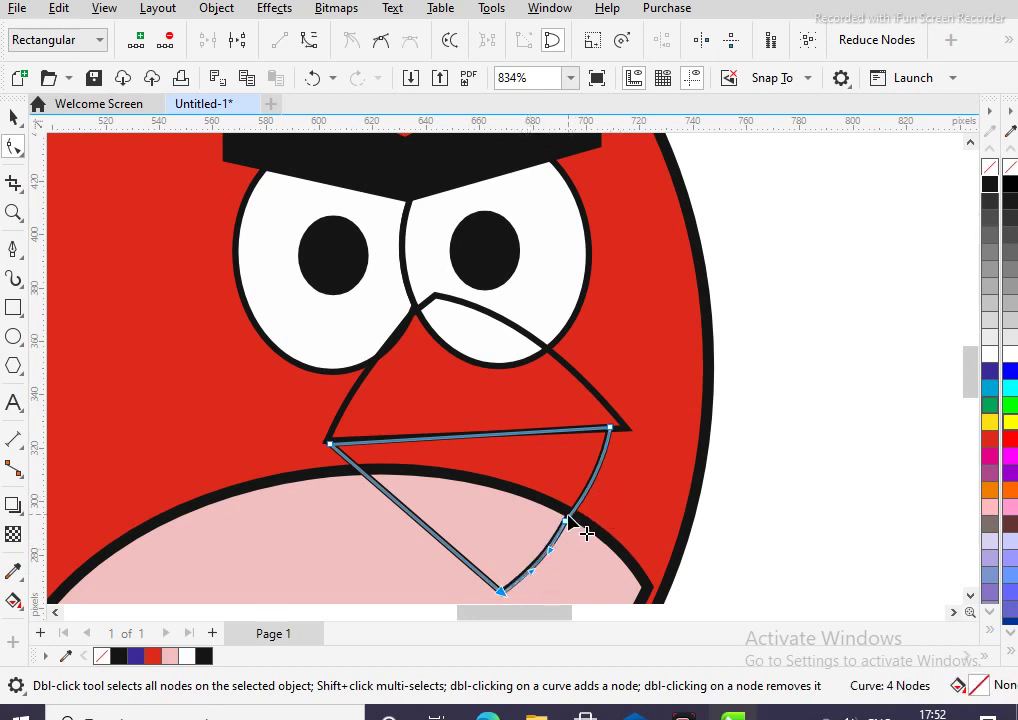
key("Delete")
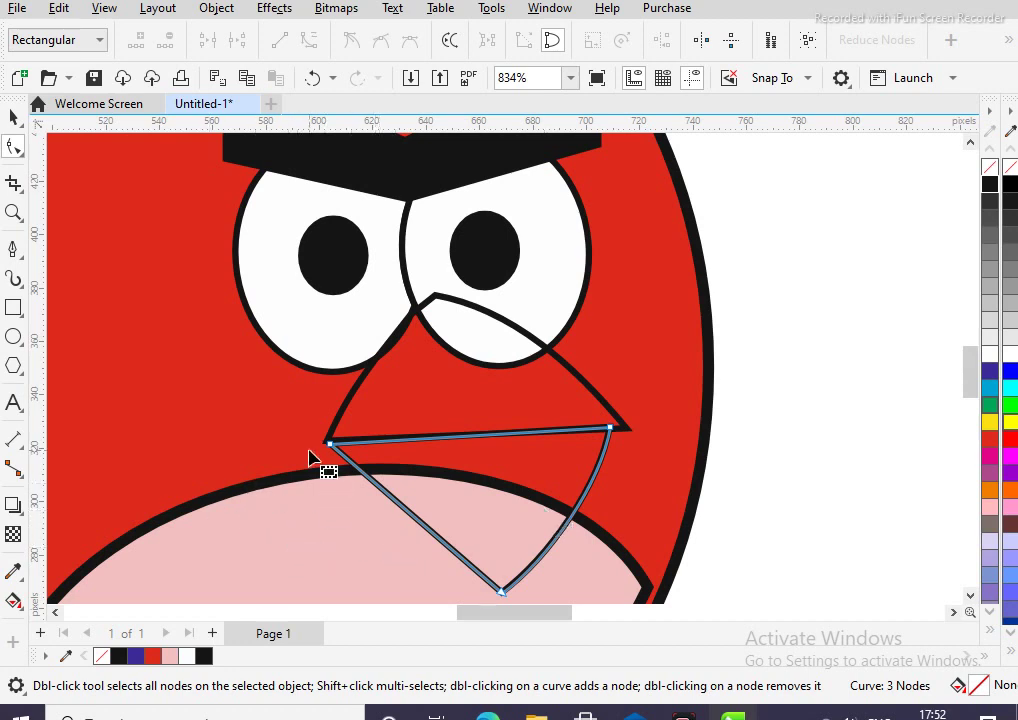
Add a node to the lower beak's left edge near its upper corner, try pulling it outward, and return it to the edge
double_click(350, 464)
left_click_drag(349, 461, 330, 469)
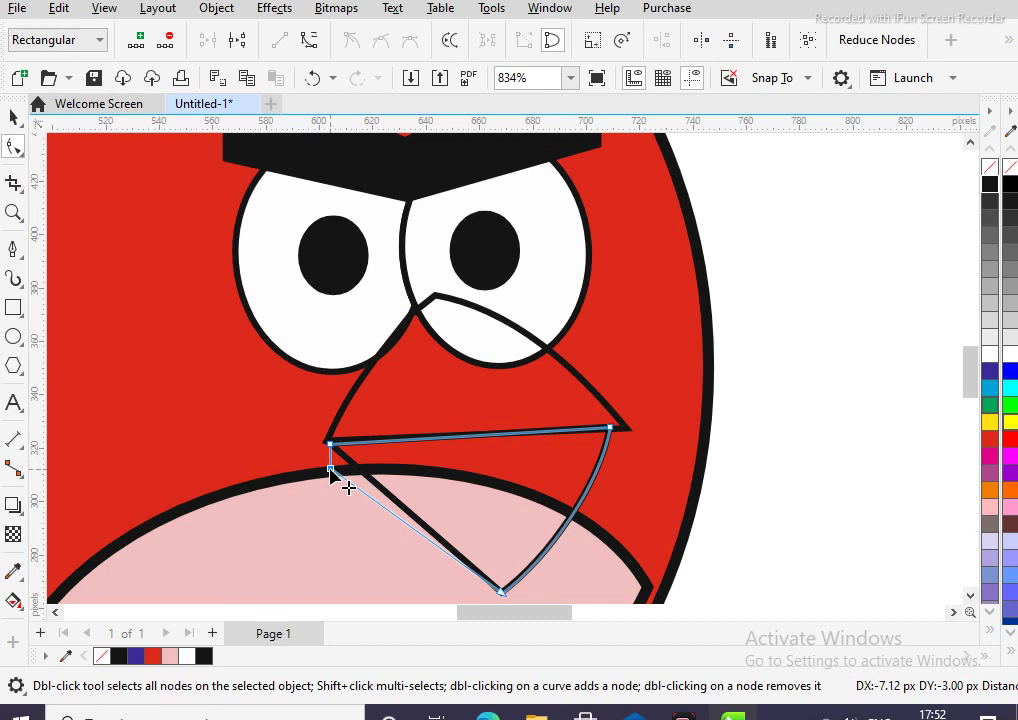
left_click_drag(331, 470, 348, 460)
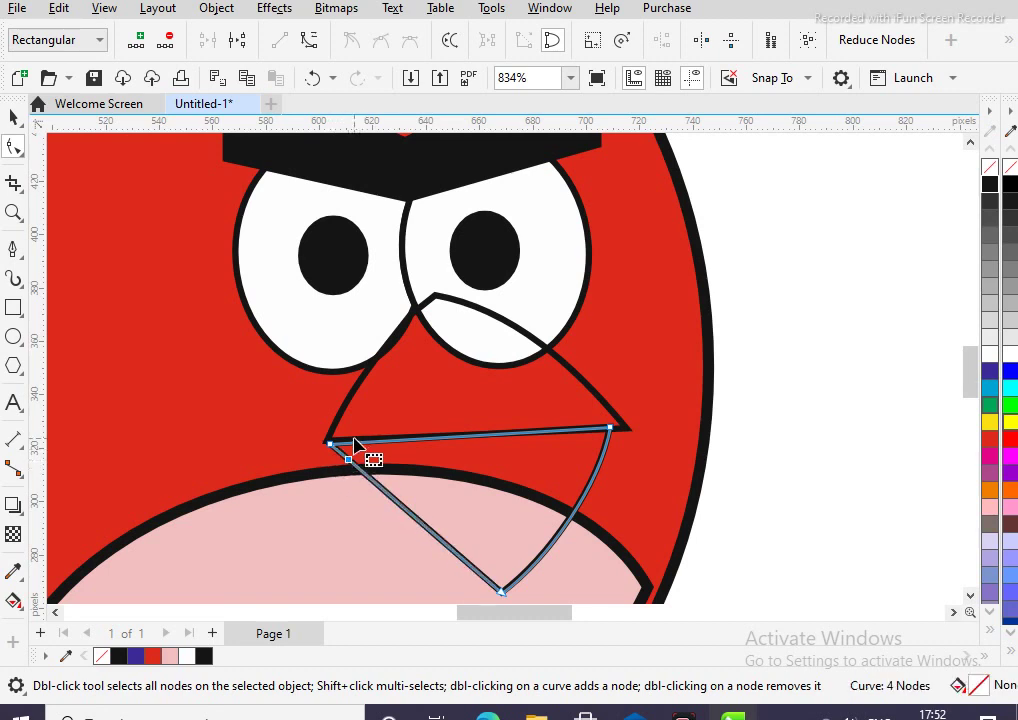
Add a node to the upper beak's bottom edge near its left corner, try pulling it down, and undo the move
left_click(357, 443)
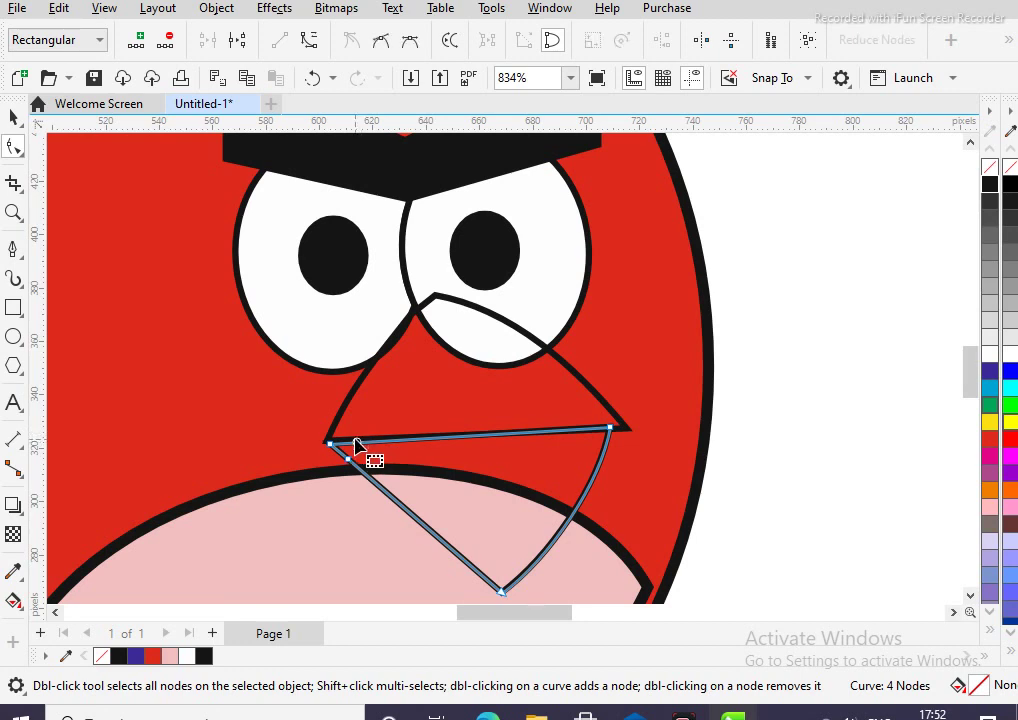
left_click(363, 443)
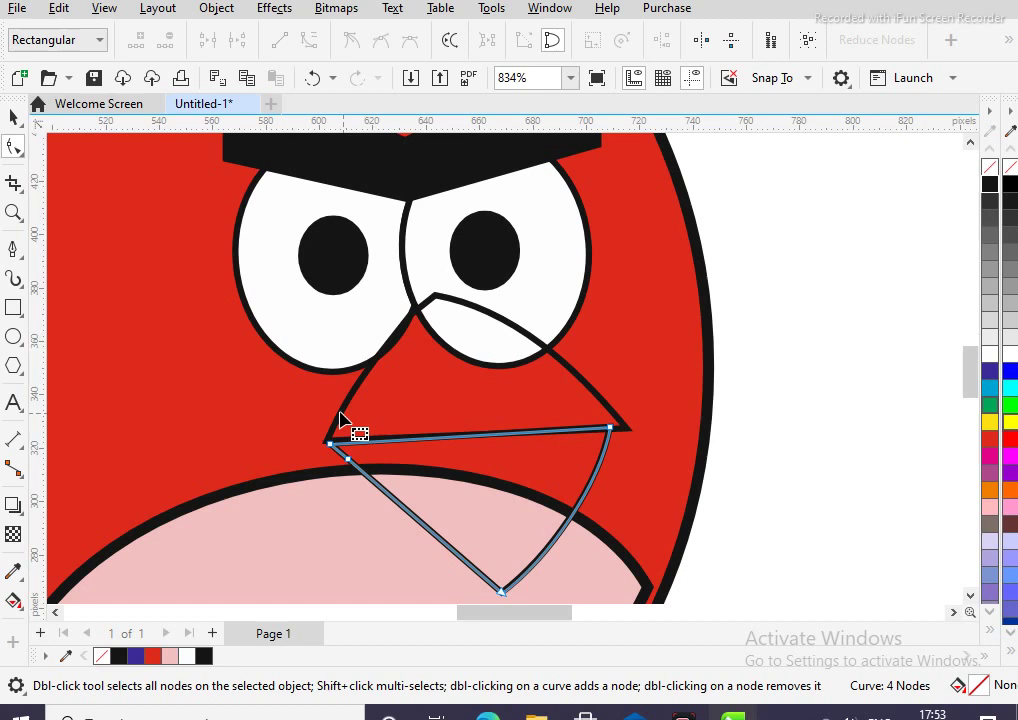
left_click(368, 441)
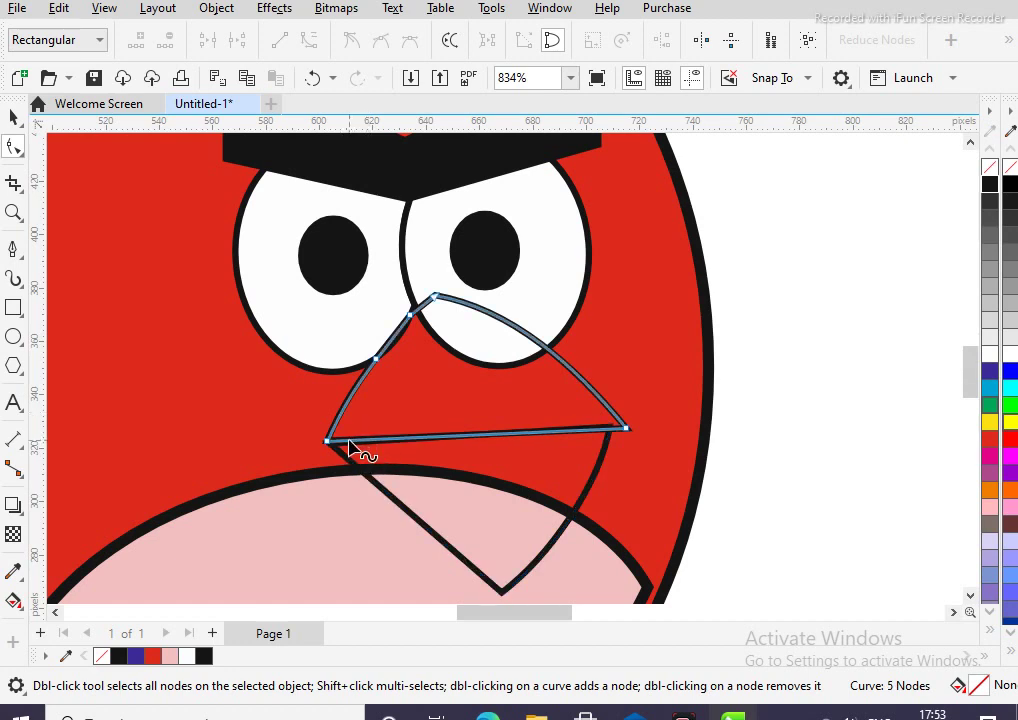
left_click_drag(349, 445, 343, 452)
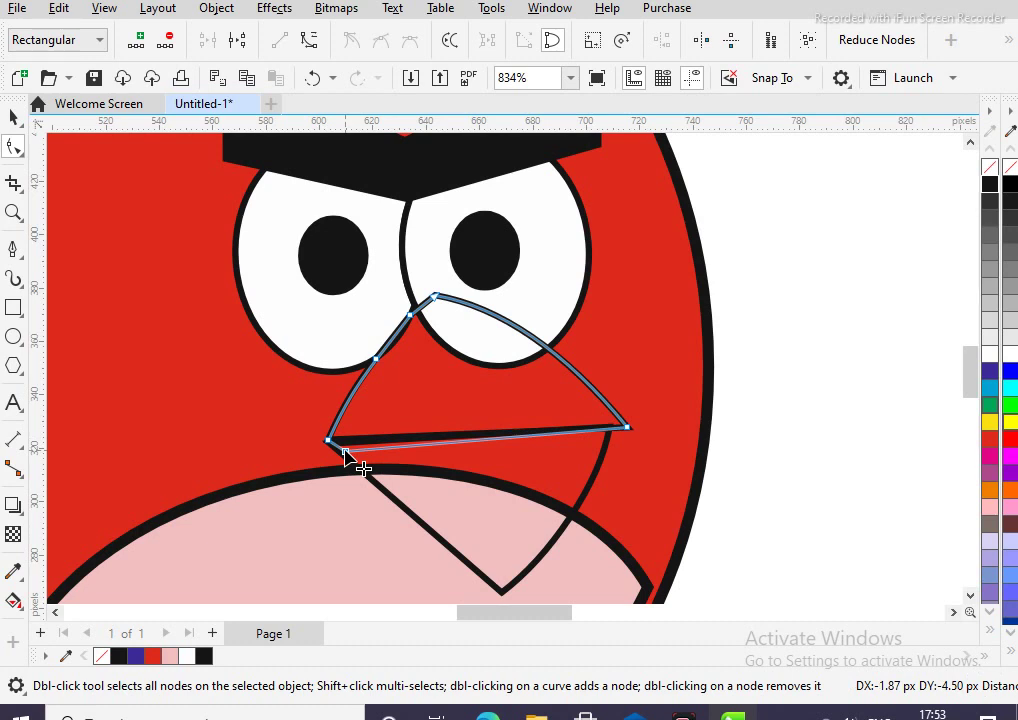
left_click_drag(343, 455, 343, 460)
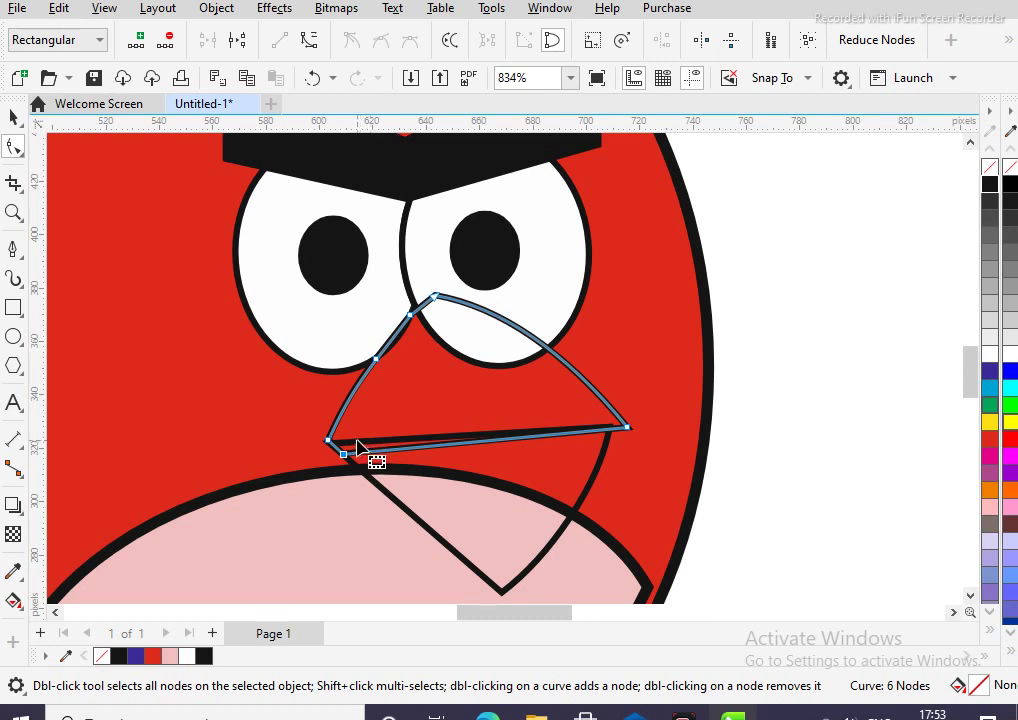
left_click(357, 441)
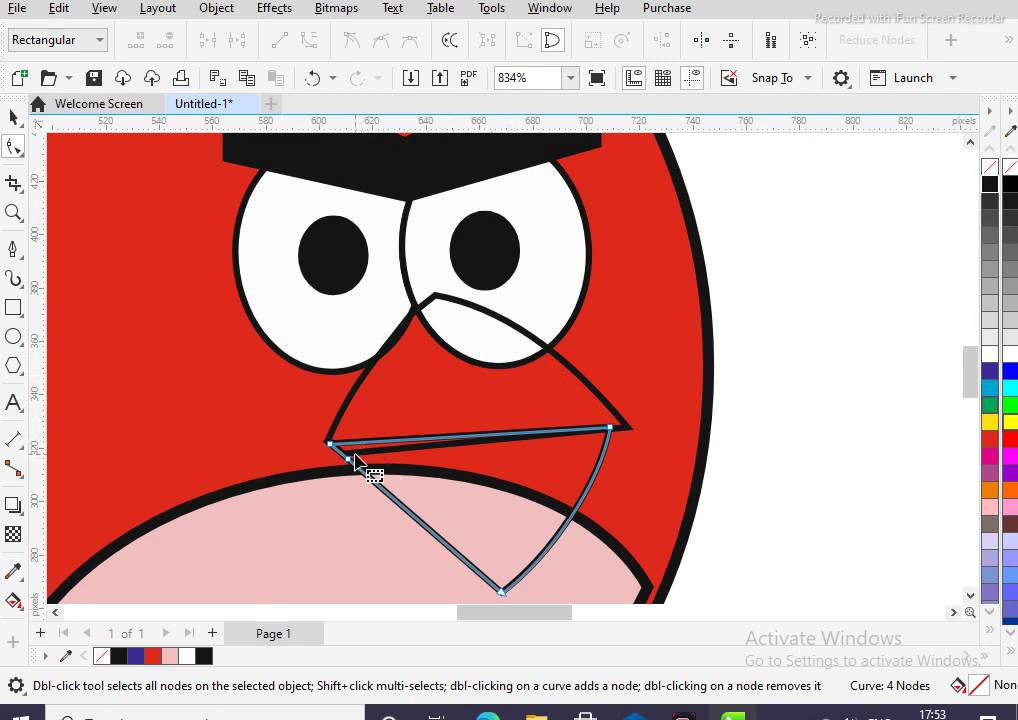
key("ctrl+z")
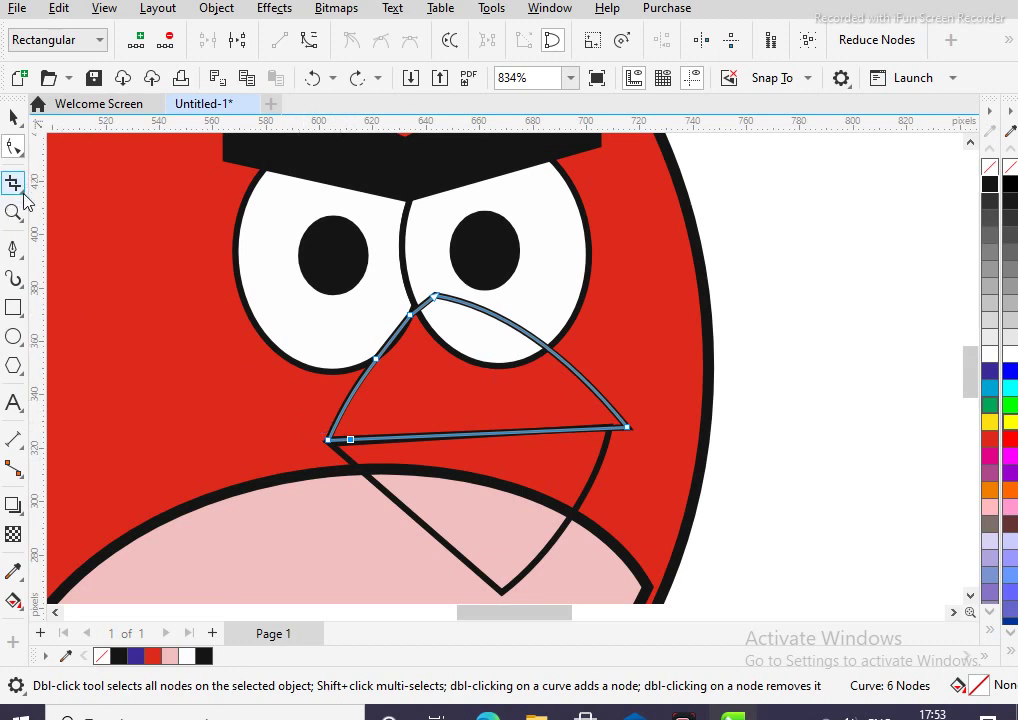
Fill the upper beak and the lower beak with yellow
left_click(11, 119)
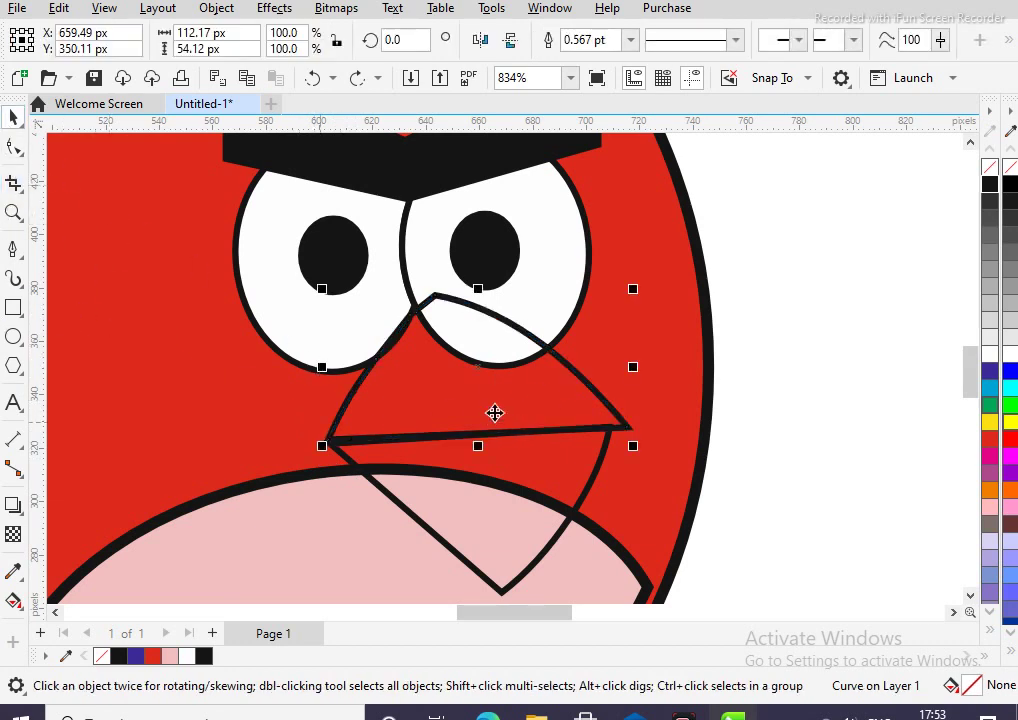
left_click(990, 423)
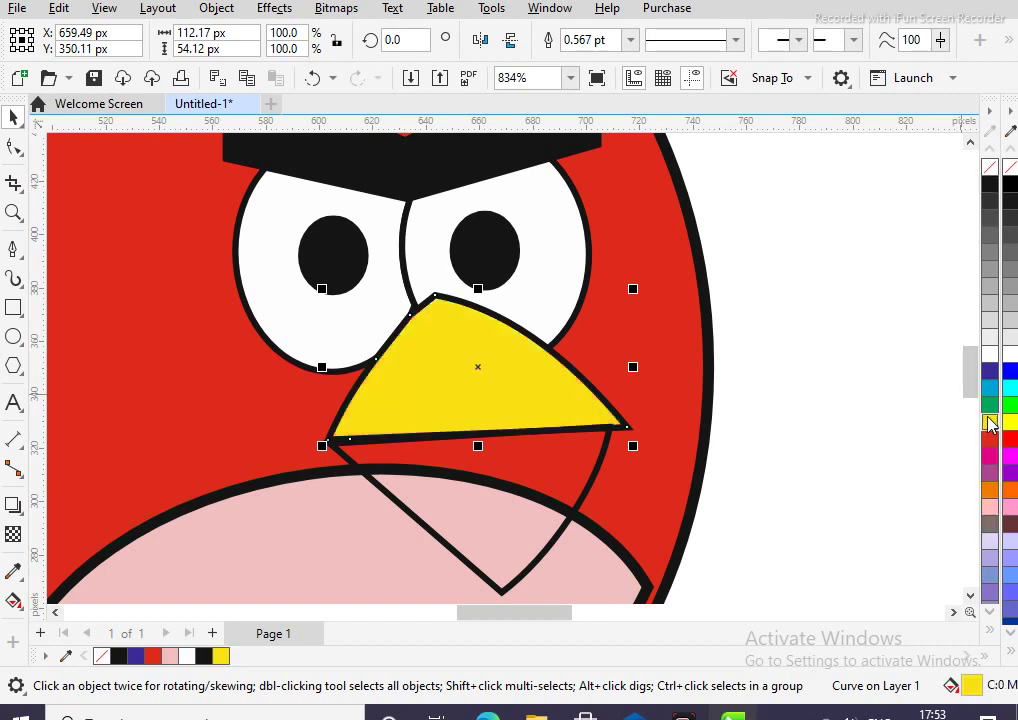
left_click(527, 520)
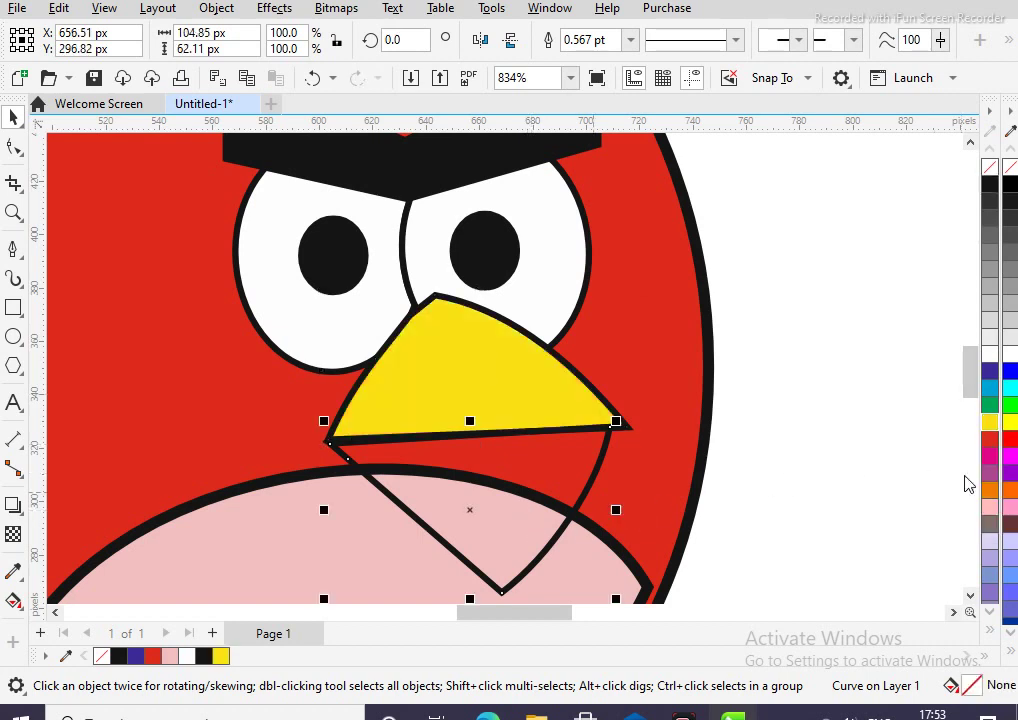
left_click(990, 423)
scroll(415, 469, "down", 2)
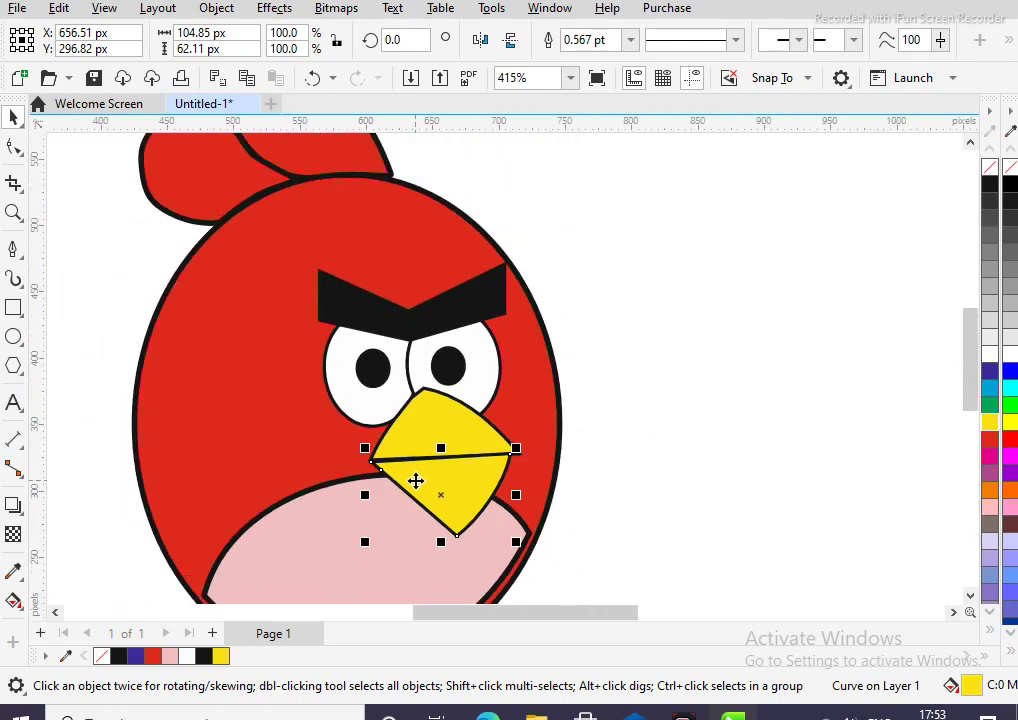
scroll(280, 560, "down", 1)
scroll(262, 570, "up", 1)
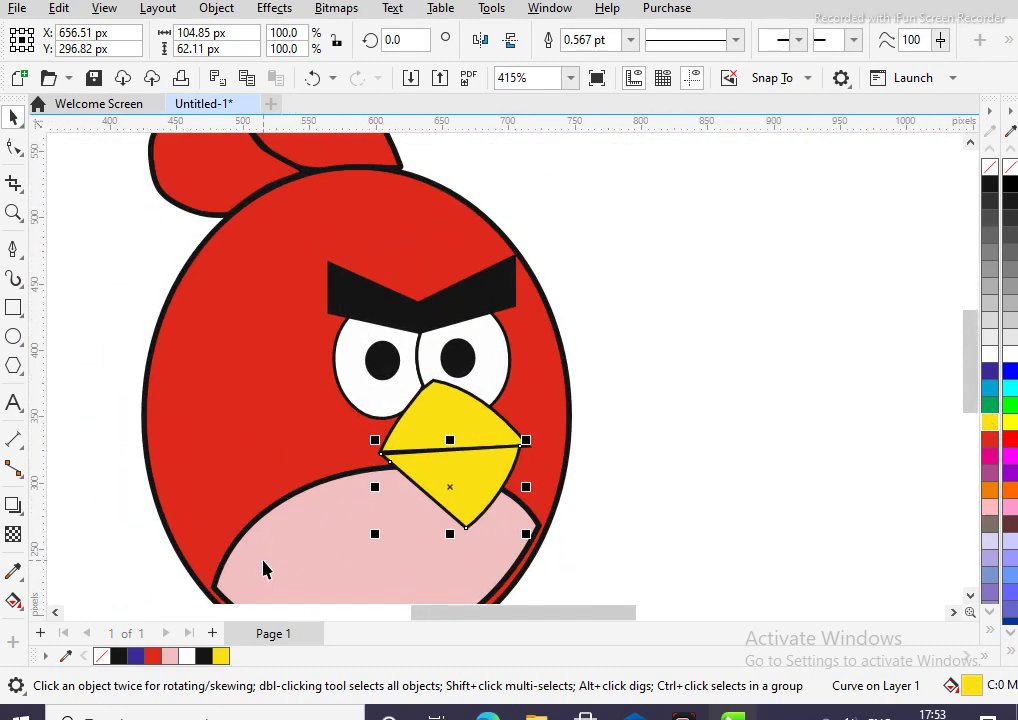
scroll(268, 568, "down", 1)
scroll(110, 453, "up", 1)
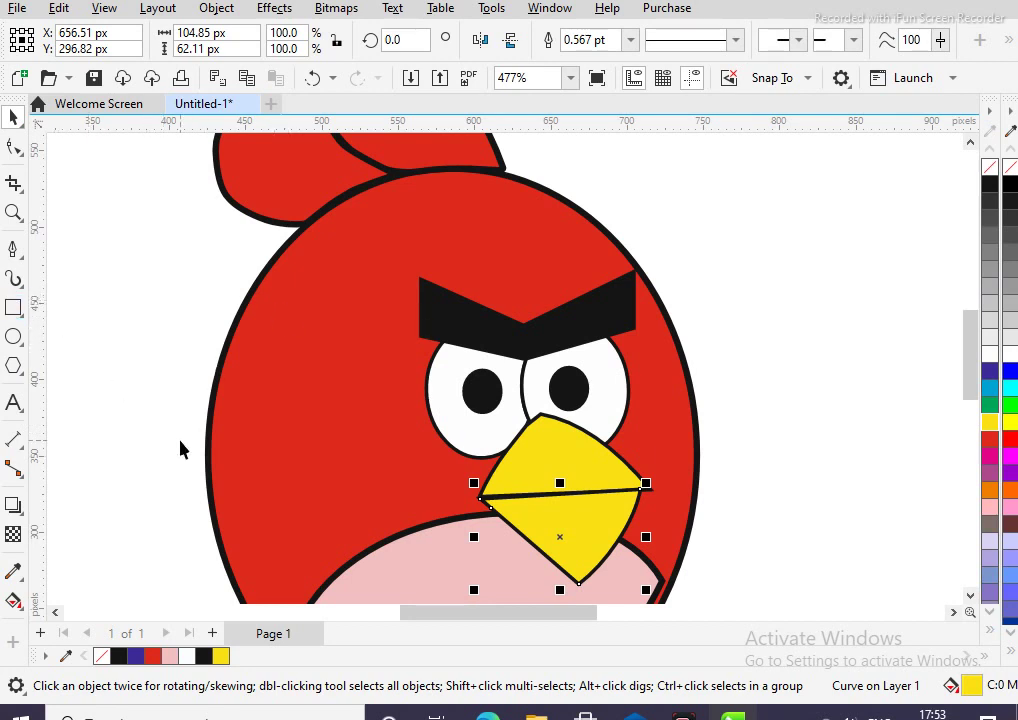
Draw a closed straight-edged tail with three feathers on the body's left edge using the Pen tool, about 73 px wide and 113 px tall
left_click(14, 248)
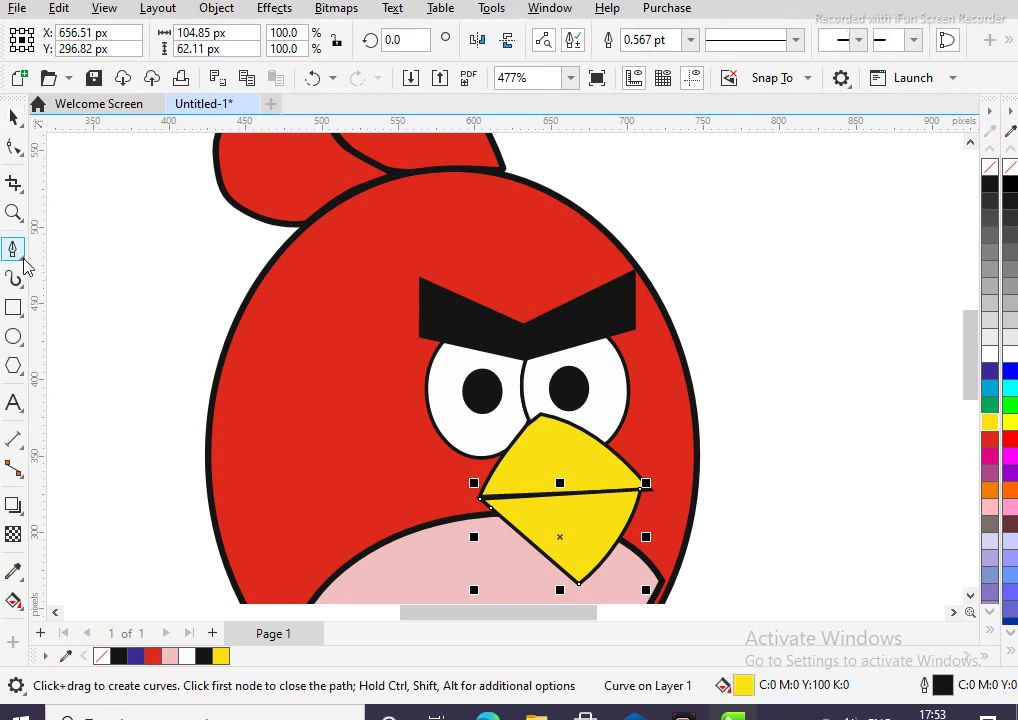
left_click(23, 258)
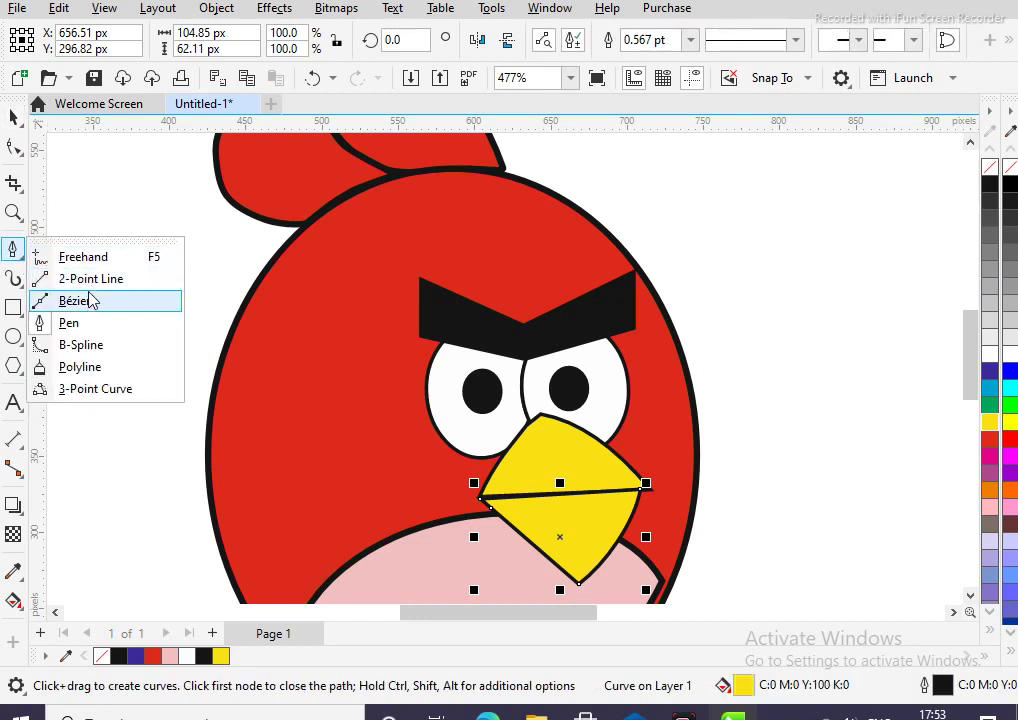
left_click(84, 325)
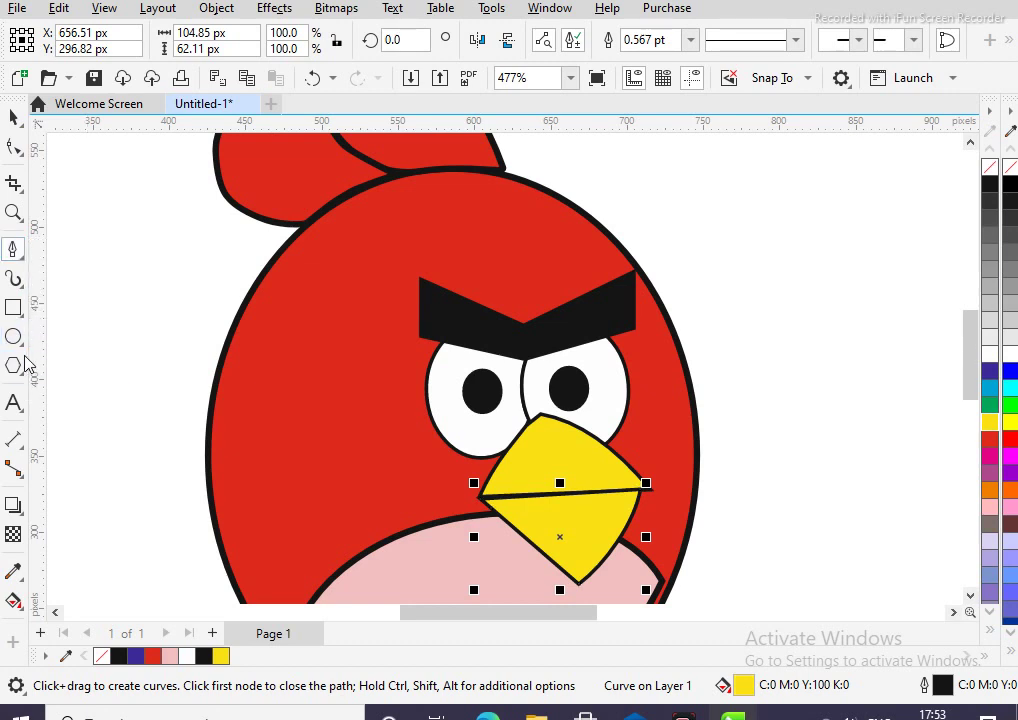
left_click(210, 402)
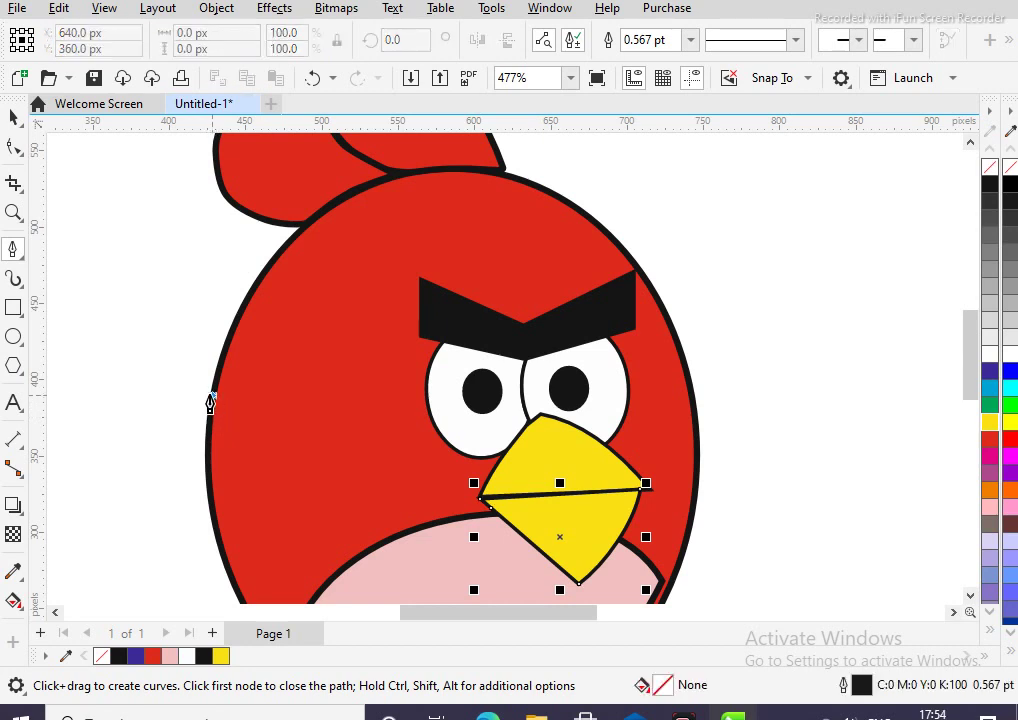
left_click(144, 323)
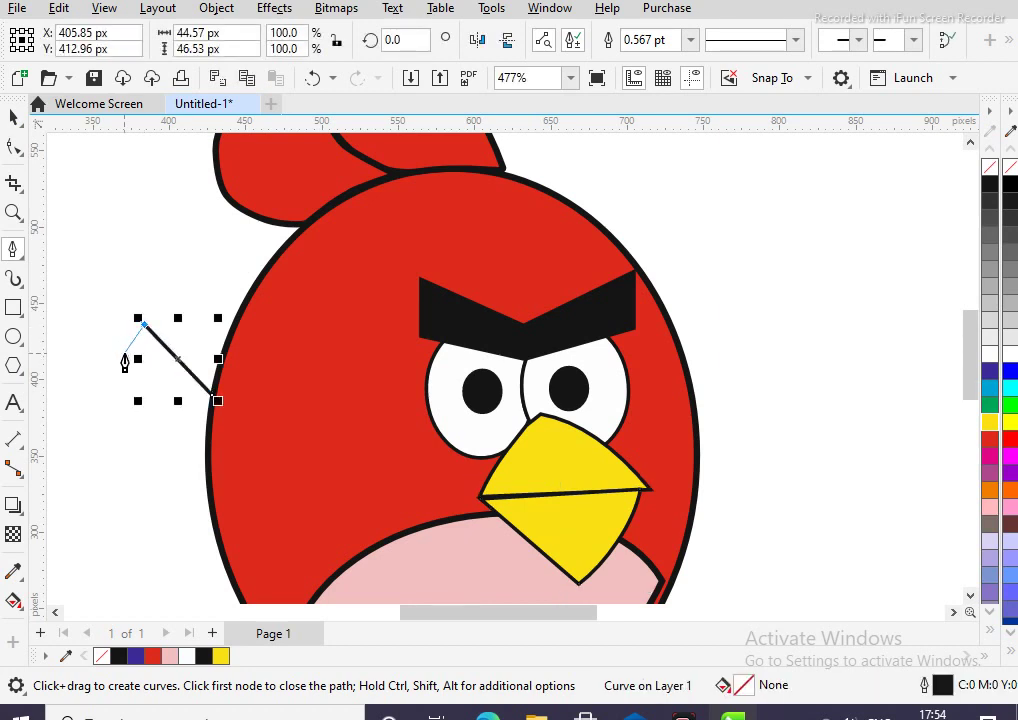
left_click(123, 356)
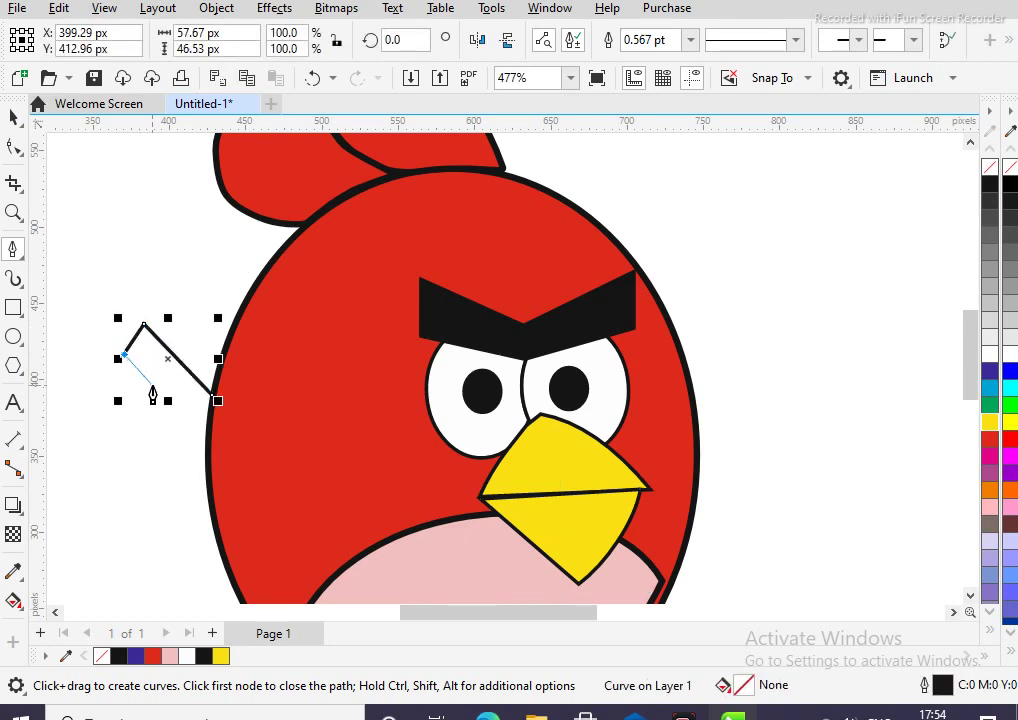
left_click(152, 387)
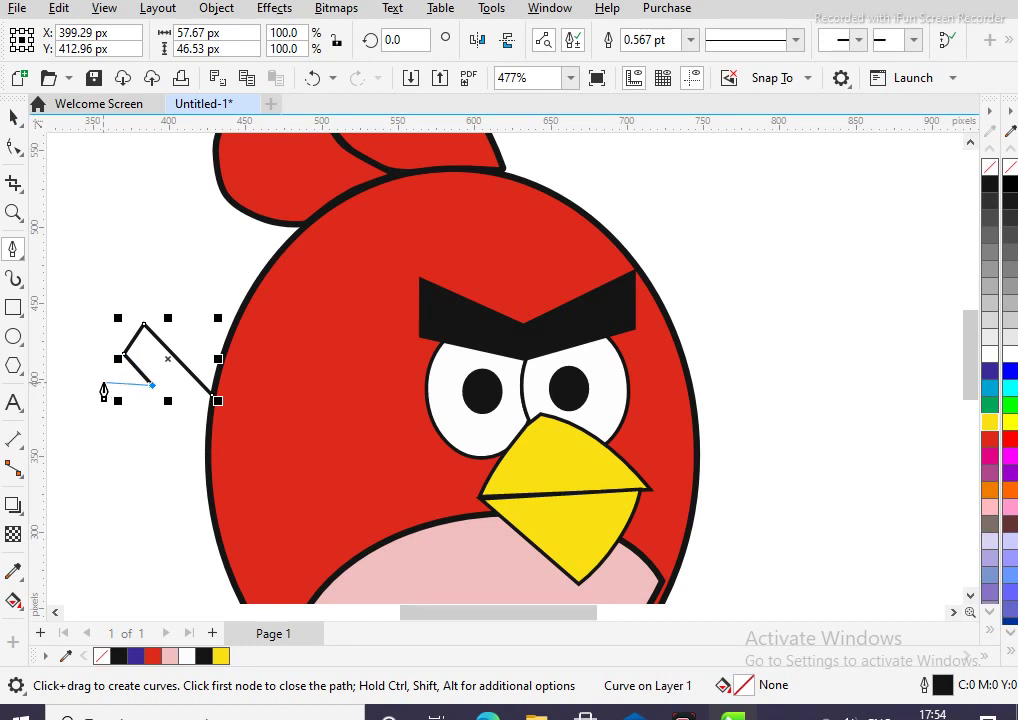
left_click(104, 383)
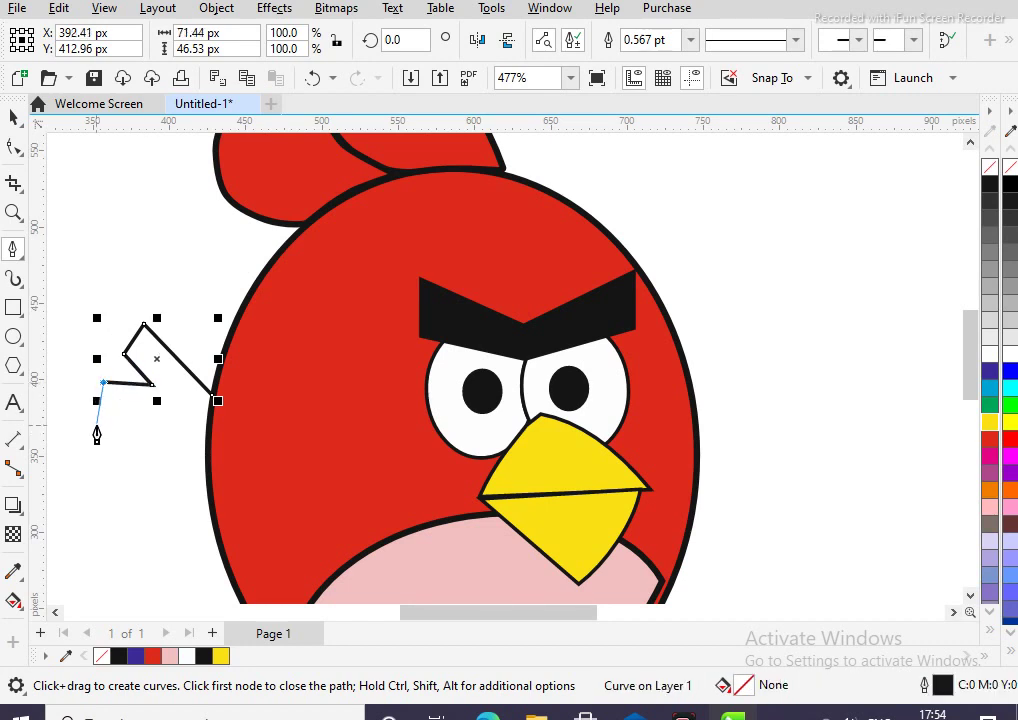
left_click(100, 423)
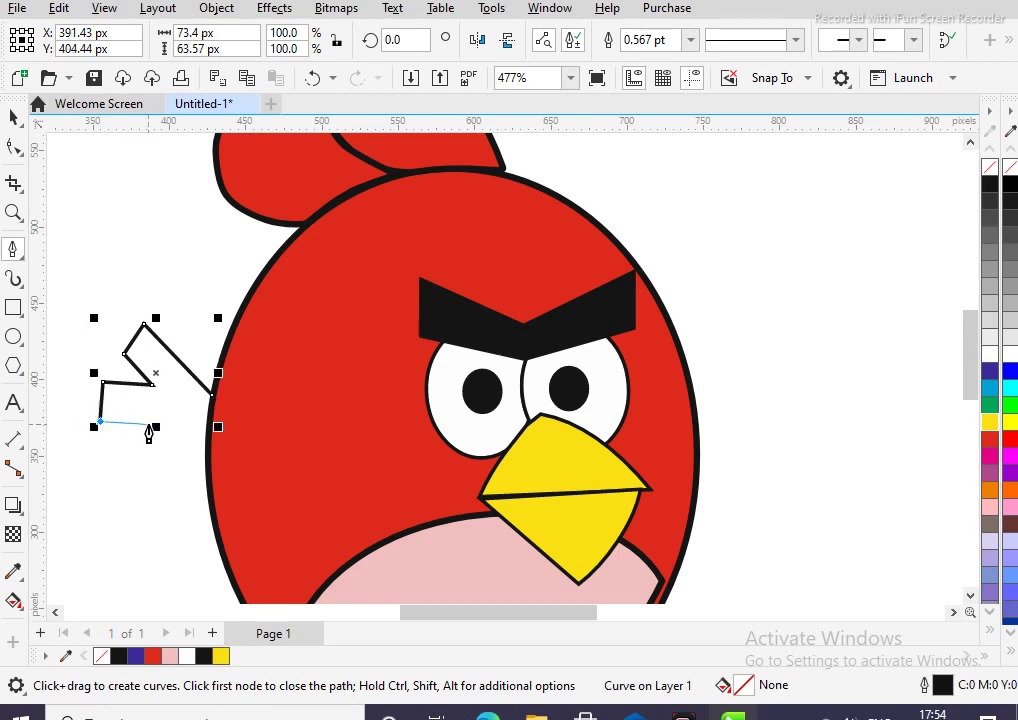
left_click(148, 425)
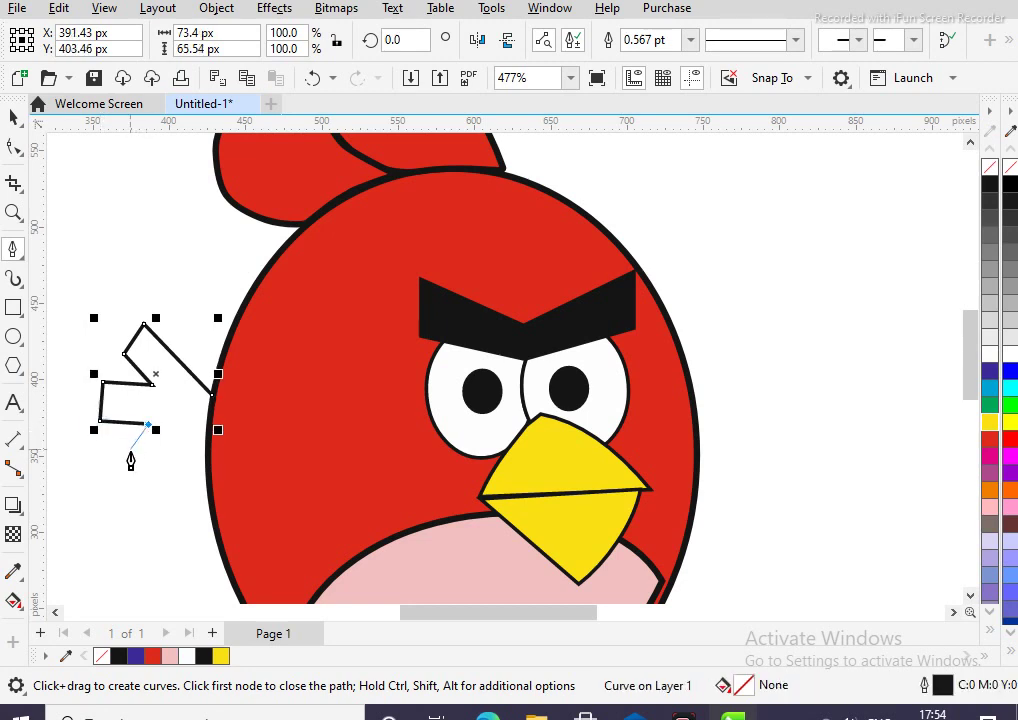
left_click(128, 467)
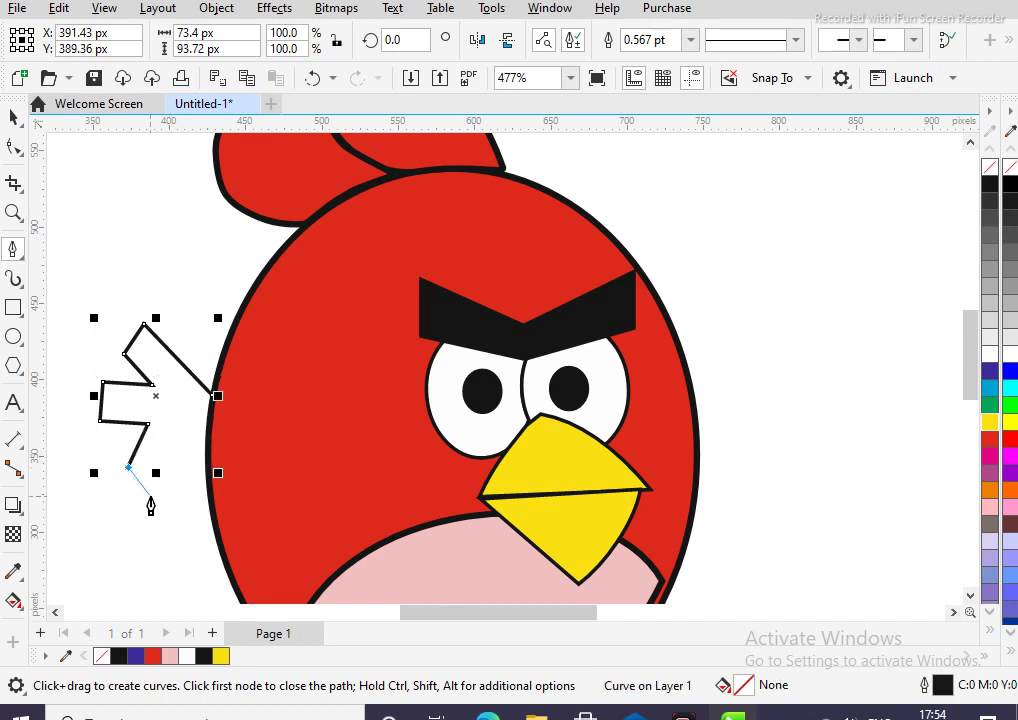
left_click(148, 495)
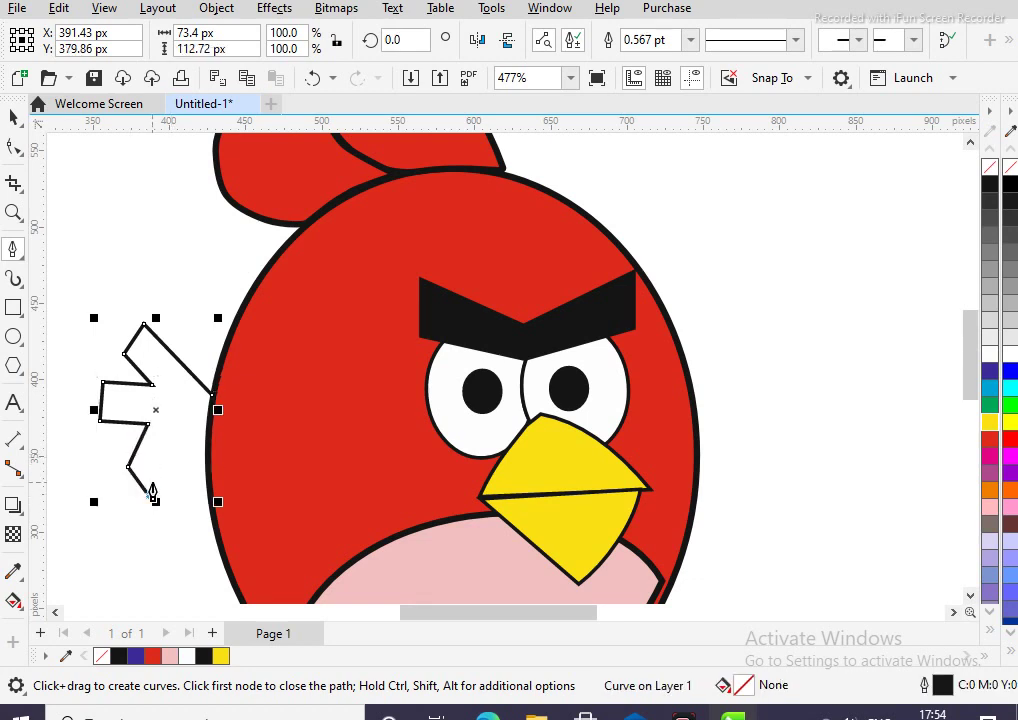
left_click(207, 463)
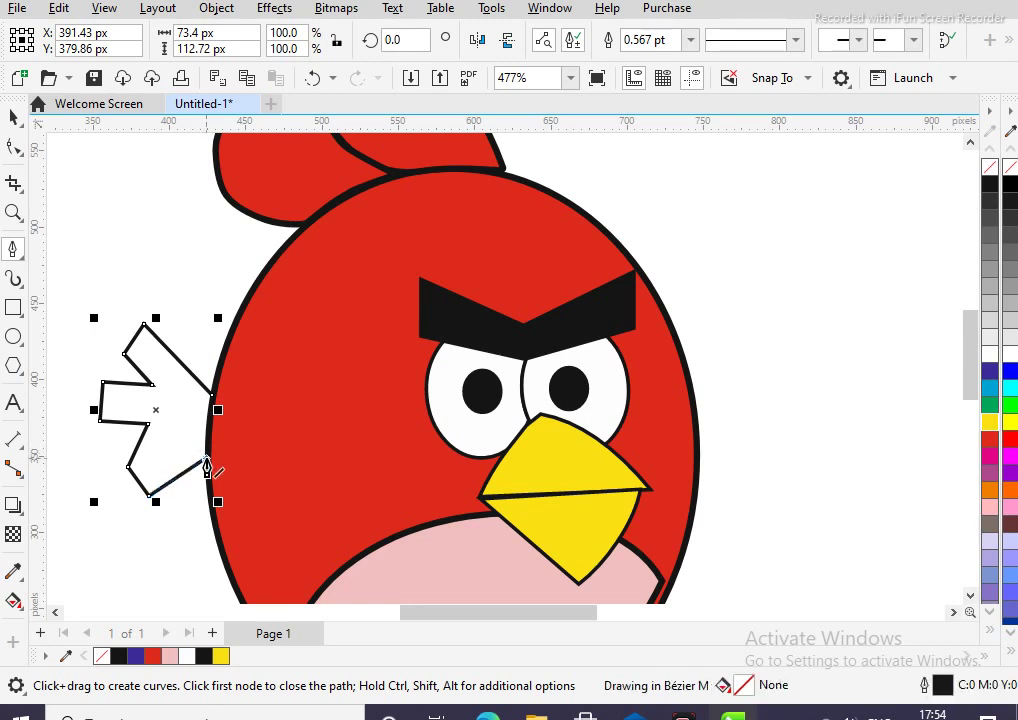
left_click(213, 404)
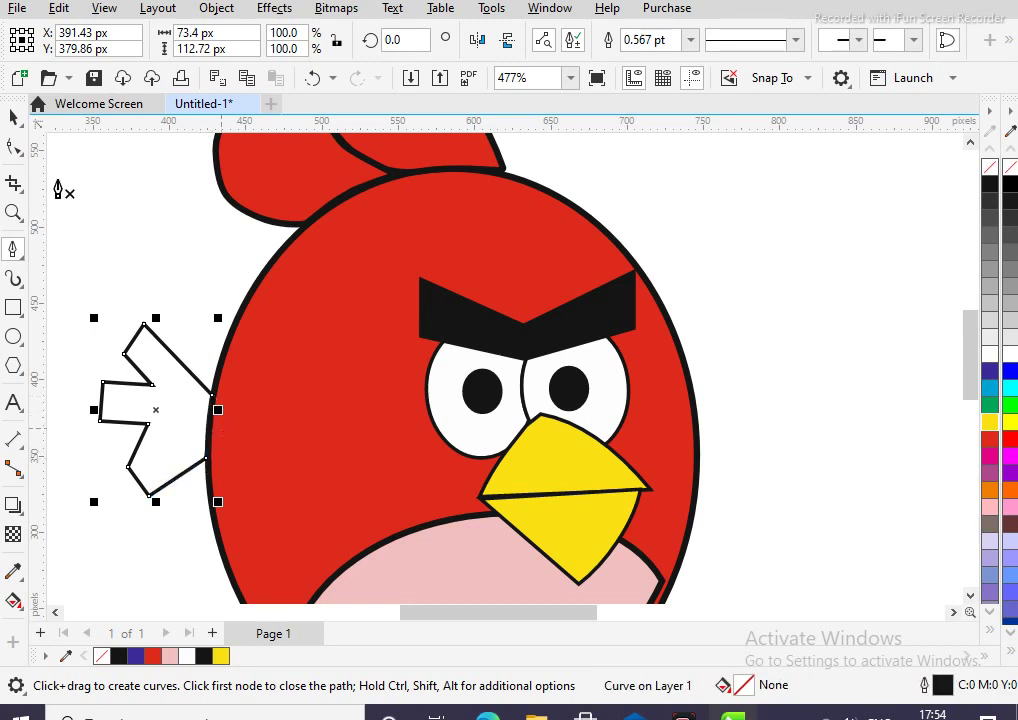
Convert the tail's top edge to a curve and bend it inward
left_click(13, 148)
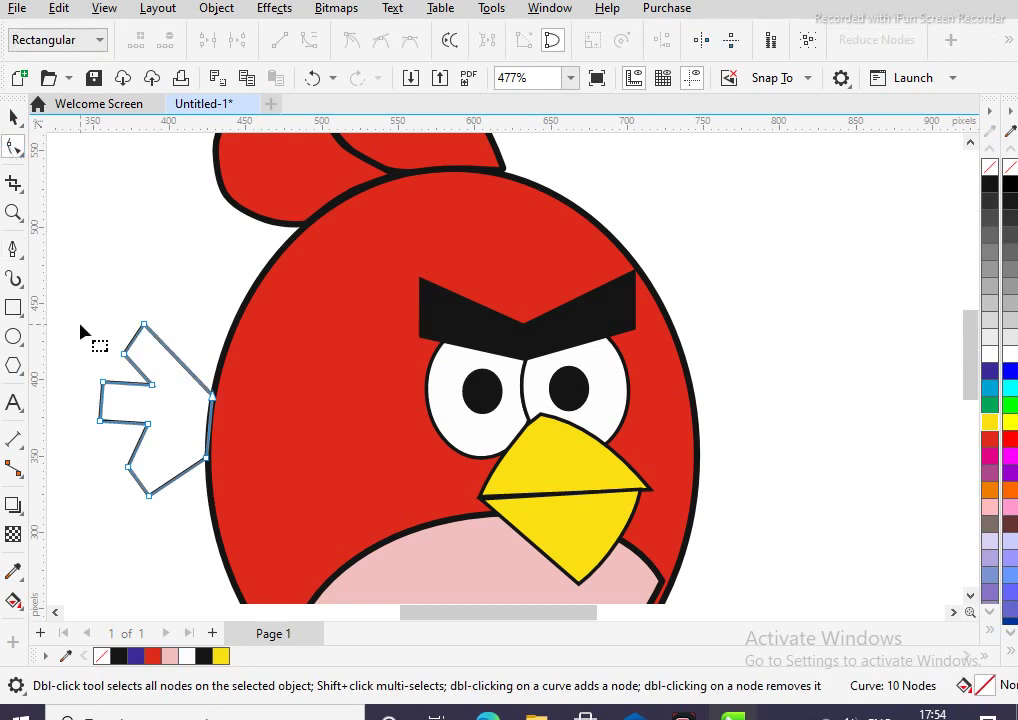
left_click(177, 358)
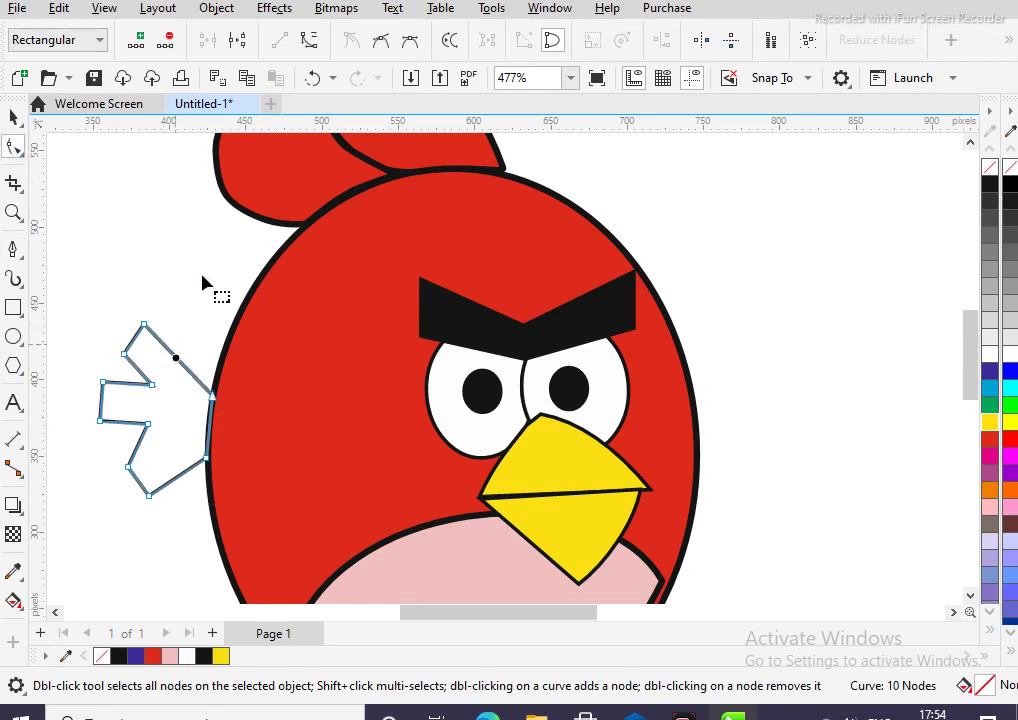
left_click(308, 40)
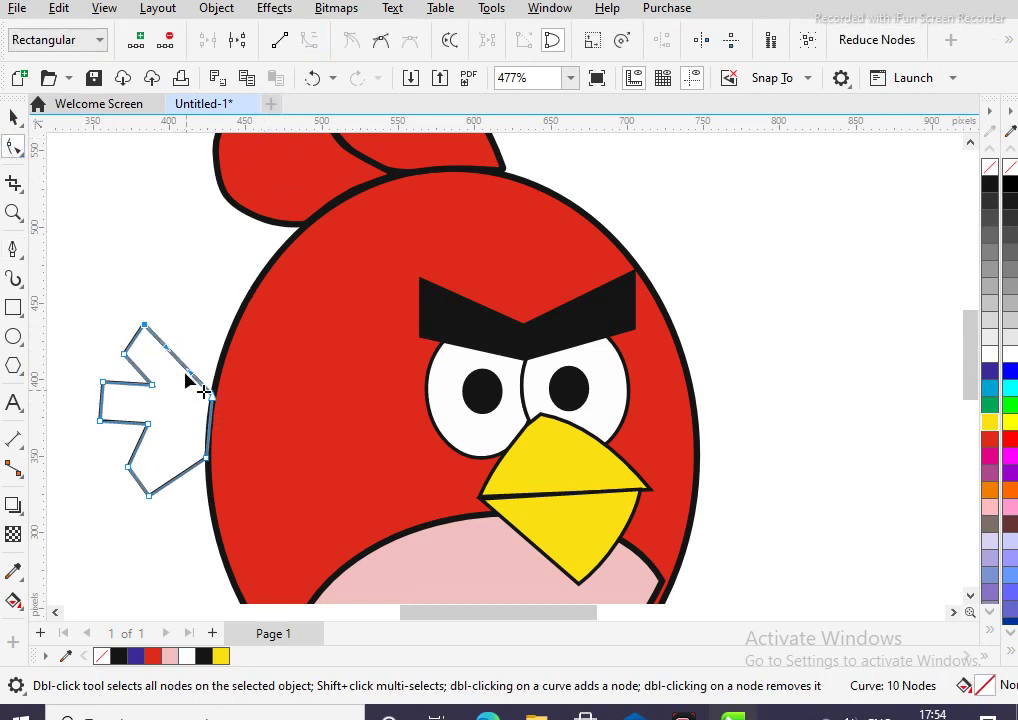
left_click_drag(189, 372, 164, 370)
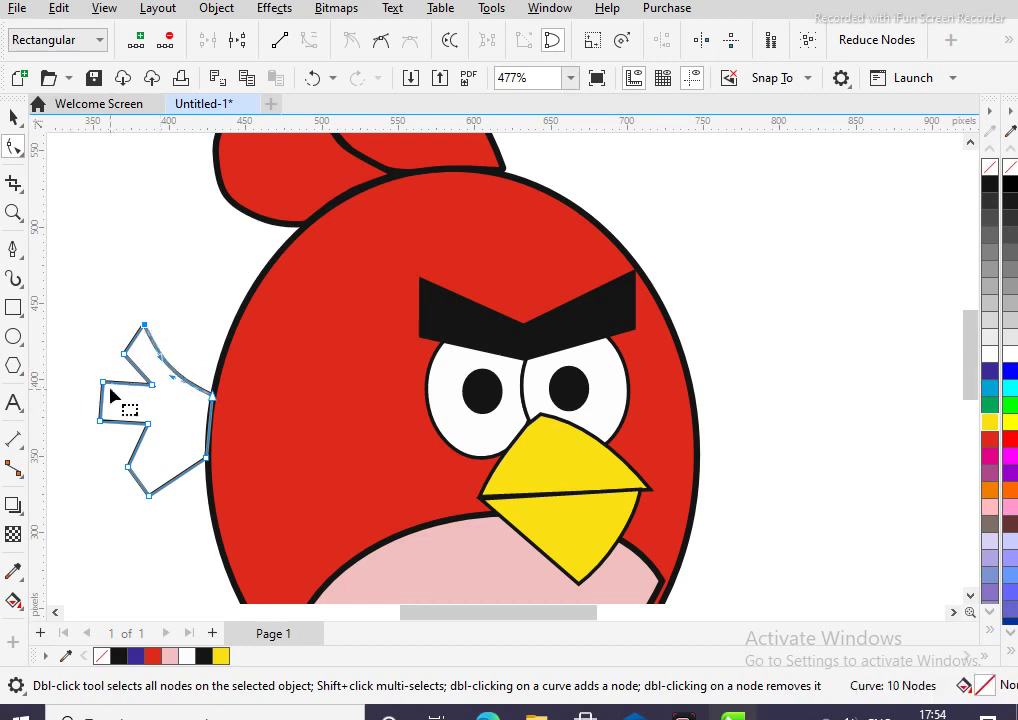
Move the notch node below the tail's upper feather toward the body and curve that feather's short tip edge outward
left_click_drag(152, 388, 161, 400)
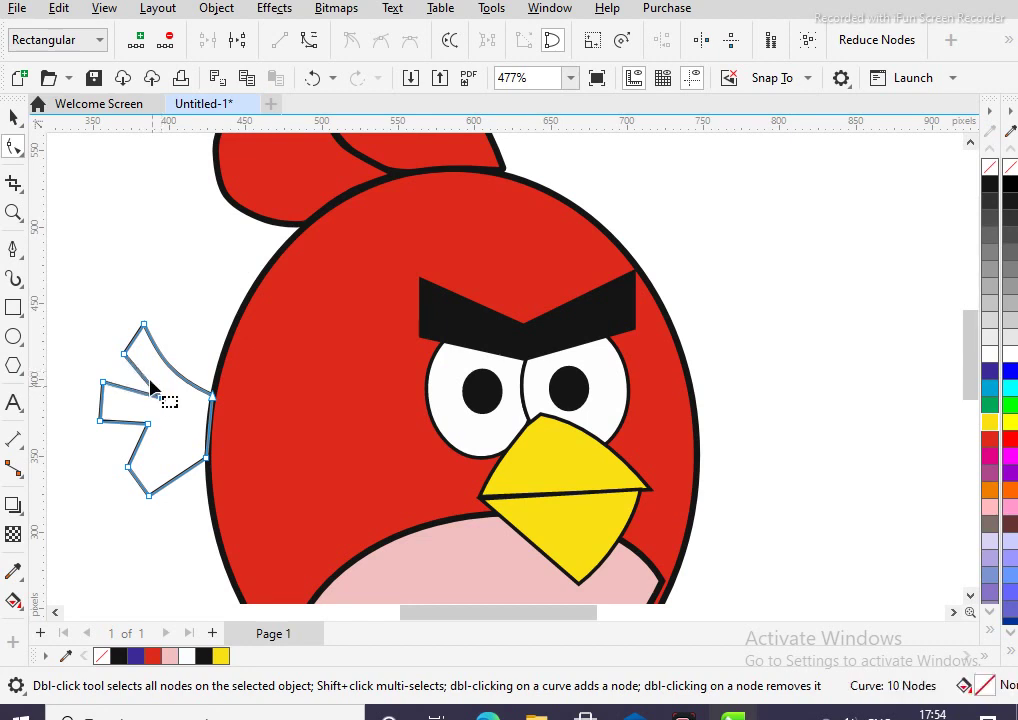
left_click(125, 353)
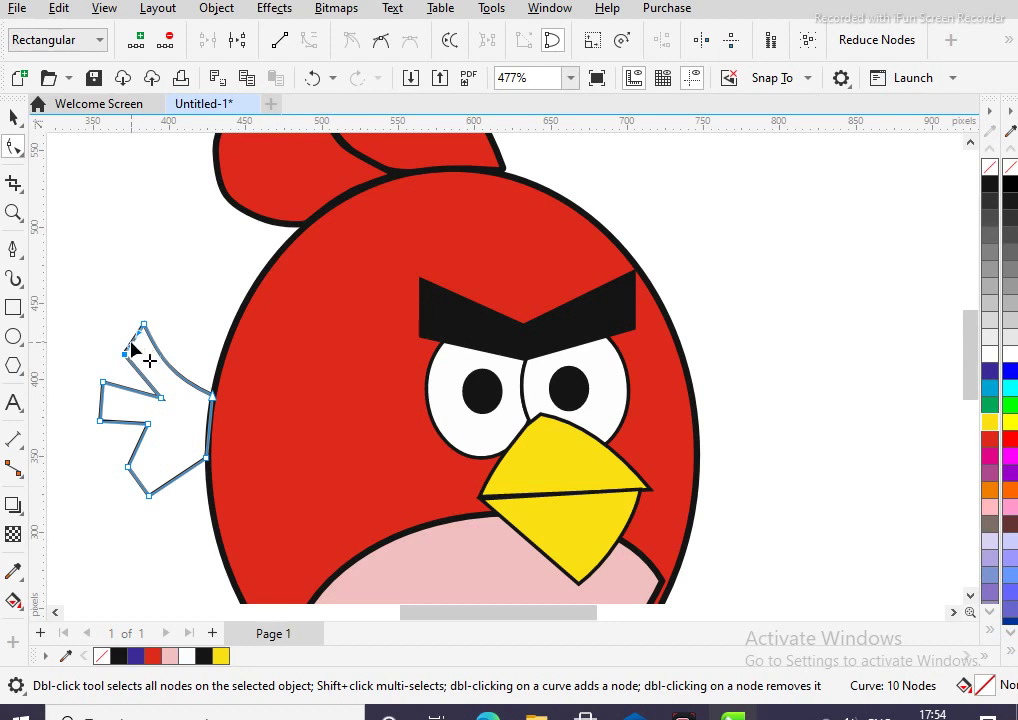
left_click_drag(131, 343, 142, 342)
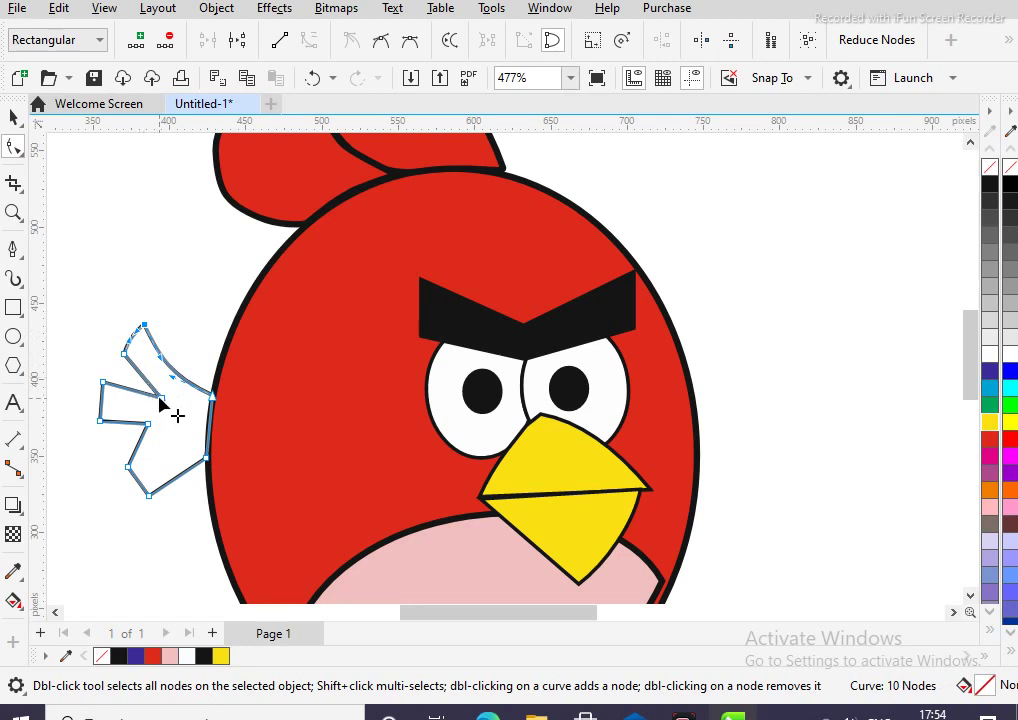
Convert the two edges of the tail's upper notch to curves and bend both downward
left_click(160, 398)
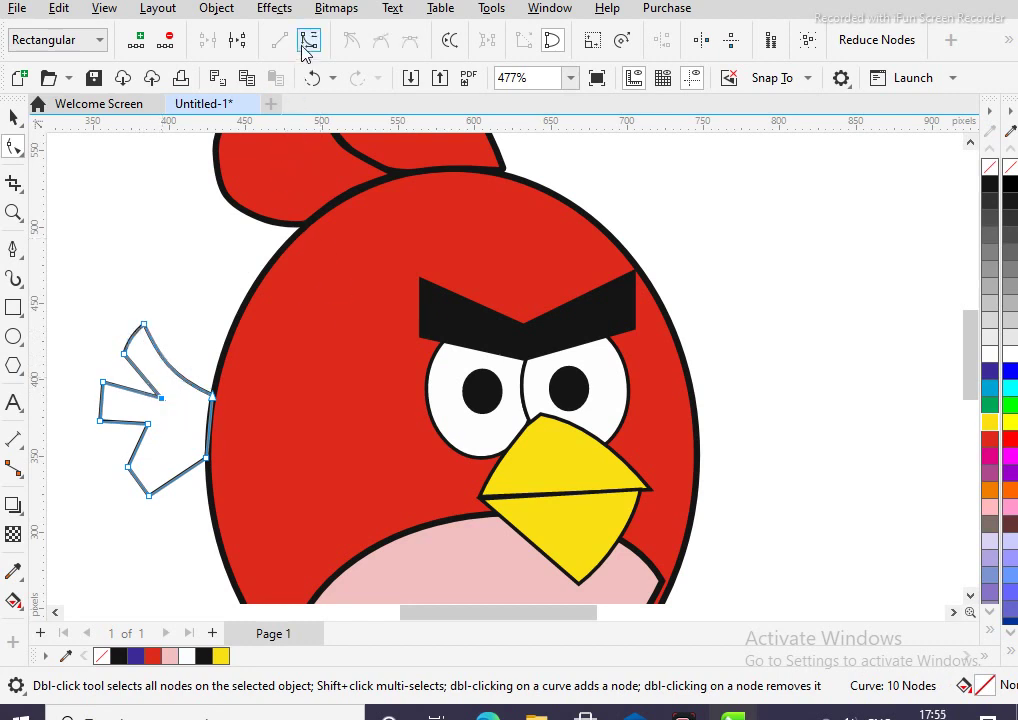
mouse_move(149, 387)
left_mouse_down()
mouse_move(134, 373)
mouse_move(146, 391)
left_mouse_up()
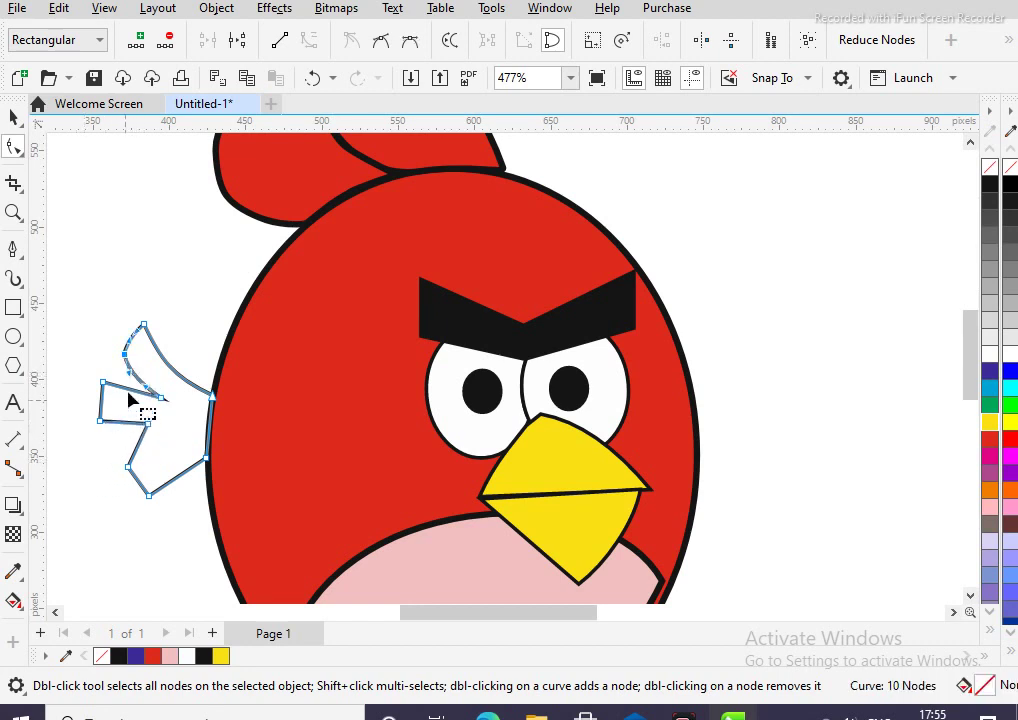
left_click(128, 389)
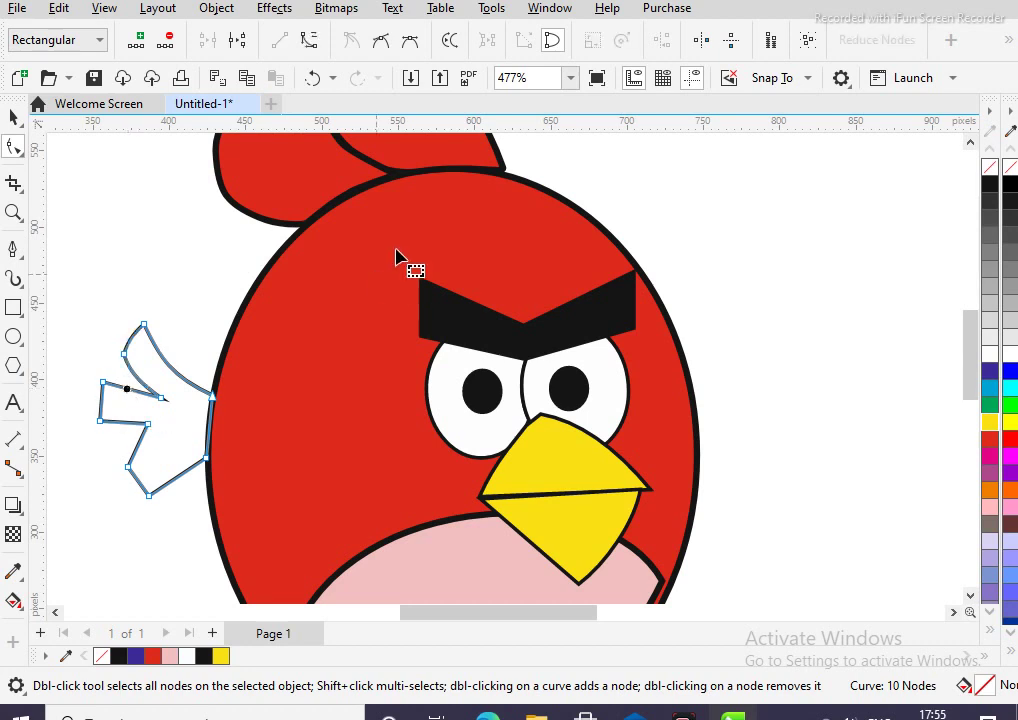
left_click(310, 41)
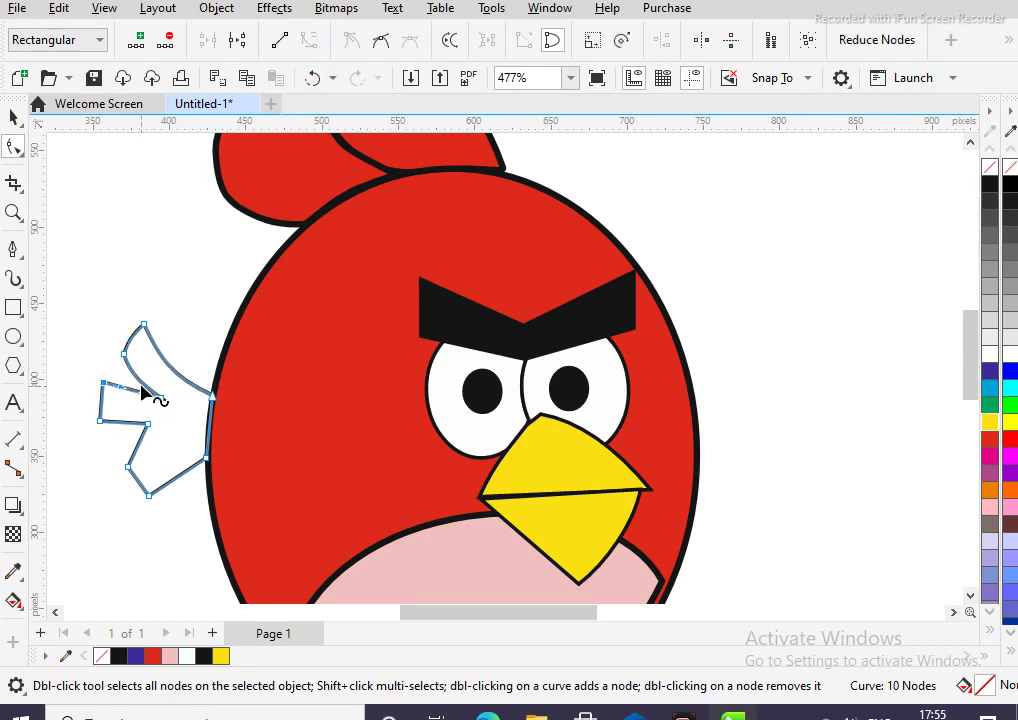
mouse_move(143, 395)
left_mouse_down()
mouse_move(118, 391)
mouse_move(126, 393)
left_mouse_up()
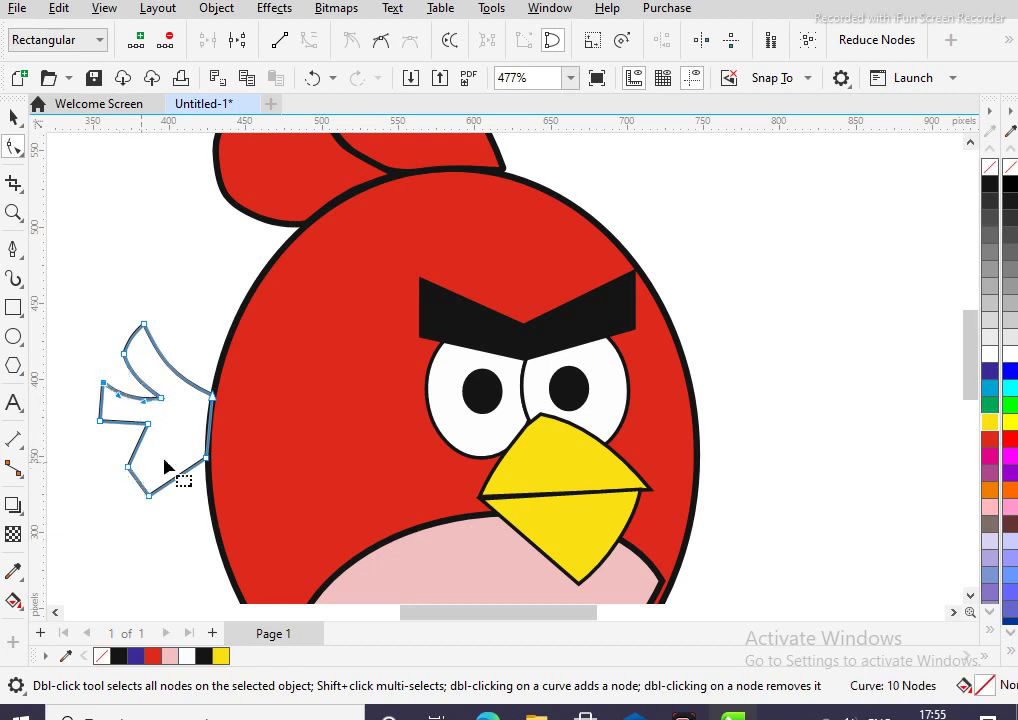
Move the lower notch node toward the body and the middle feather's lower tip corner slightly outward, and curve the edge between them downward
left_click_drag(148, 430, 163, 441)
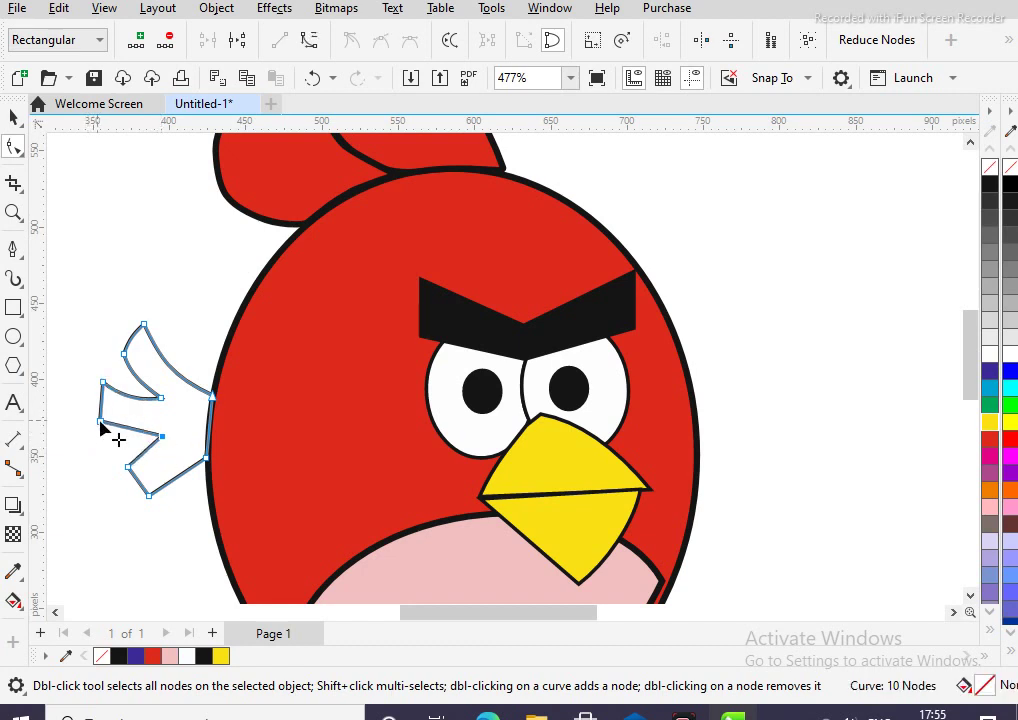
mouse_move(100, 423)
left_mouse_down()
mouse_move(86, 431)
mouse_move(96, 428)
left_mouse_up()
left_click(128, 431)
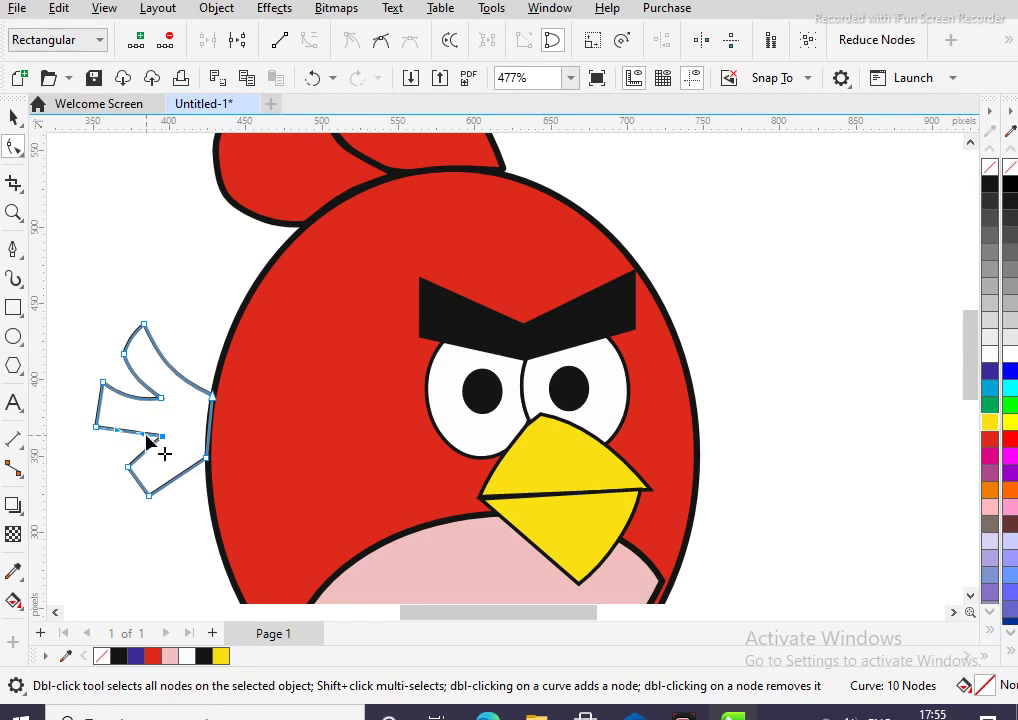
left_click_drag(145, 440, 135, 445)
left_click_drag(120, 432, 121, 443)
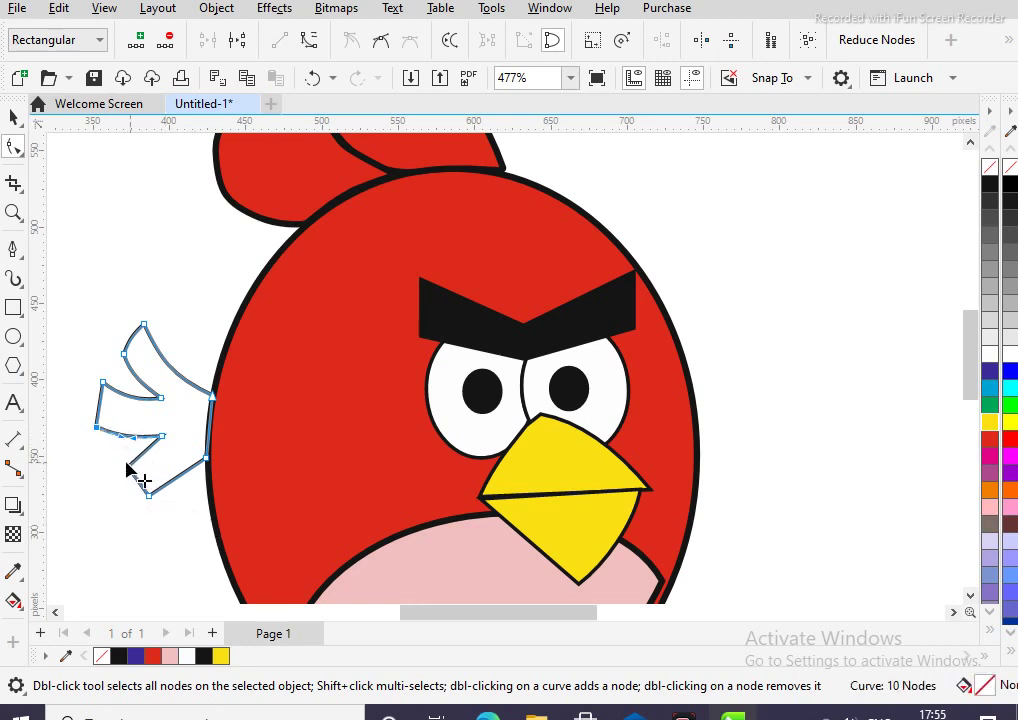
Move the lower tail feather's two tip nodes slightly down, convert the feather's upper edge to a curve and bend it outward
left_click_drag(130, 478, 161, 500)
left_click(141, 462)
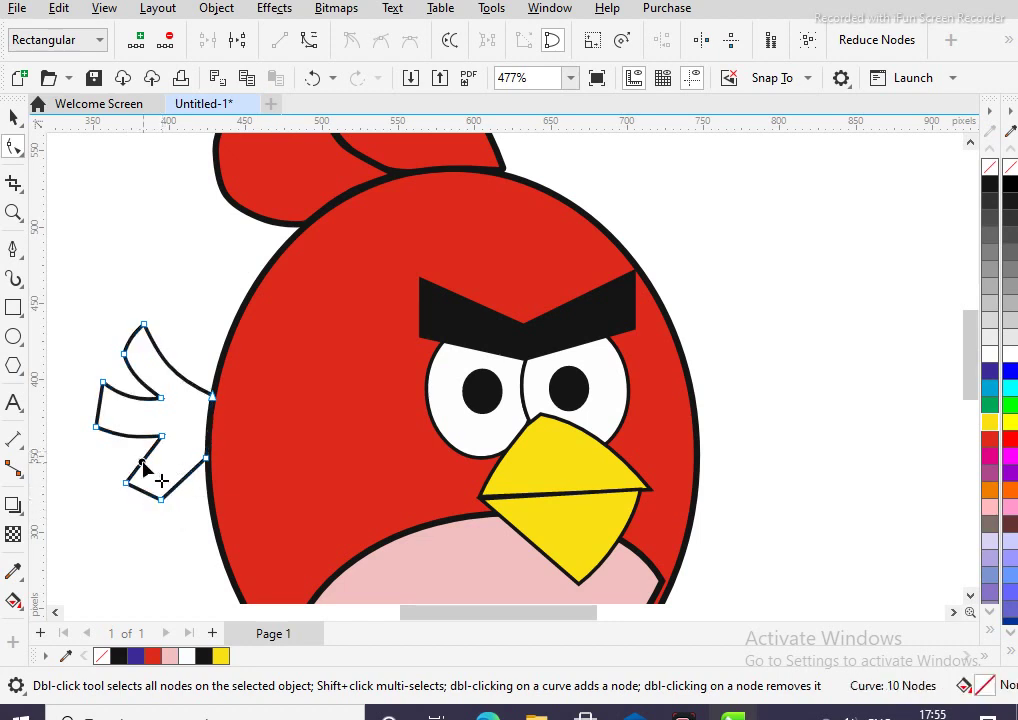
left_click(307, 39)
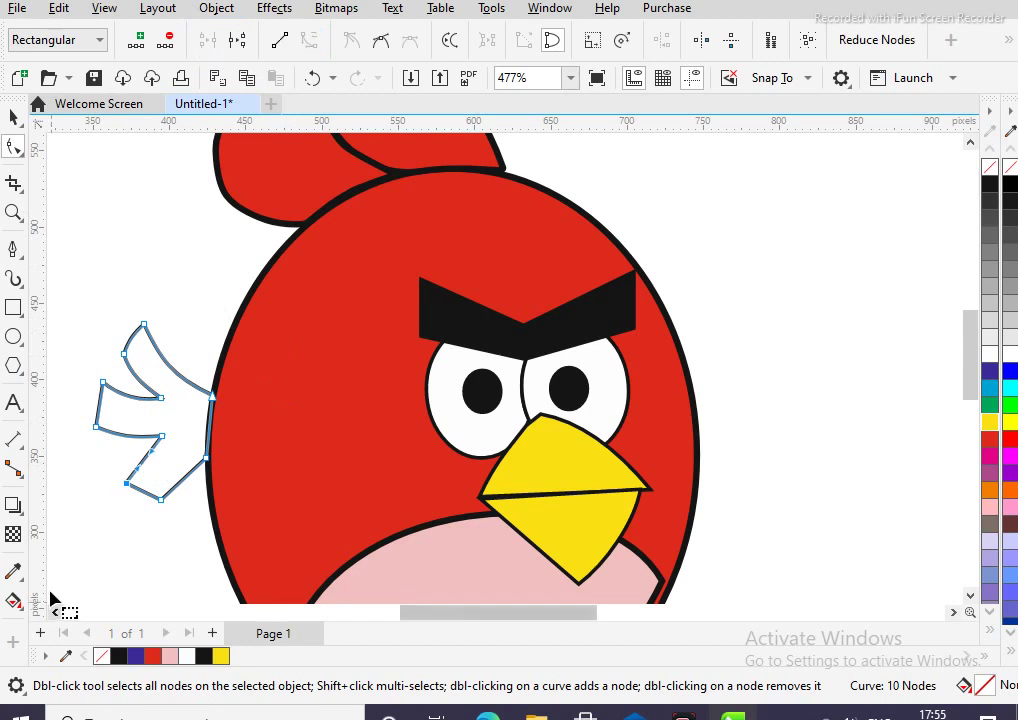
left_click_drag(141, 477, 144, 455)
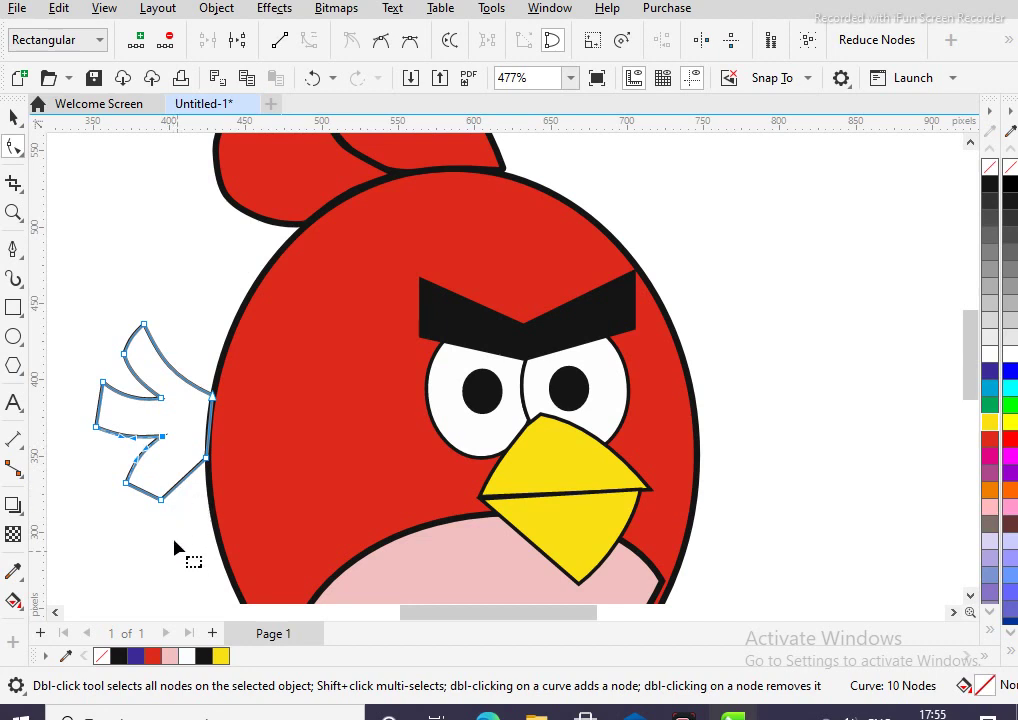
Reshape the lower tail feather by lowering its bottom tip node and curving its underside inward, and fill the whole tail black
mouse_move(173, 497)
left_mouse_down()
mouse_move(173, 507)
mouse_move(181, 494)
left_mouse_up()
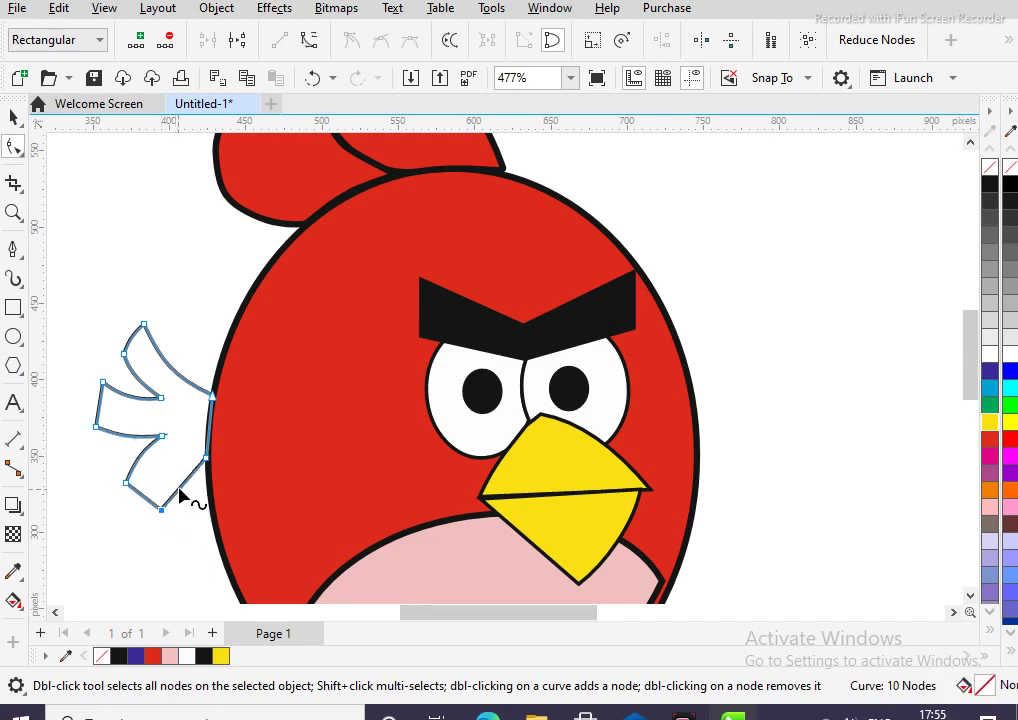
left_click(309, 41)
mouse_move(192, 477)
left_mouse_down()
mouse_move(177, 475)
mouse_move(172, 500)
mouse_move(173, 479)
left_mouse_up()
left_click(991, 184)
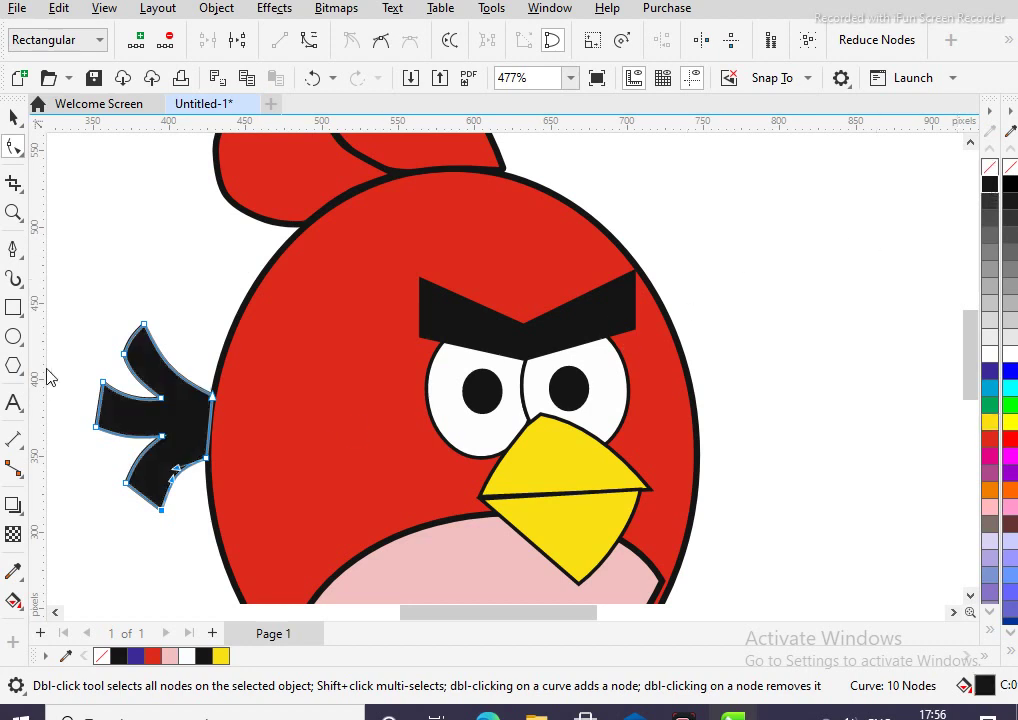
left_click(14, 117)
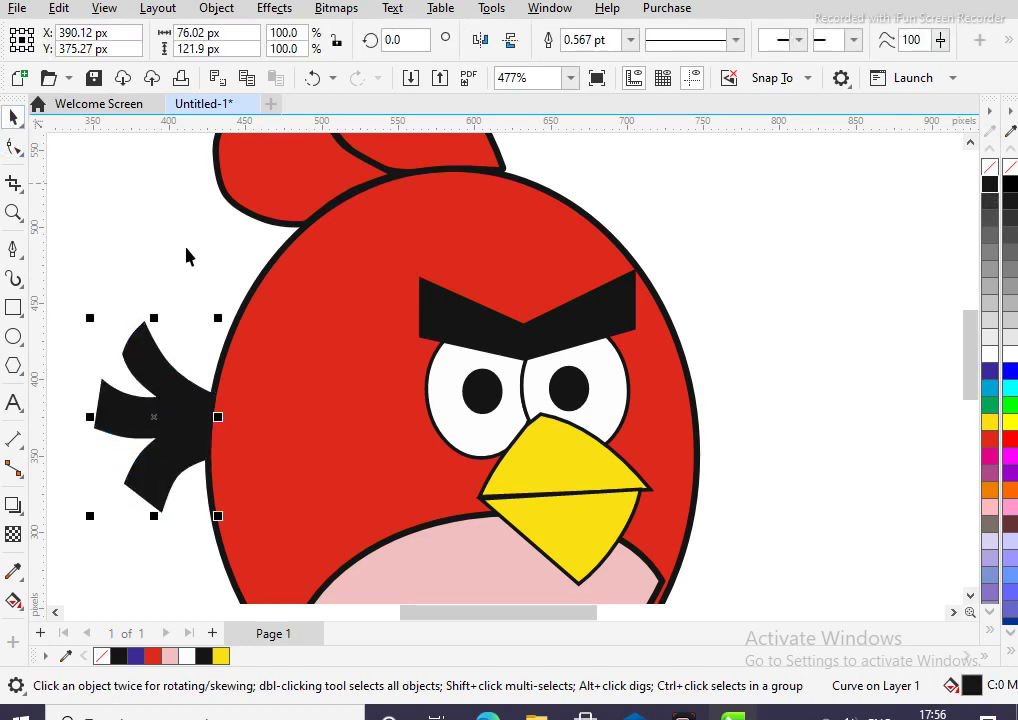
Group all the bird's objects and move the group right to about X 840 px, Y 410 px
scroll(283, 297, "down", 2)
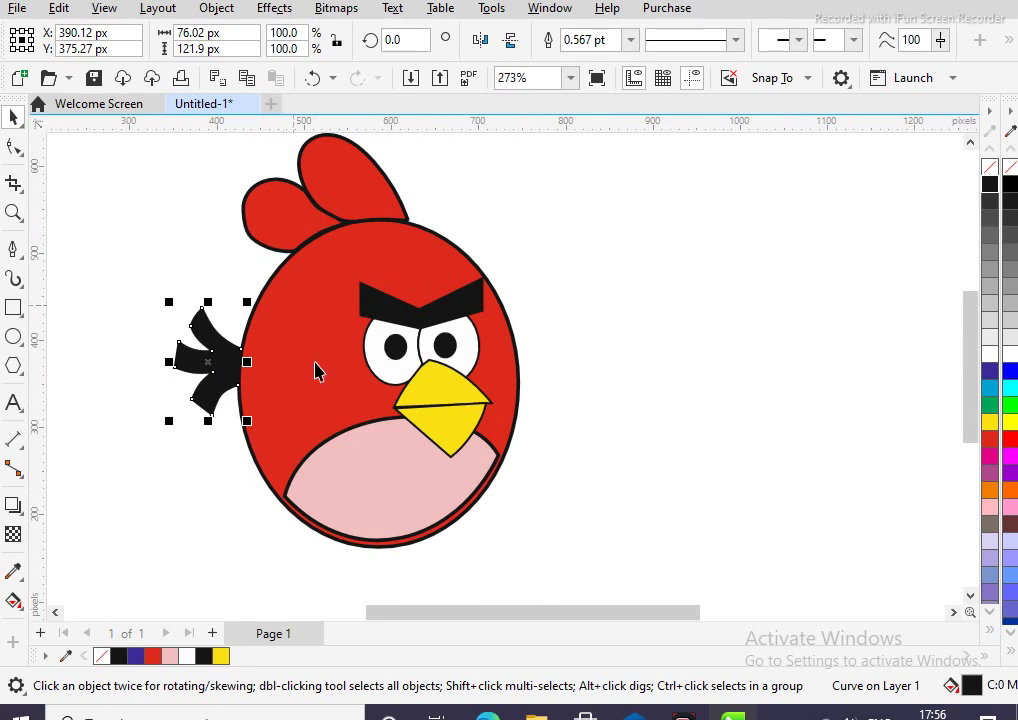
scroll(224, 421, "up", 1)
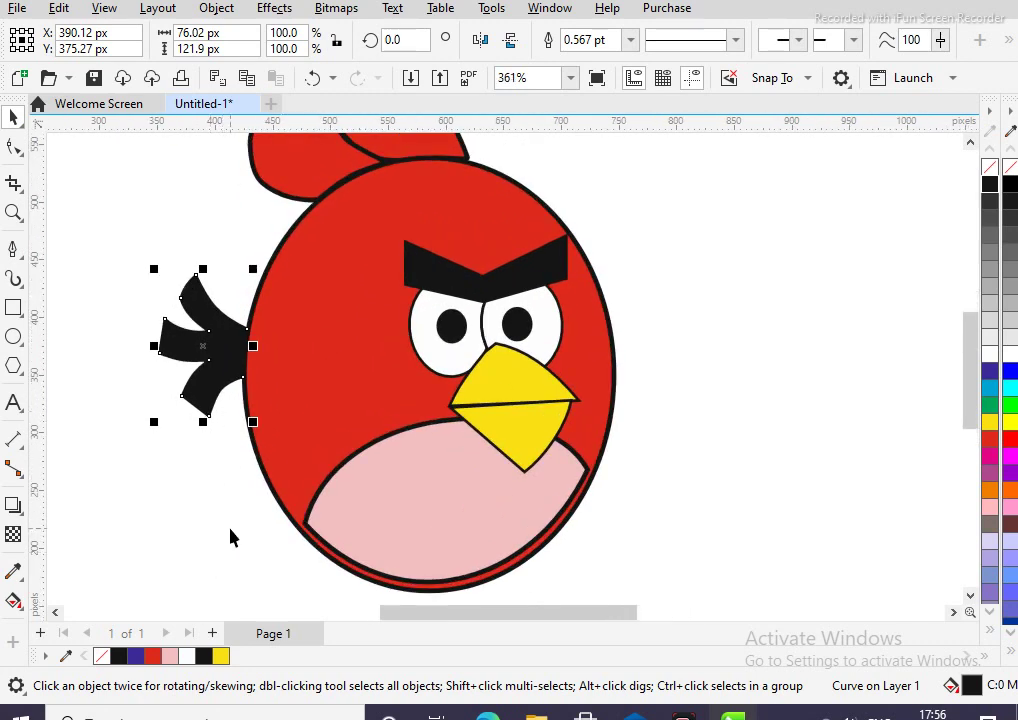
scroll(327, 483, "down", 2)
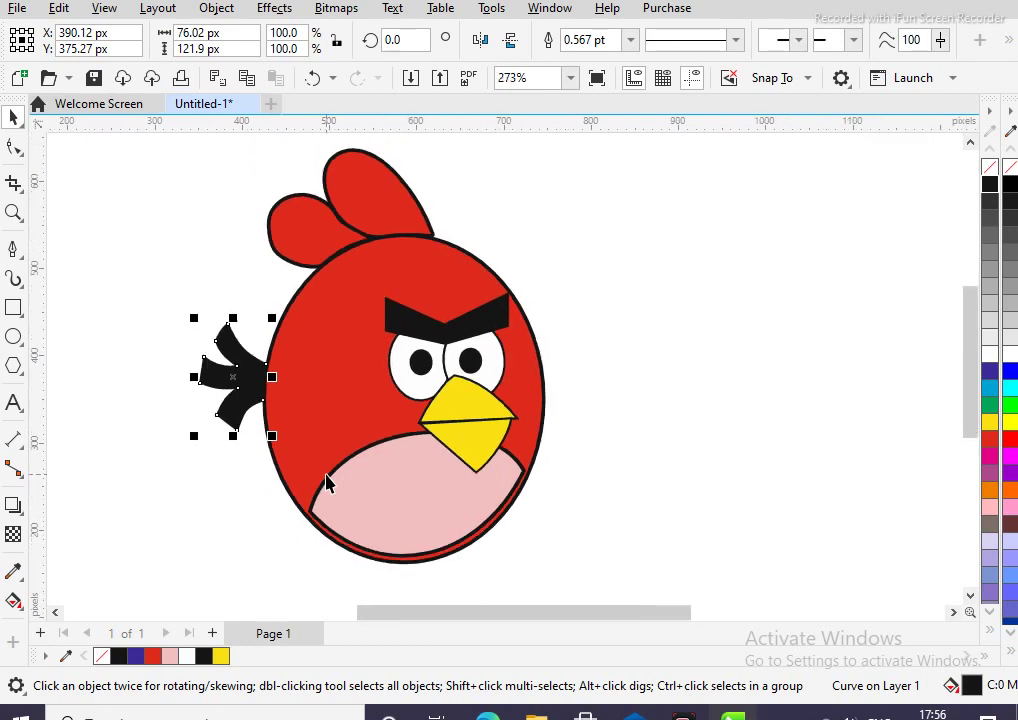
scroll(327, 483, "down", 1)
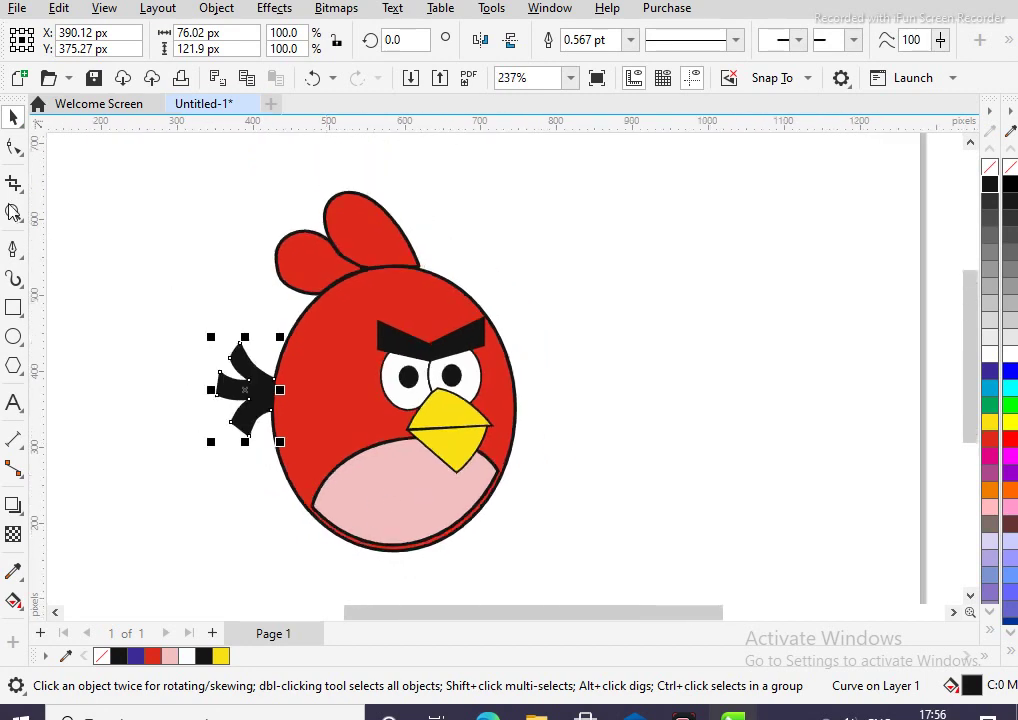
left_click_drag(122, 175, 604, 574)
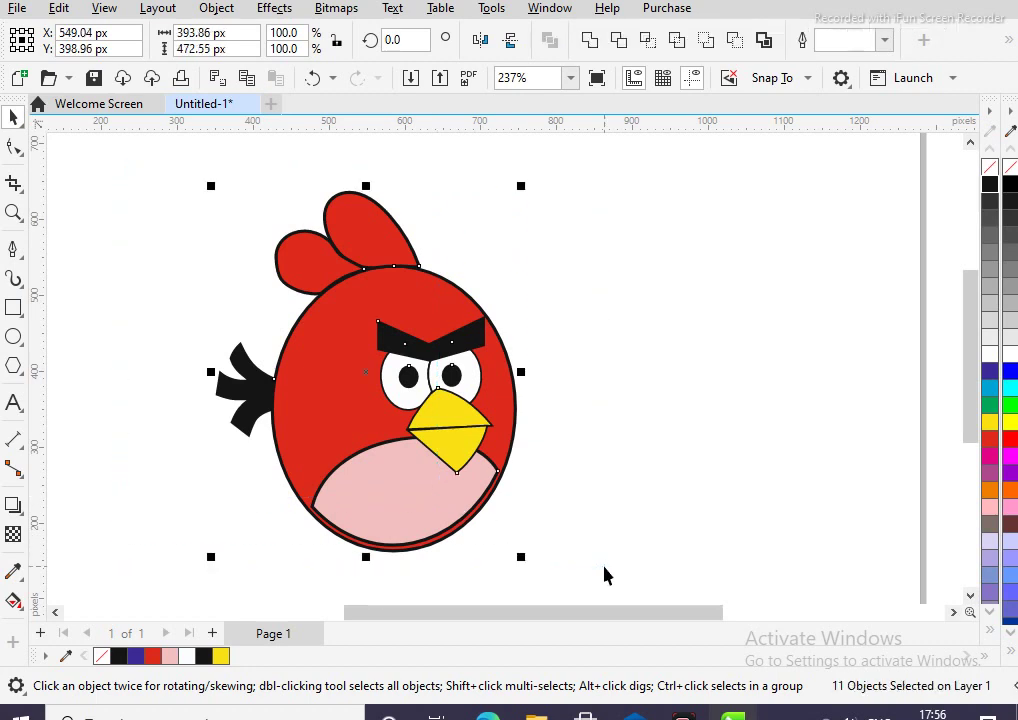
left_click(216, 8)
mouse_move(300, 313)
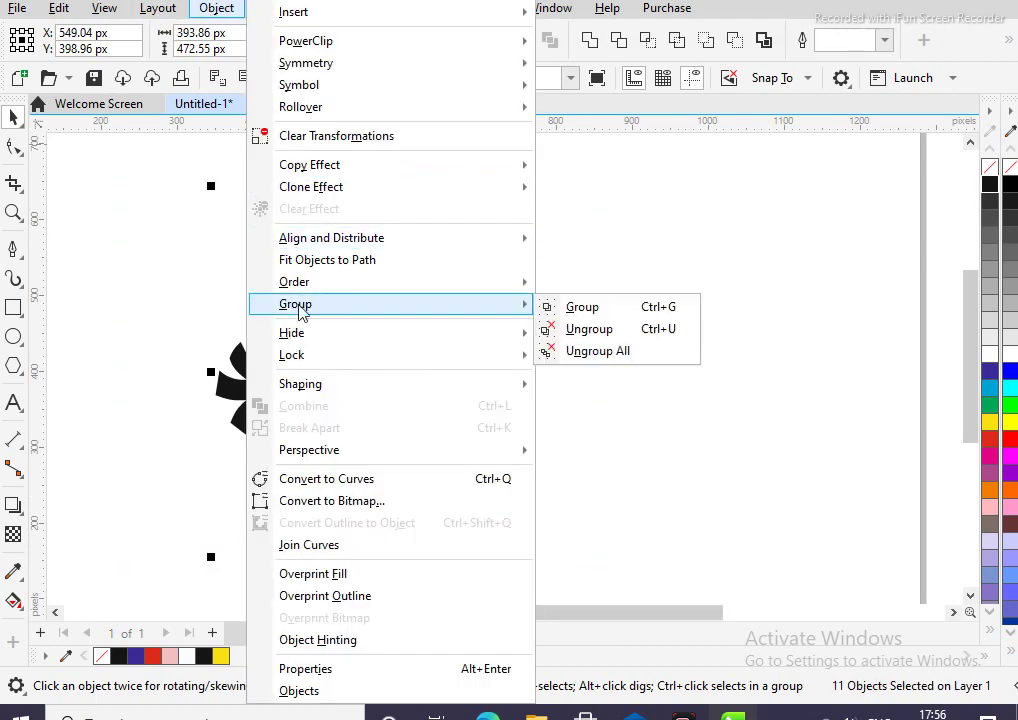
left_click(598, 313)
left_click_drag(366, 373, 587, 366)
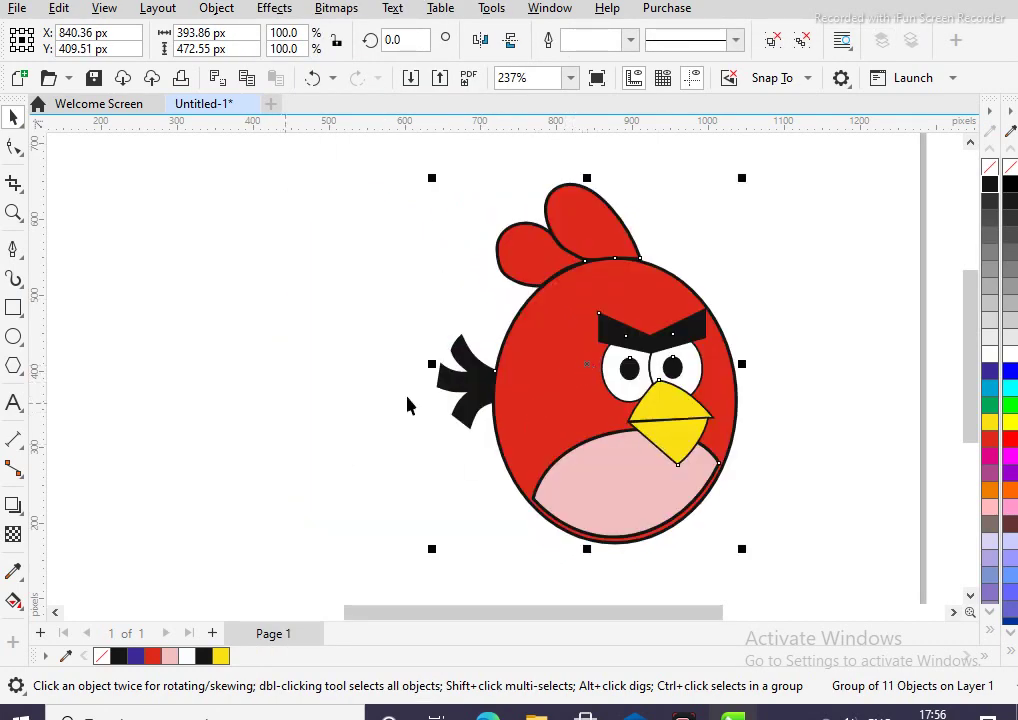
left_click(311, 393)
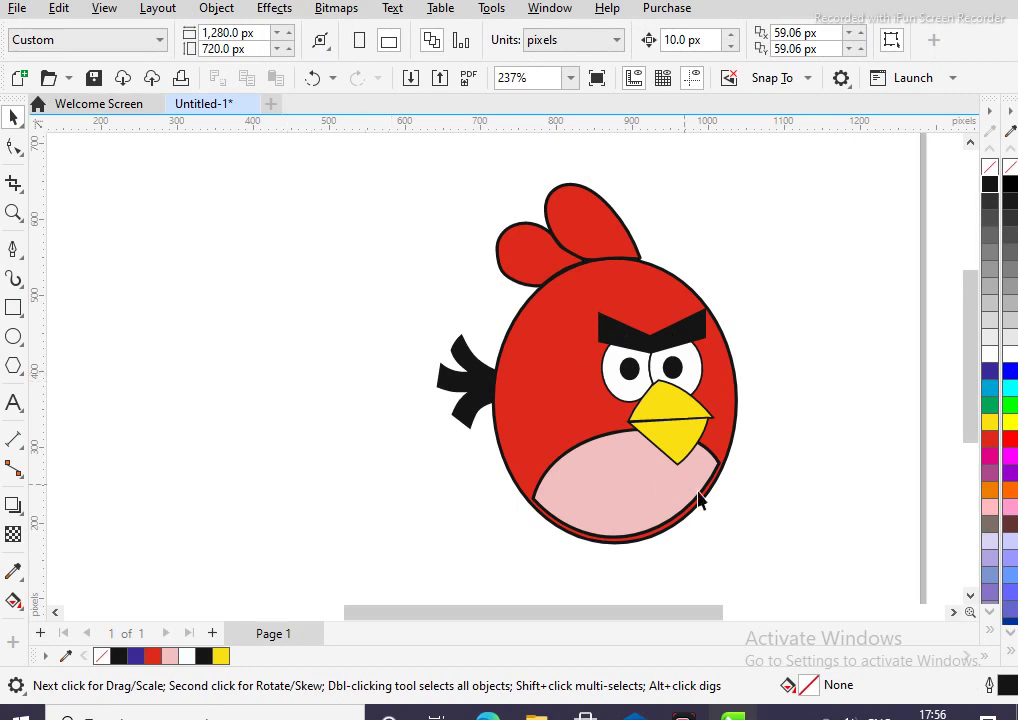